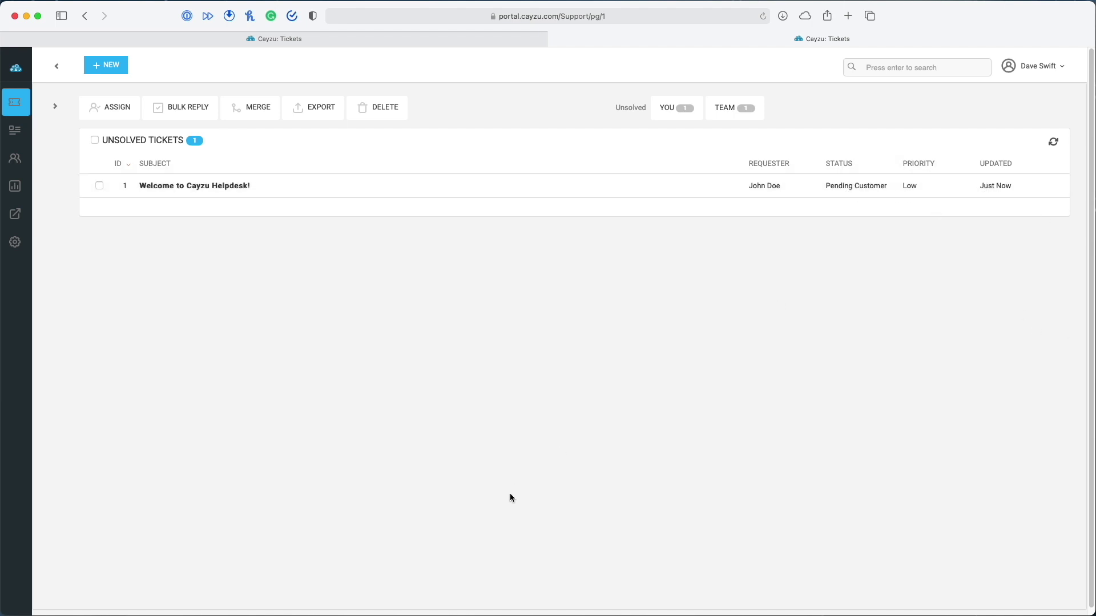
Select the 'Welcome to Cayzu Helpdesk!' ticket, leave it unassigned, and open ticket #1
click(99, 186)
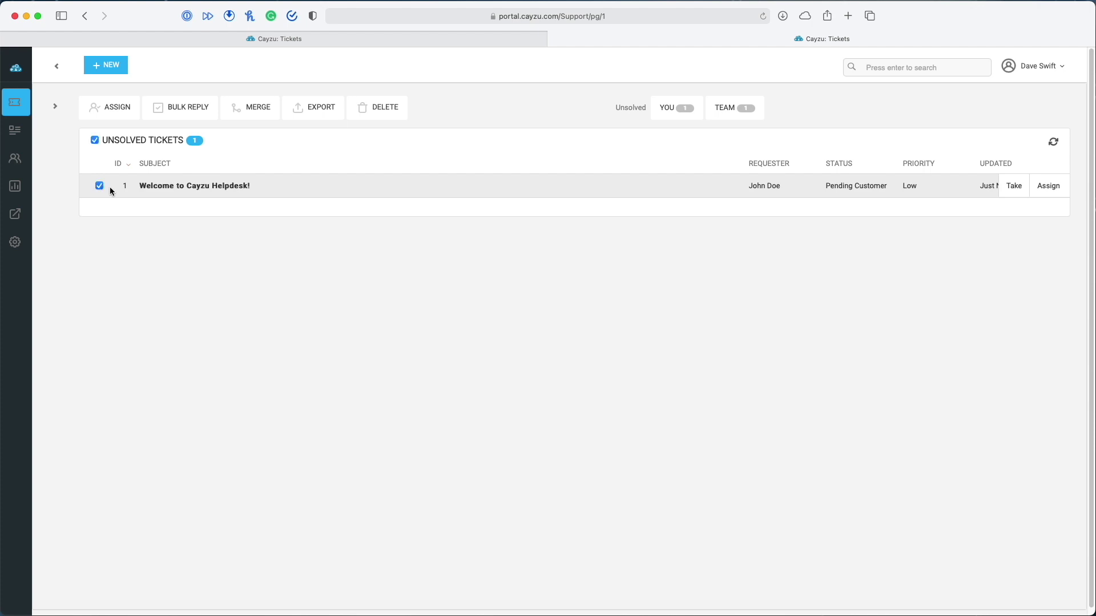
click(109, 106)
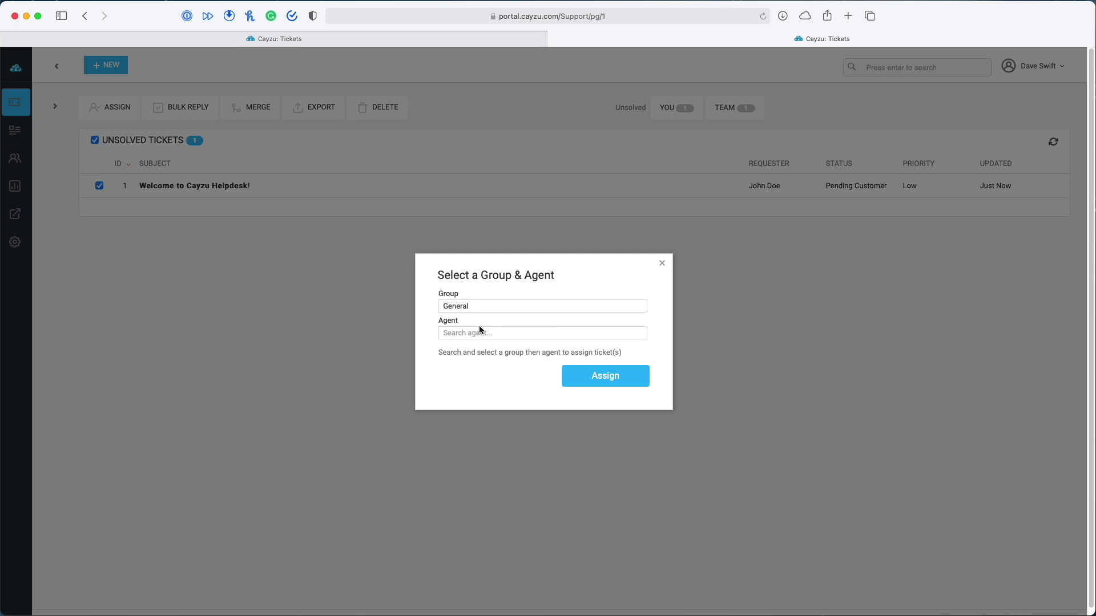
click(663, 265)
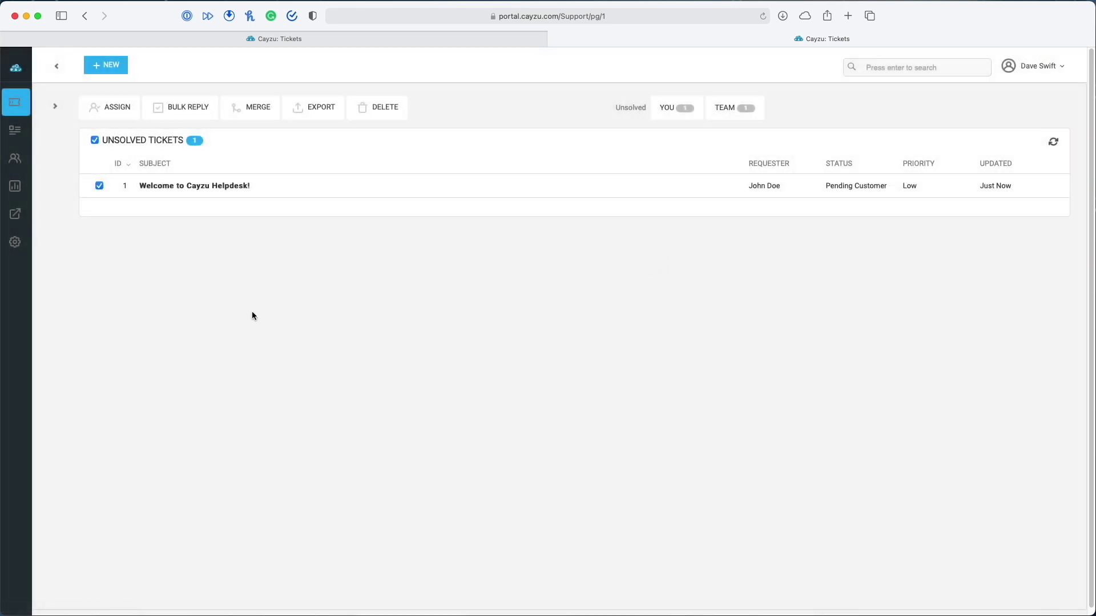
click(189, 186)
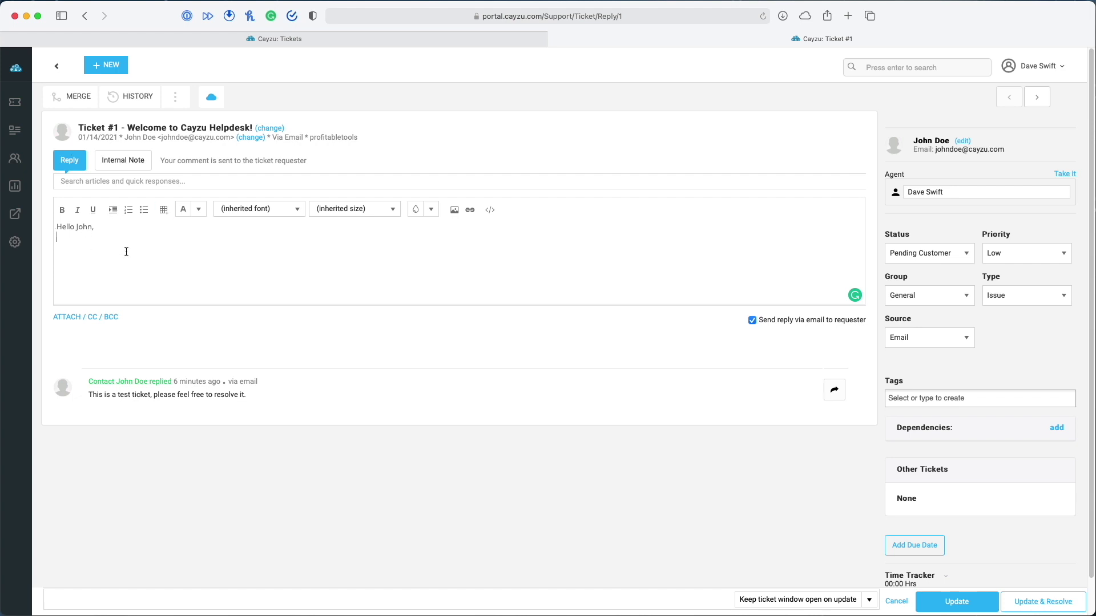
Send the reply 'We're working to fix soon. I'll be in touch.' with a blank line after the greeting
text(We're wo)
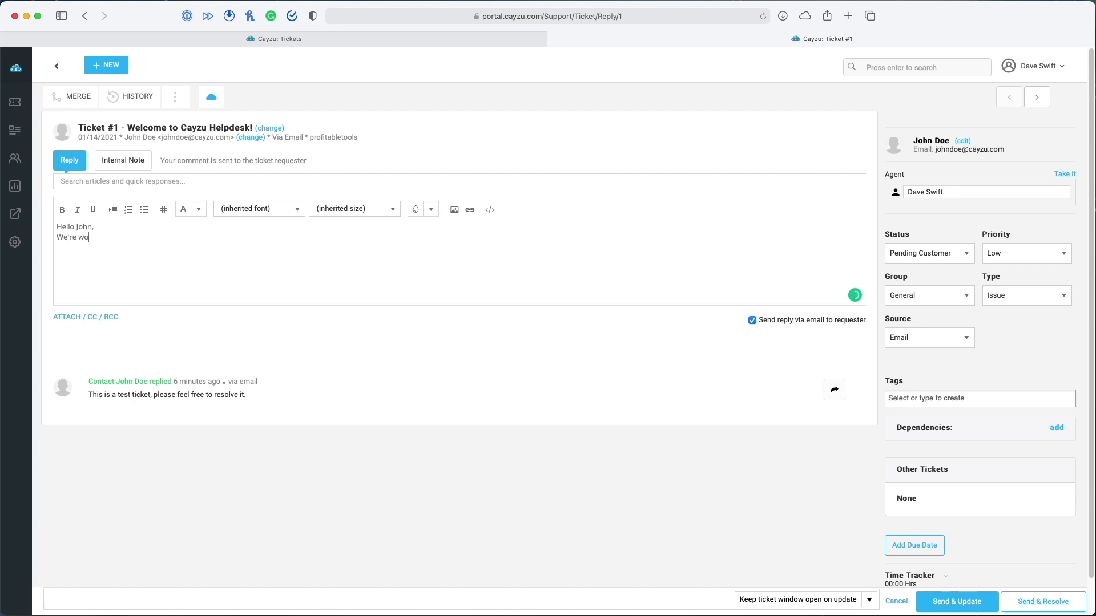
text(rking to fix soon. I'll be in touch.)
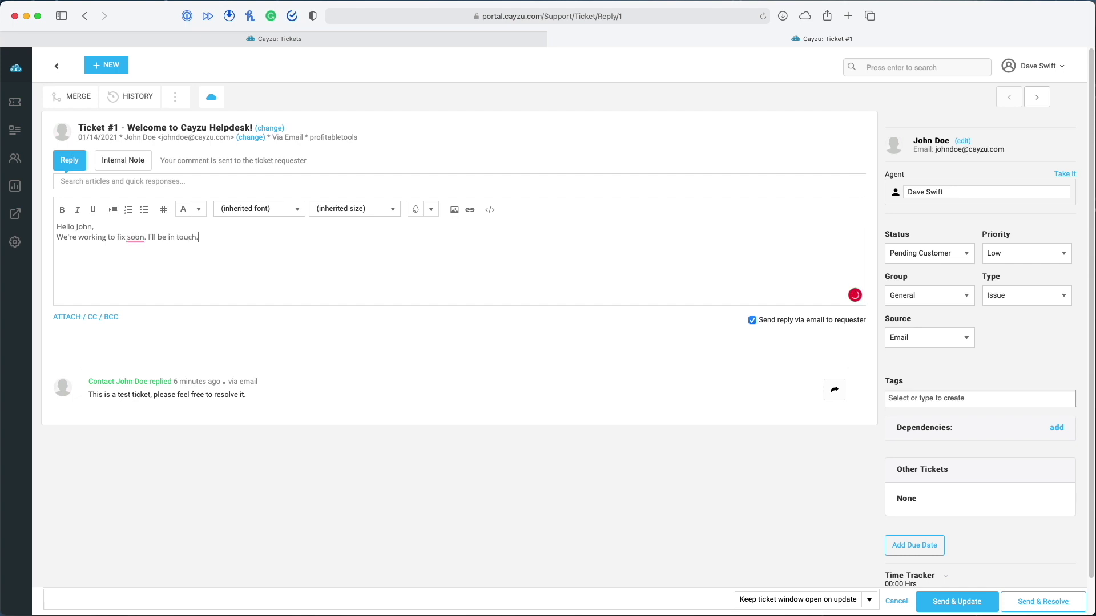
click(140, 228)
key(Return)
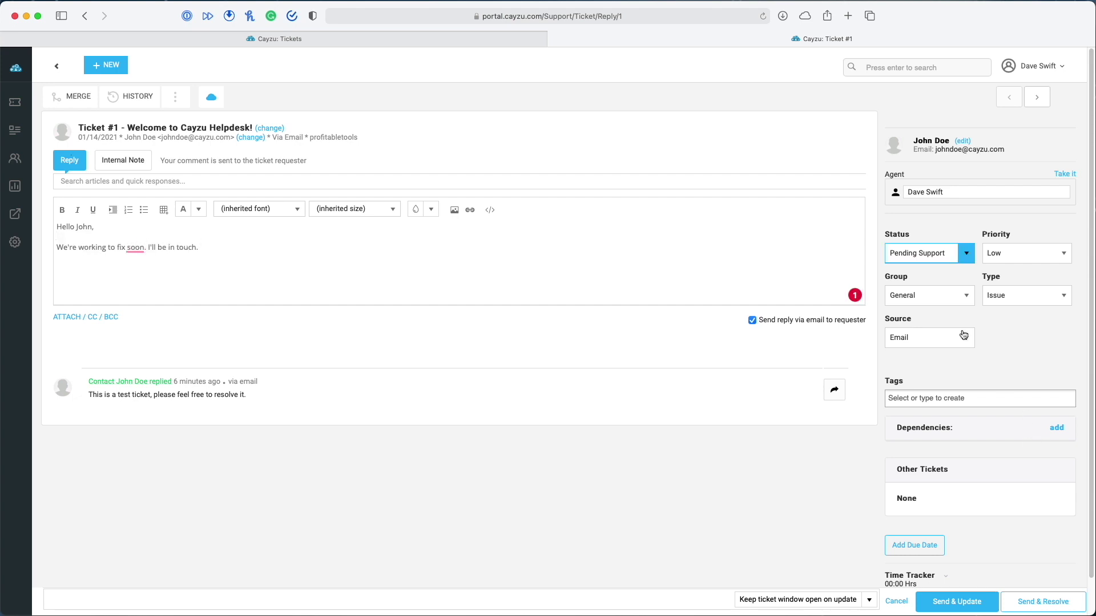
click(964, 608)
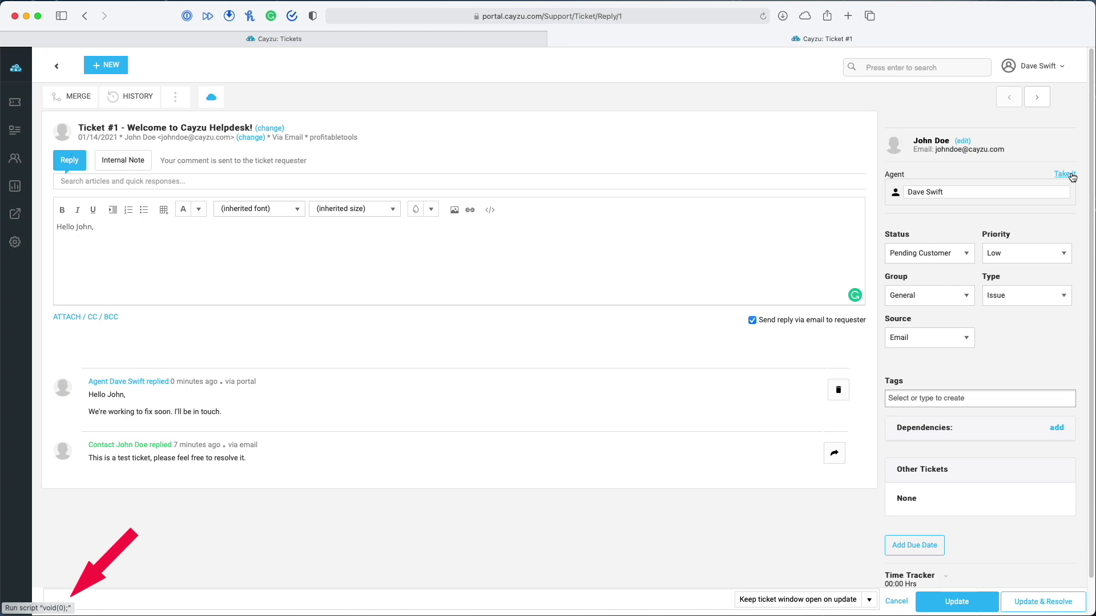
click(1072, 174)
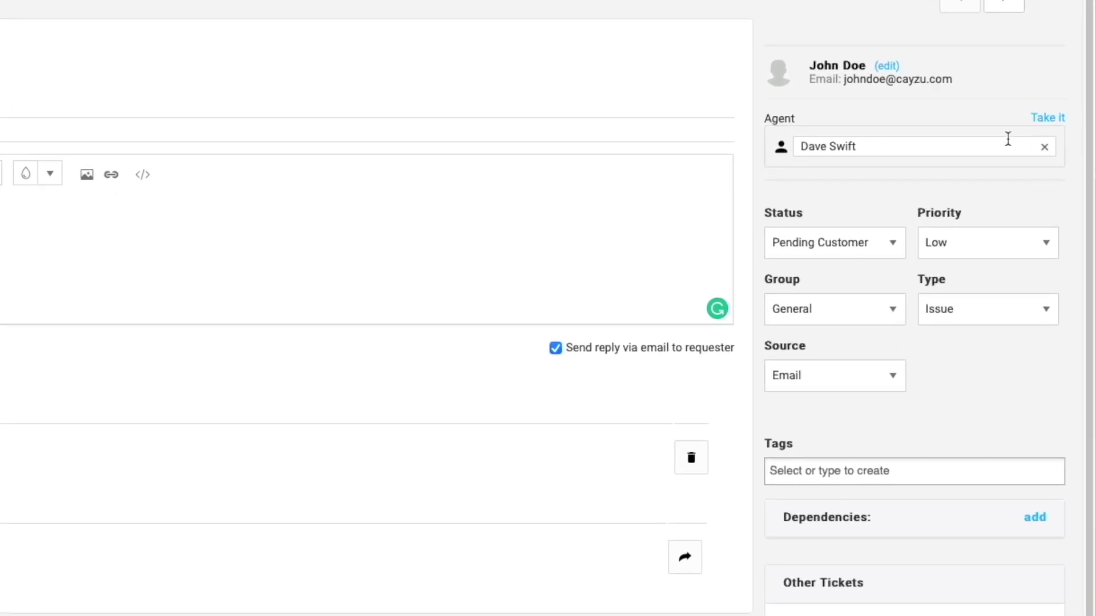
click(1044, 147)
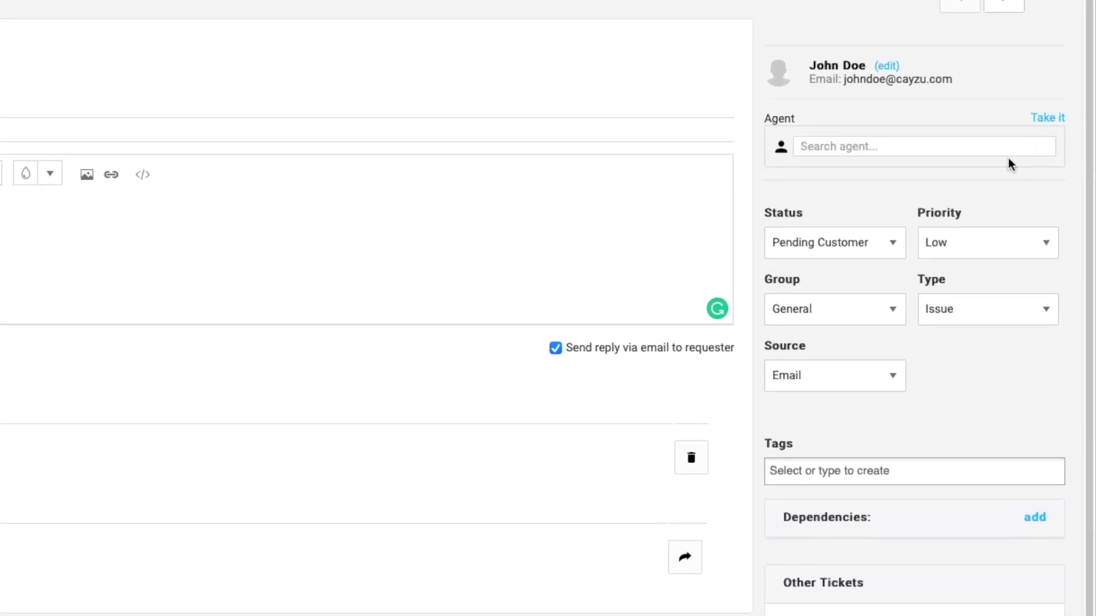
click(824, 147)
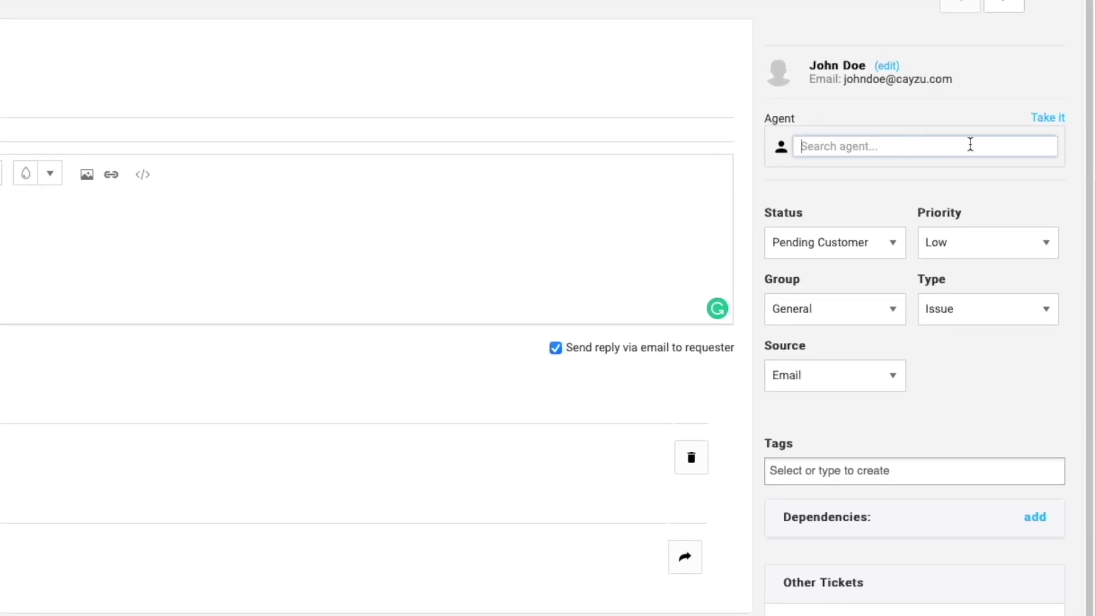
text(Dave)
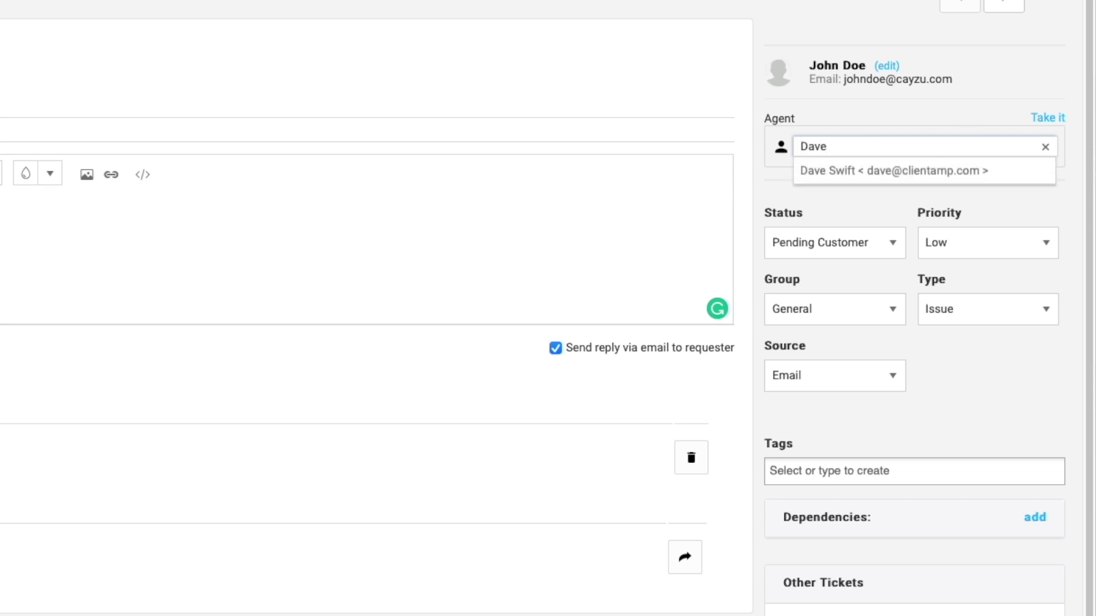
click(1005, 174)
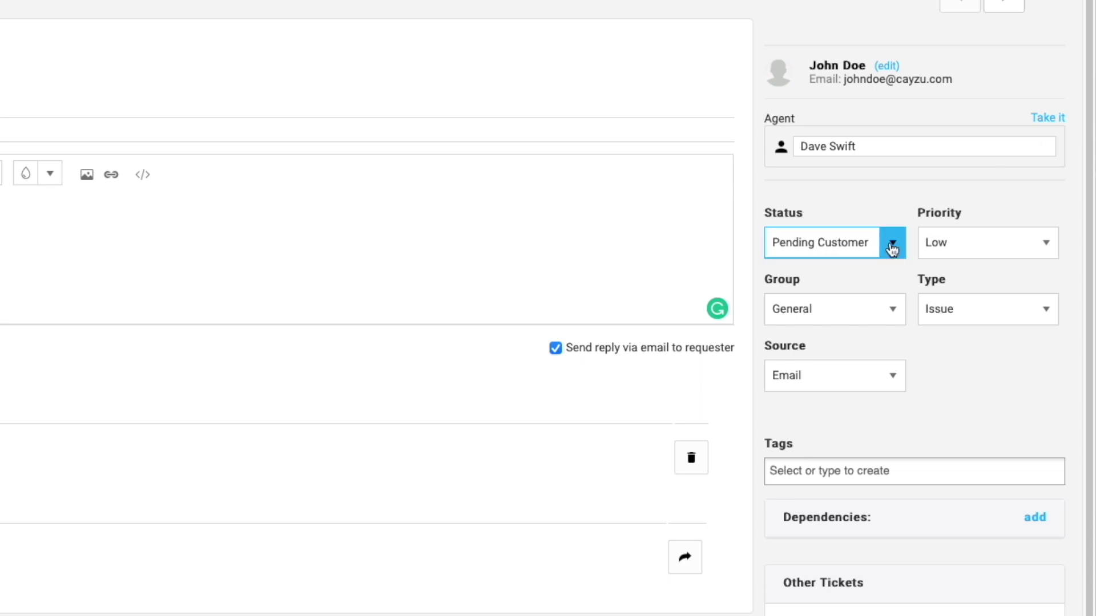
click(892, 249)
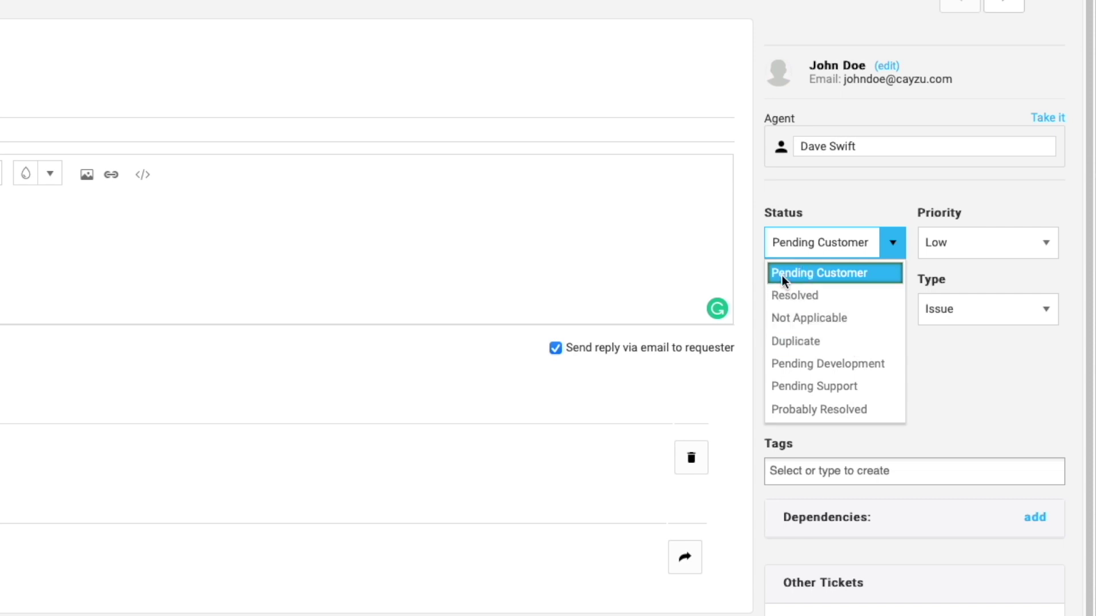
click(836, 272)
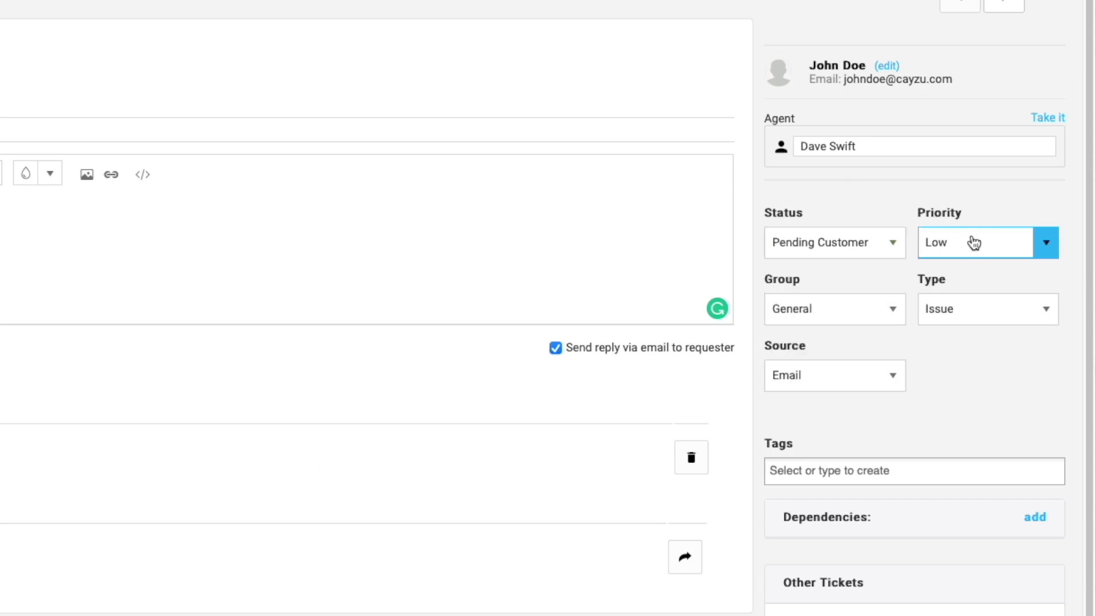
click(939, 245)
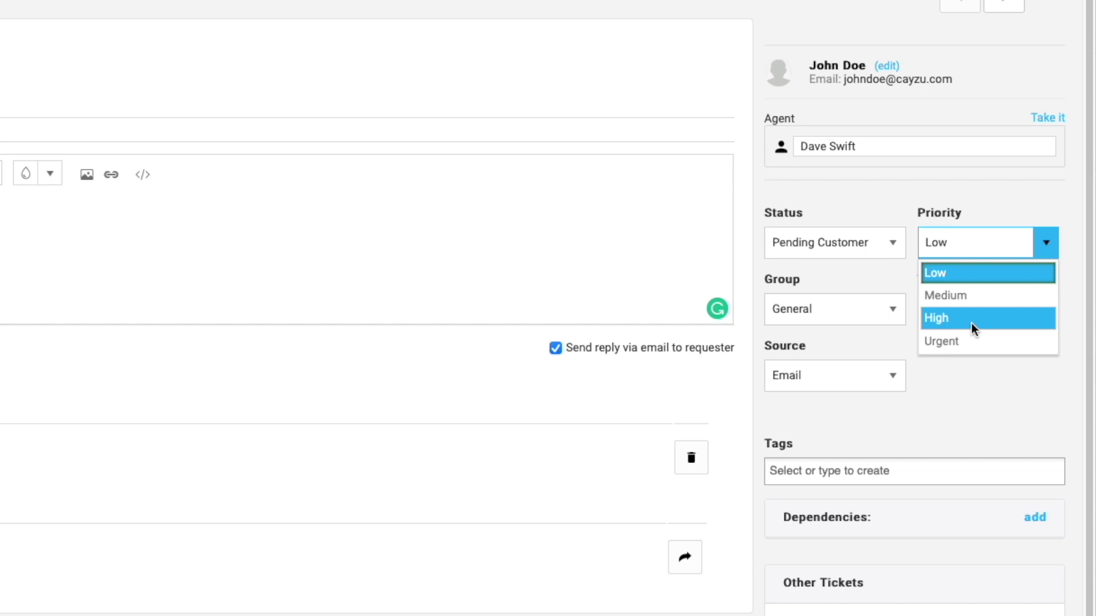
click(982, 392)
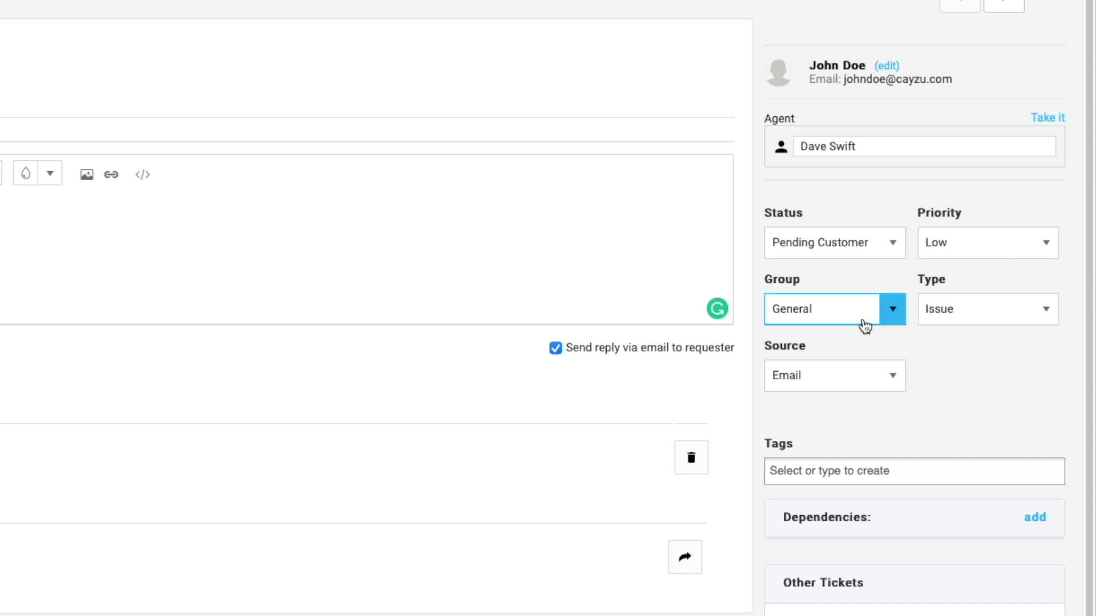
click(889, 323)
click(958, 396)
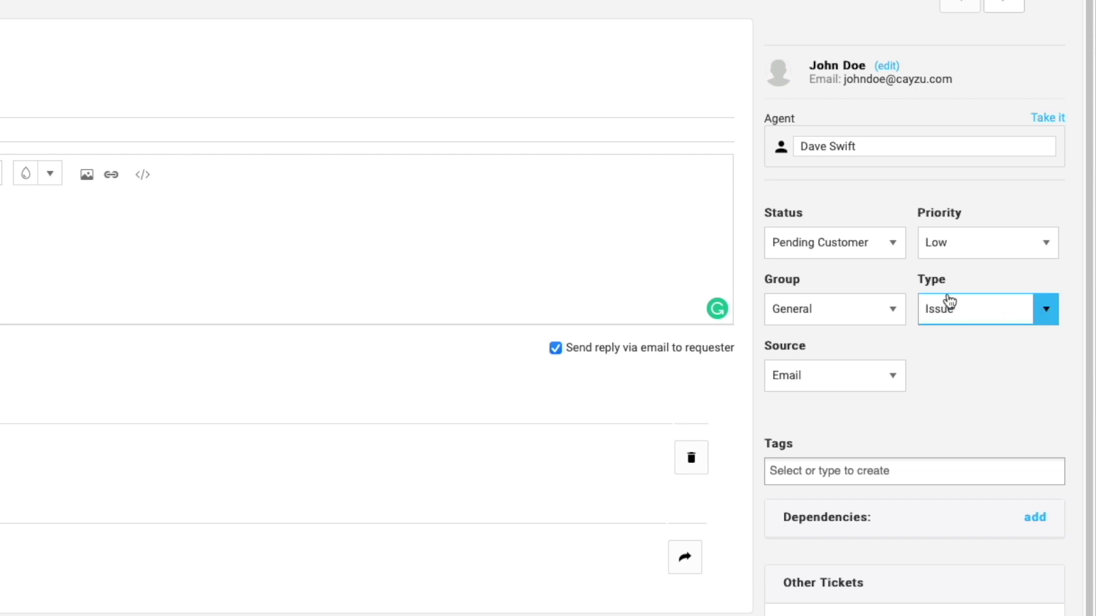
click(1042, 330)
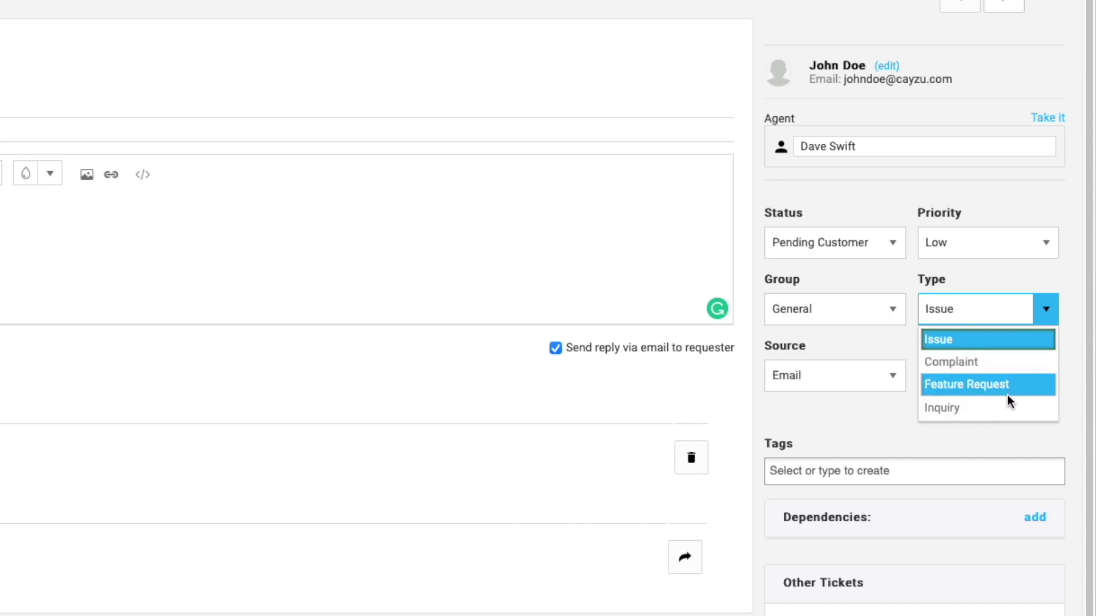
click(899, 422)
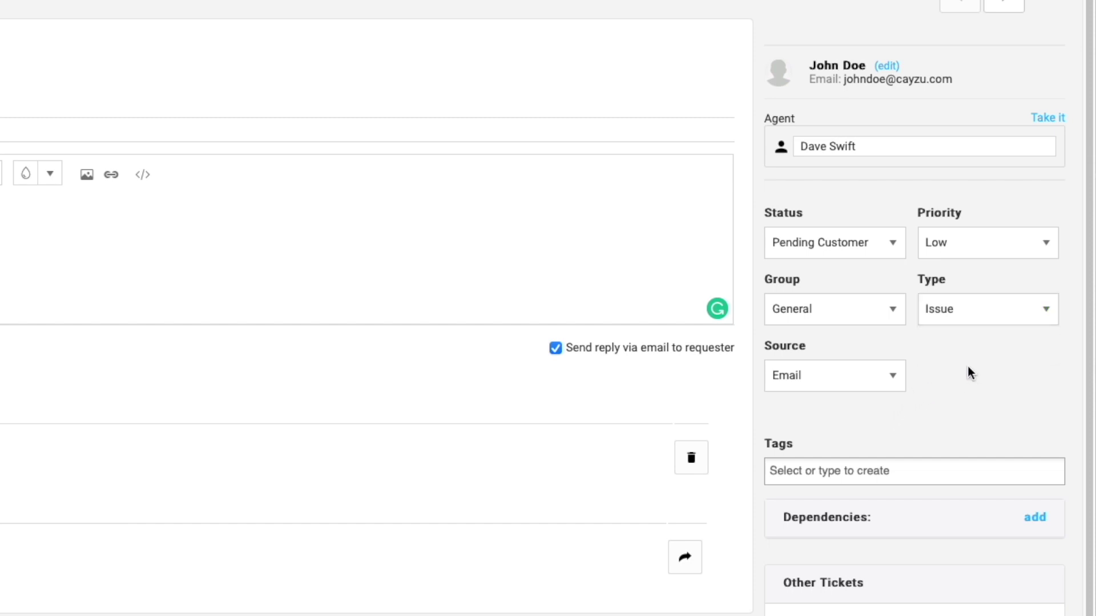
click(892, 376)
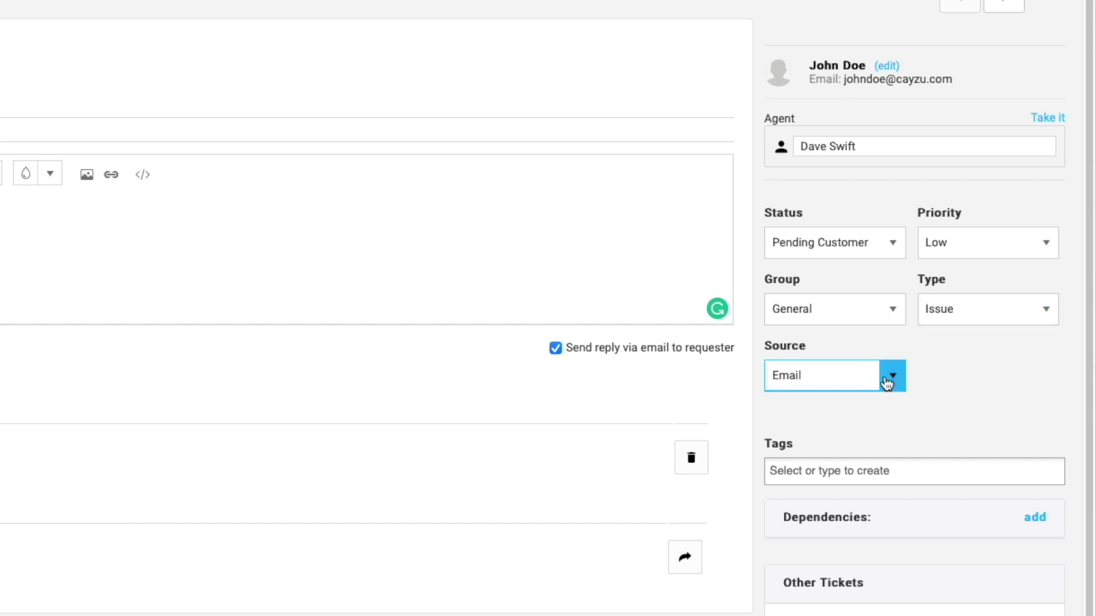
click(984, 402)
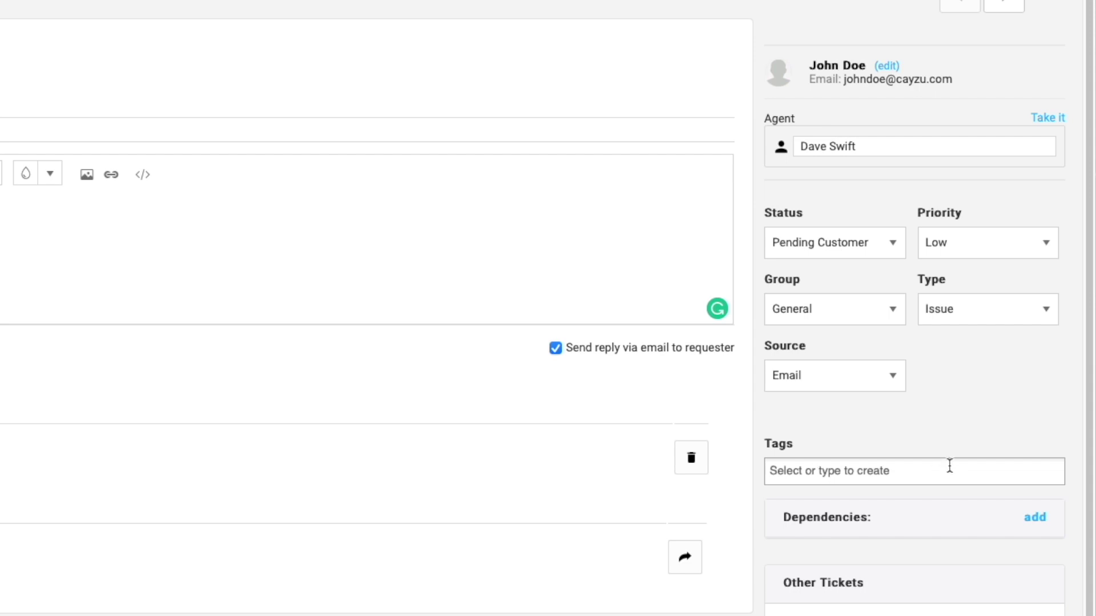
scroll(949, 463, down, 1)
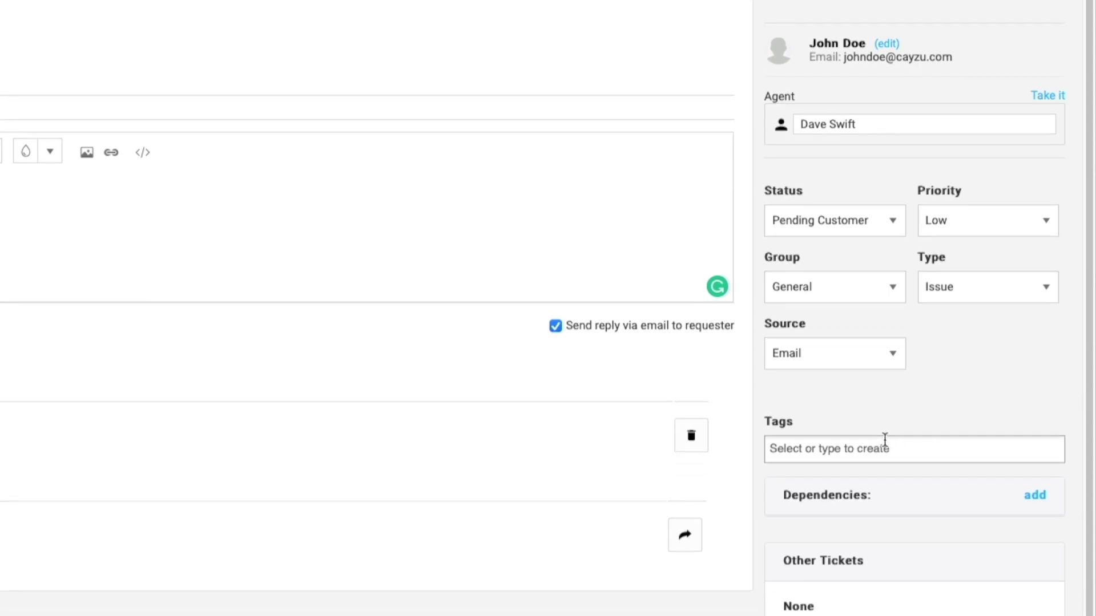
scroll(882, 436, down, 4)
scroll(895, 235, down, 1)
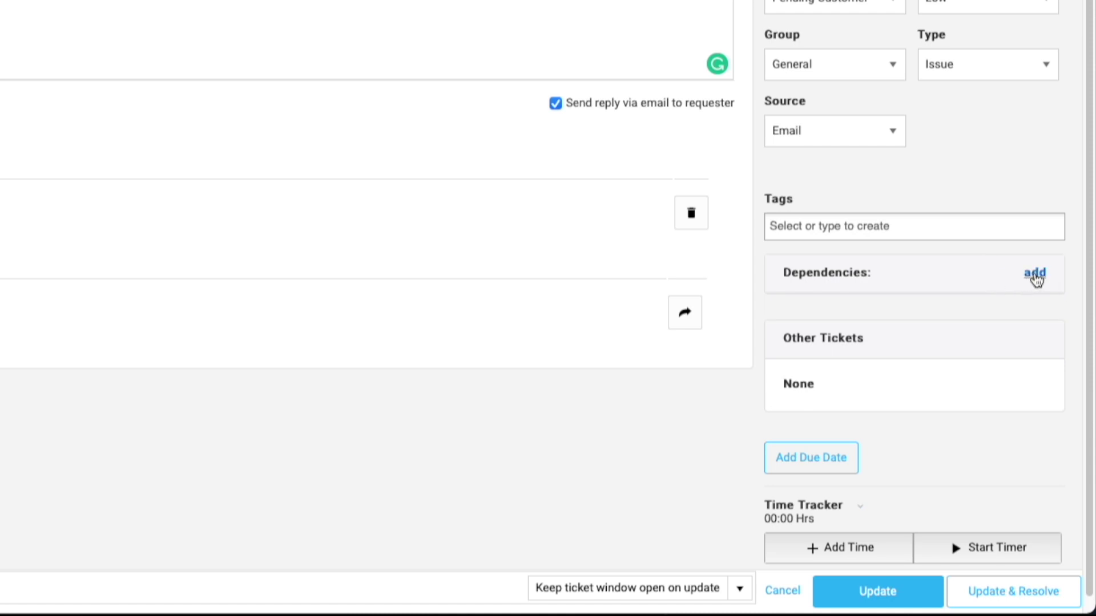
scroll(885, 348, down, 1)
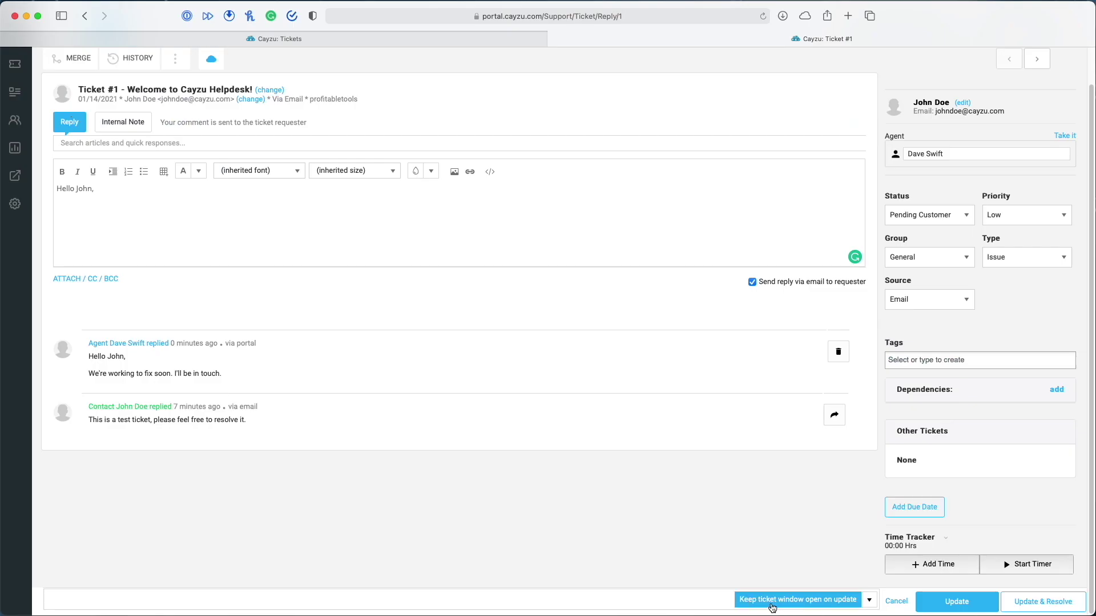
Update ticket #1, then bring up its Merge Ticket dialog
click(871, 601)
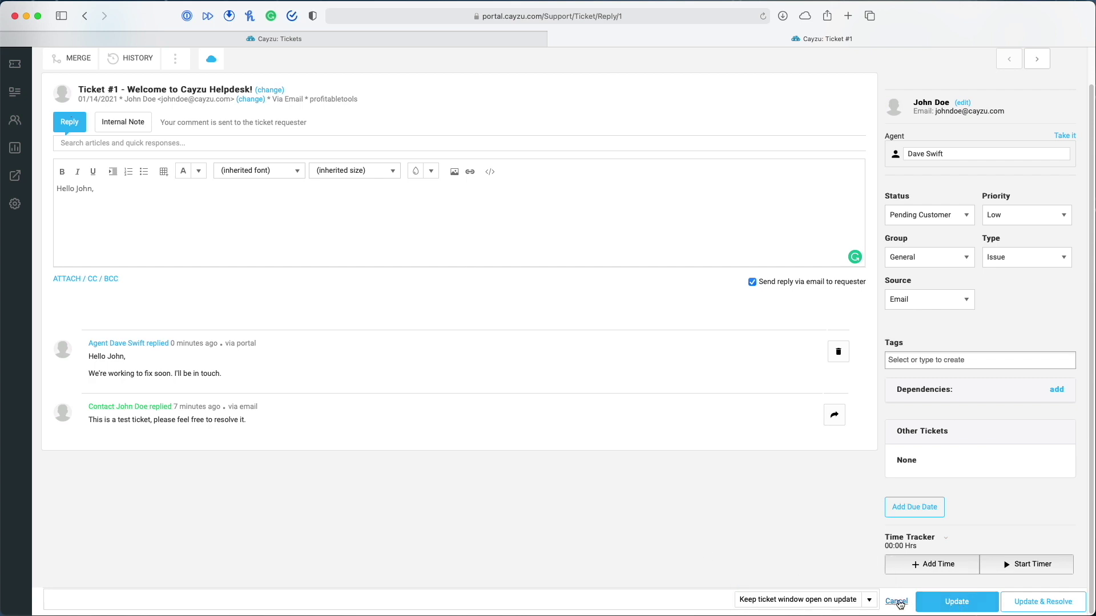
click(968, 605)
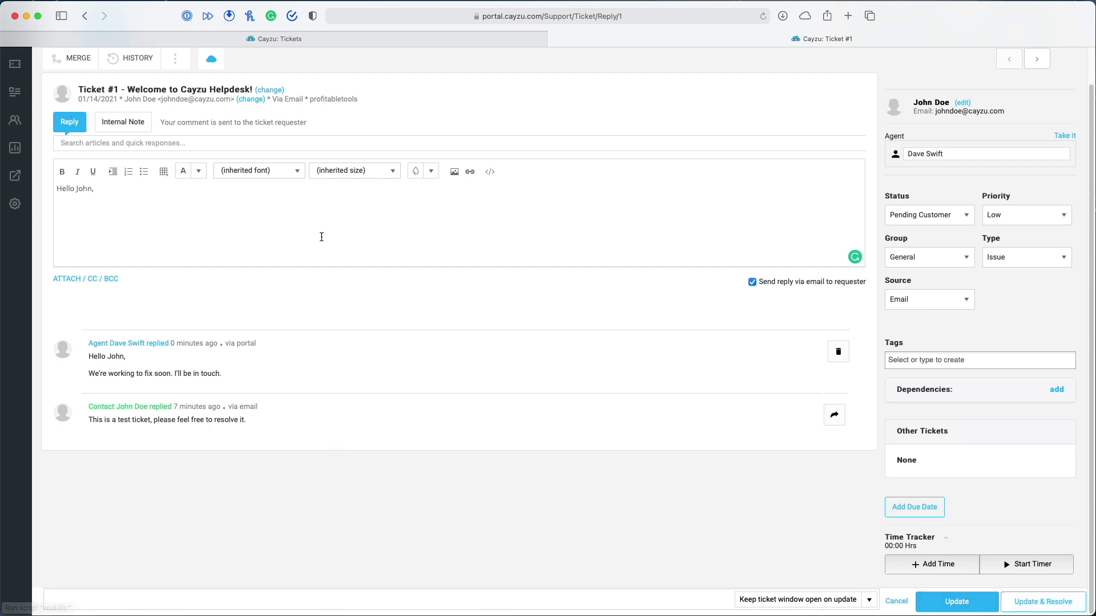
scroll(39, 75, up, 2)
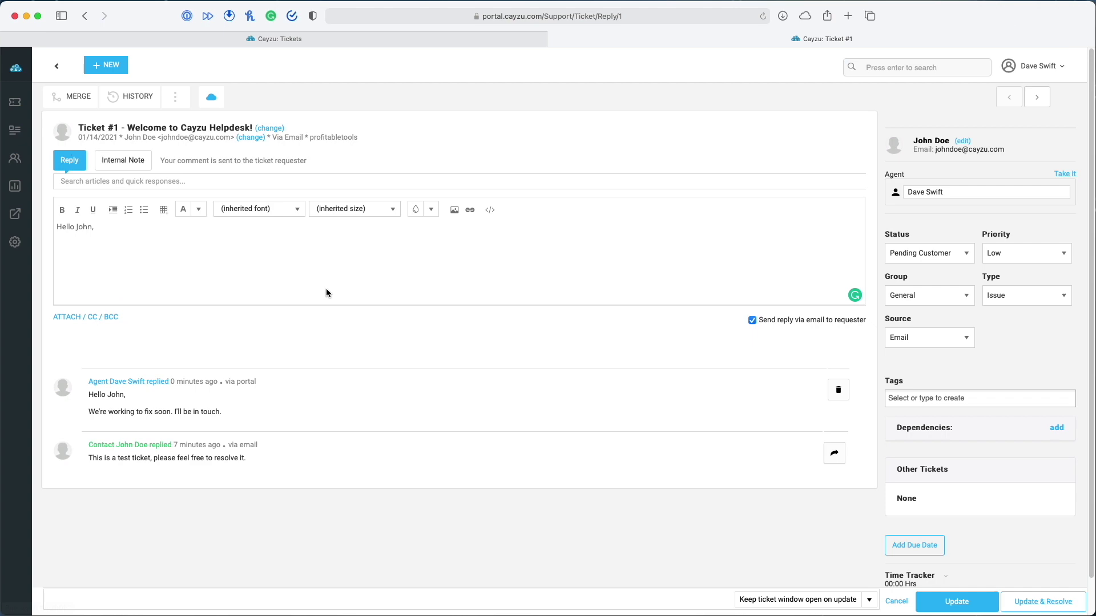
click(76, 97)
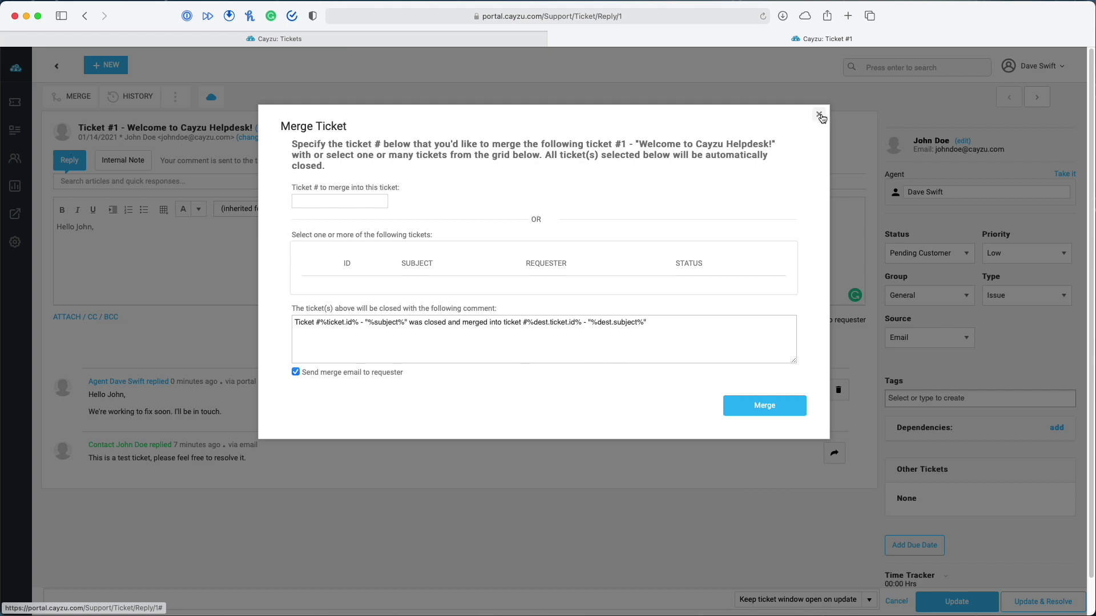
Close the merge dialog without merging, check the requester's linked assets, and dismiss that notice
click(819, 116)
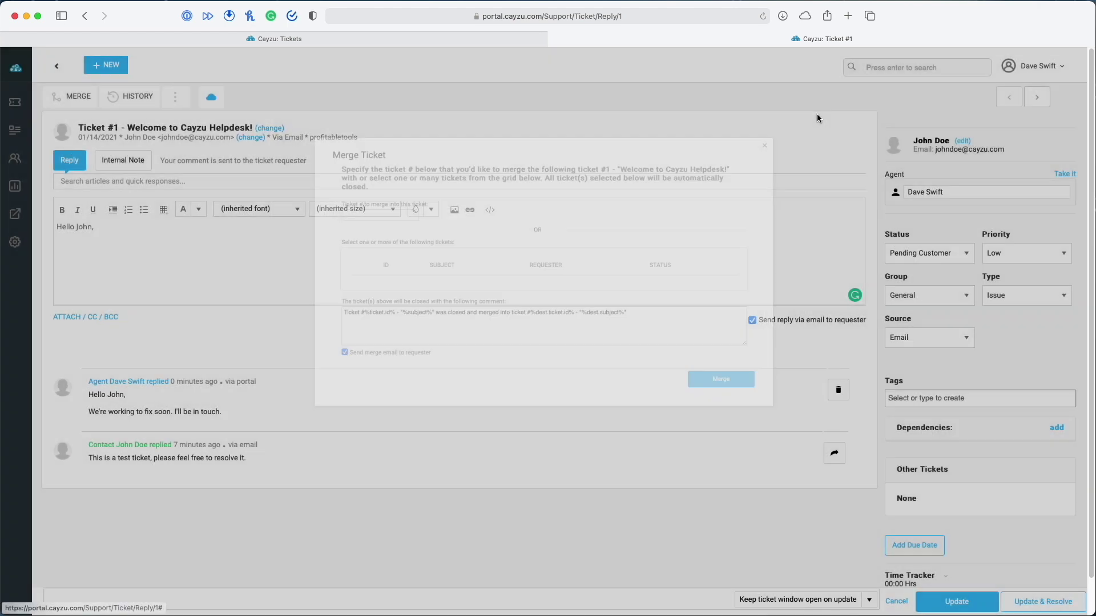
click(177, 98)
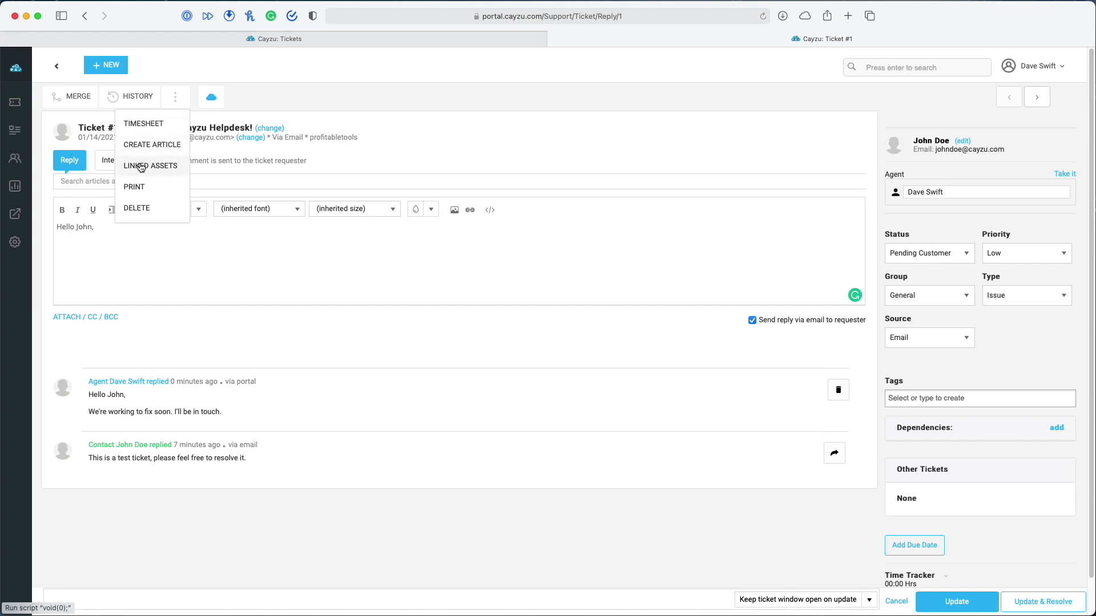
click(170, 167)
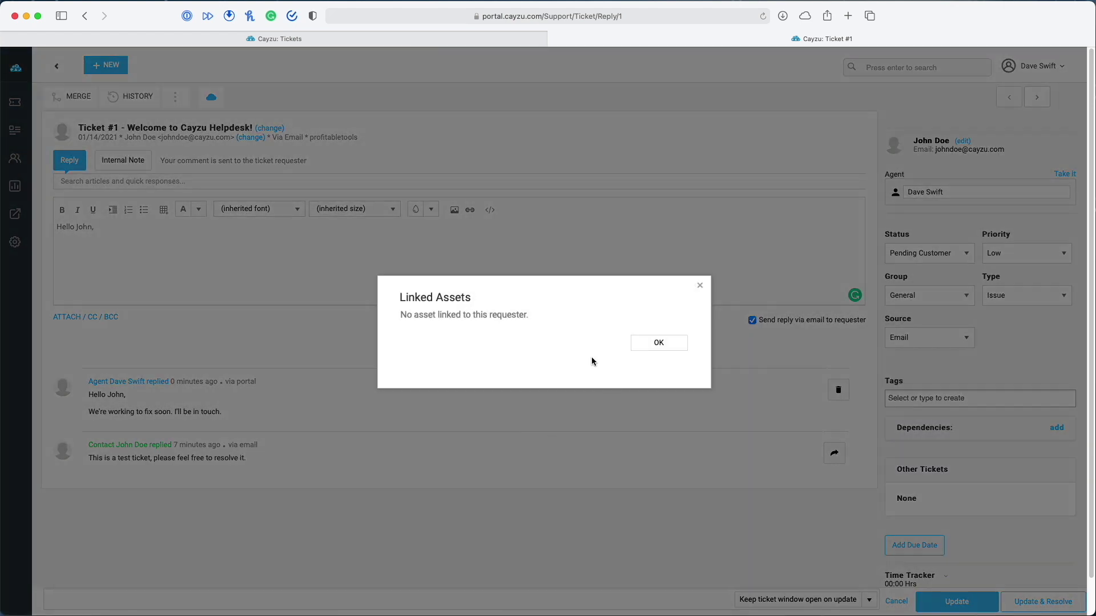
click(658, 343)
click(175, 97)
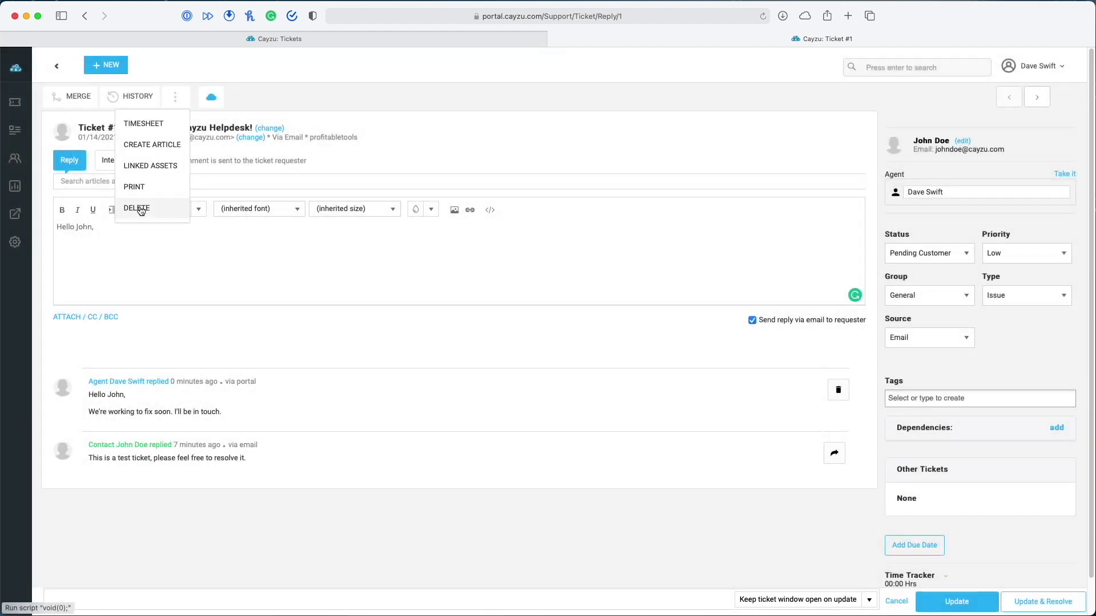
click(247, 95)
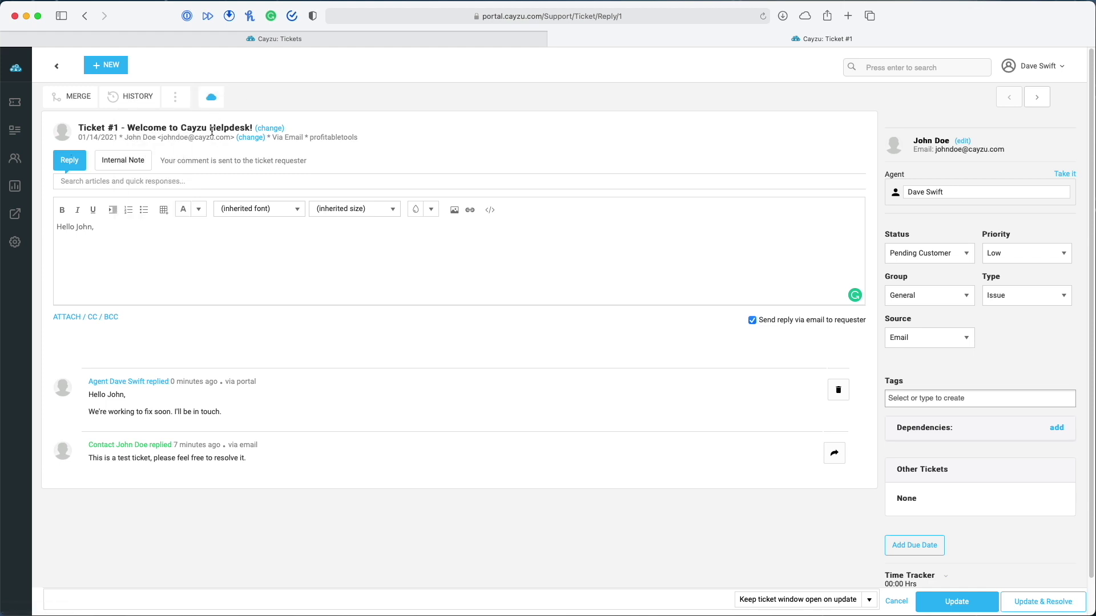
mouse_move(213, 99)
Resolve the 'Welcome to Cayzu Helpdesk!' ticket with Update & Resolve and expand the ticket views list
click(15, 102)
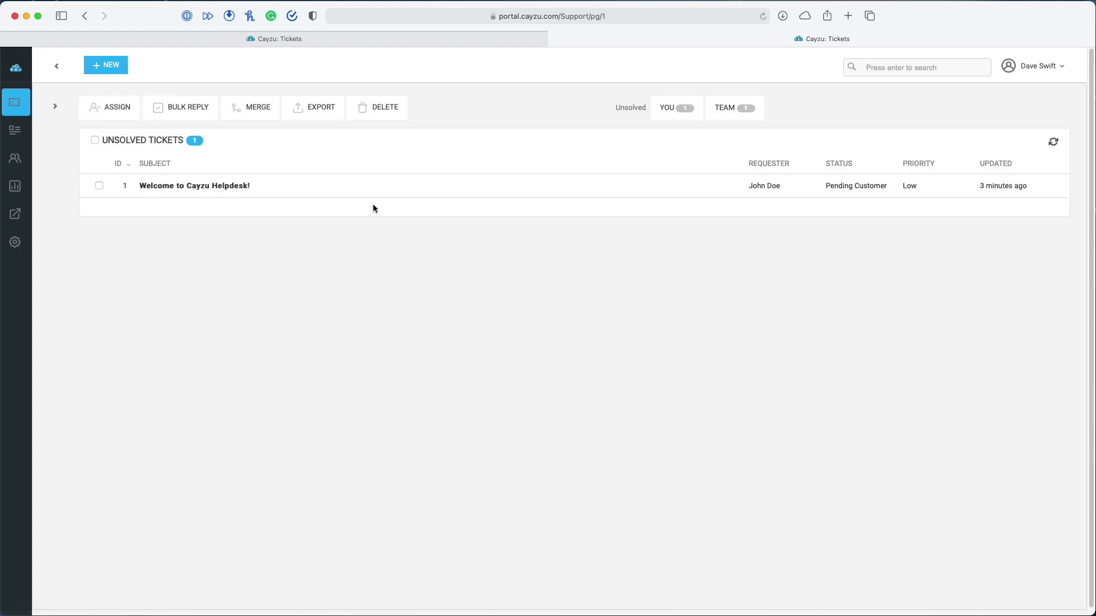
mouse_move(182, 194)
click(190, 194)
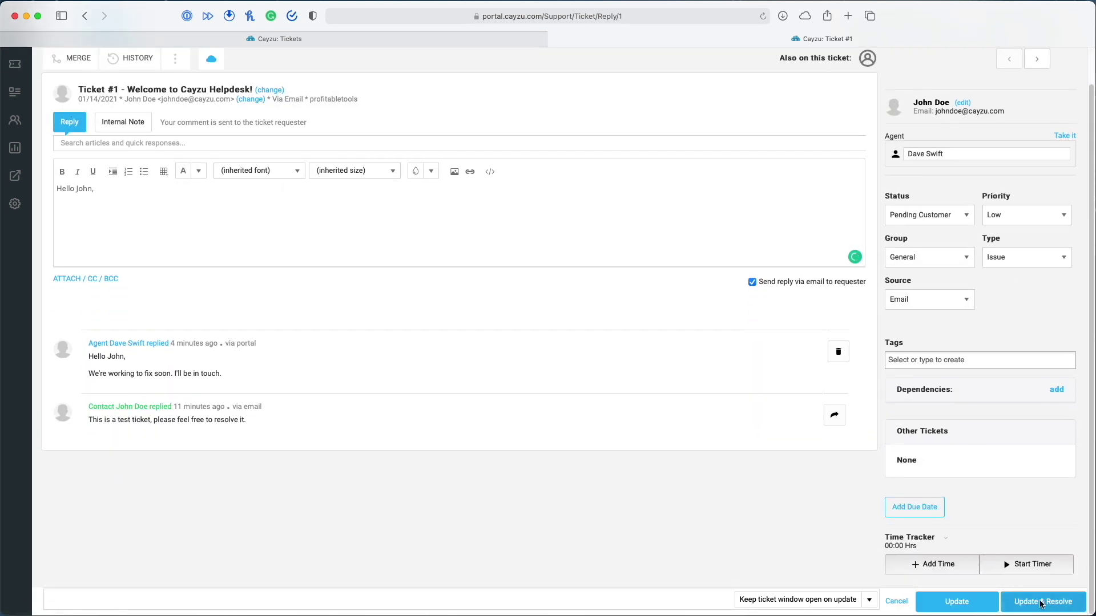
click(1042, 602)
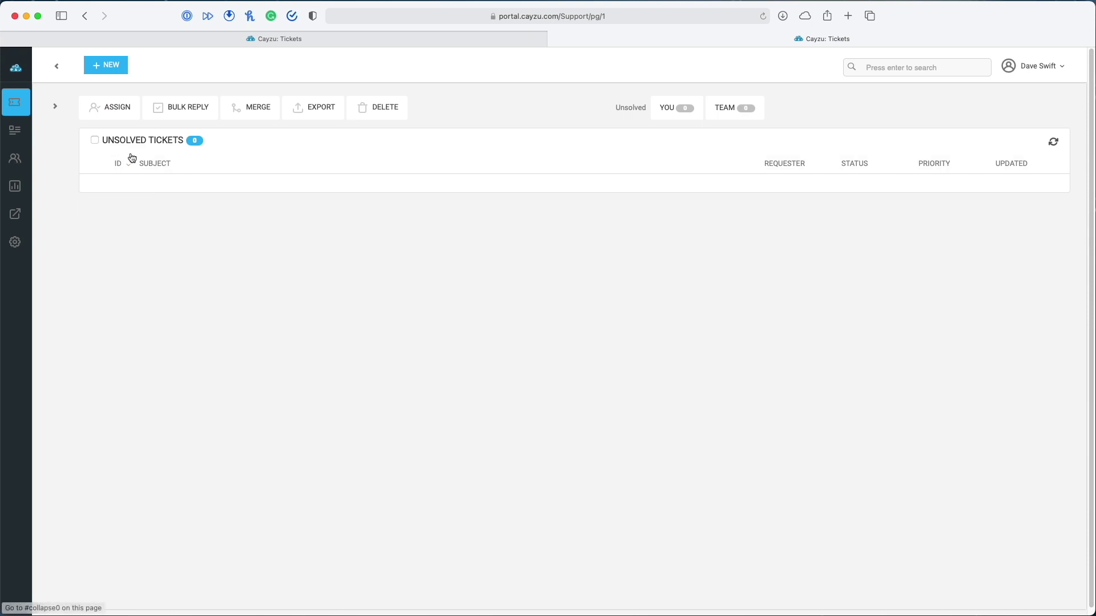
click(55, 108)
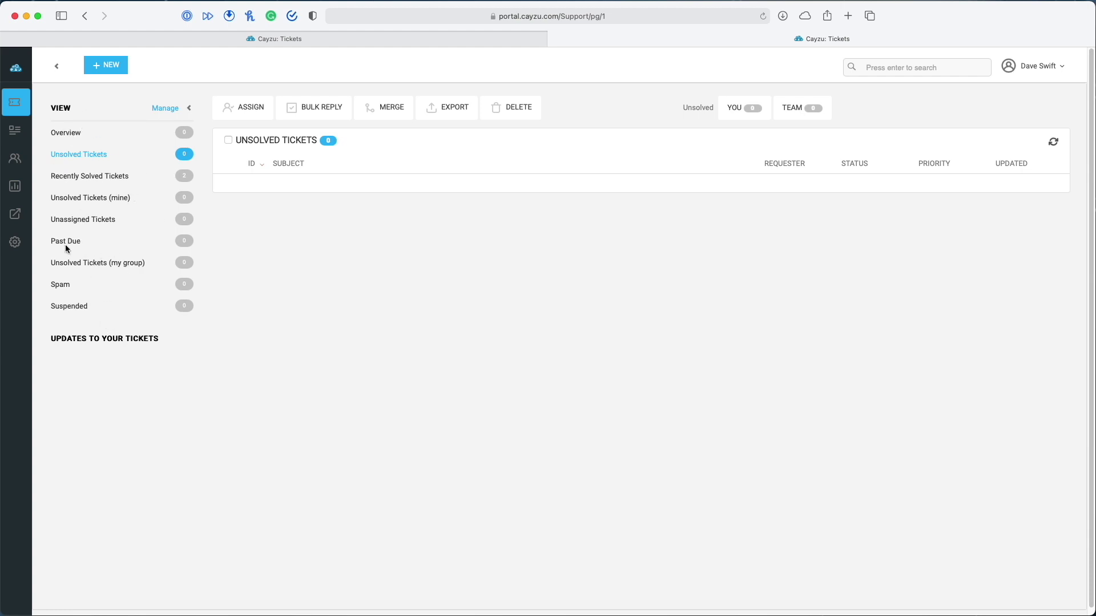
Open the Faq subfolder under the General knowledge-base folder in its edit page
click(189, 108)
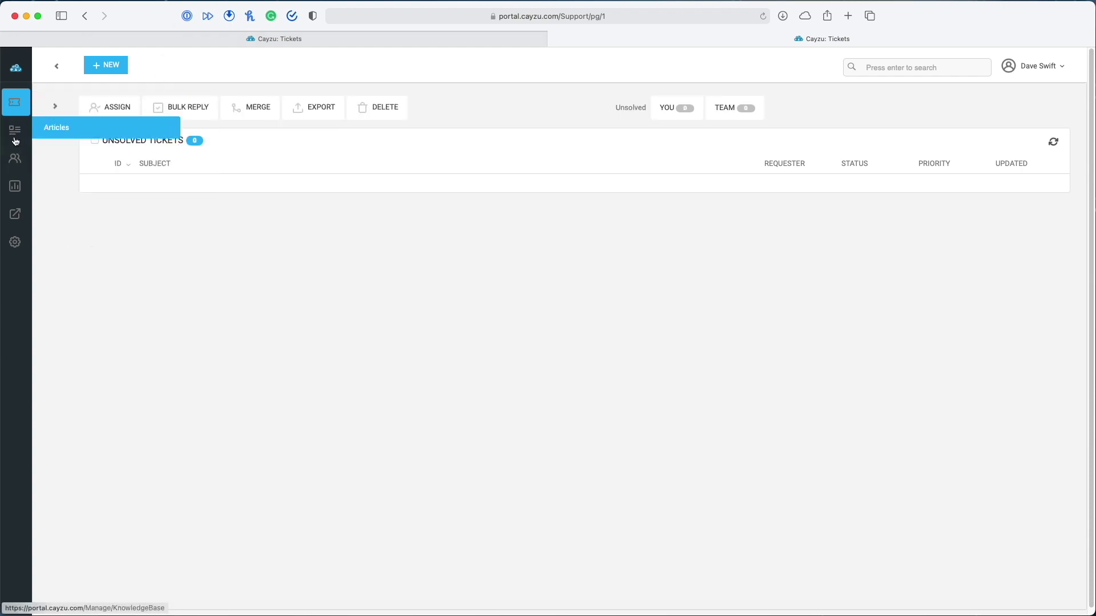
click(15, 137)
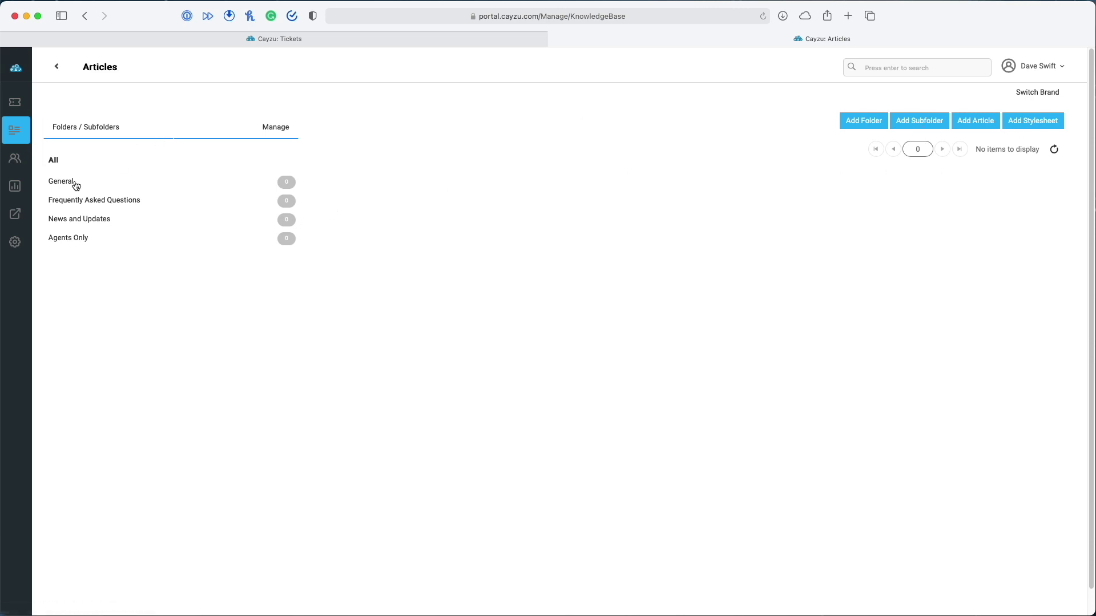
click(72, 183)
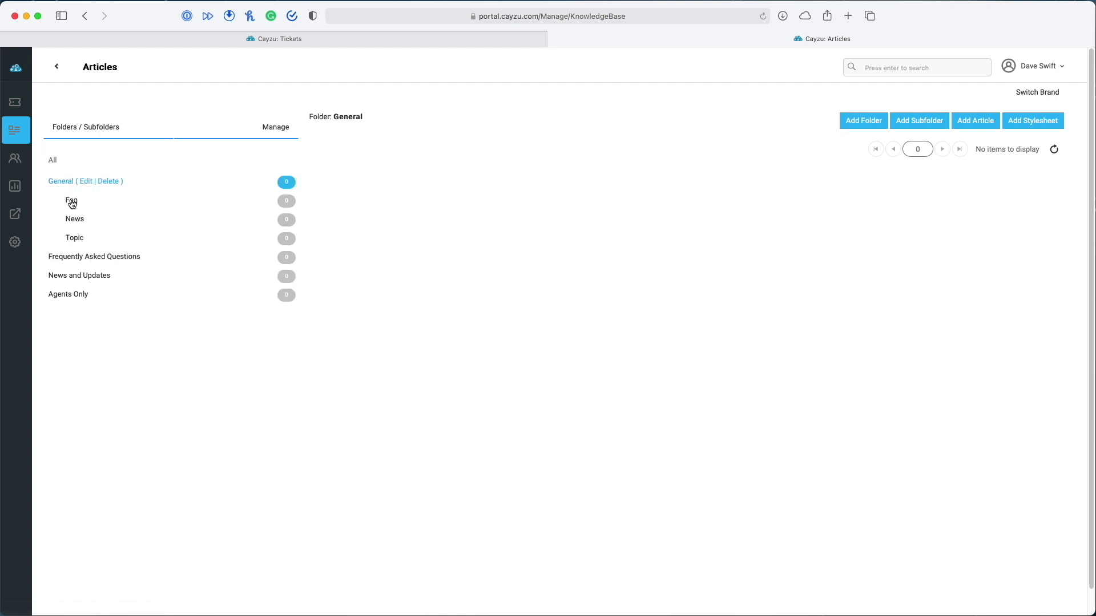
click(71, 202)
click(92, 203)
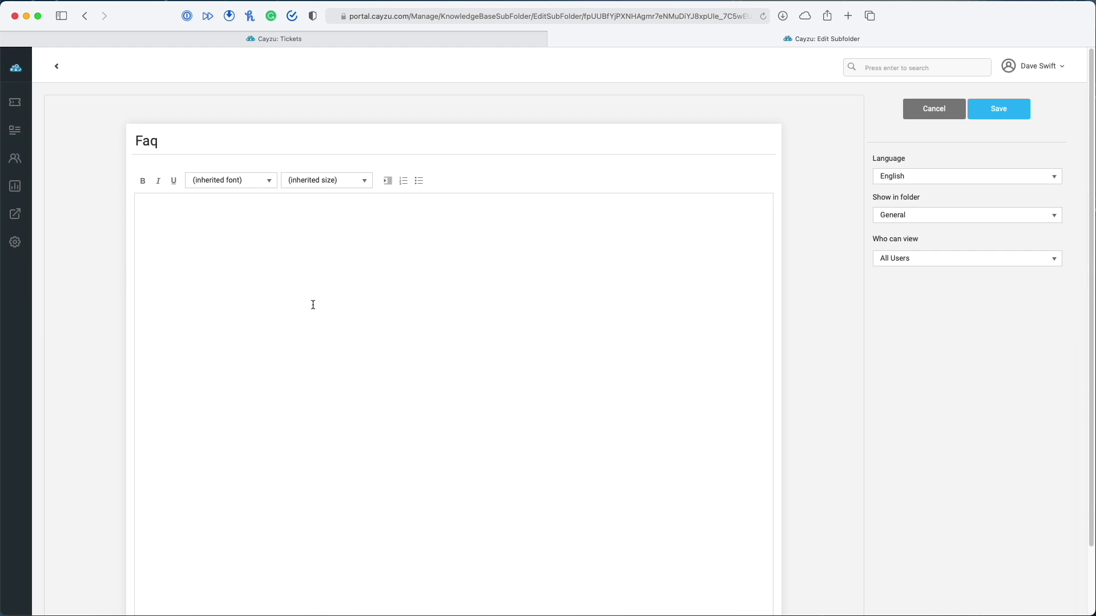
Retitle the subfolder 'FAQ' and paste the cancellation, billing and referral Q&As into its description
double_click(190, 139)
text(FAQ)
click(195, 231)
text(How do I cancel the service? Contact support to request a cancellation.  How do I pay my bill? You can login to your billing account here.  Do you have a referral program? Yes, click here to sign up.)
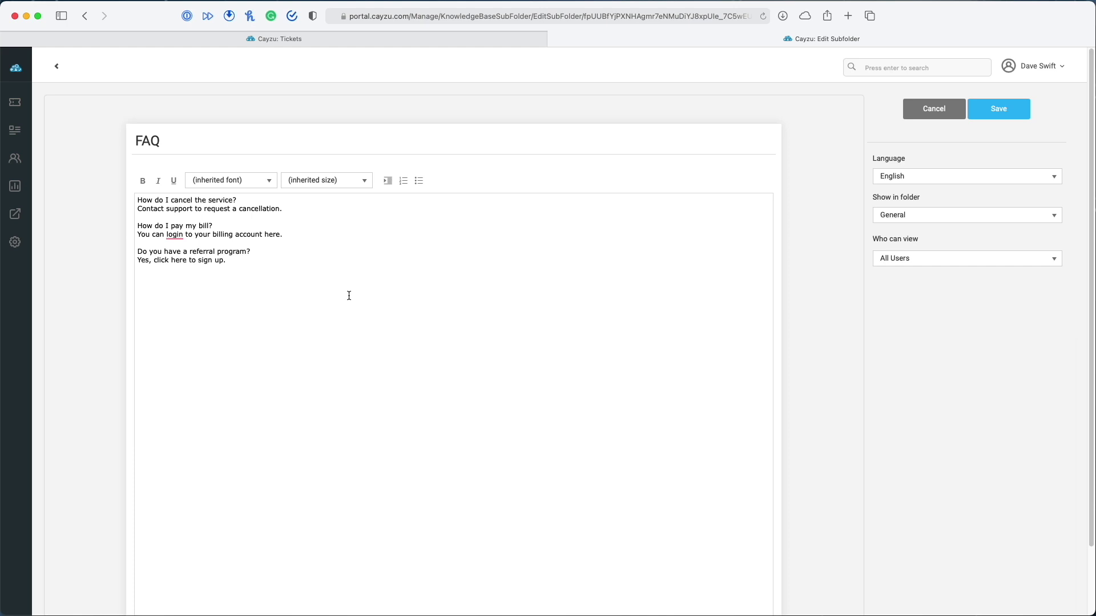
Make the first FAQ question a bold 18pt heading
drag(237, 200, 130, 194)
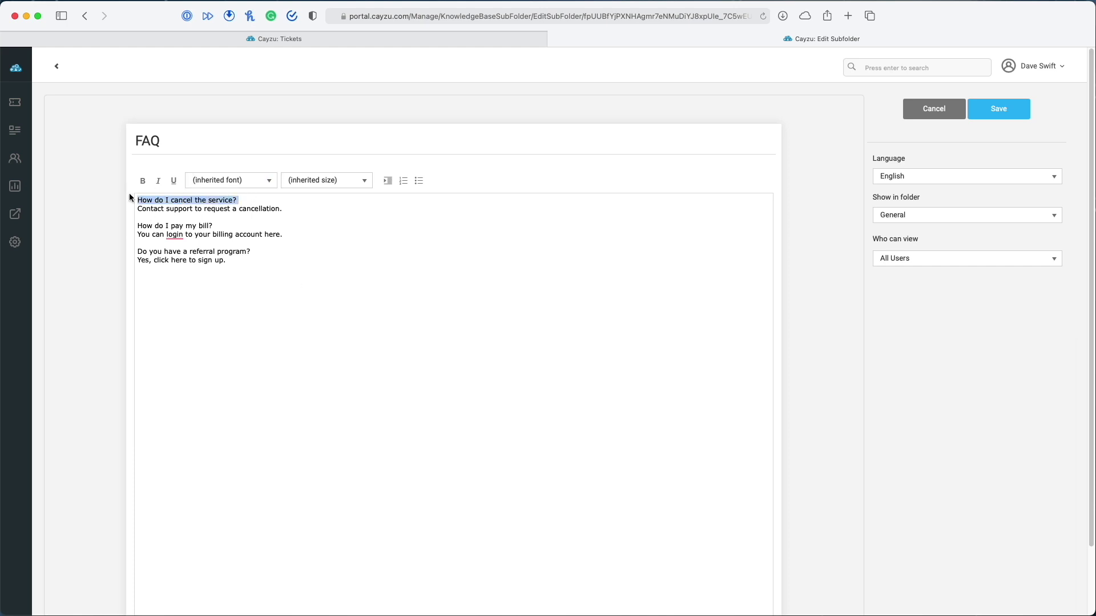
click(143, 181)
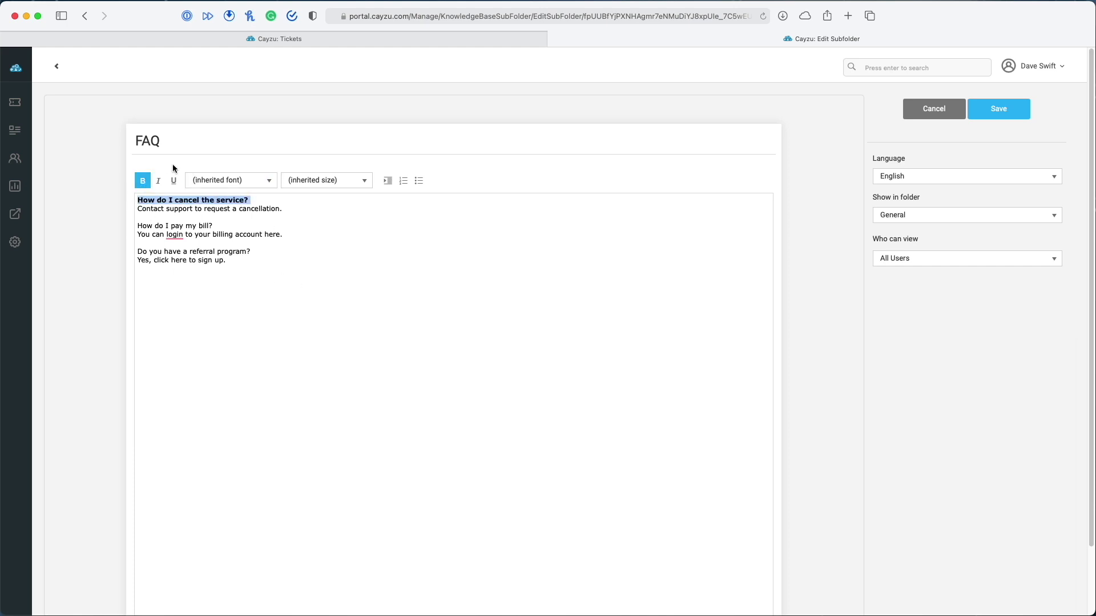
click(365, 181)
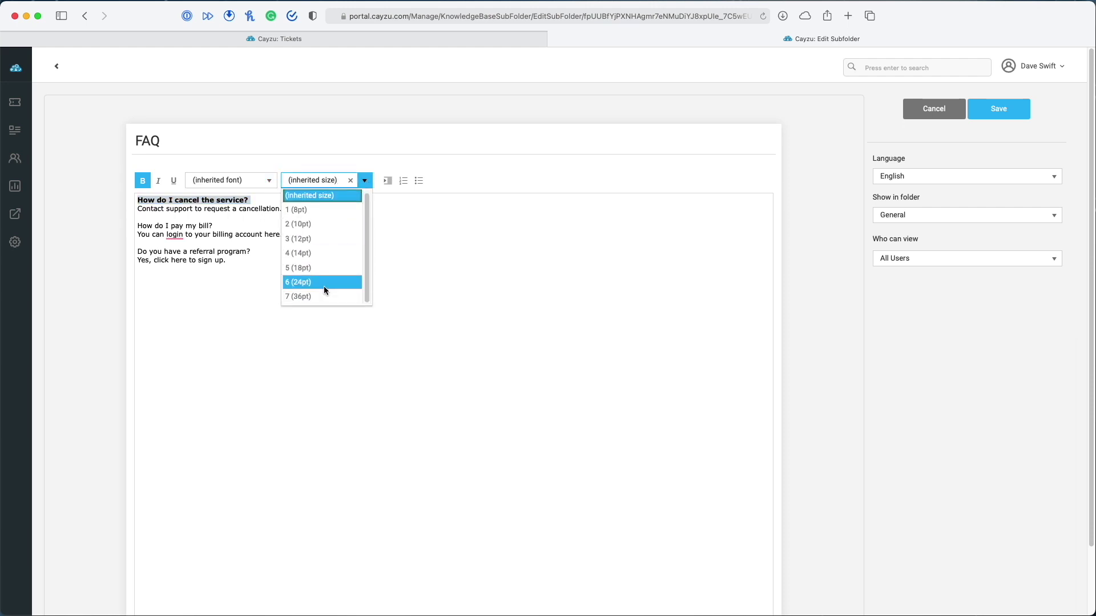
click(324, 283)
click(344, 242)
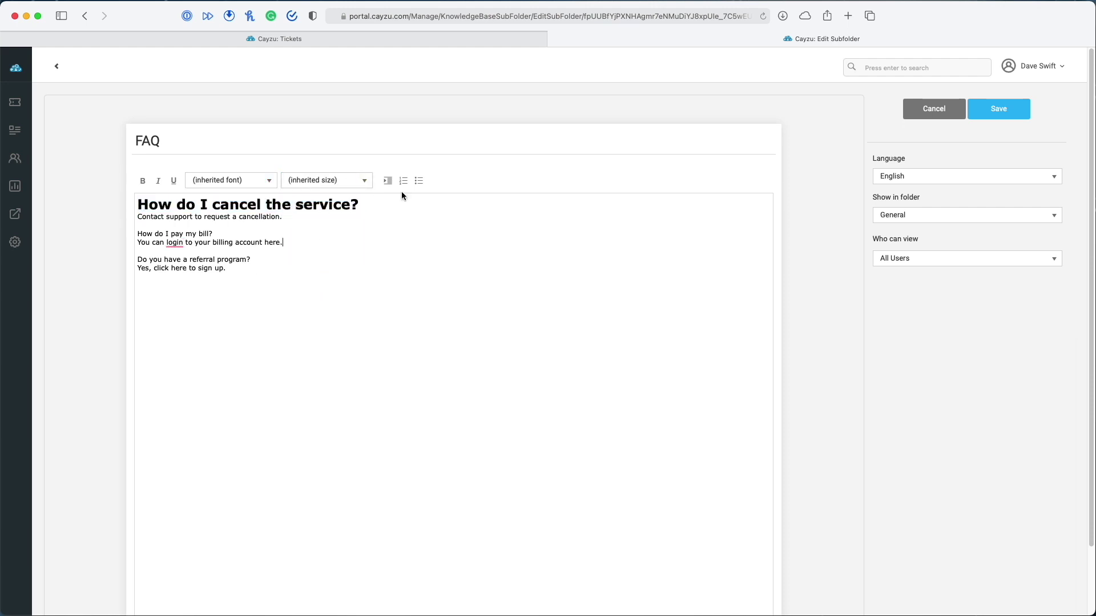
drag(367, 204, 119, 205)
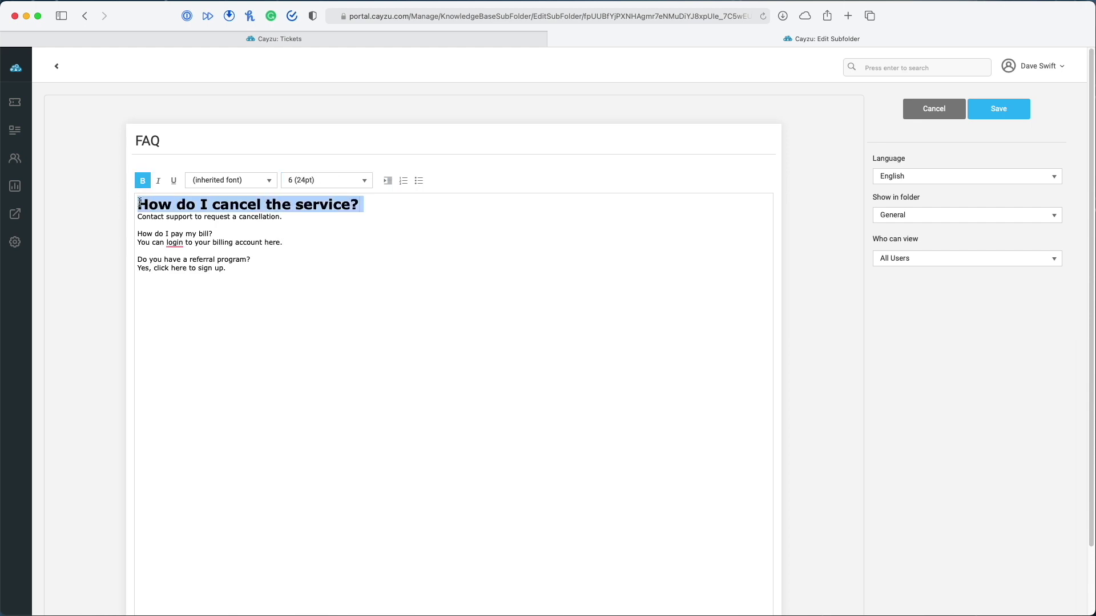
click(365, 181)
click(337, 267)
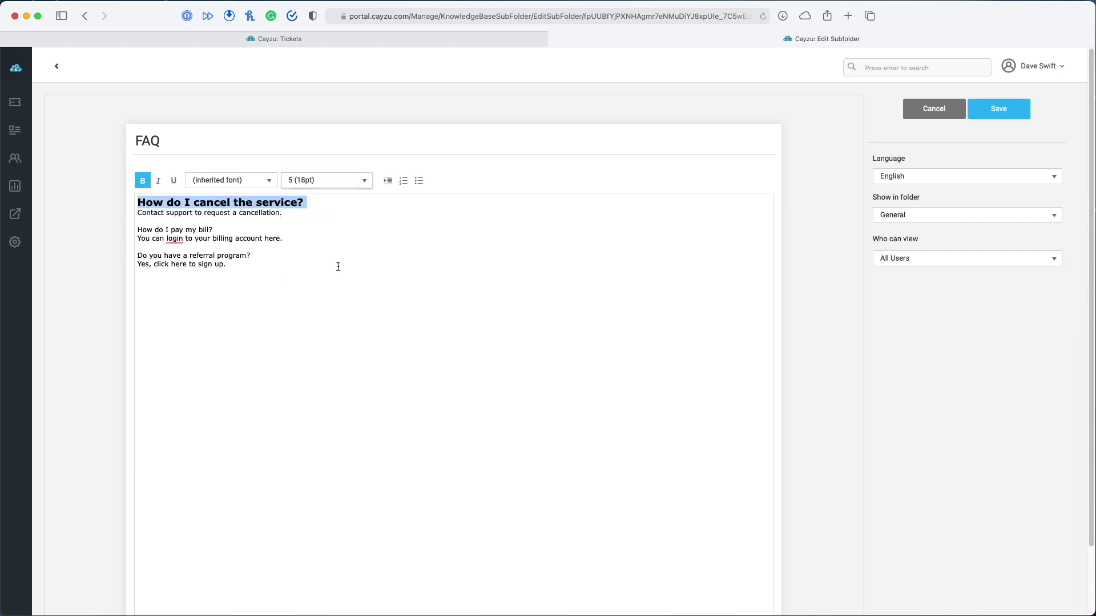
click(289, 219)
Make the question 'How do I pay my bill?' bold at 18pt
drag(230, 230, 133, 229)
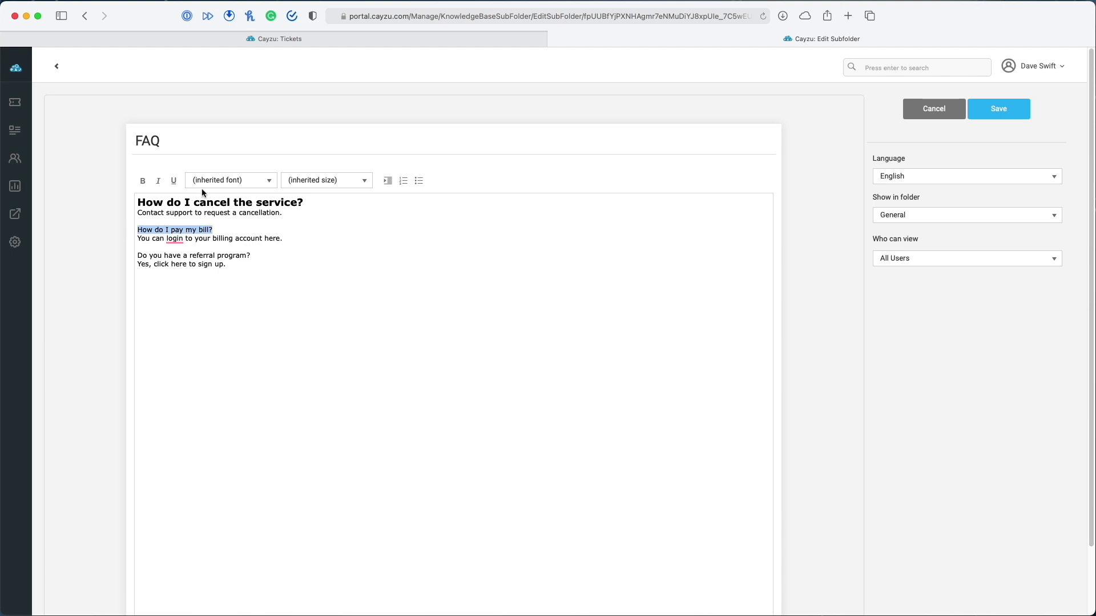
click(143, 181)
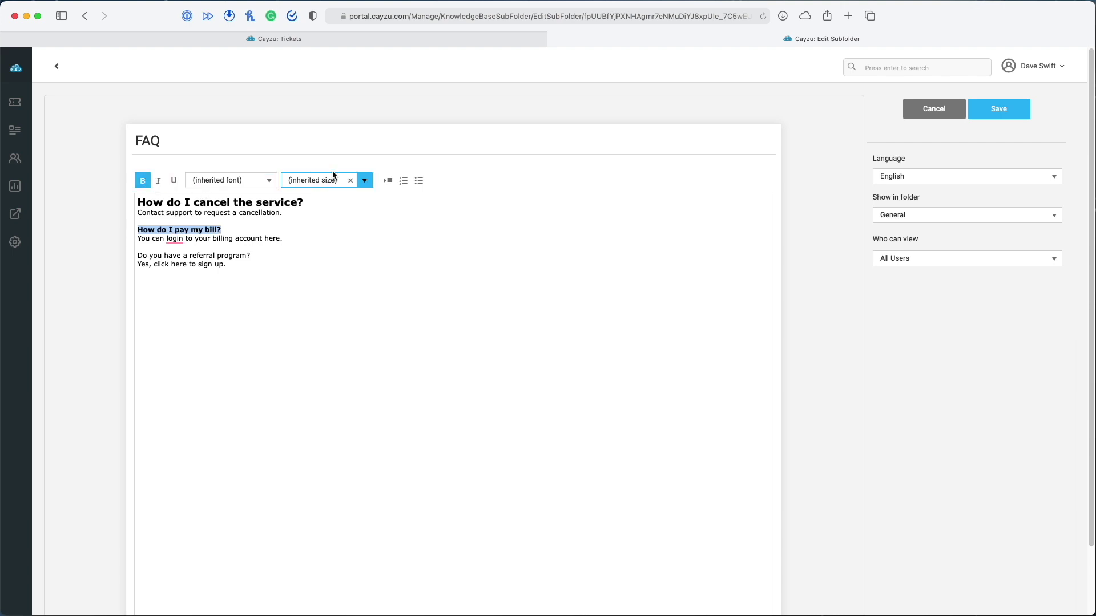
click(366, 181)
click(321, 272)
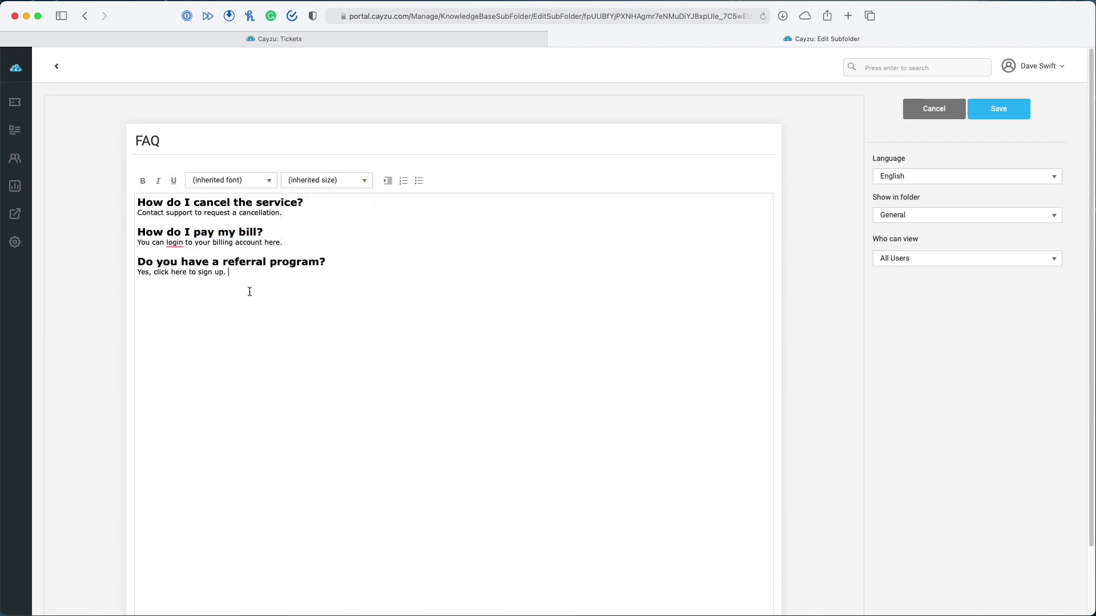
Set all the FAQ text in Arial, then select 'click here' in the last answer
drag(250, 291, 101, 206)
click(267, 180)
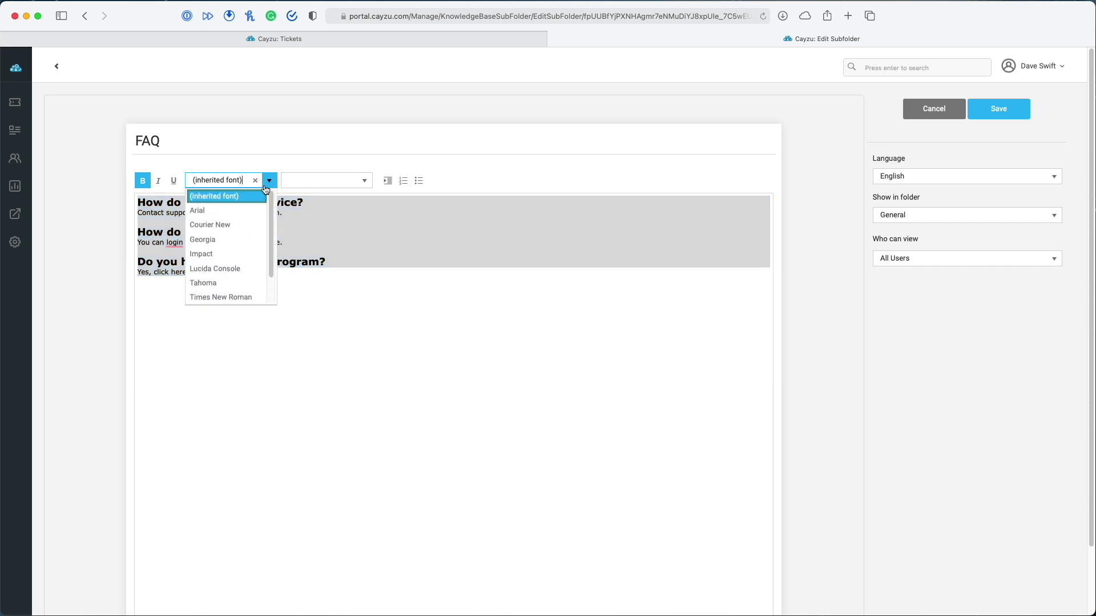
scroll(227, 267, down, 2)
scroll(229, 270, up, 2)
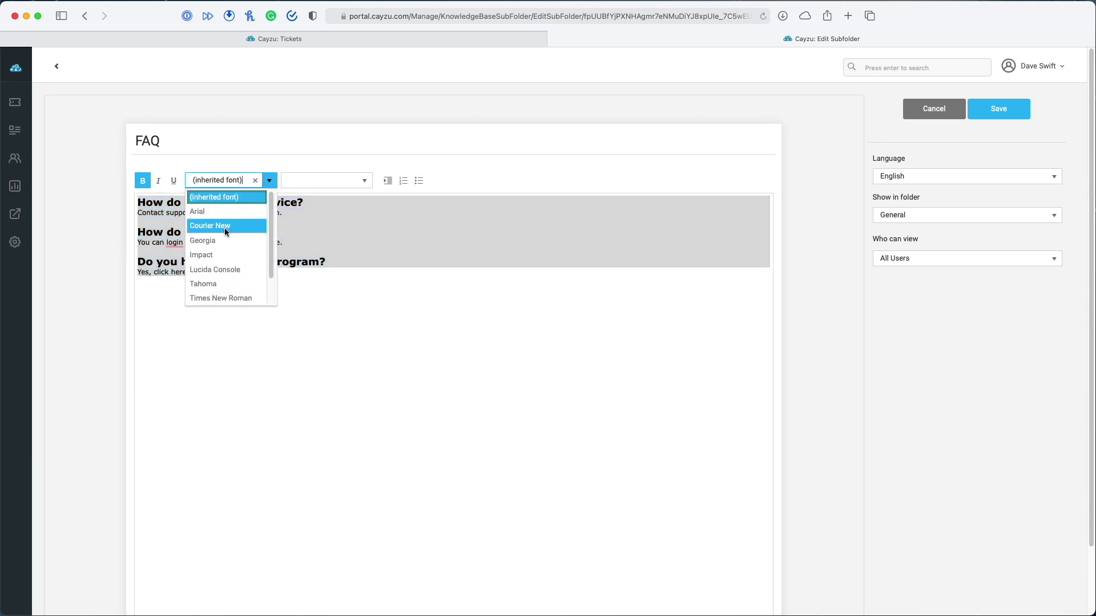
scroll(228, 237, down, 2)
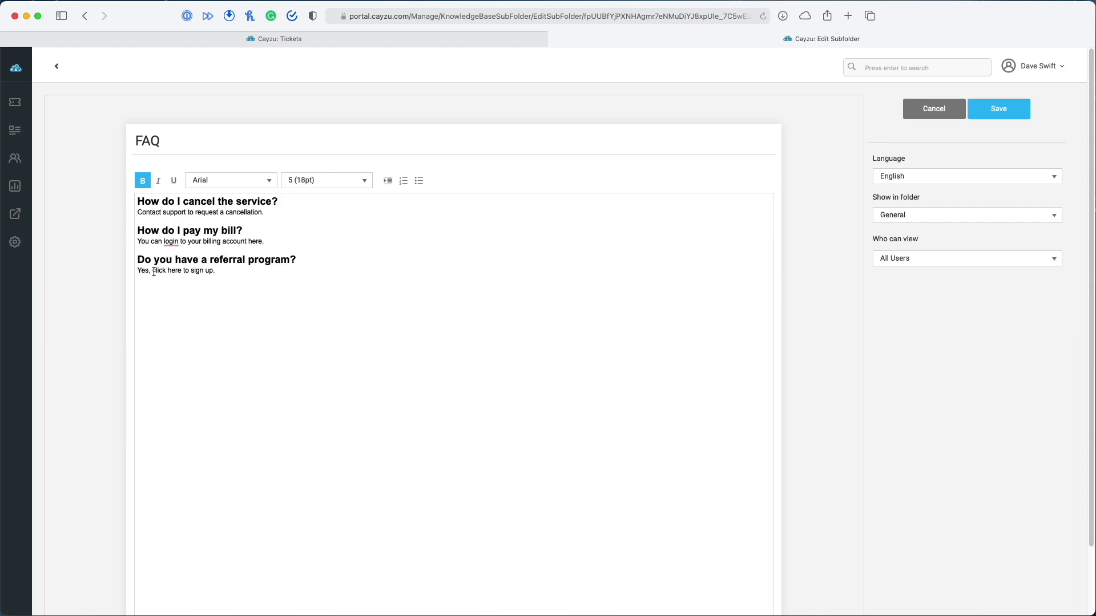
drag(153, 272, 182, 272)
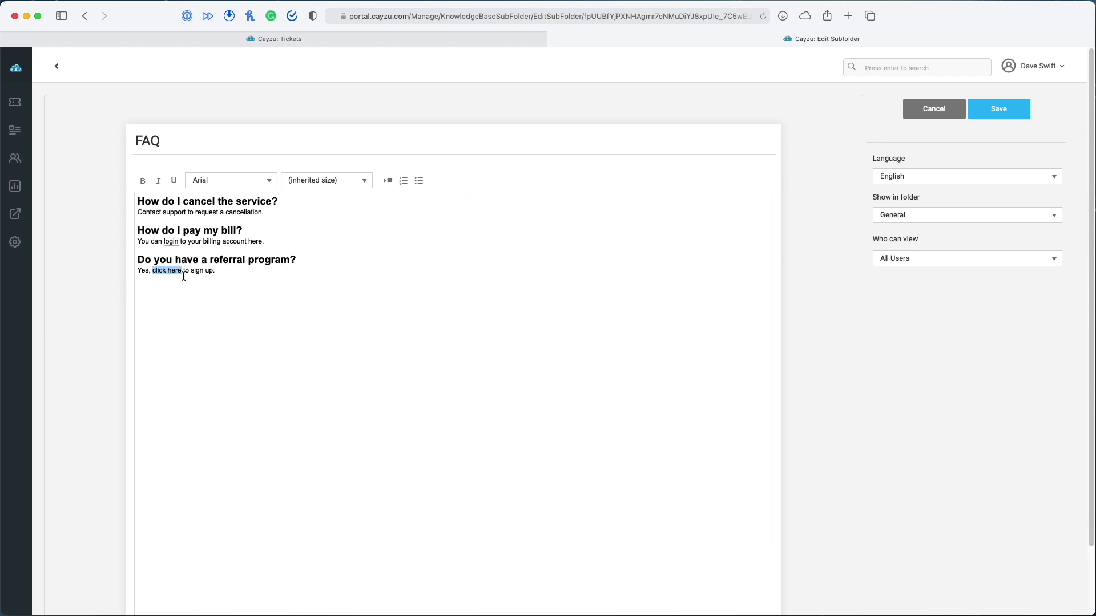
Narrow the selection to just the word 'here' in the last FAQ answer
click(217, 273)
drag(184, 271, 153, 270)
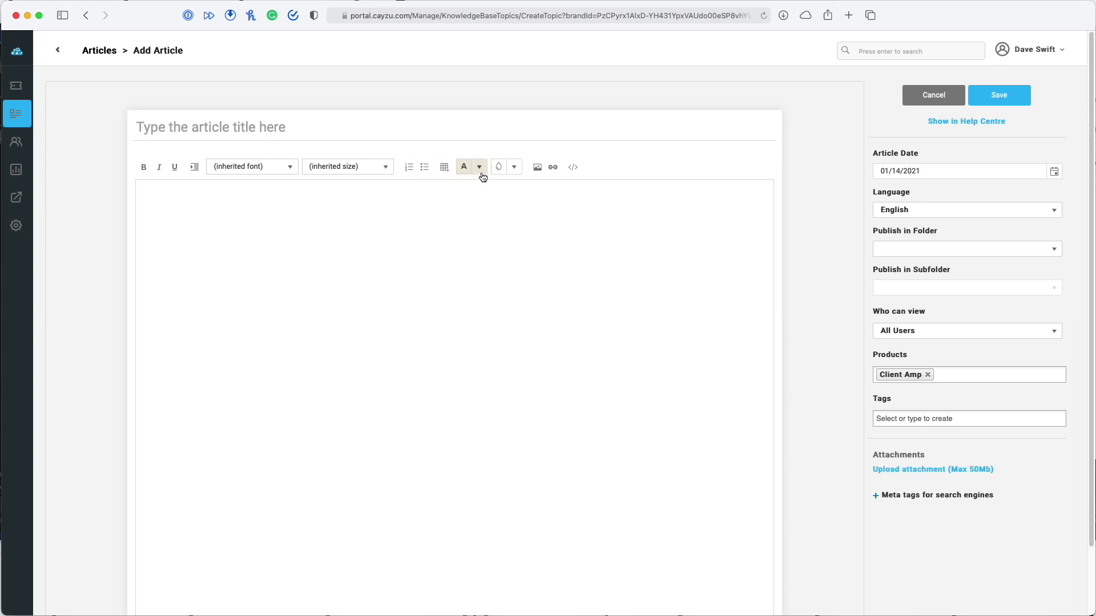
View the article's HTML source and close it without changes
click(573, 167)
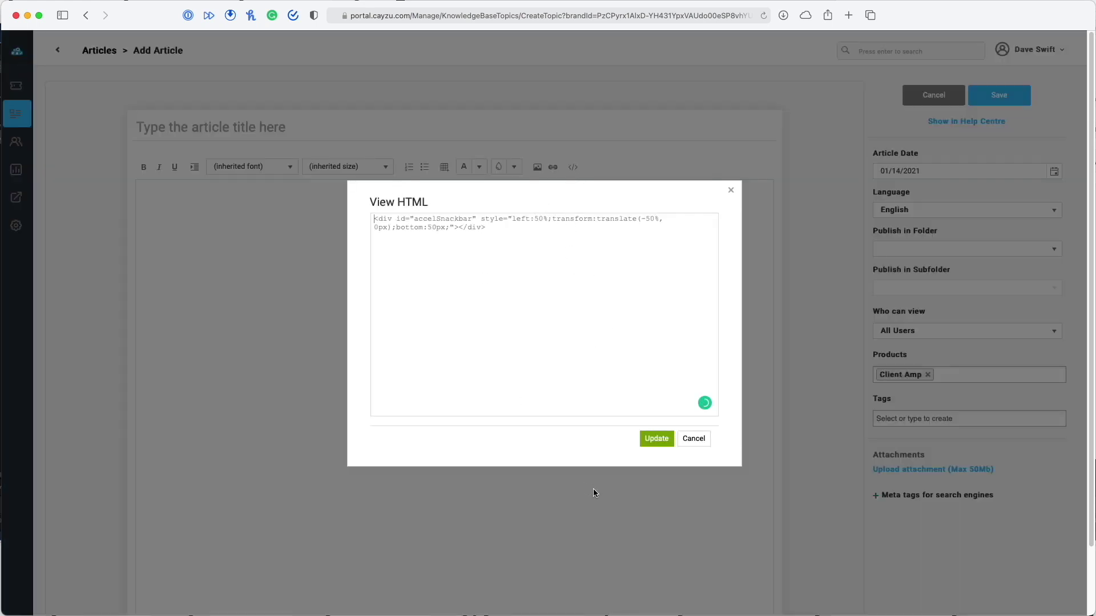
click(693, 438)
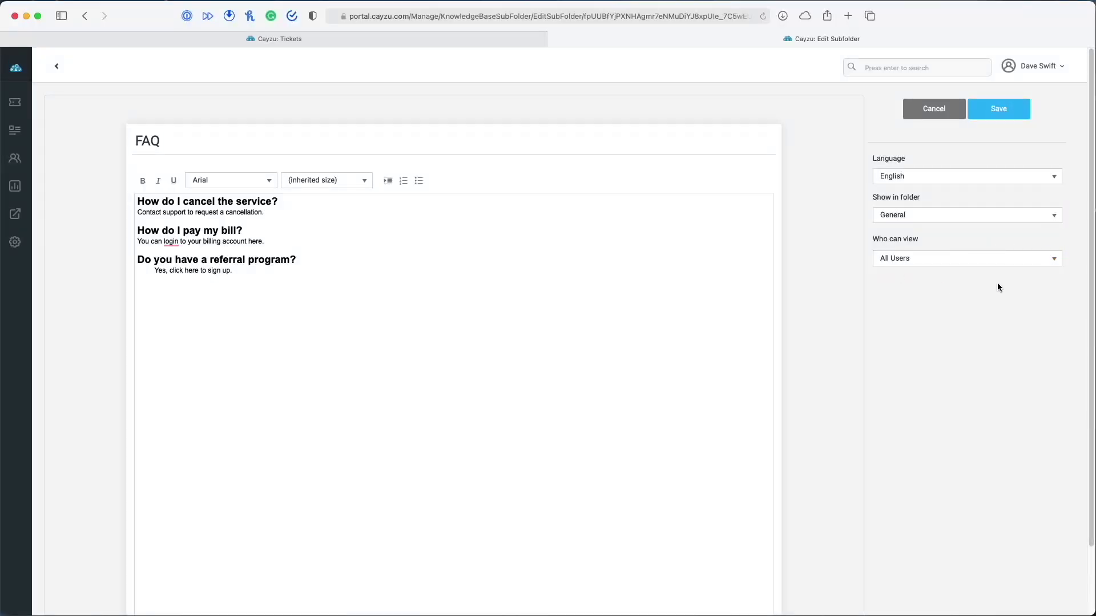
Review the Who can view options for the FAQ subfolder before returning to the Articles list
click(1053, 260)
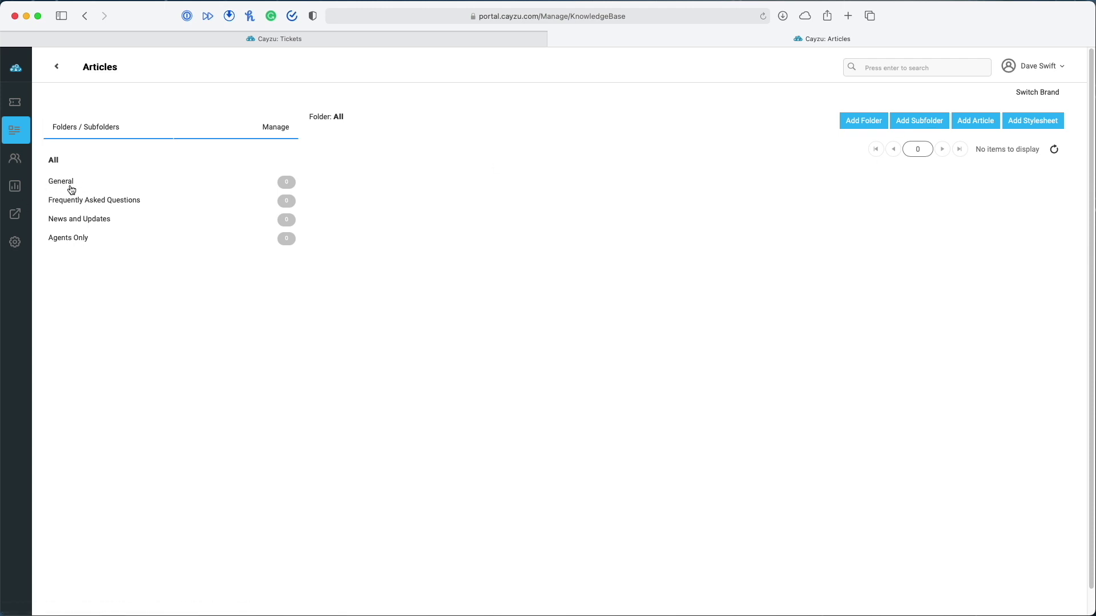
Expand the General folder's subfolders, then go to Contacts to open the only contact
click(70, 183)
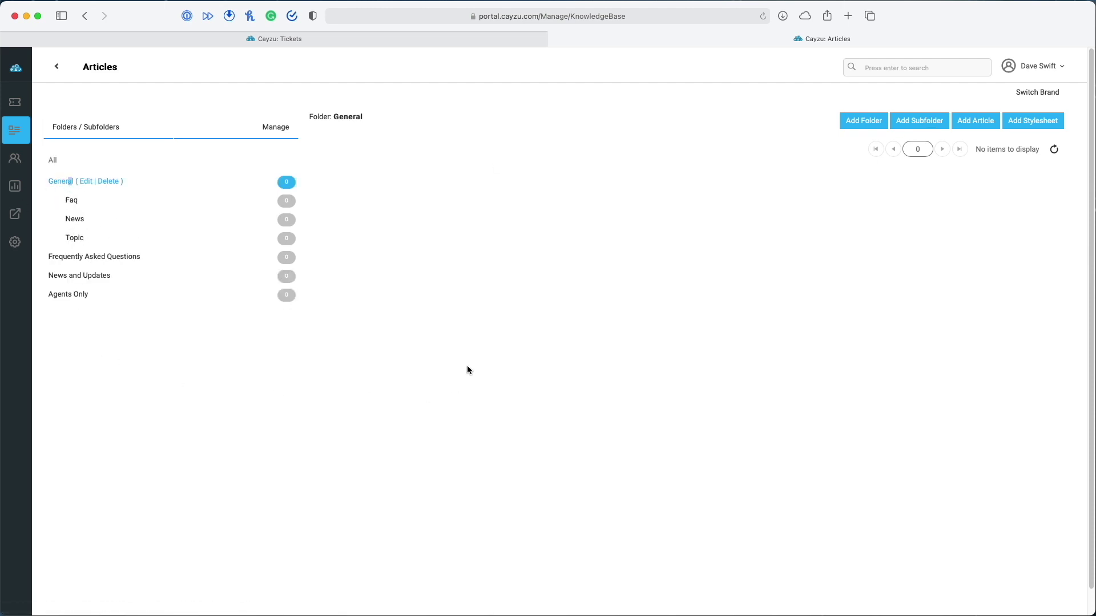
click(16, 160)
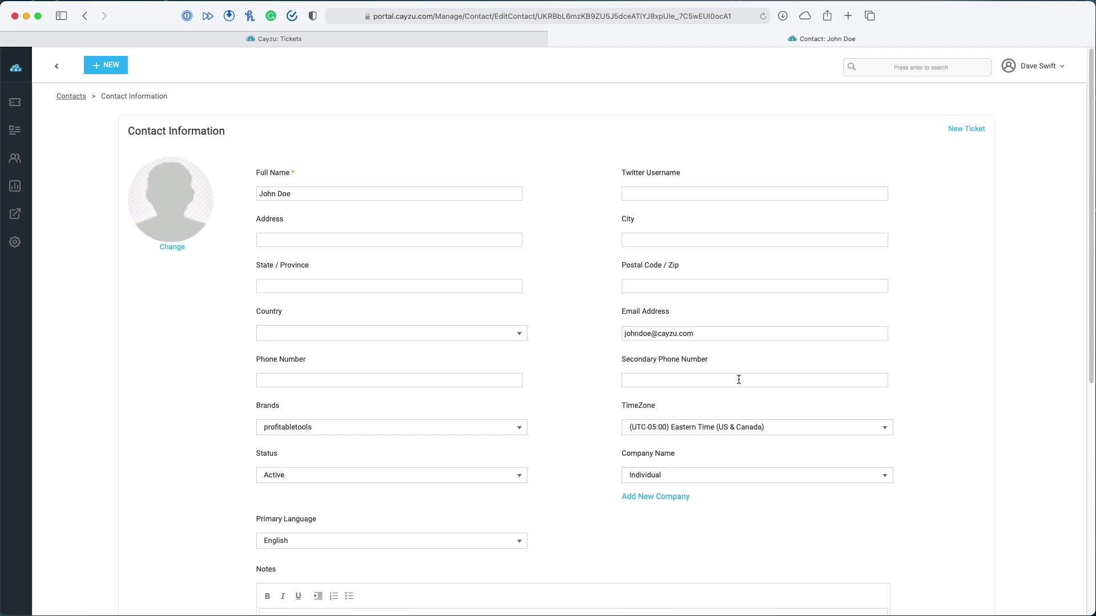
Look over the contact's details (Active, Individual, English, Eastern Time), then open this week's ticket summary report
scroll(842, 394, down, 5)
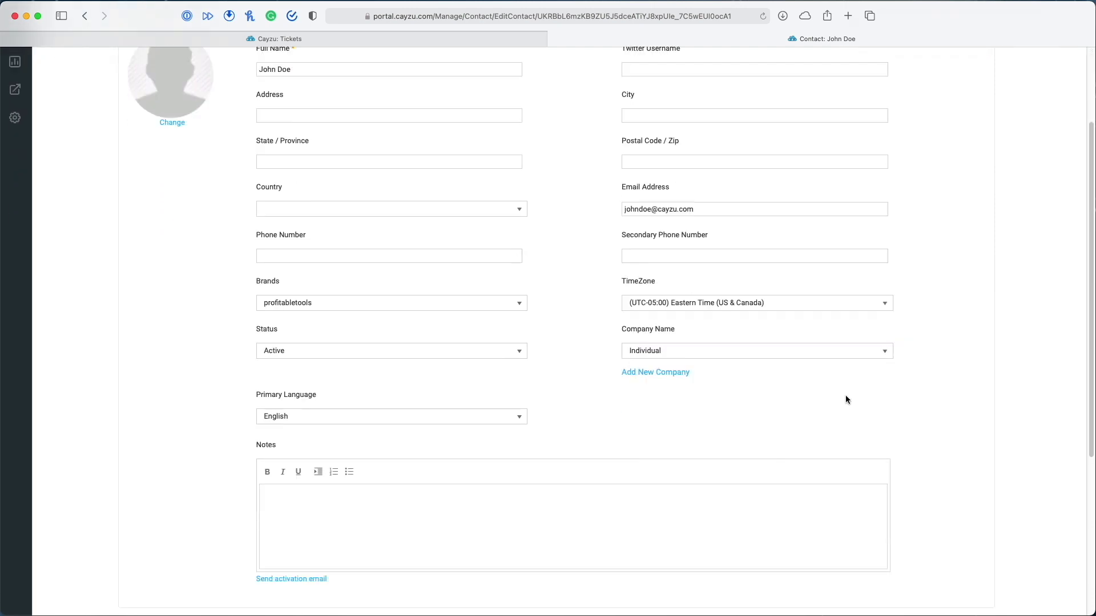
scroll(846, 404, down, 5)
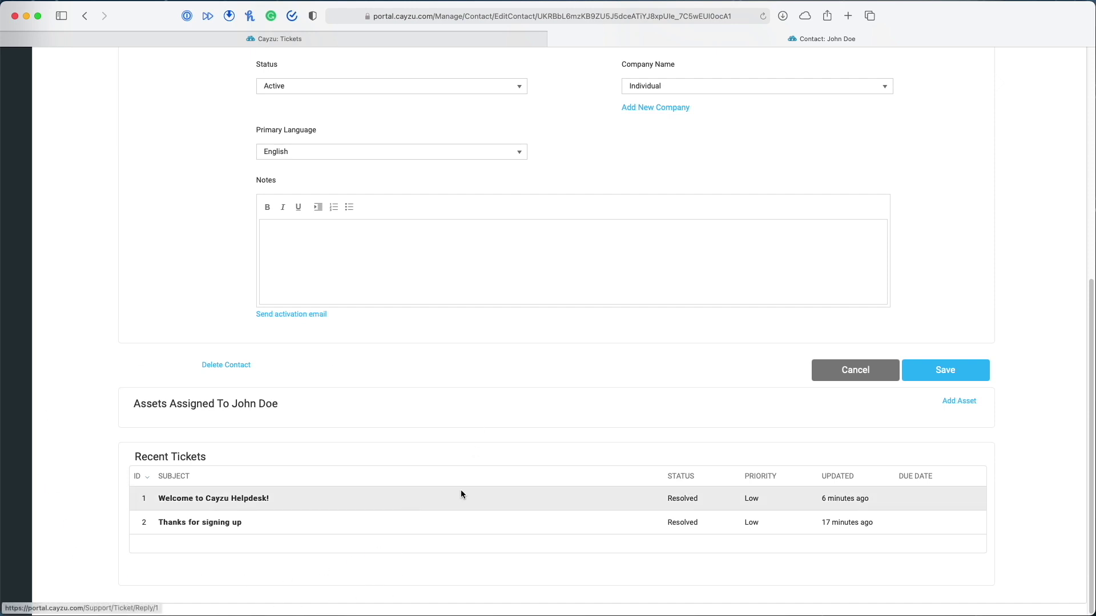
mouse_move(470, 506)
scroll(467, 502, up, 5)
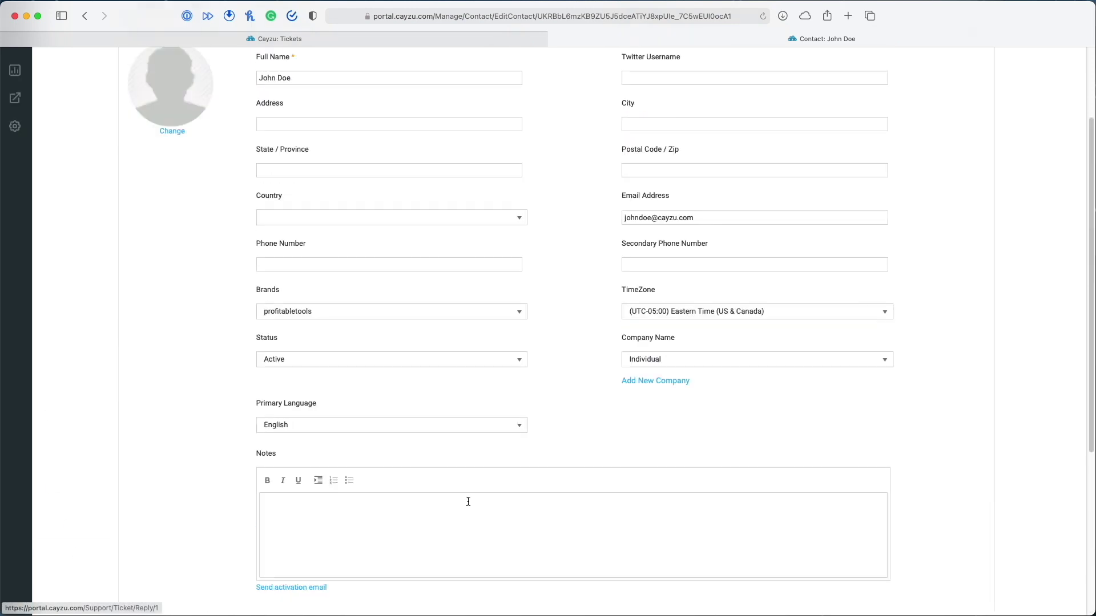
scroll(342, 537, down, 2)
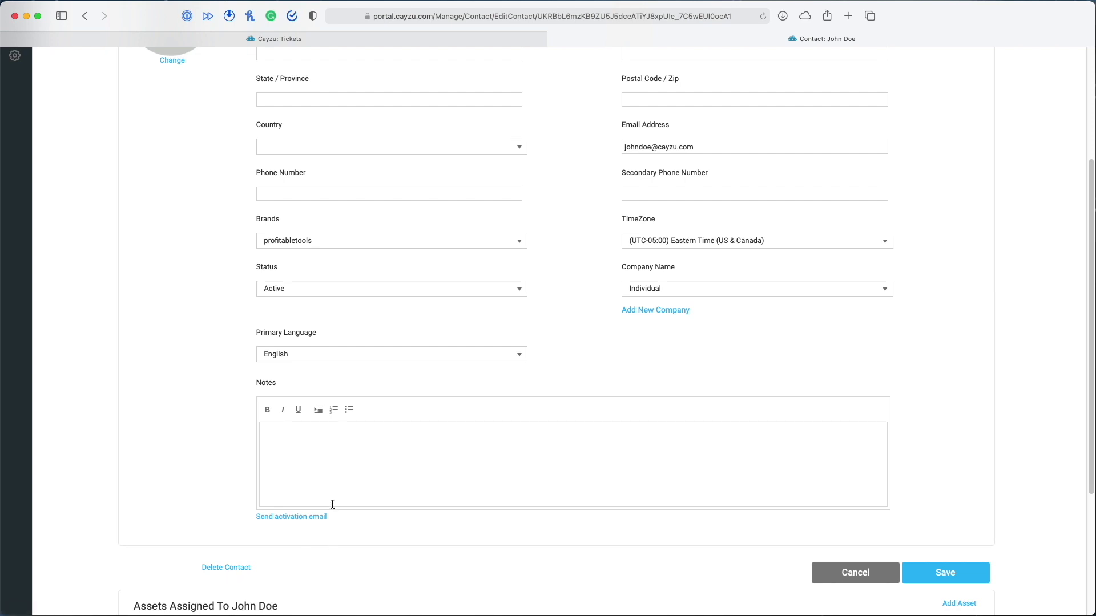
scroll(391, 344, up, 4)
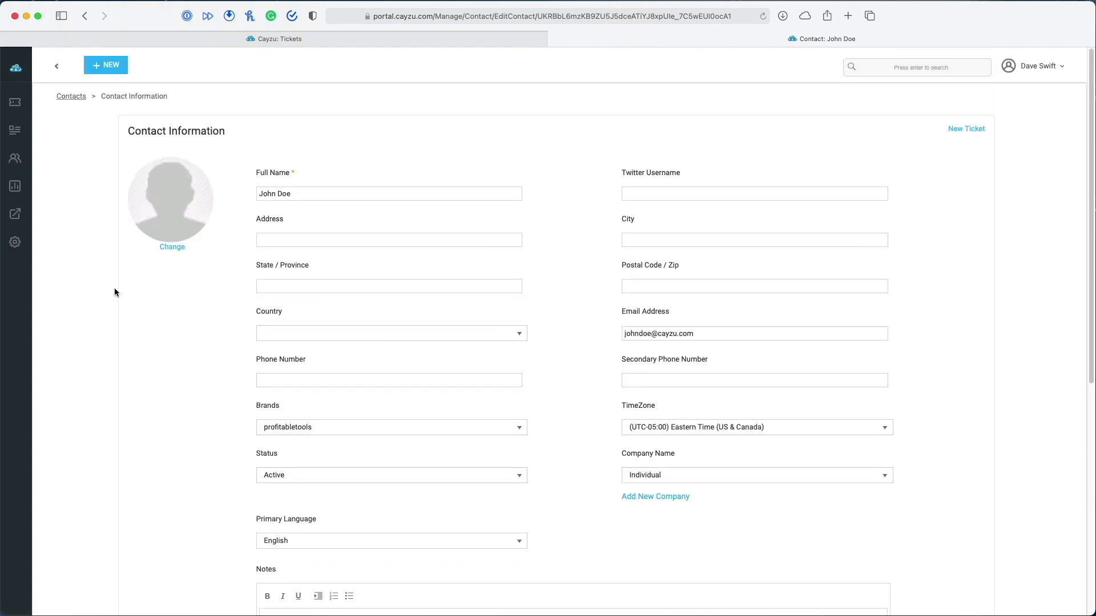
click(15, 186)
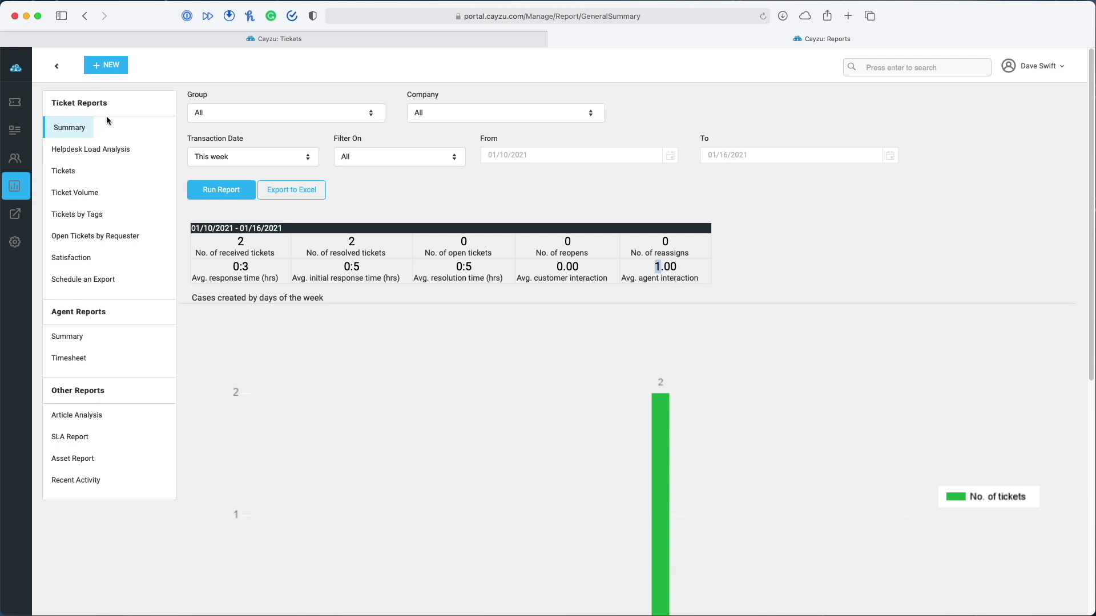
Browse the Load Analysis, Tickets, Ticket Volume, Tags, Requester and Satisfaction reports, ending on Schedule an Export
click(78, 151)
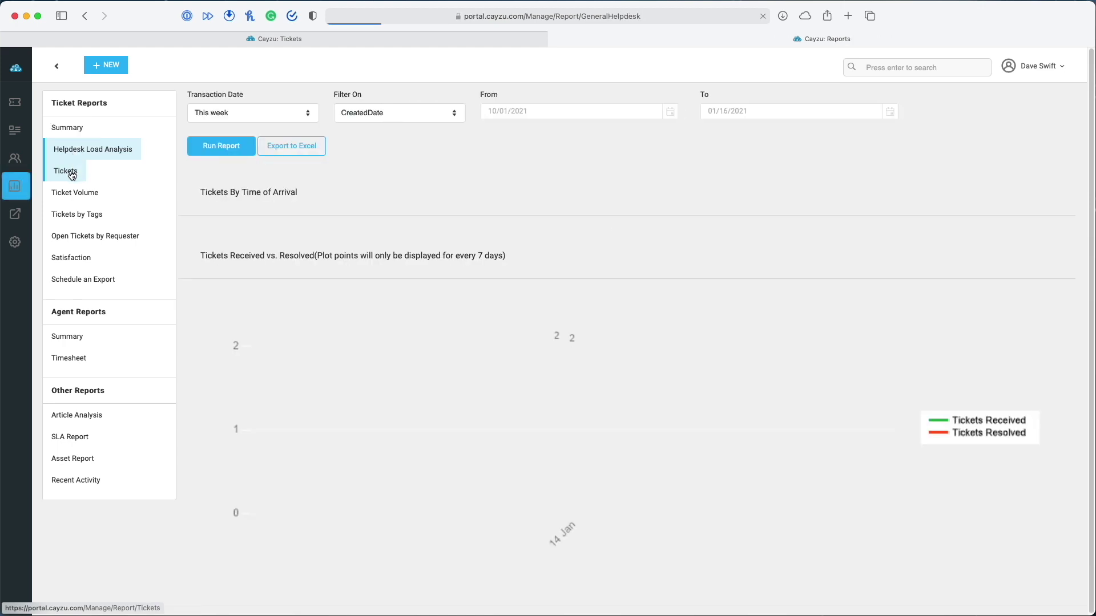
click(65, 172)
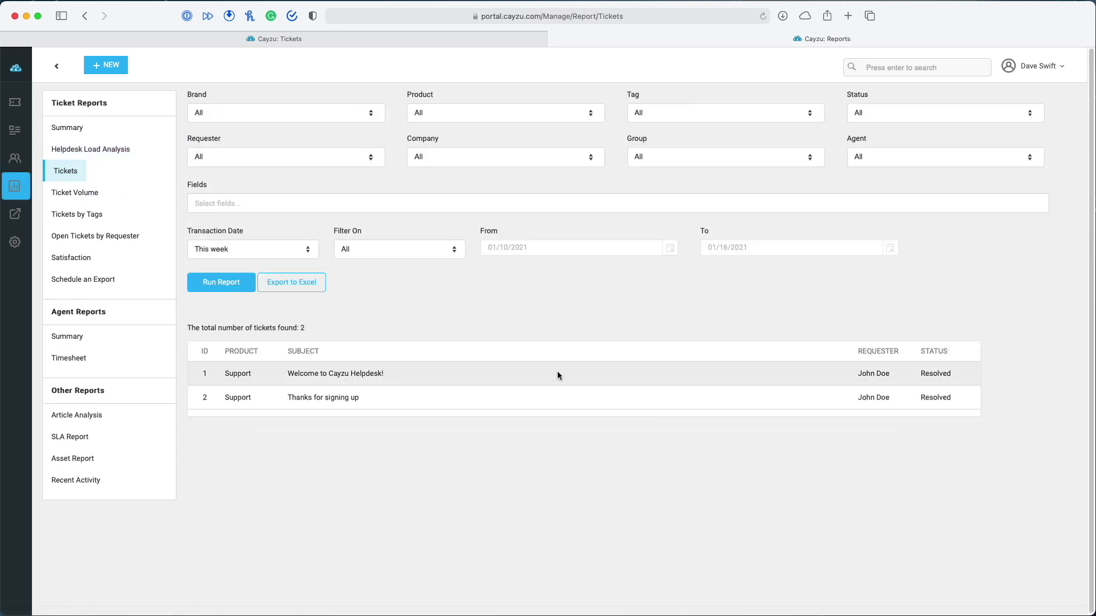
click(69, 197)
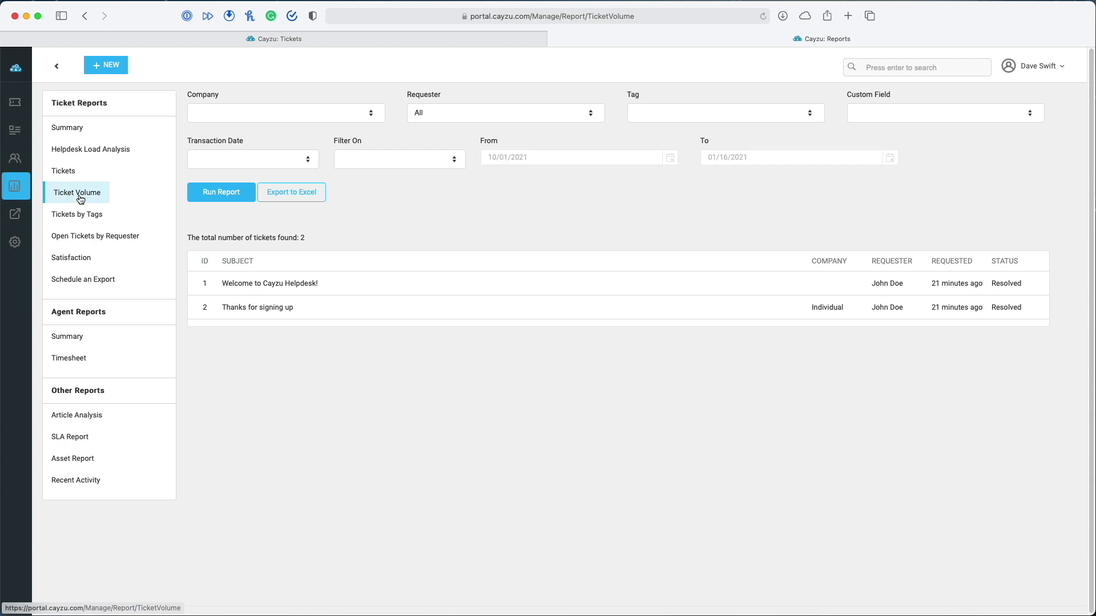
click(64, 222)
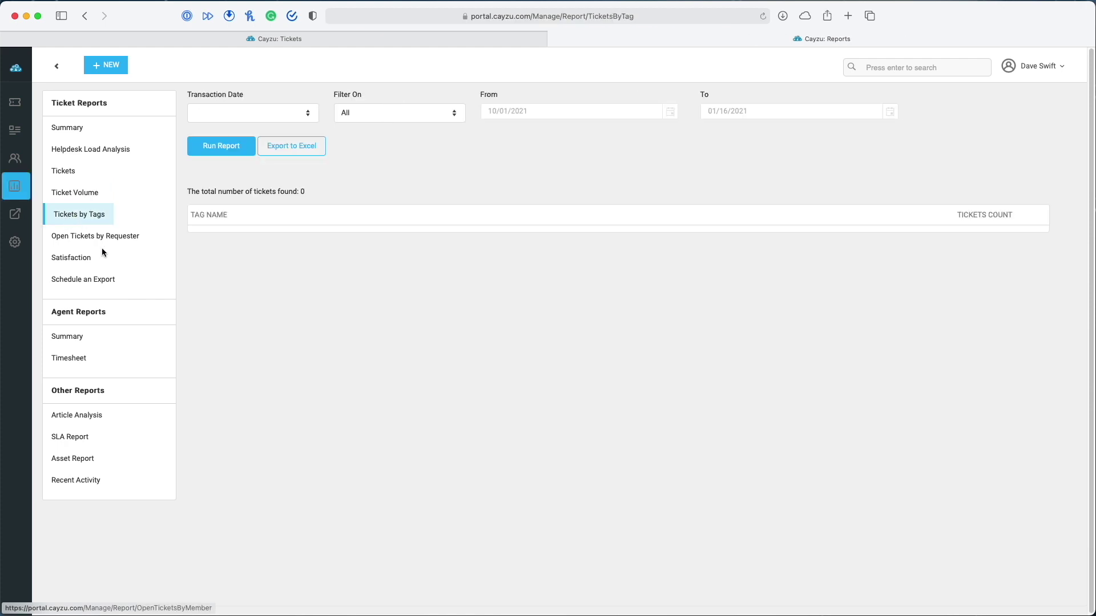
click(97, 239)
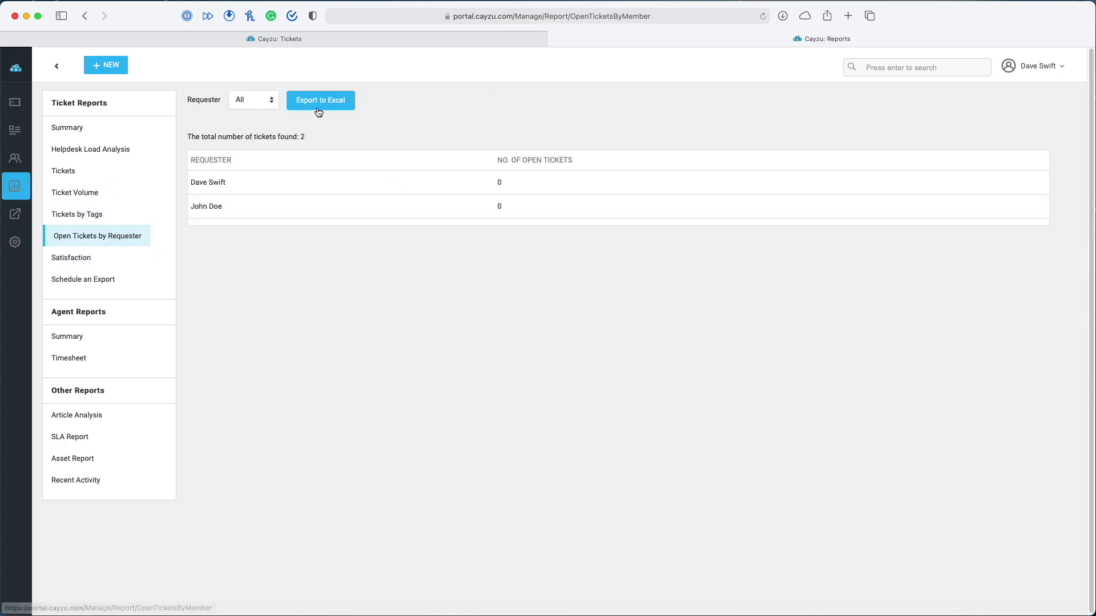
click(87, 257)
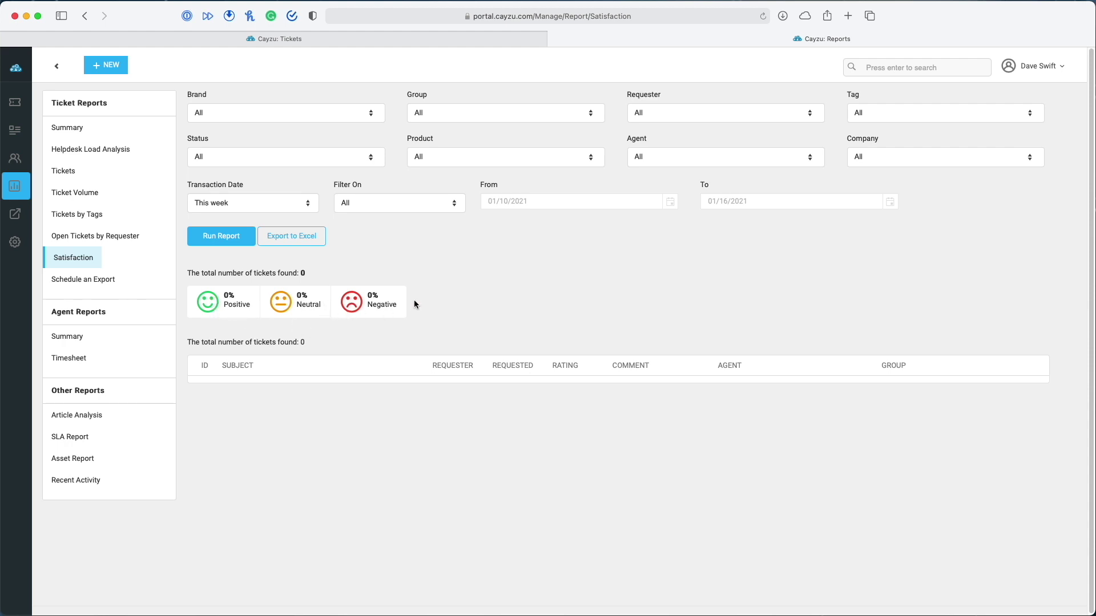
click(103, 279)
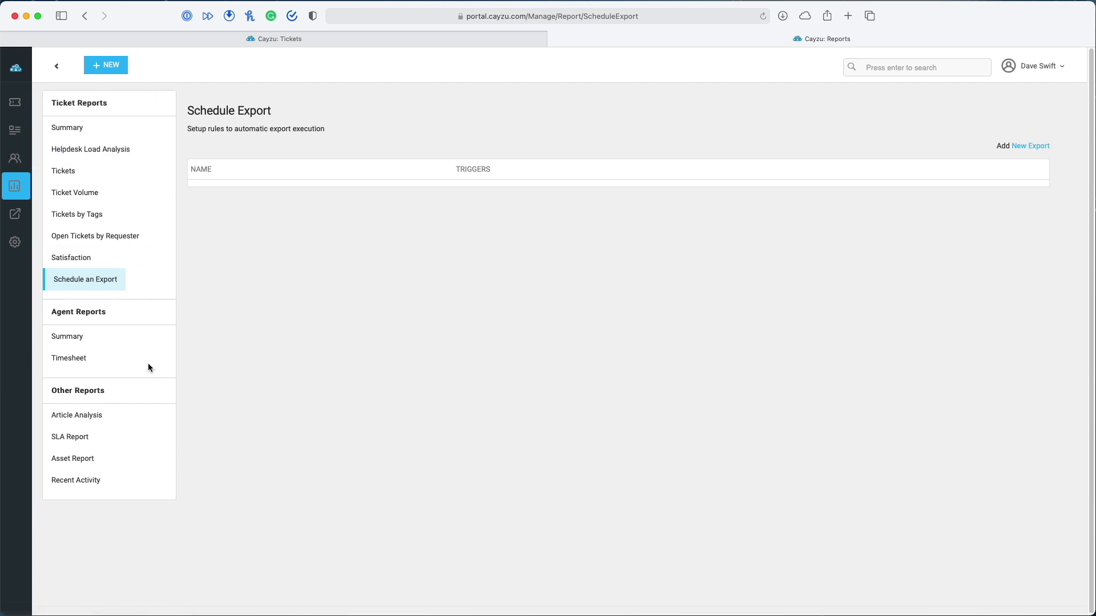
Run the Agent Summary report filtered to the General group for This week
click(79, 339)
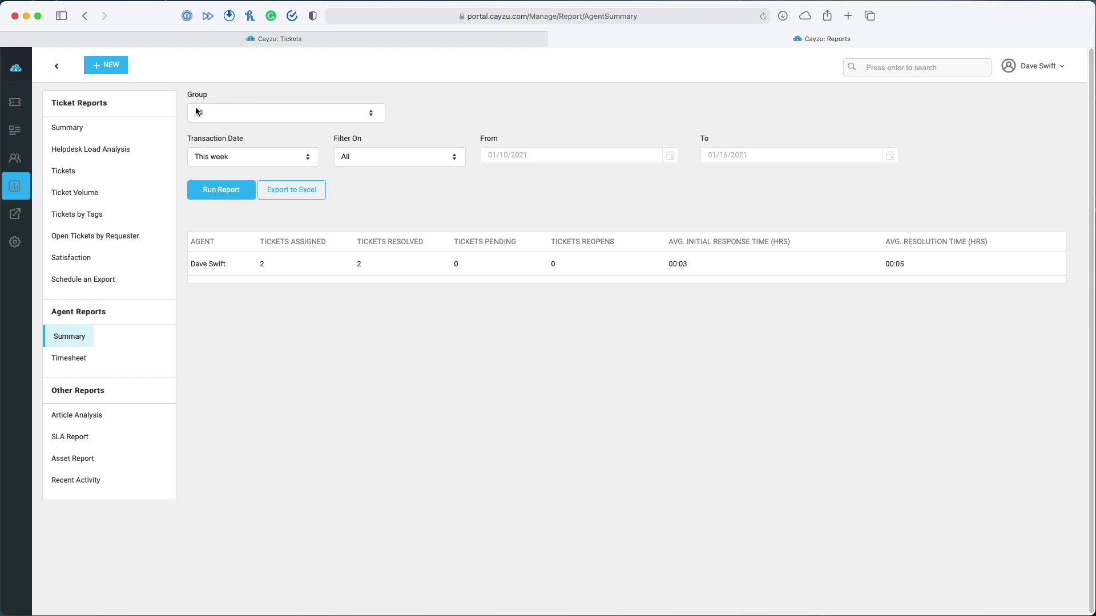
click(357, 119)
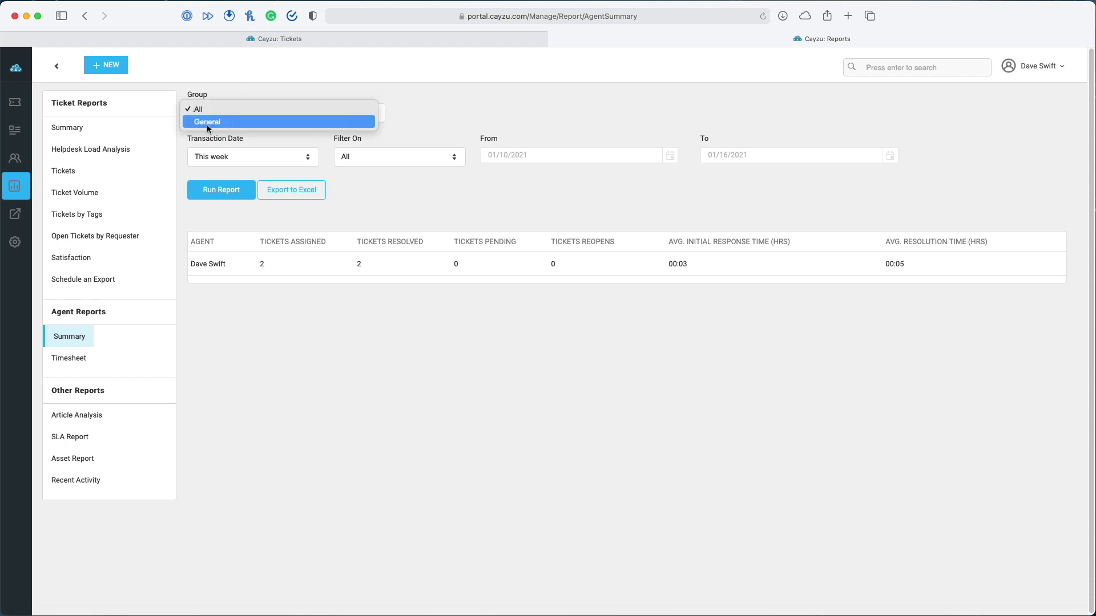
click(224, 122)
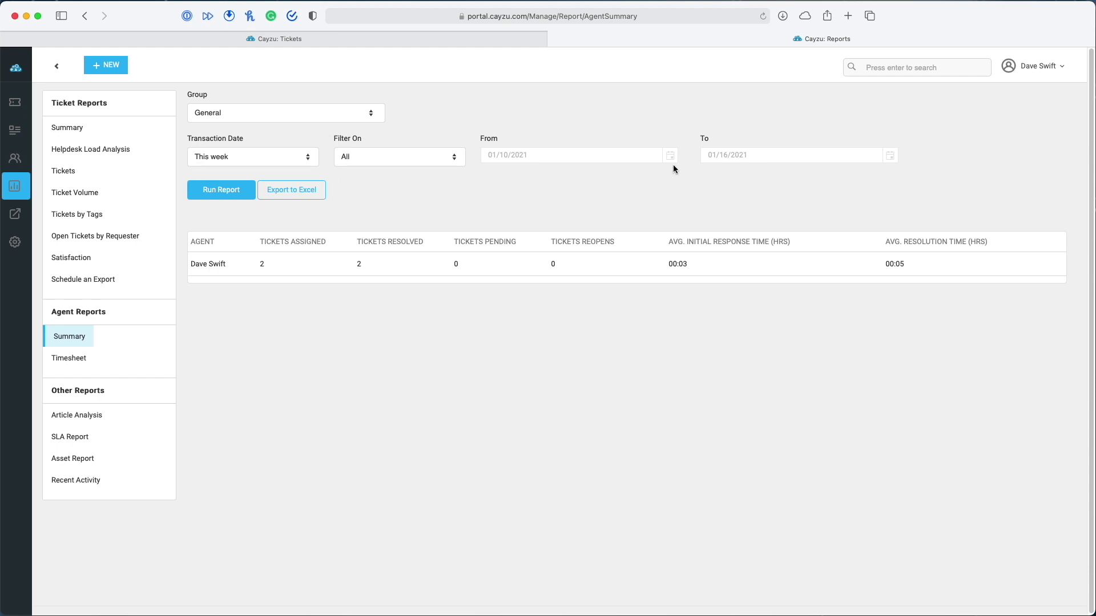
click(288, 159)
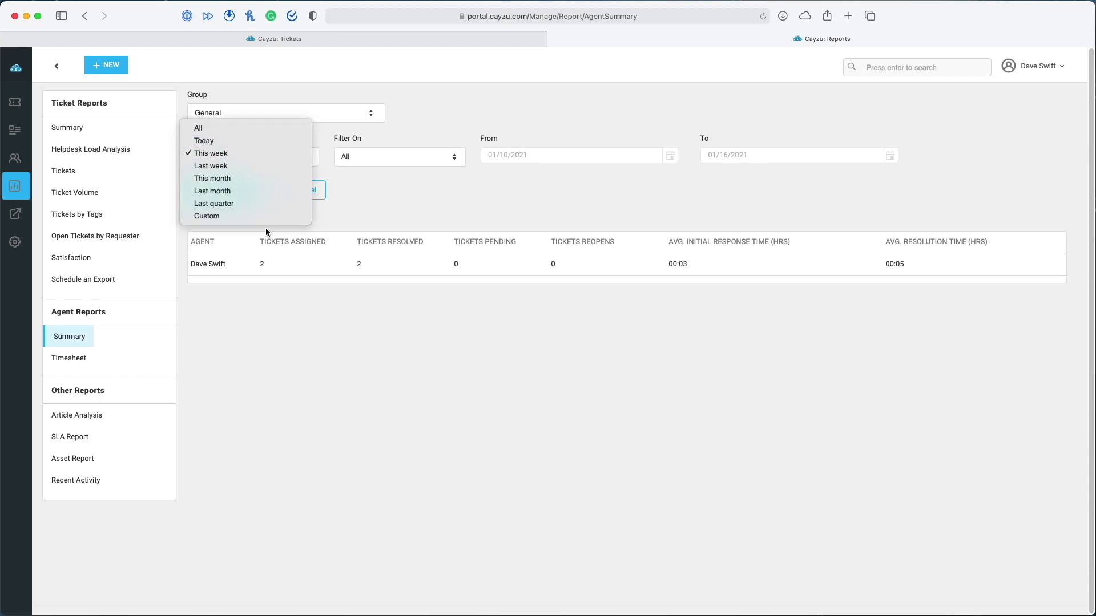
click(422, 218)
click(242, 191)
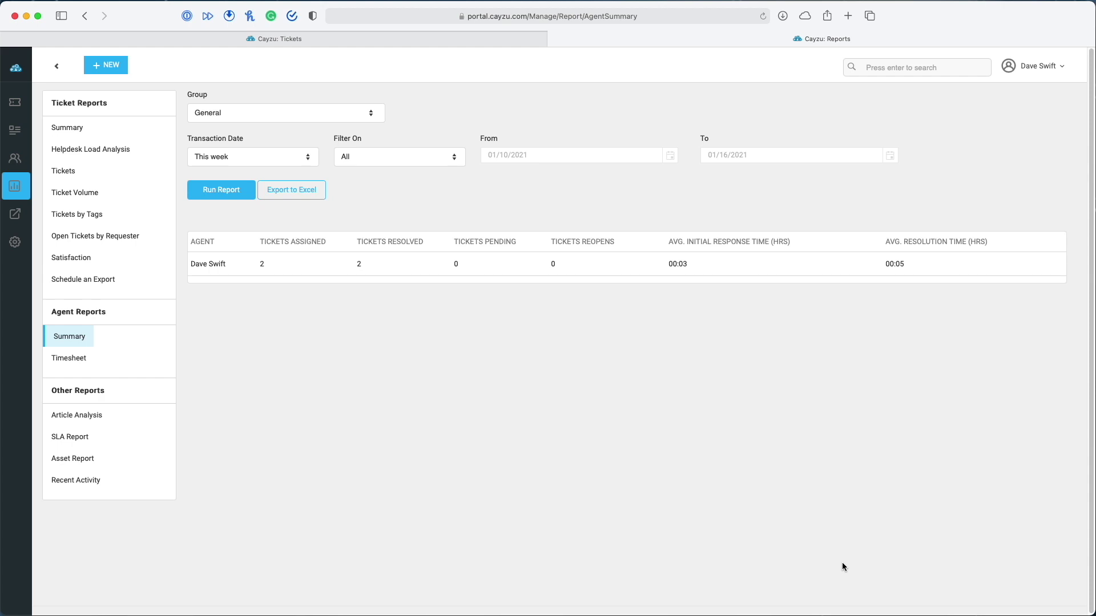
Look through the Timesheet, SLA, Asset and Recent Activity reports
click(78, 359)
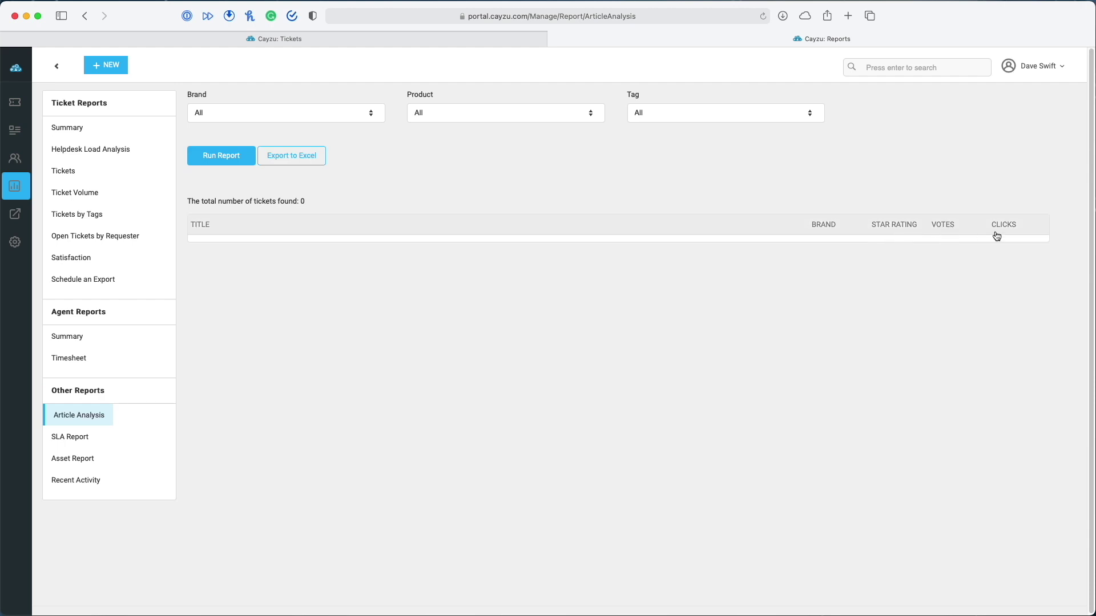
click(59, 438)
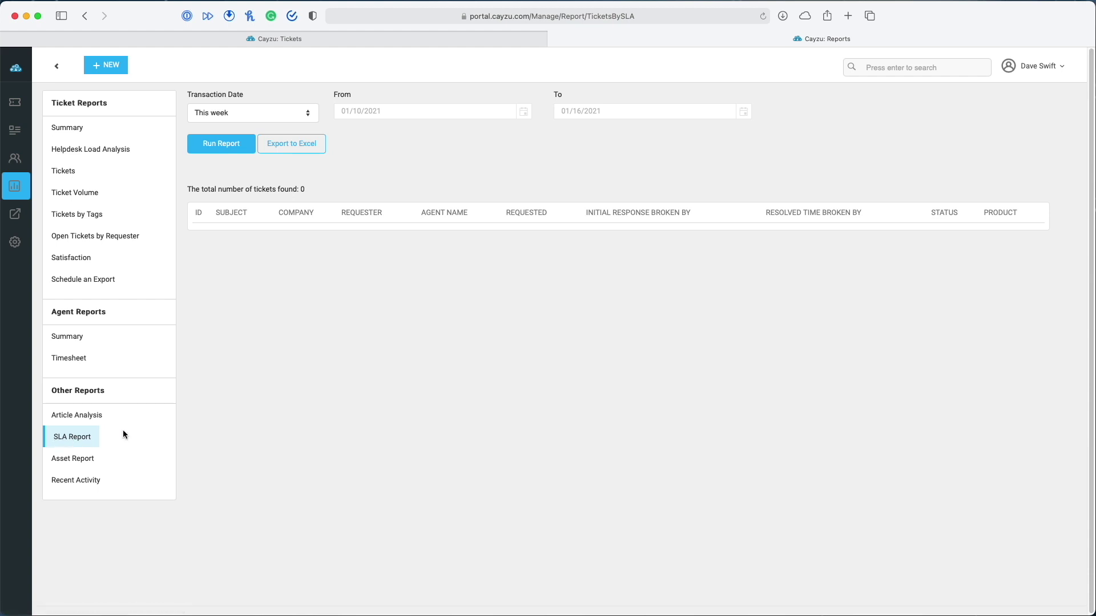
click(58, 464)
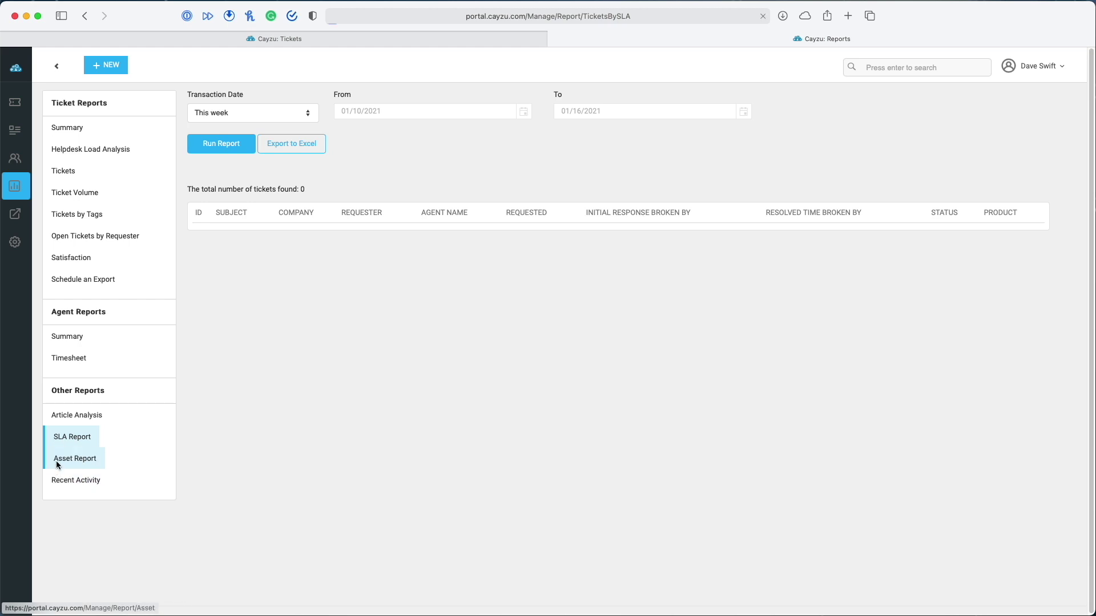
click(78, 480)
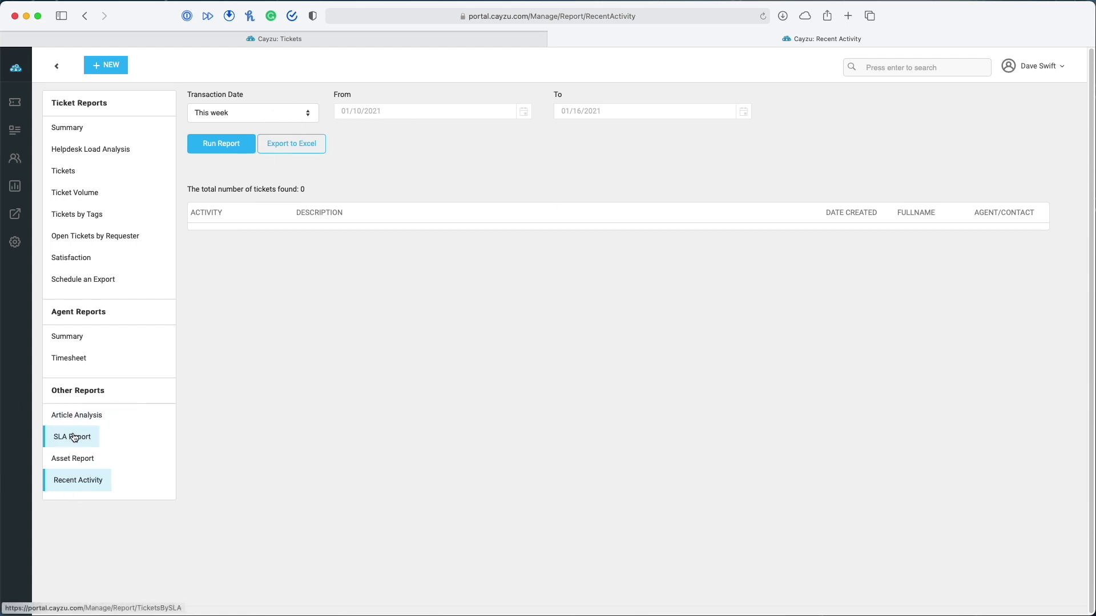
Run the Recent Activity report for all dates, then go to the admin settings
click(271, 113)
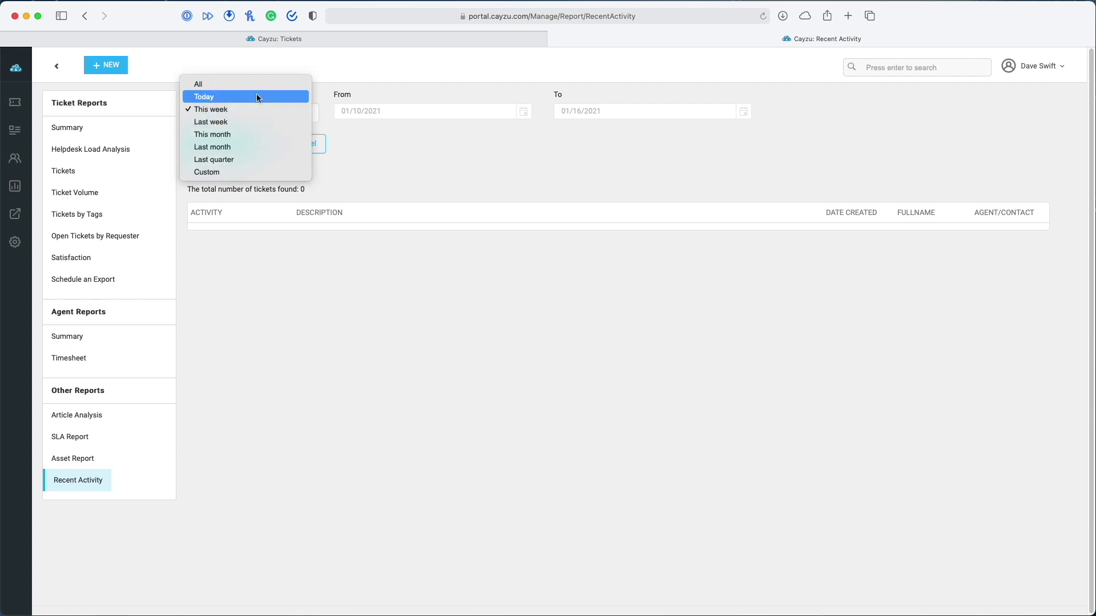
click(257, 84)
click(226, 148)
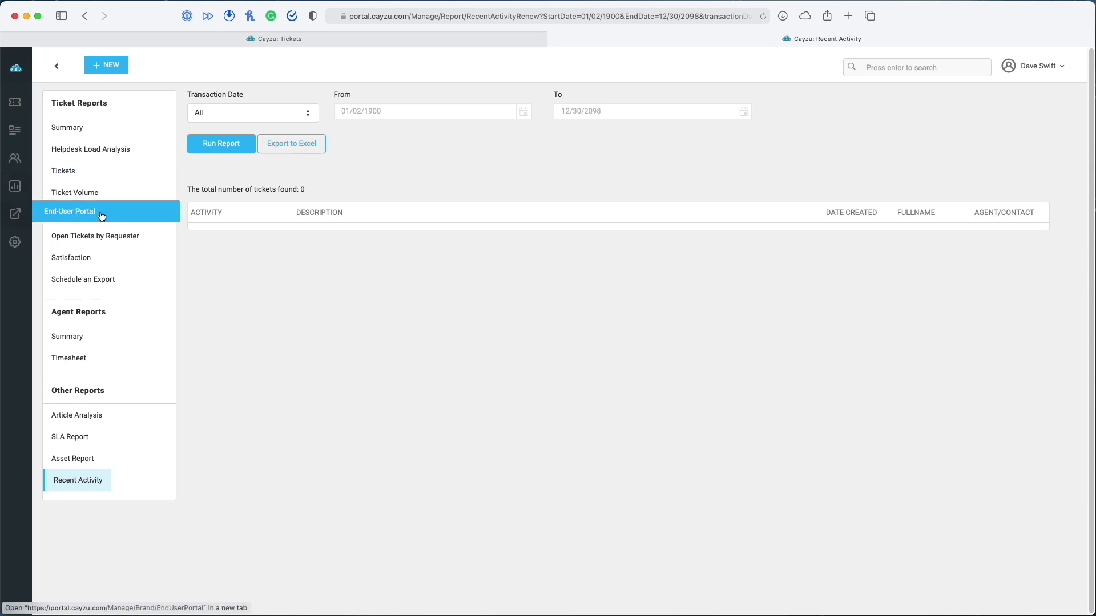
click(15, 242)
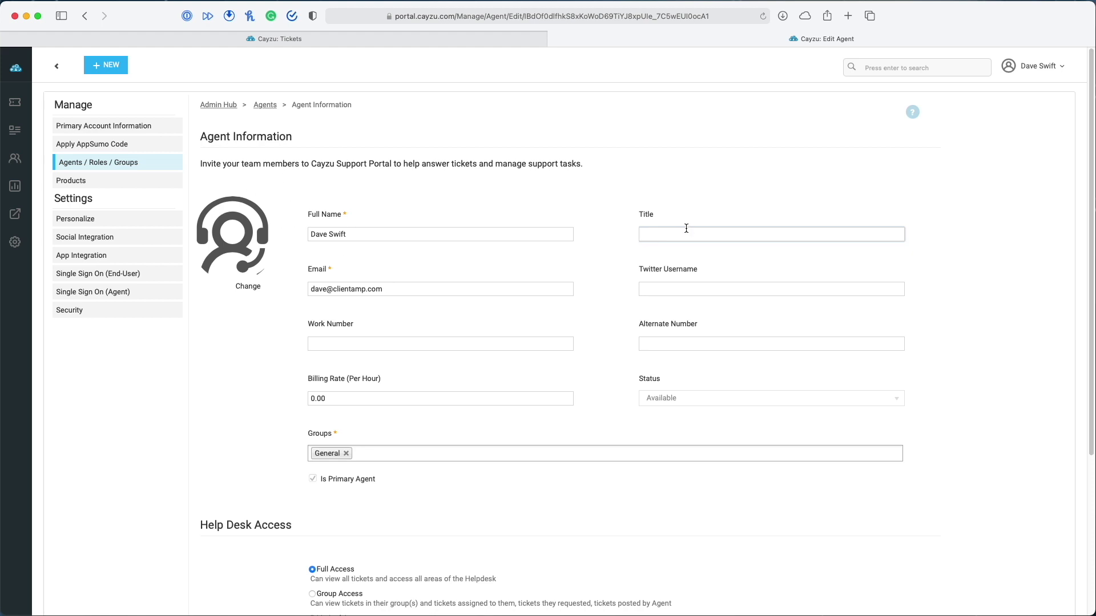
text(Support Hero)
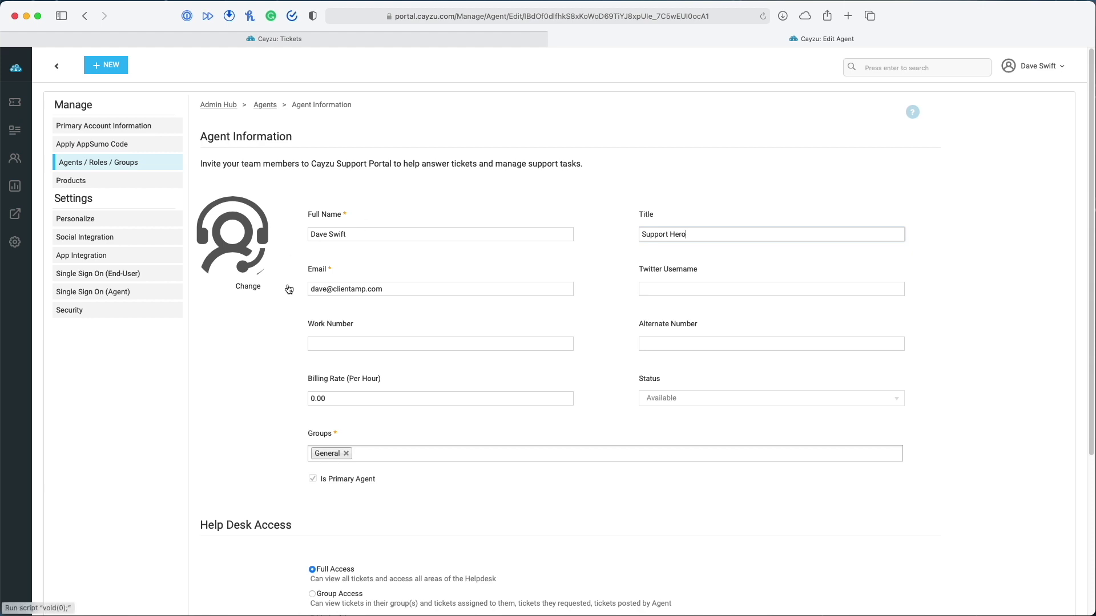
click(653, 288)
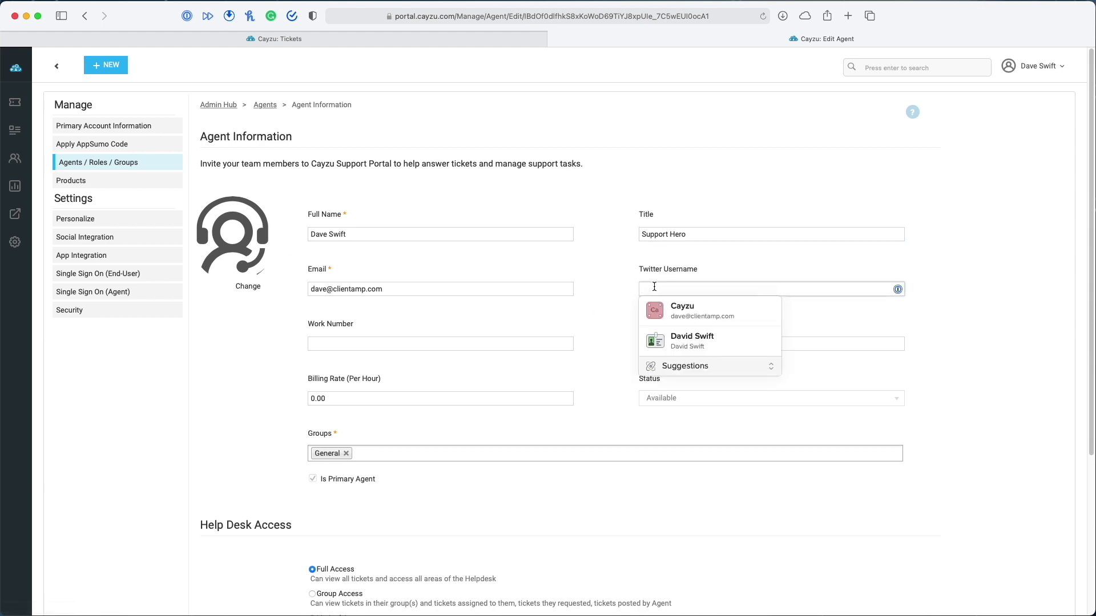
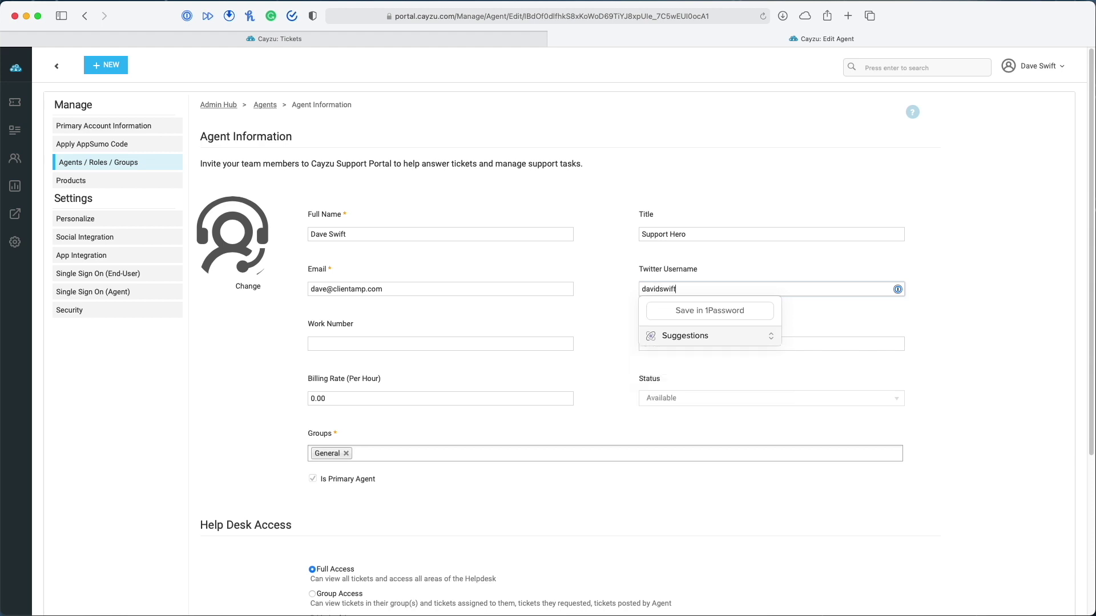
click(612, 303)
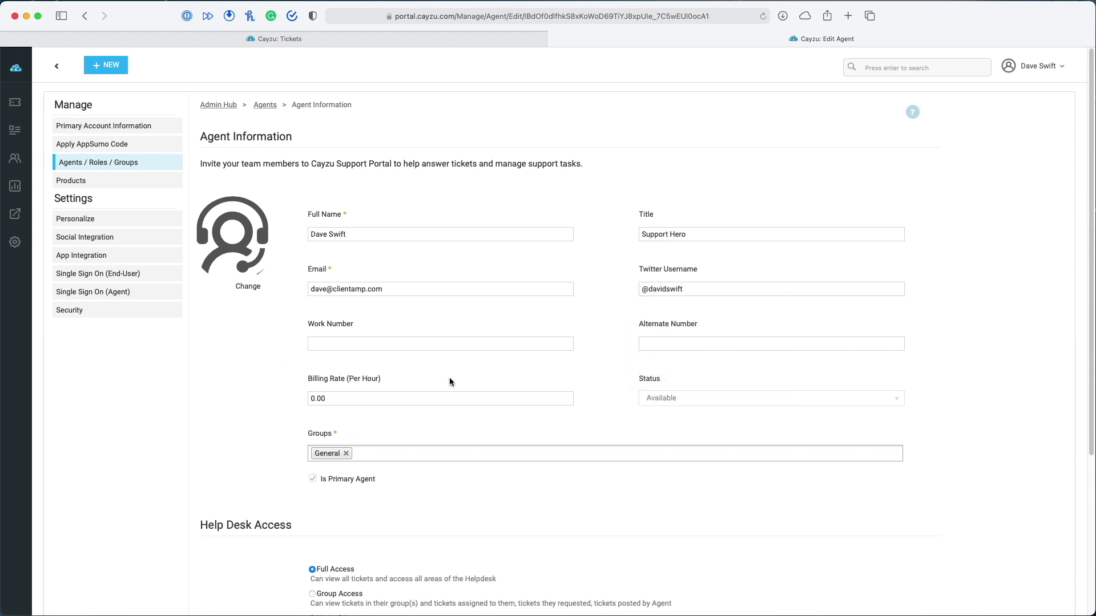
scroll(586, 409, down, 1)
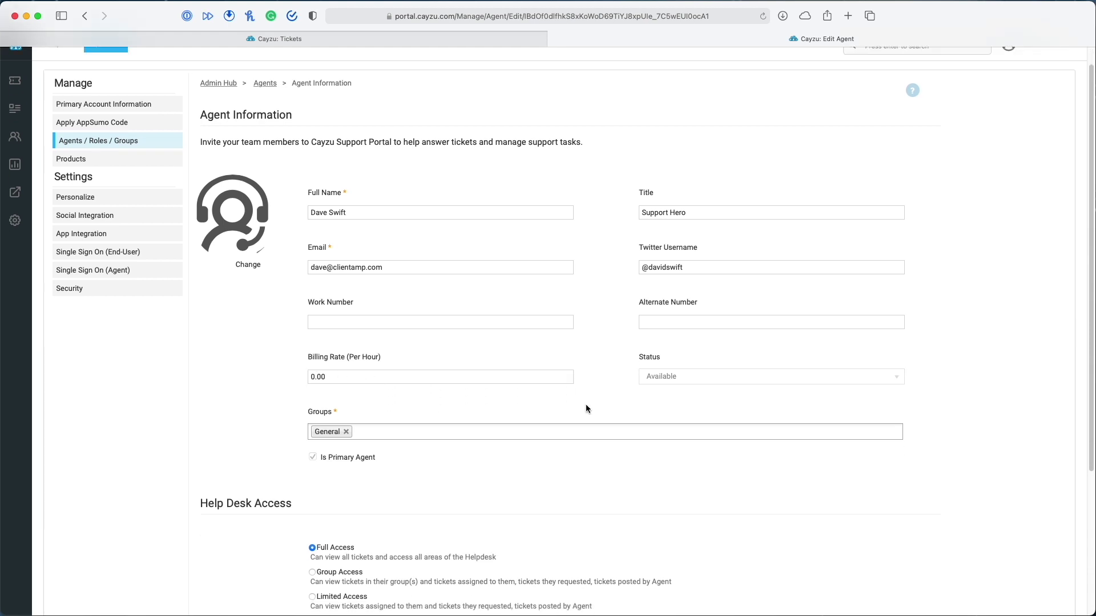
scroll(411, 438, up, 1)
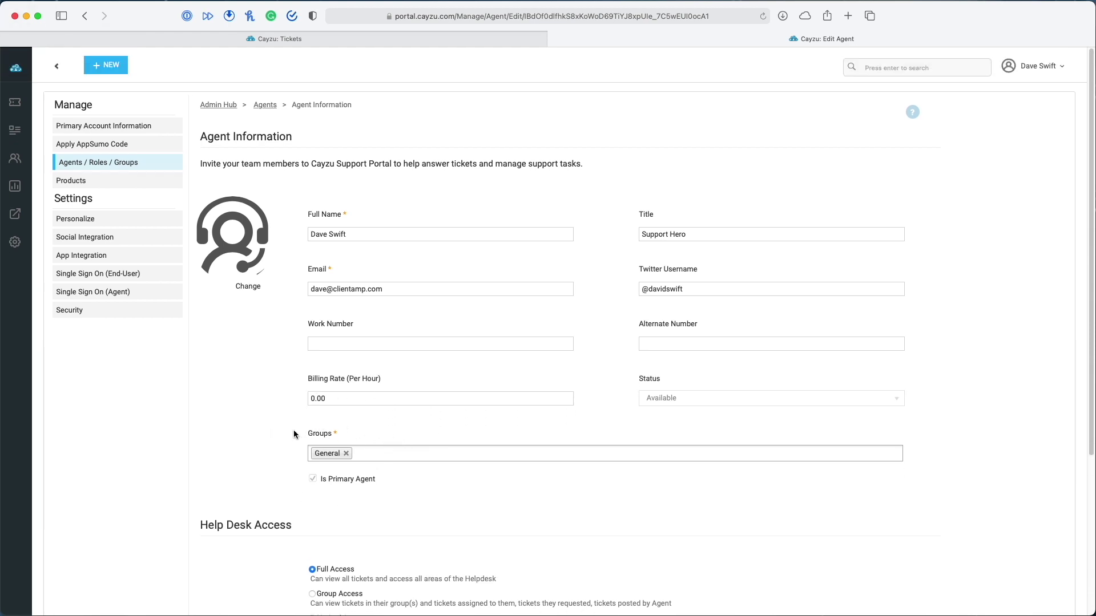
scroll(404, 528, down, 5)
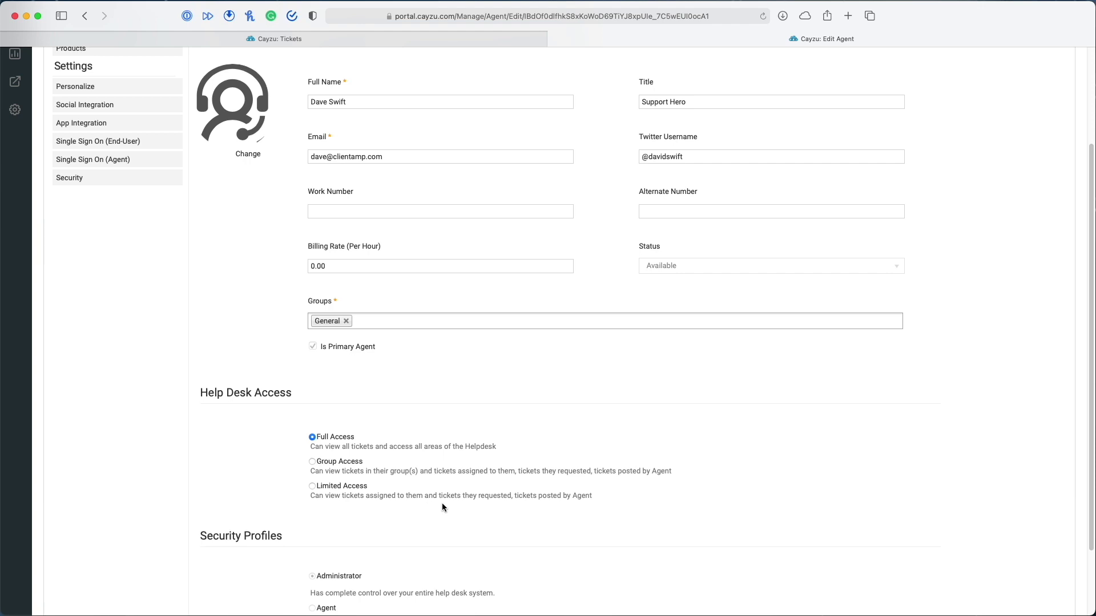
scroll(443, 507, down, 3)
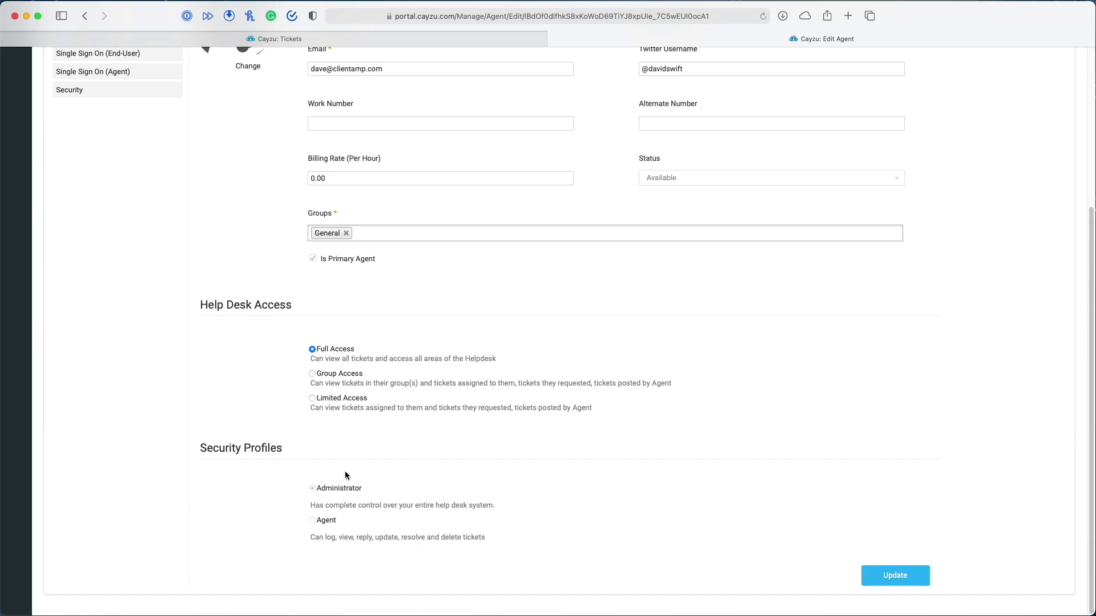
scroll(545, 455, up, 5)
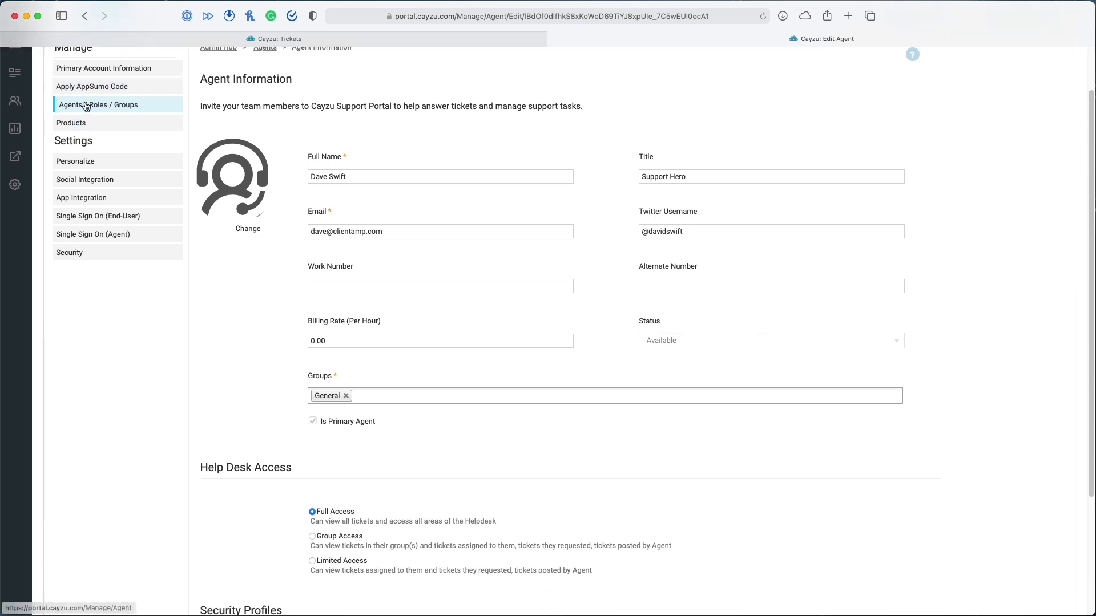
Under Agents / Roles / Groups, add a group named 'Support' with 15-minute unassigned escalation
click(86, 104)
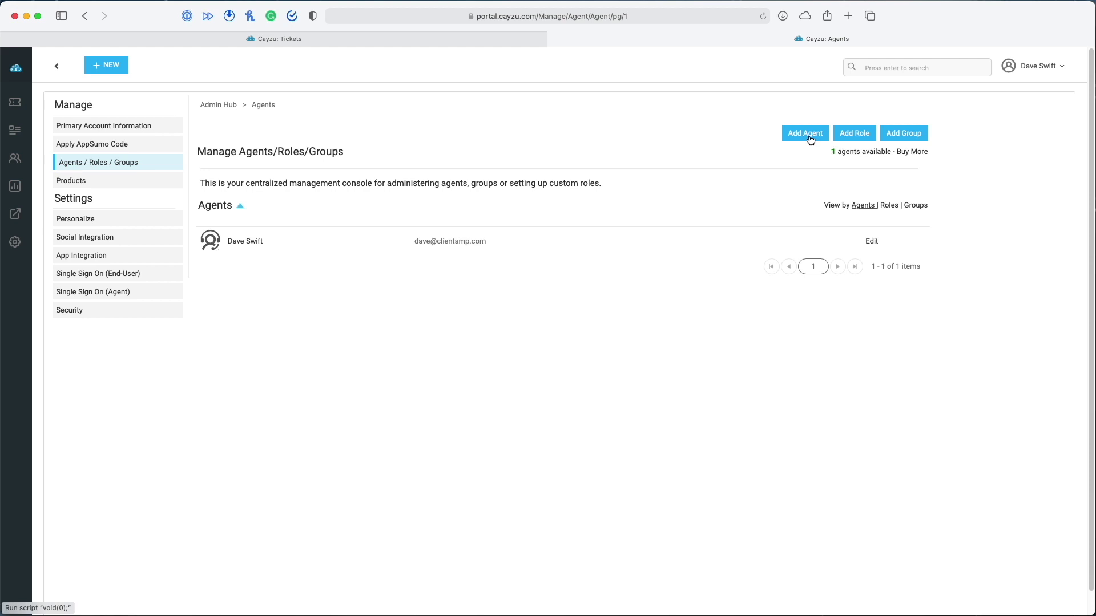
click(903, 135)
click(214, 179)
text(Support)
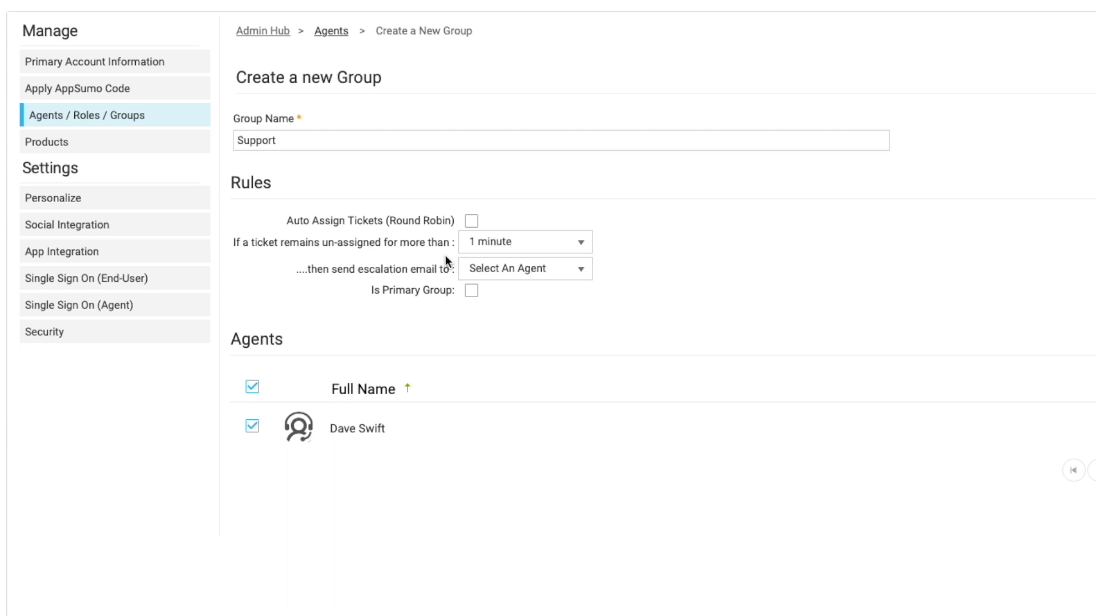
click(580, 244)
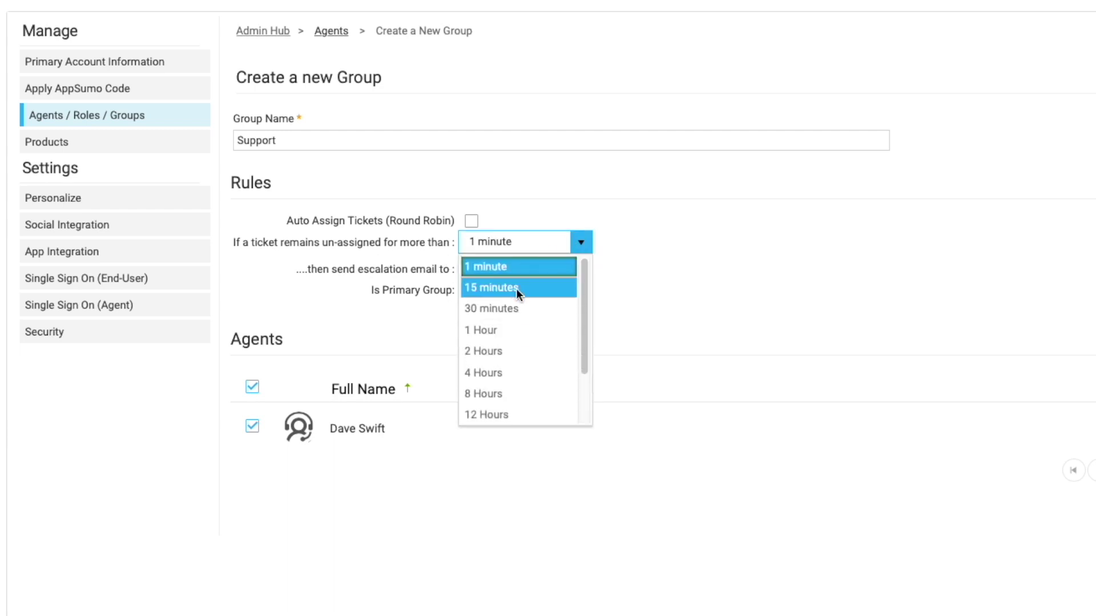
click(515, 287)
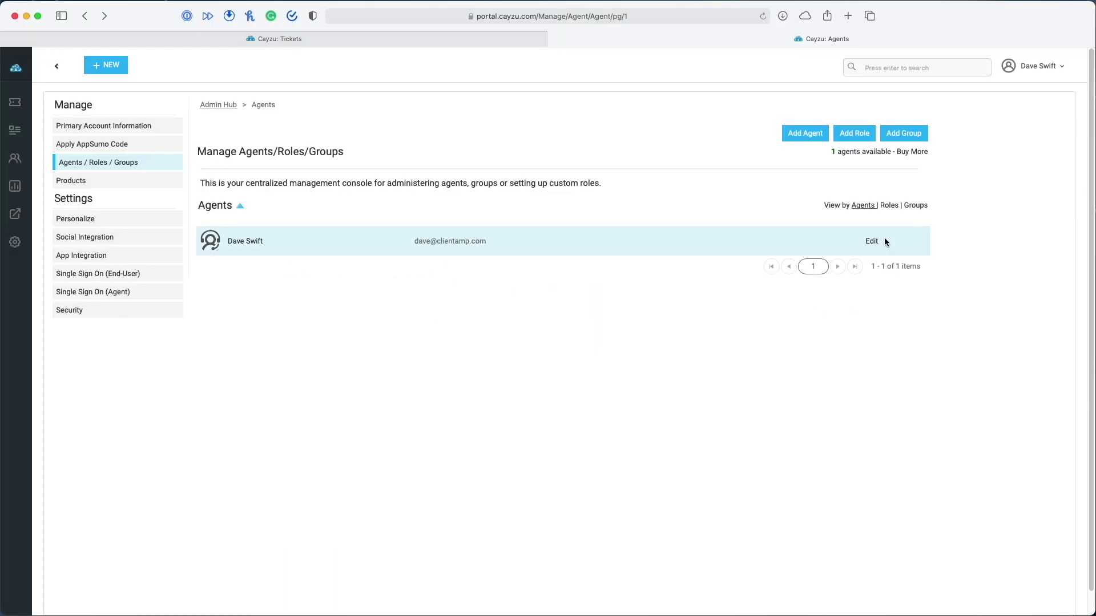
Start a new custom role named 'Sales Support' and move on to its description and permissions
click(859, 137)
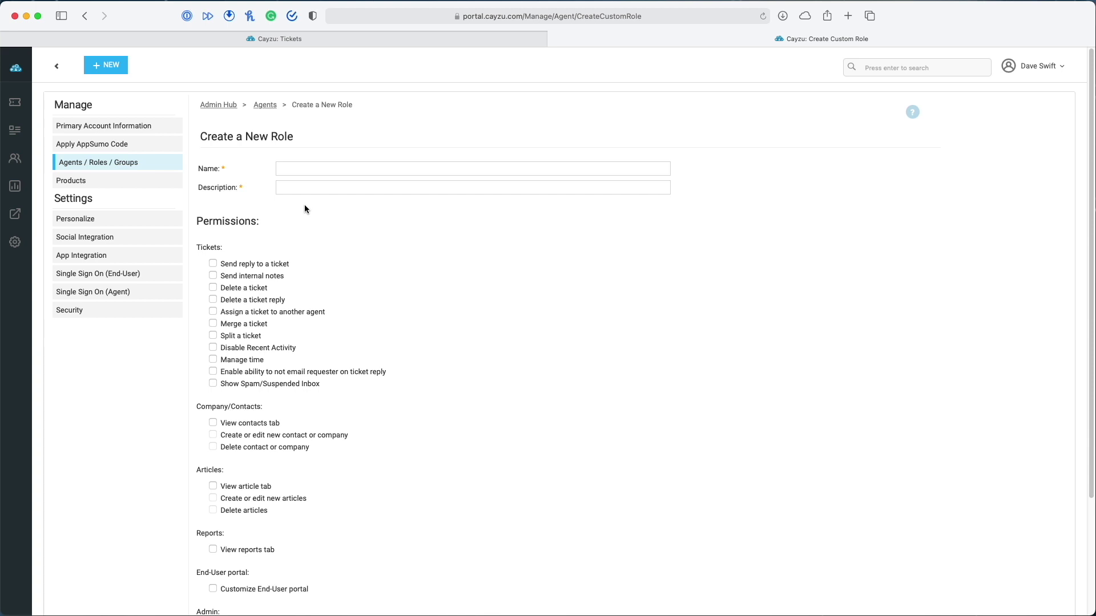
click(318, 166)
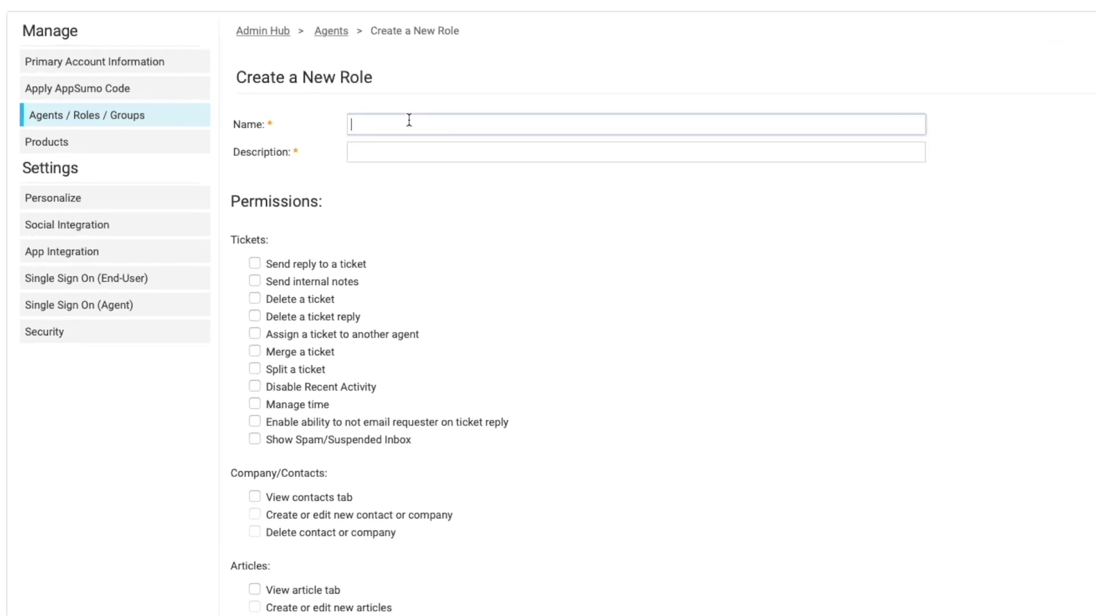
text(Sales Support)
click(428, 151)
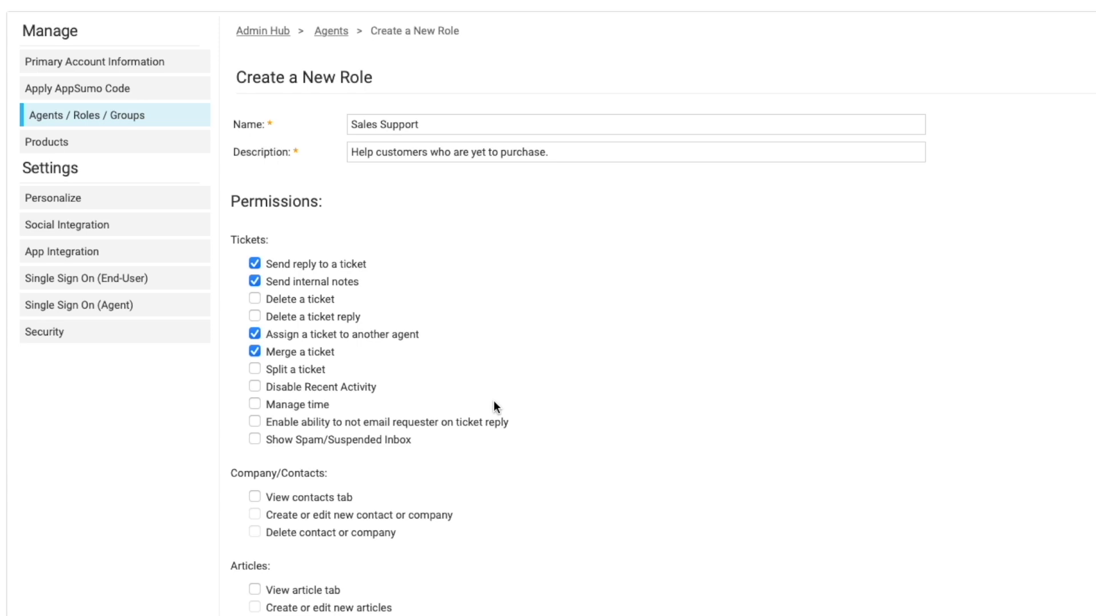
scroll(409, 463, down, 5)
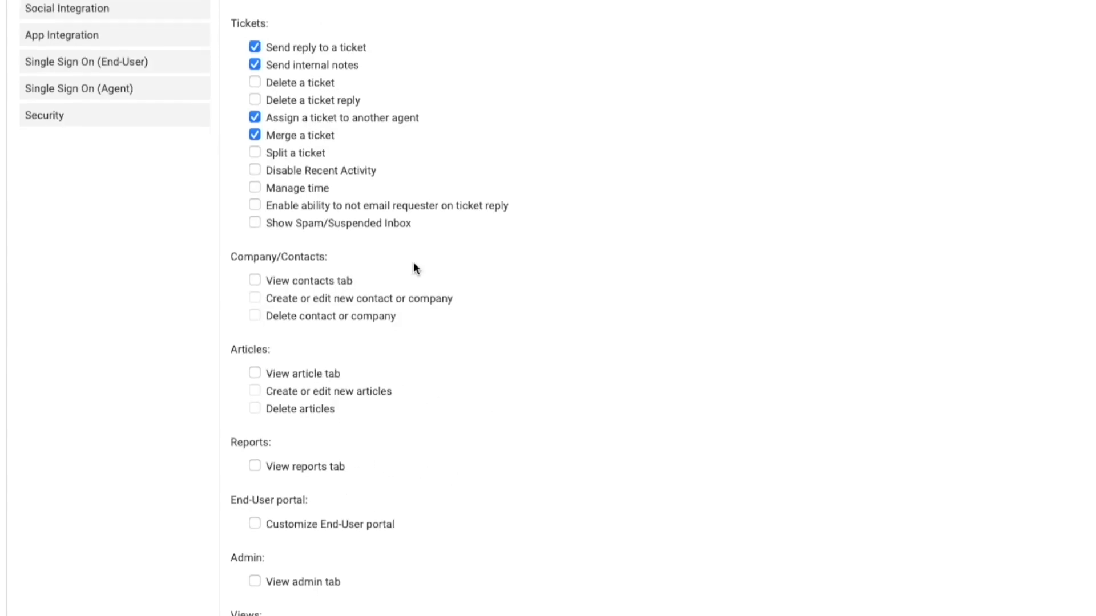
scroll(314, 209, down, 2)
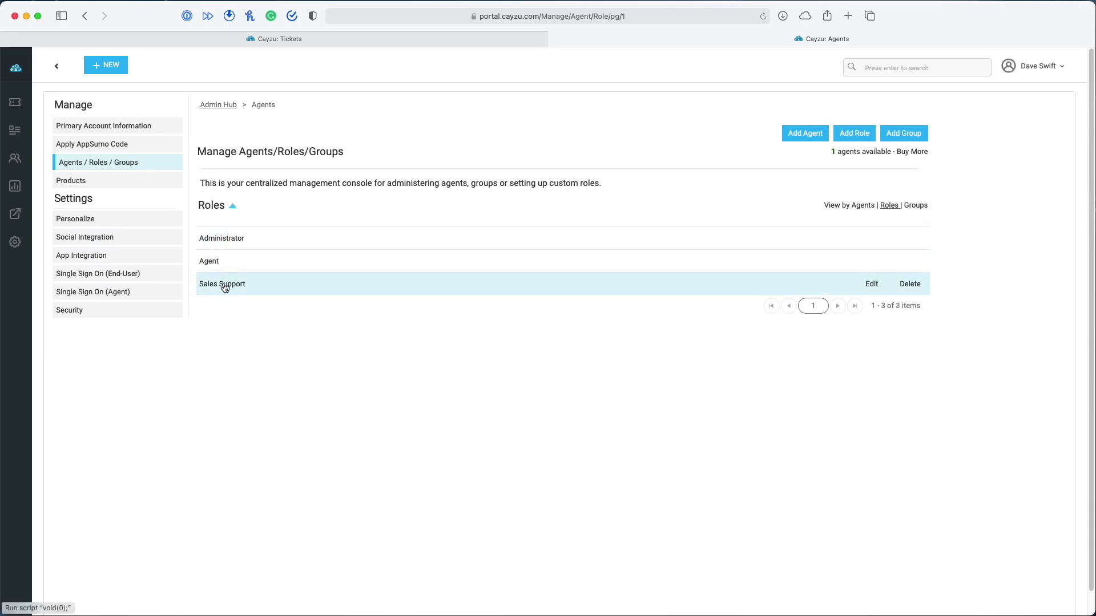
Check the agent's edit page for the Support group and Sales Support profile, then go to Products
click(867, 206)
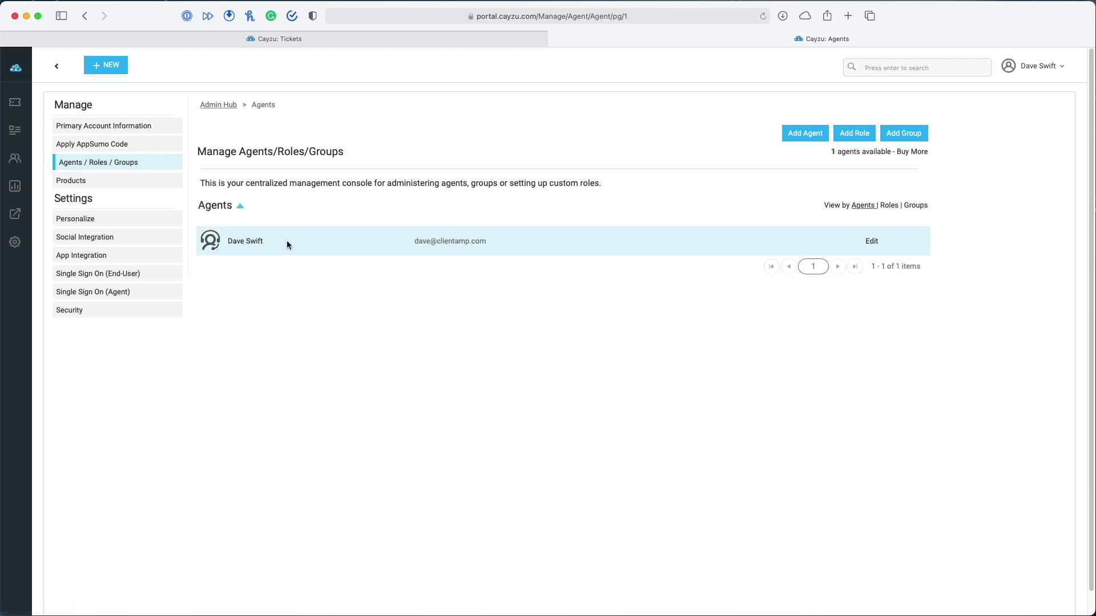
click(242, 244)
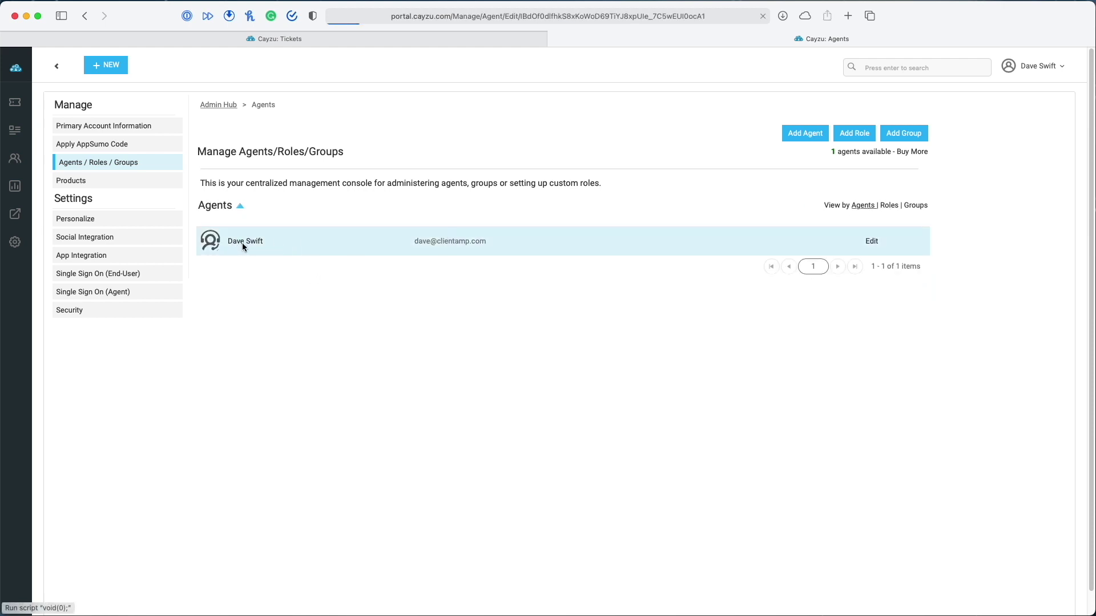
scroll(323, 401, down, 5)
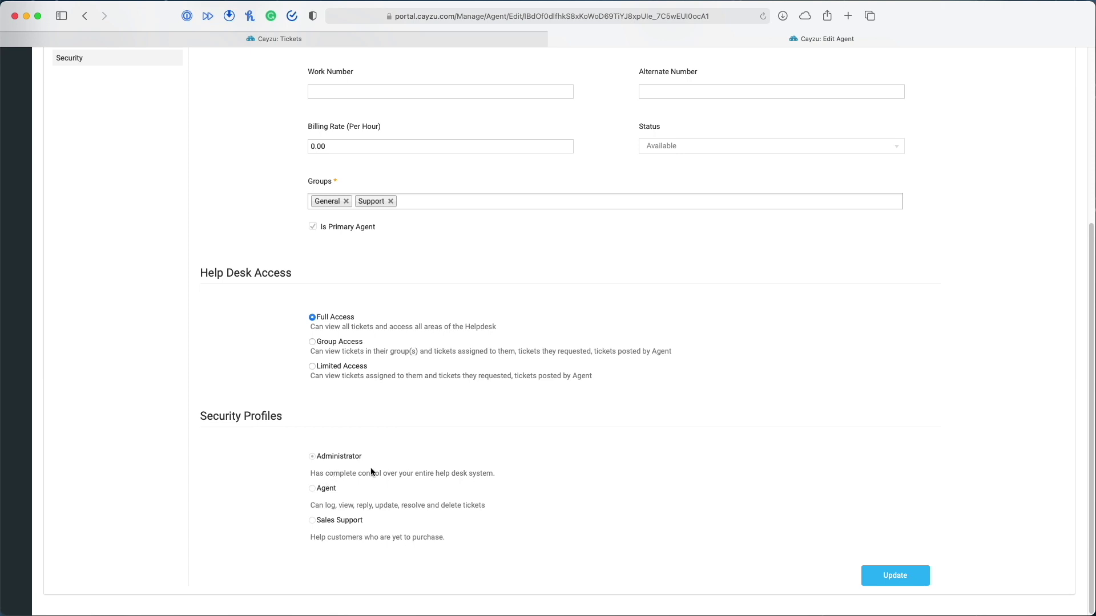
scroll(400, 480, up, 5)
click(132, 181)
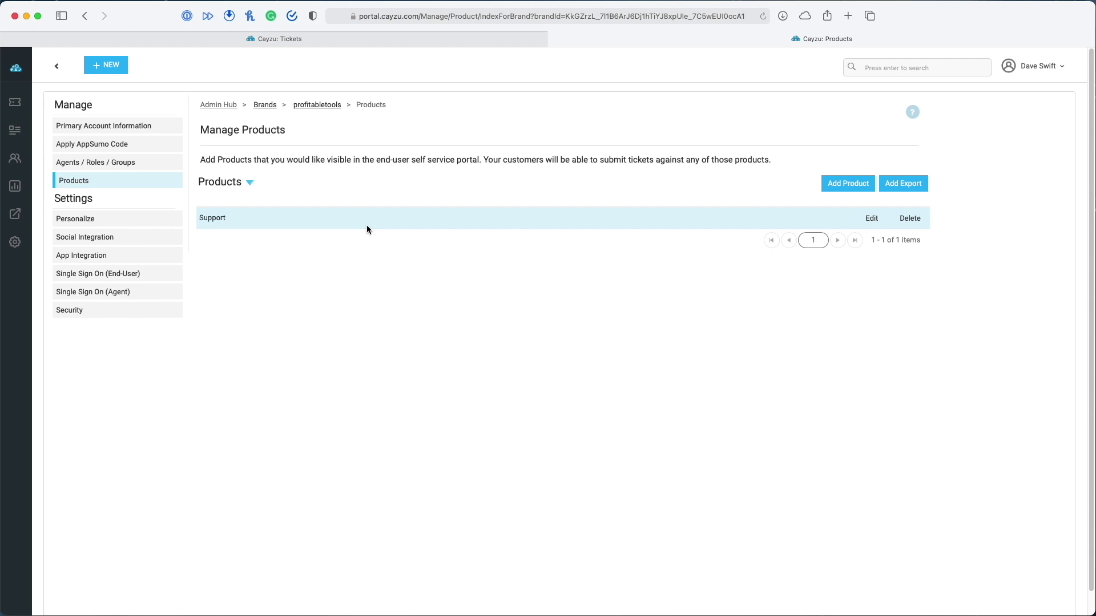
Add the product 'Website Update' with description 'Request a website update.' and save it
click(862, 194)
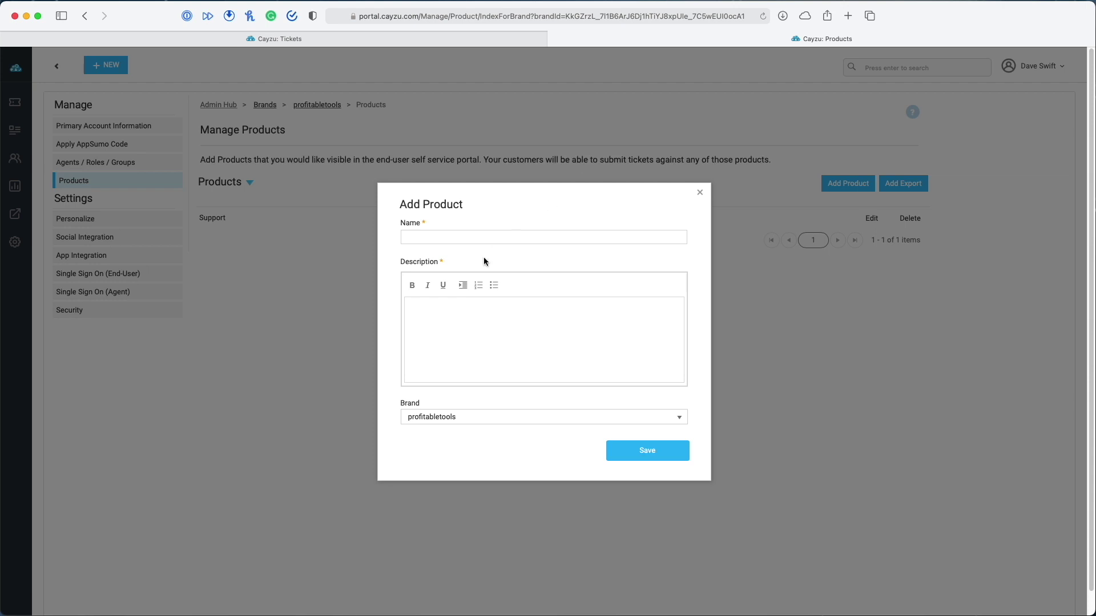
click(468, 239)
text(Website Update)
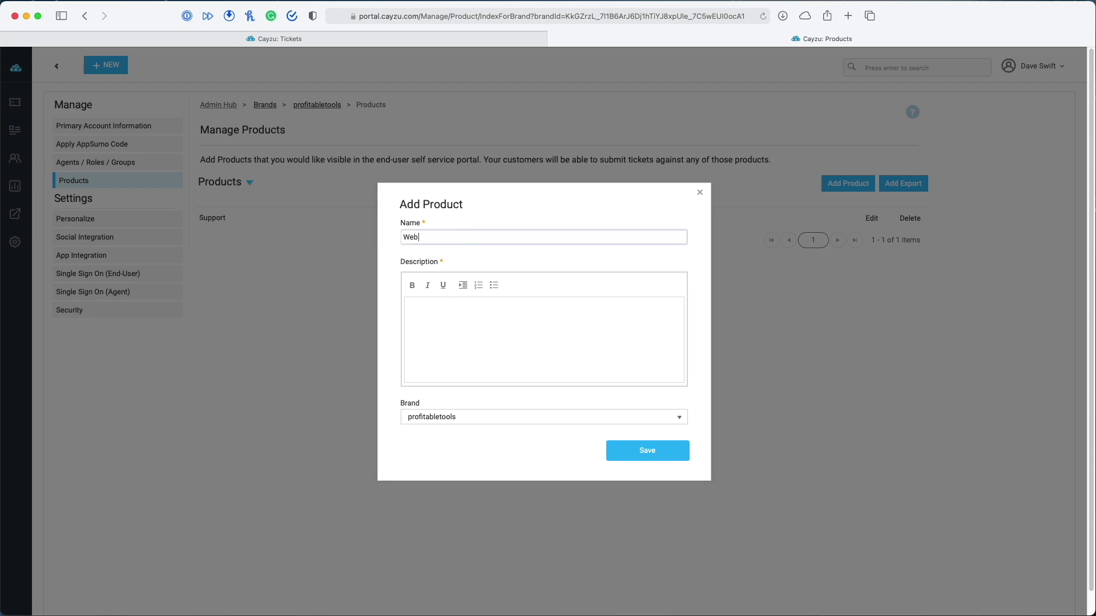
key(Tab)
text(Request)
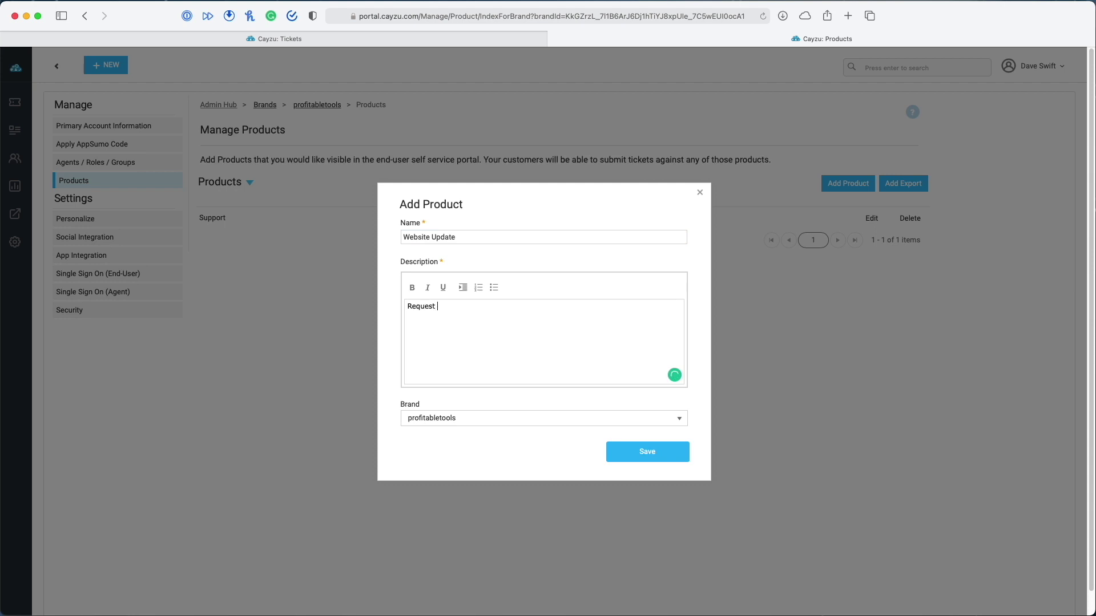
text( a website update.)
click(635, 454)
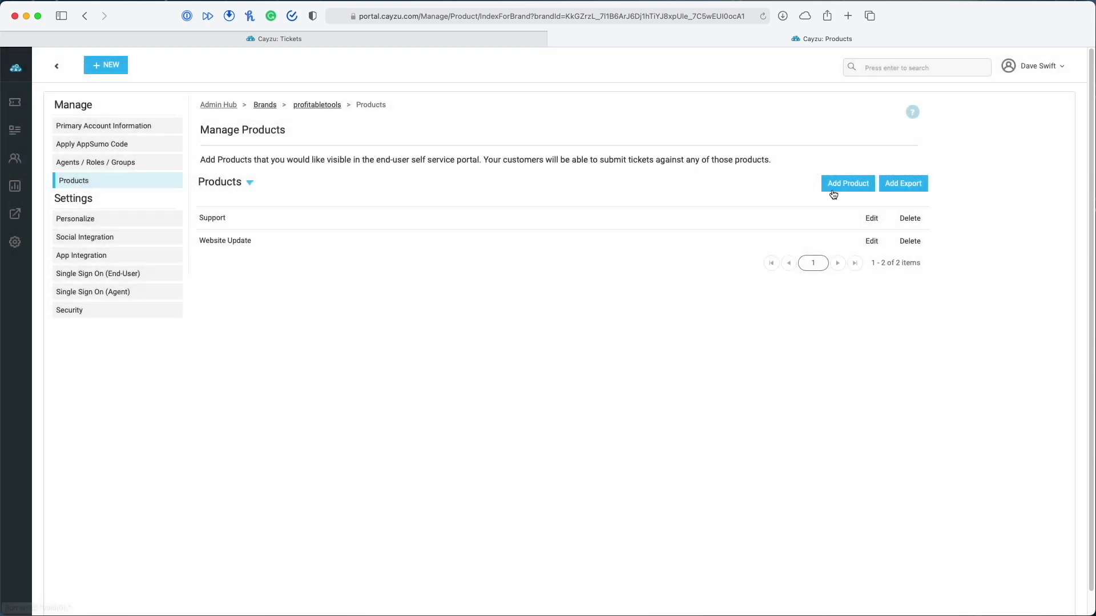
Add a second product with description 'Request that an article is optimization for SEO.'
click(847, 183)
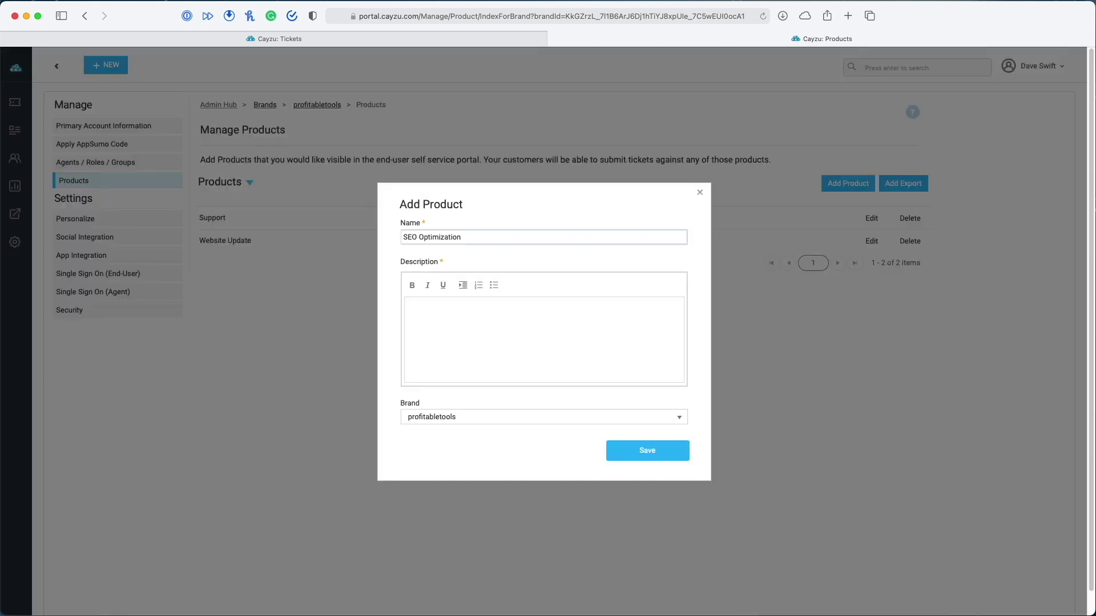
click(476, 319)
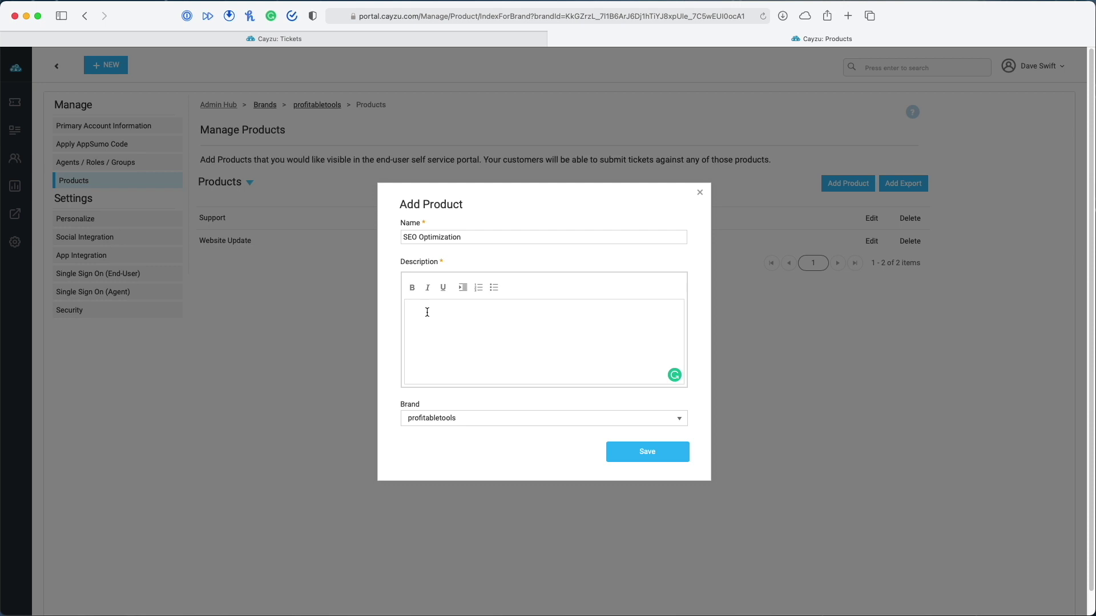
text(Request that an article is optimization for SEO.)
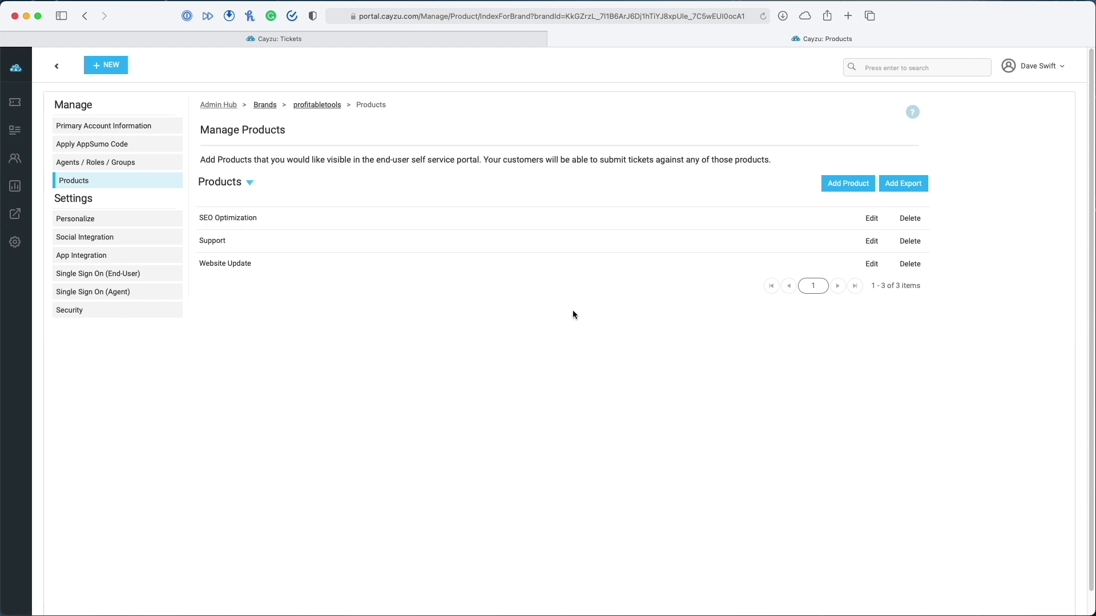
Start adding a new brand from Personalize > Brands Manage
click(78, 222)
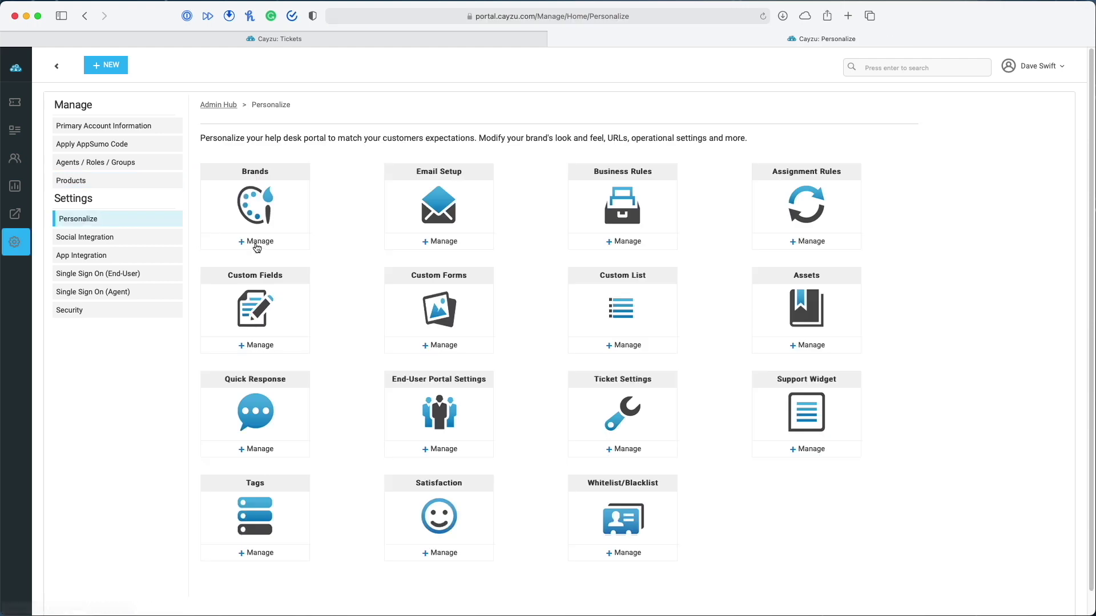
click(256, 242)
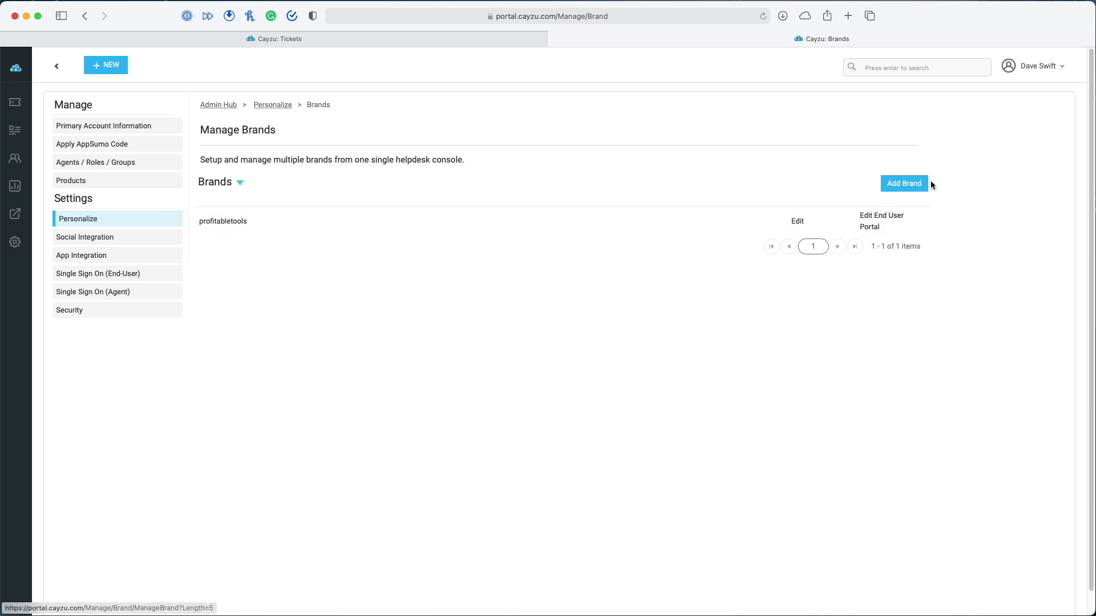
click(911, 188)
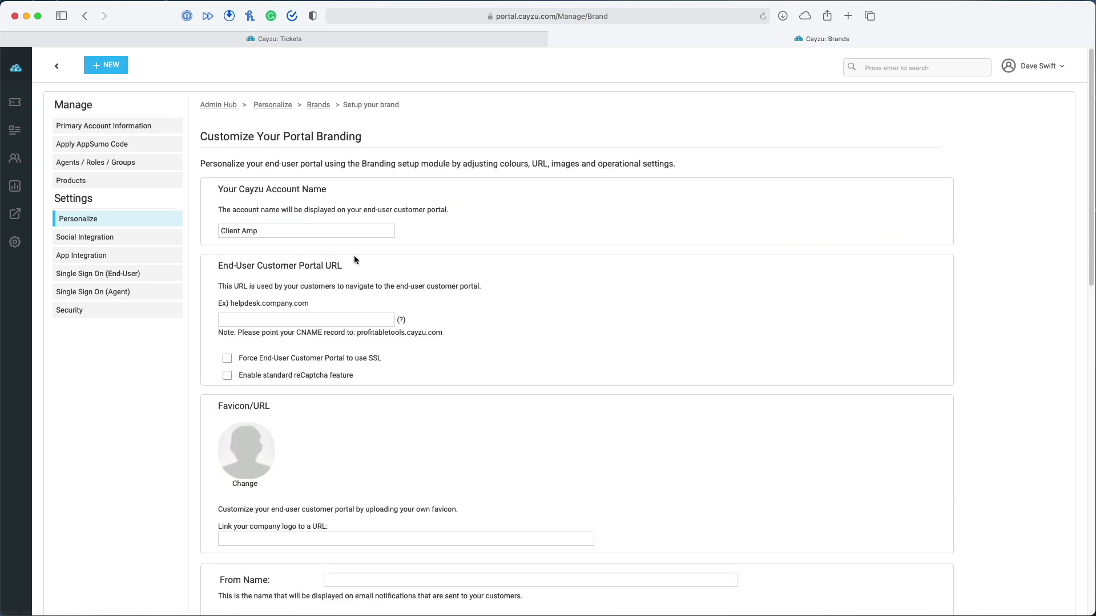
Enter helpdesk.clientamp.com as the portal URL and select the CNAME target profitabletools.cayzu.com
click(292, 318)
text(helpdesk)
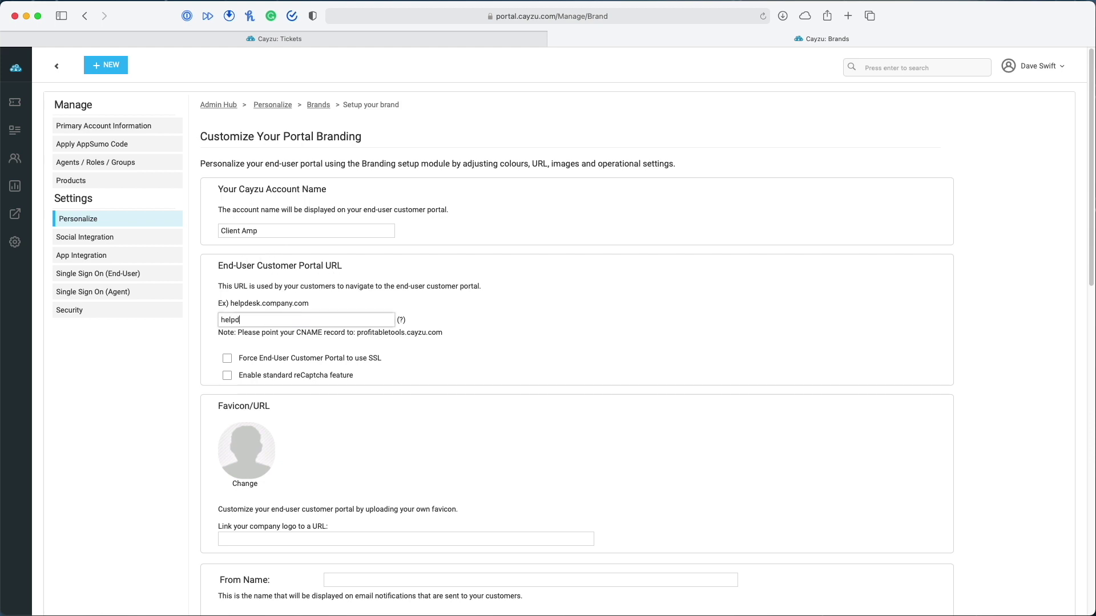
text(.clientamp.com)
drag(356, 333, 467, 335)
key(super+c)
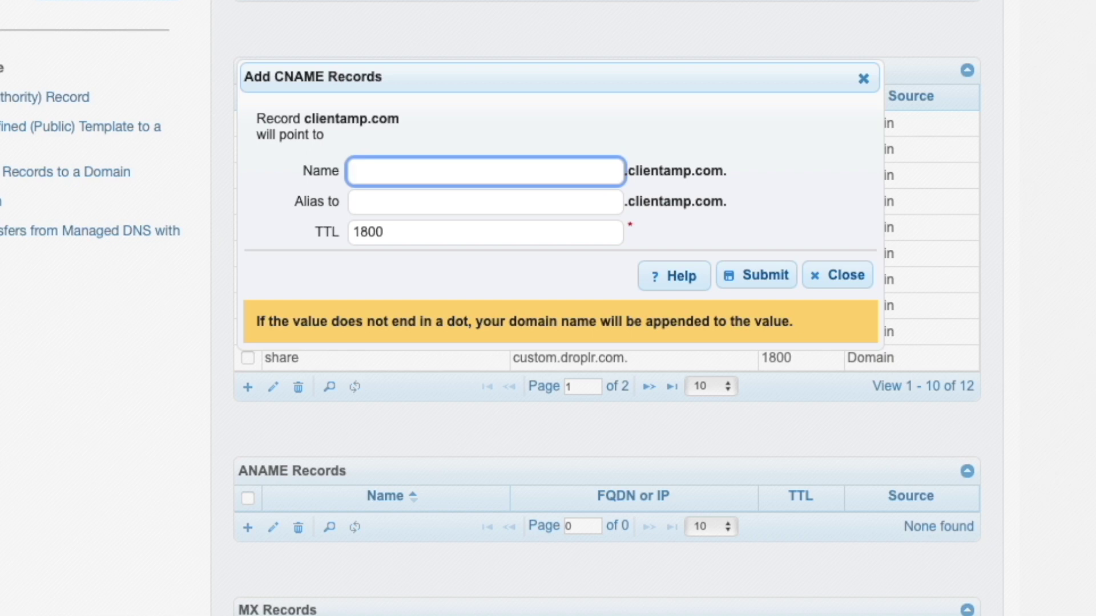
Save a CNAME record named helpdesk with alias profitabletools.cayzu.com. (TTL 1800)
text(helpdesk)
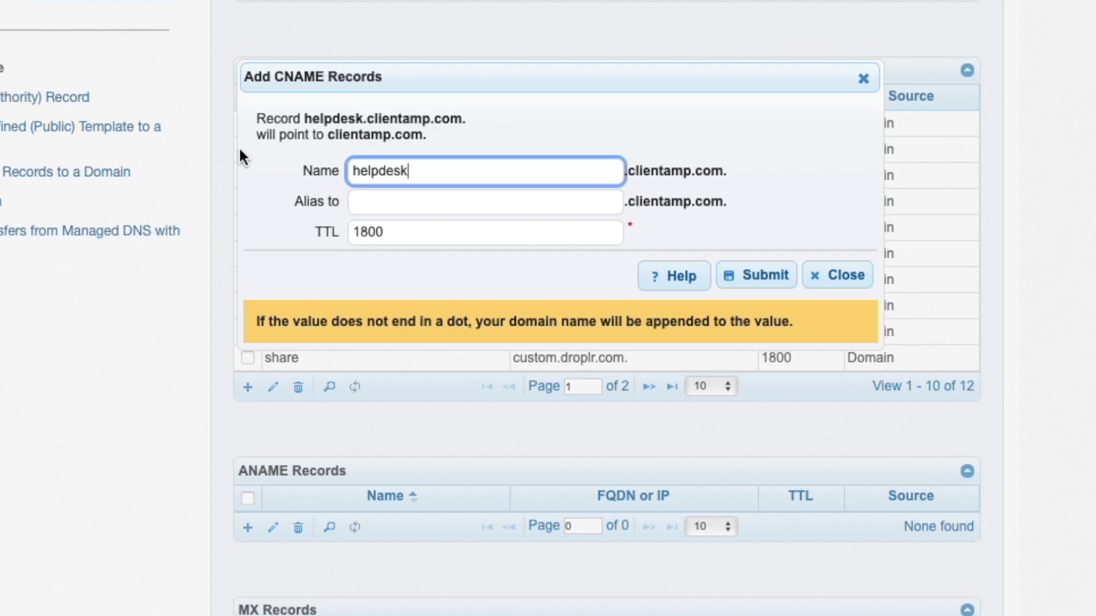
click(448, 213)
key(super+v)
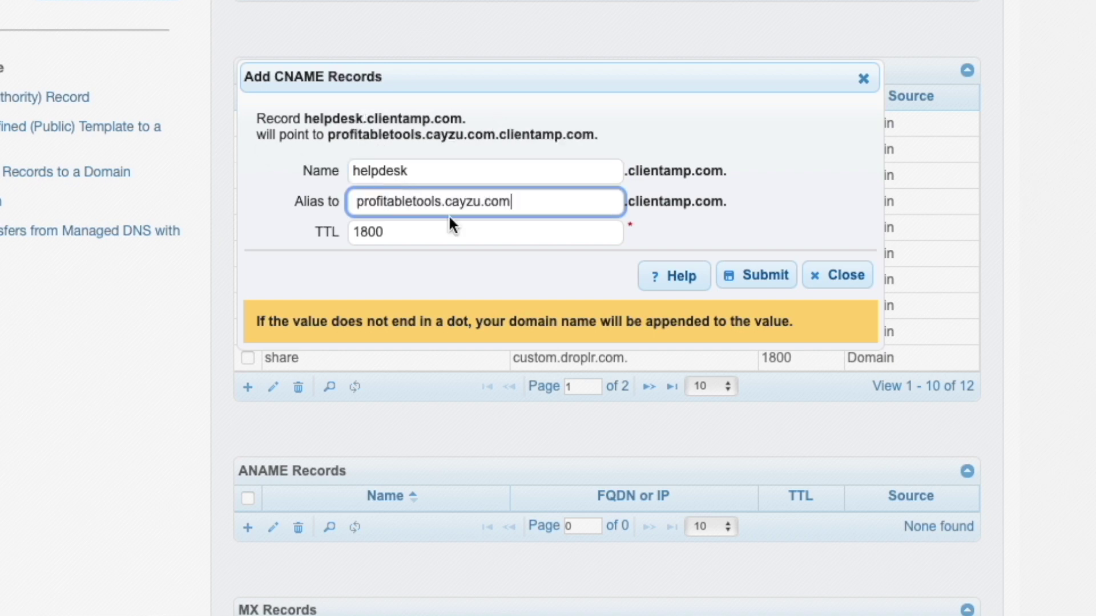
text(.)
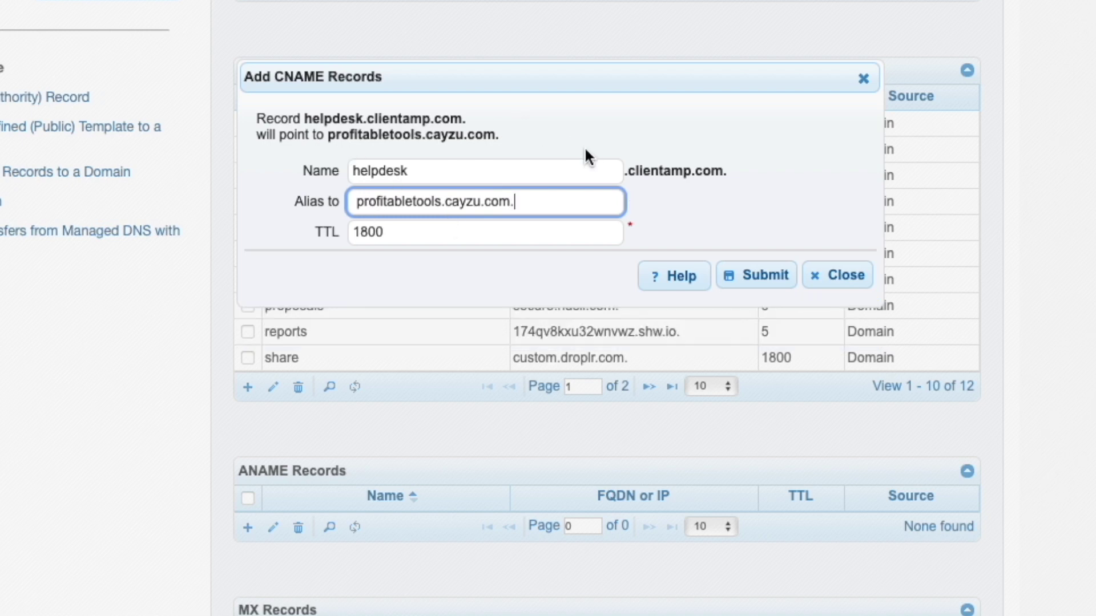
click(779, 276)
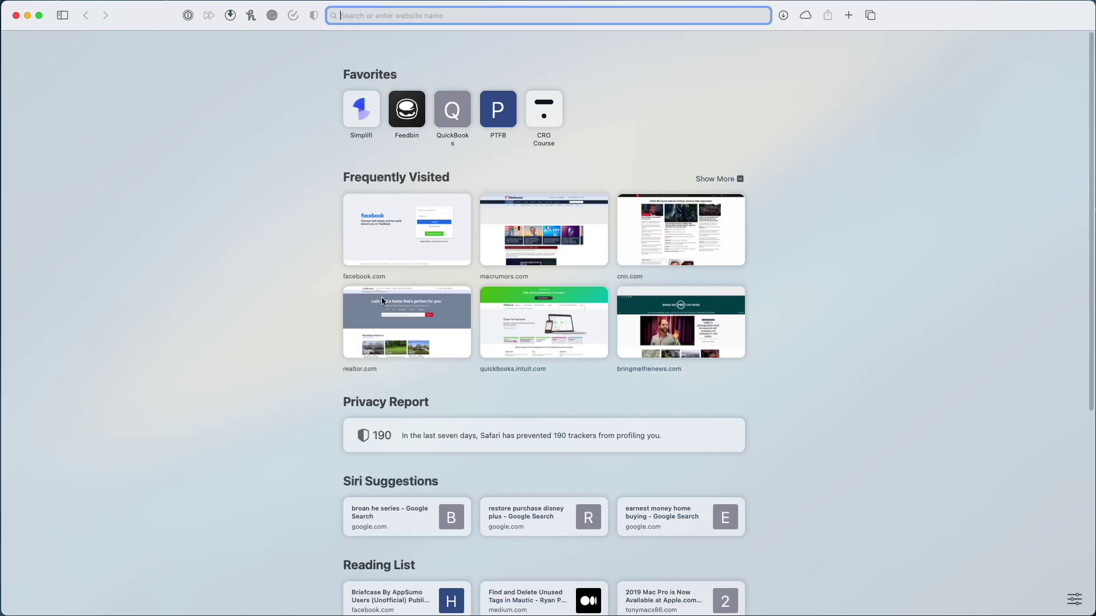
Load helpdesk.clientamp.com in Safari and reach the portal's Sign In page
text(helpdesk.clientamp.com)
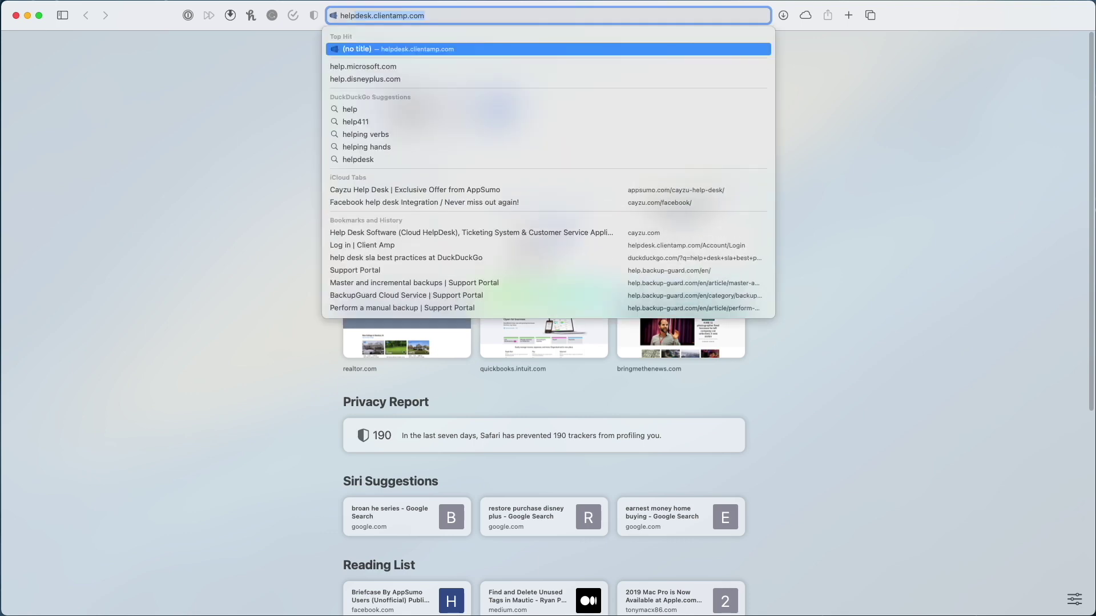
key(Return)
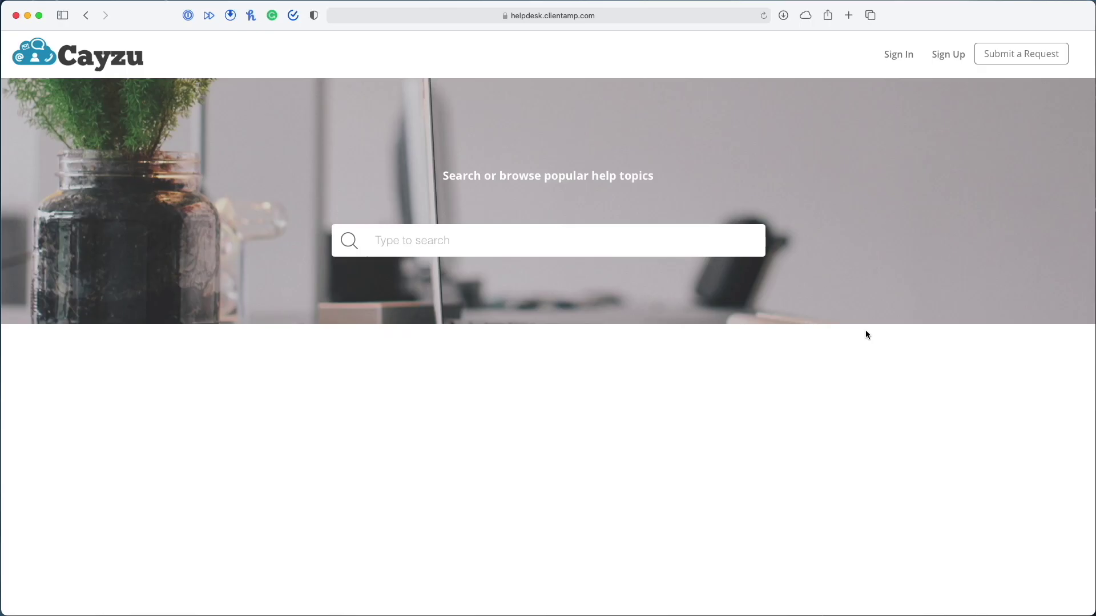
click(905, 56)
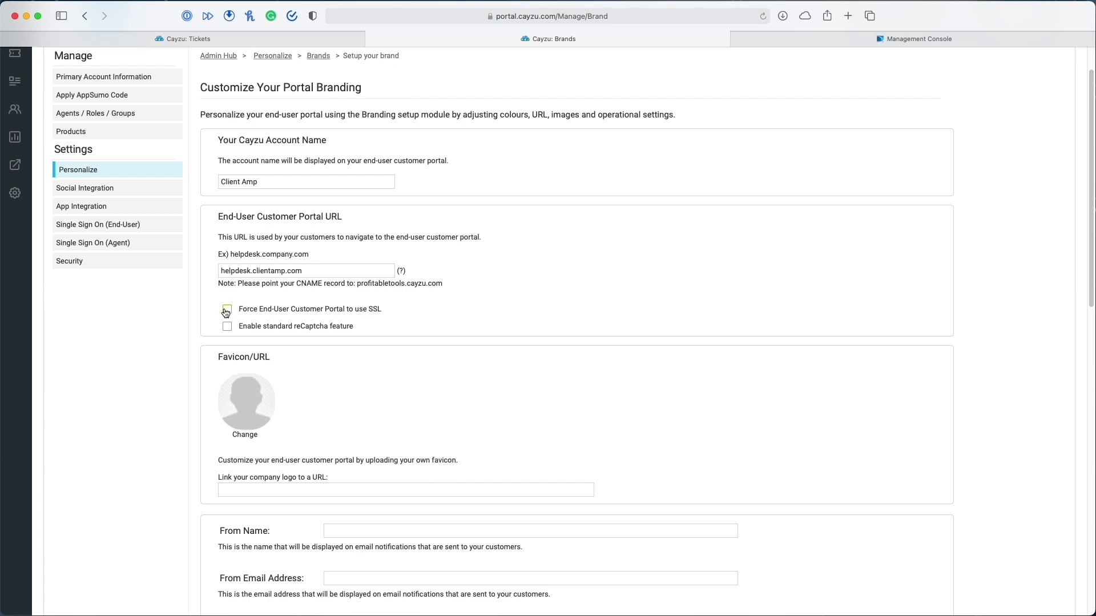
Force SSL on the end-user portal and pick CAsiteimage.png from Downloads as the favicon
click(227, 310)
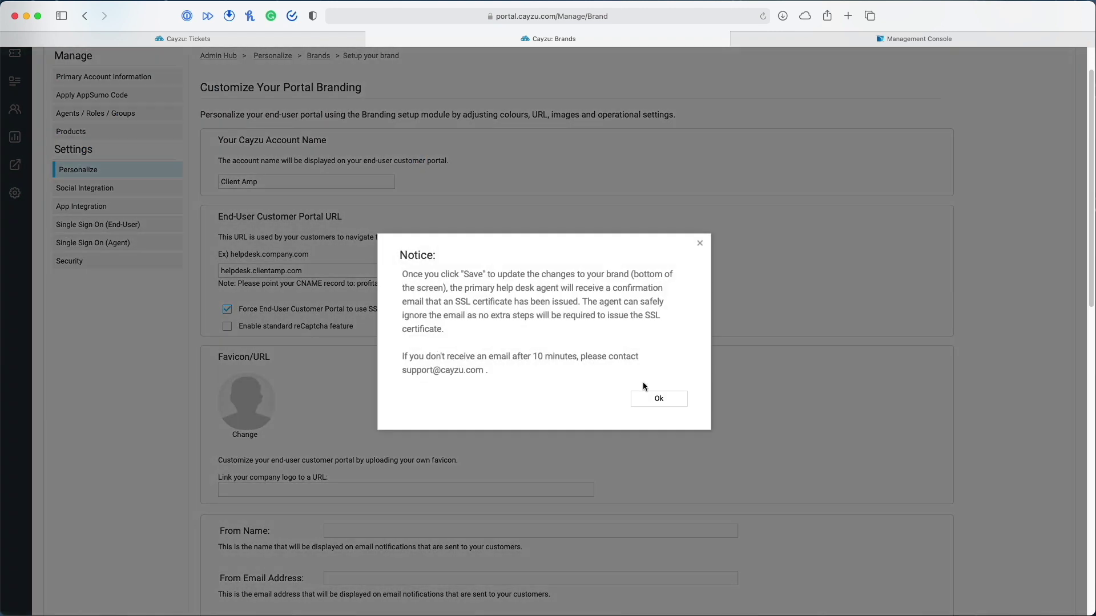
click(656, 395)
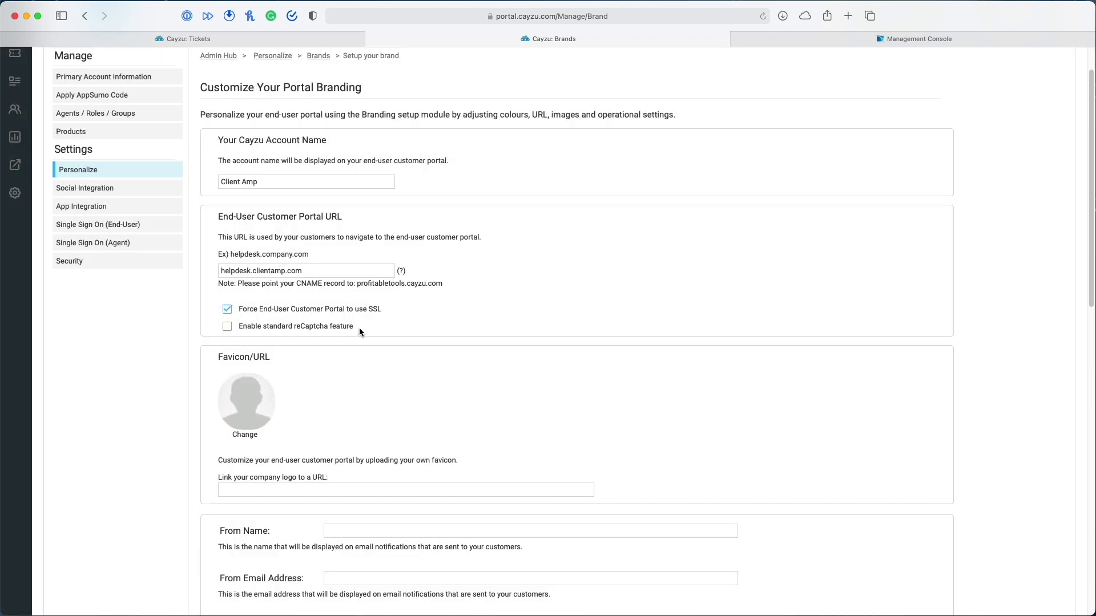
scroll(462, 412, down, 3)
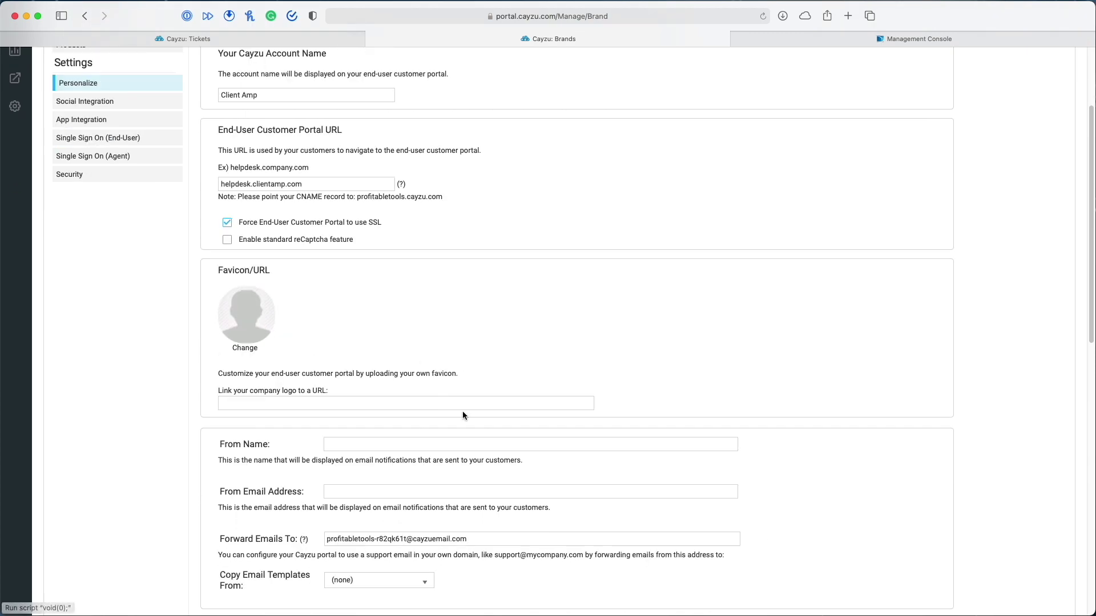
click(246, 359)
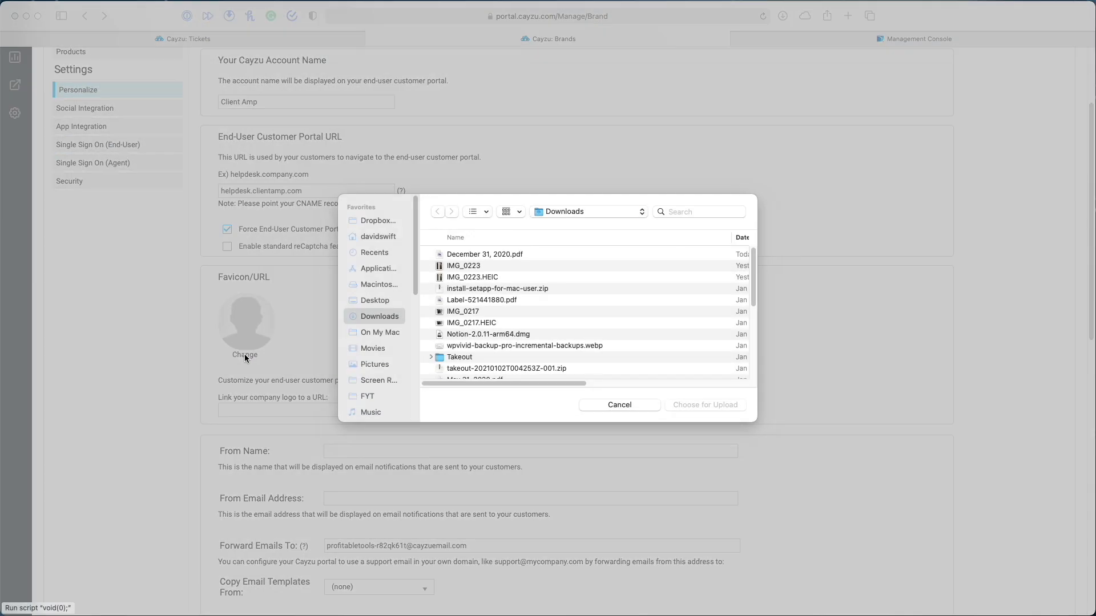
click(689, 211)
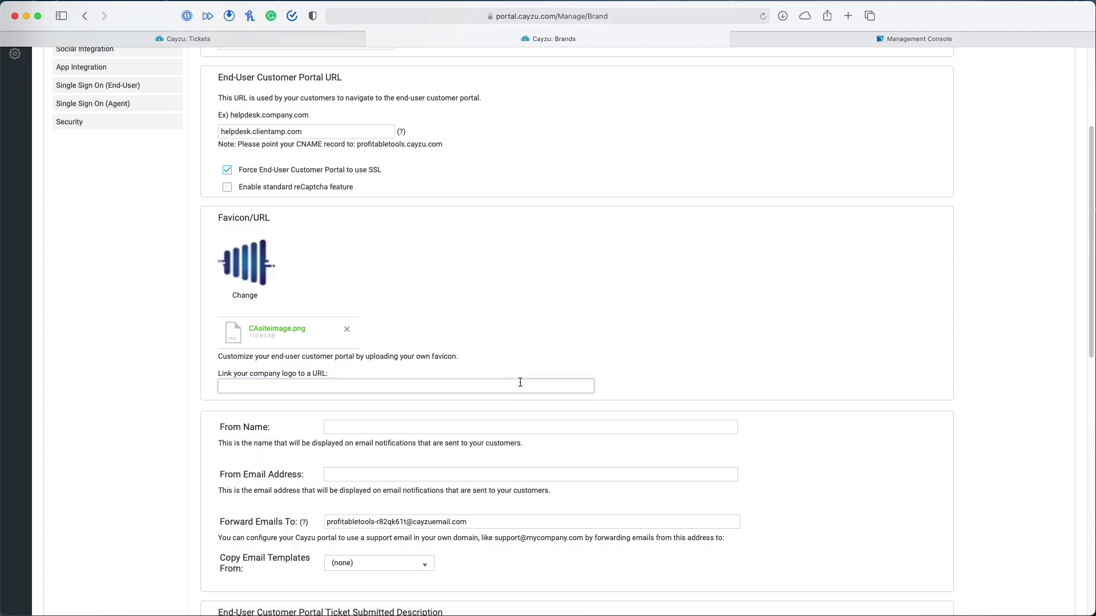
scroll(519, 382, down, 5)
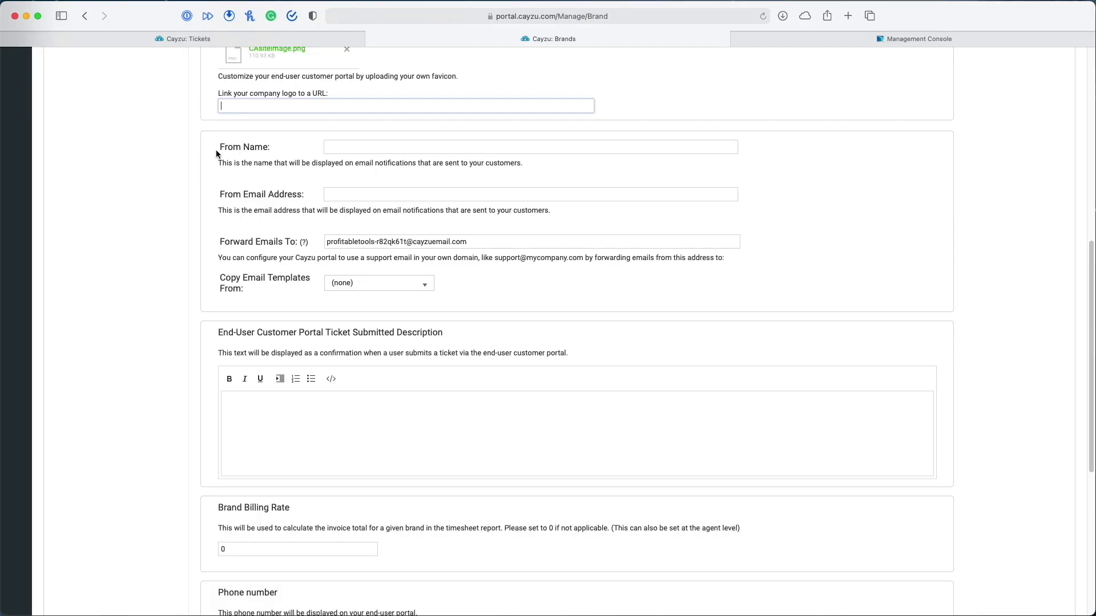
click(342, 147)
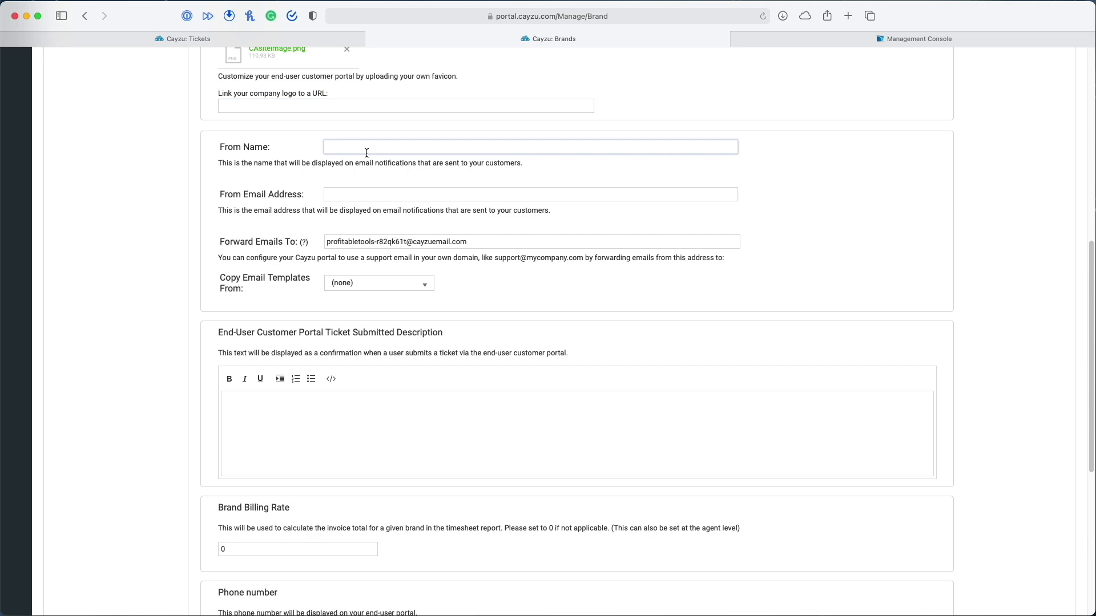
text(Client Amp)
click(337, 195)
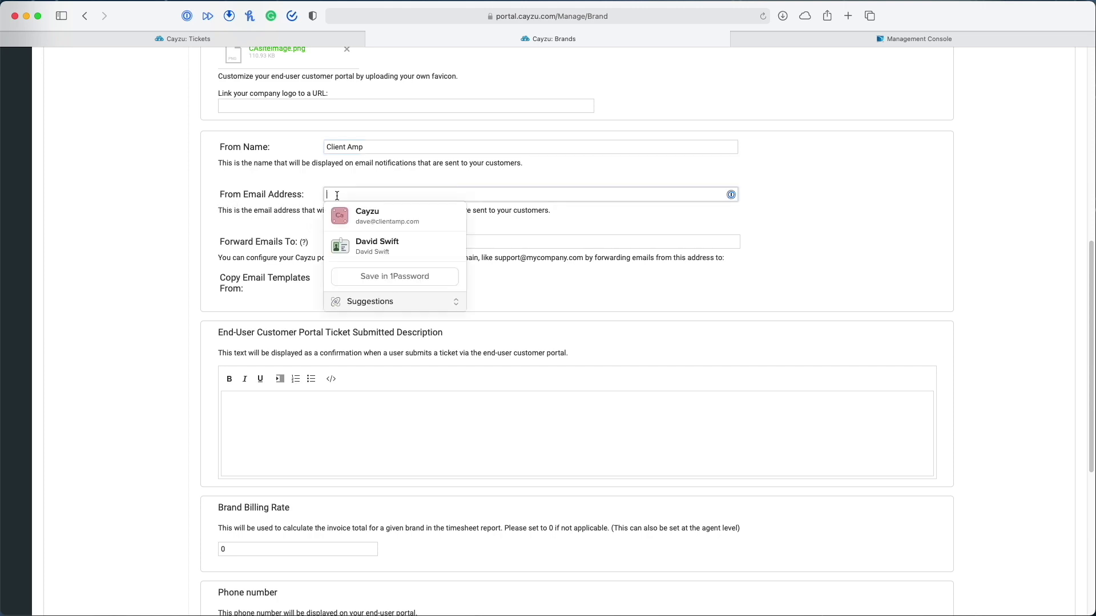
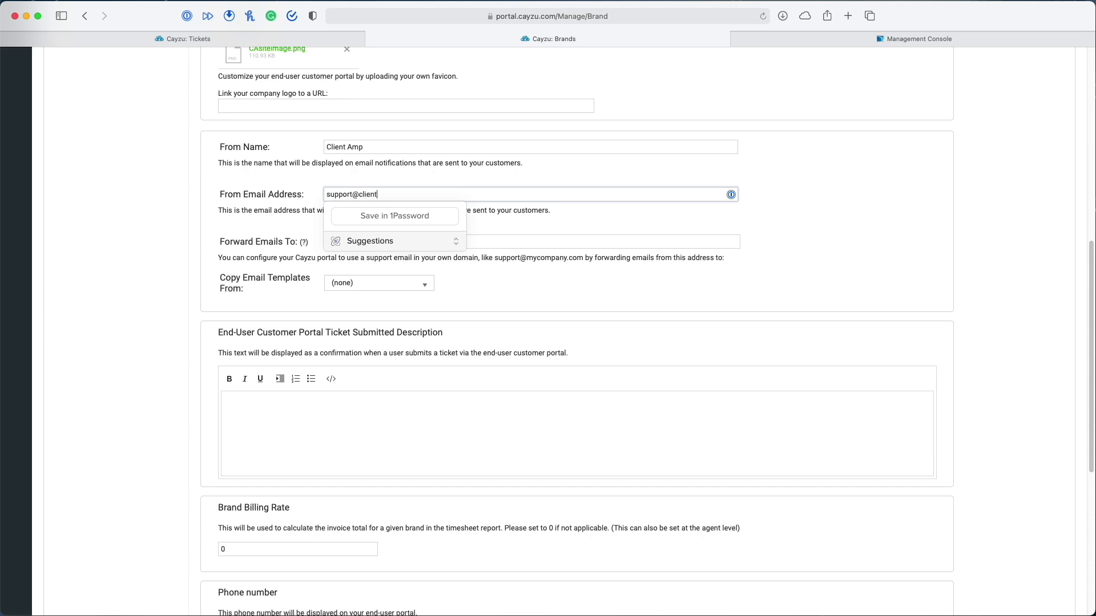
click(267, 319)
Select and copy the brand's Forward Emails To address
scroll(268, 319, up, 1)
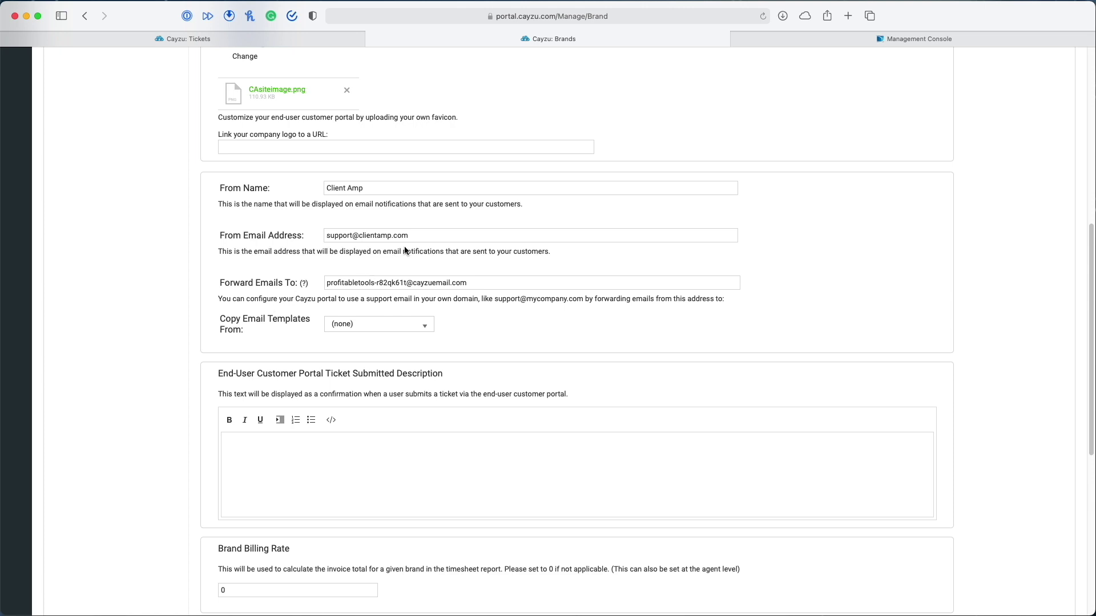
drag(412, 236, 328, 230)
click(279, 244)
drag(481, 282, 317, 280)
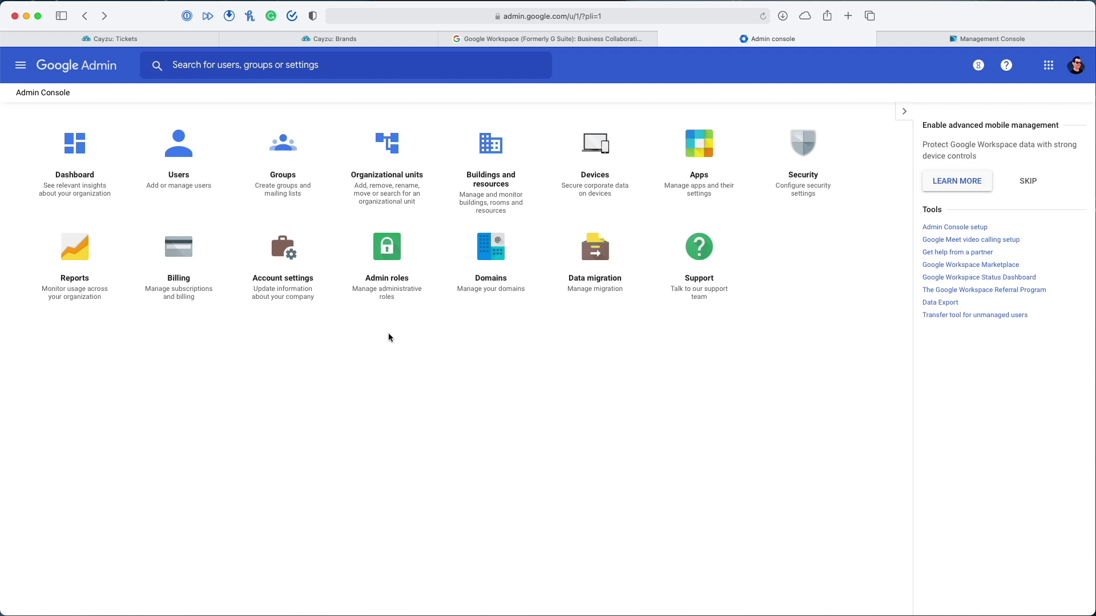
Create a new Google group named Support with group email support
click(278, 150)
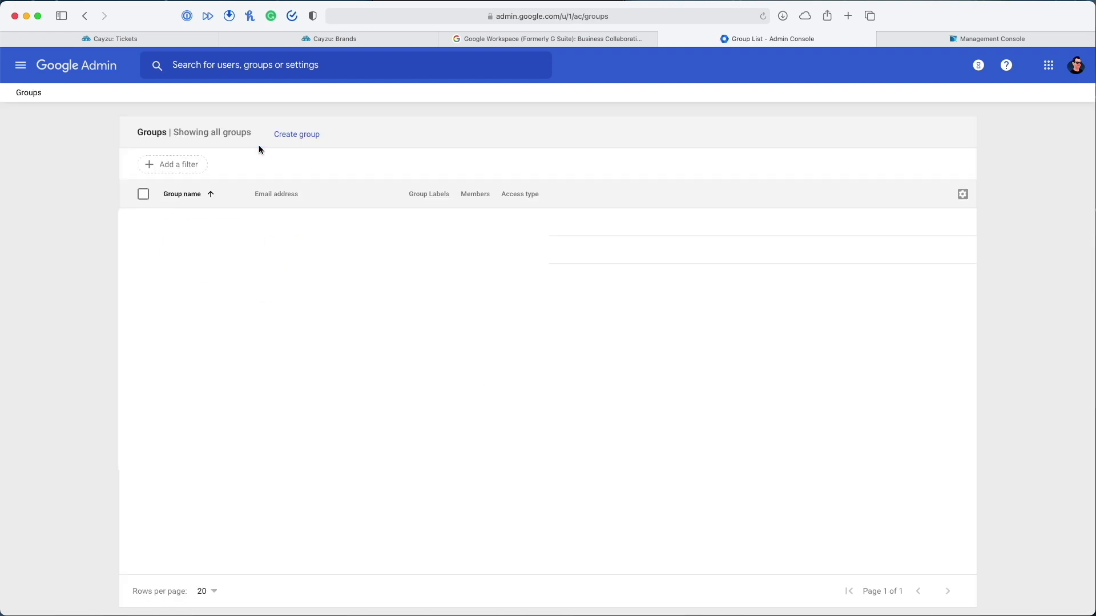
click(303, 139)
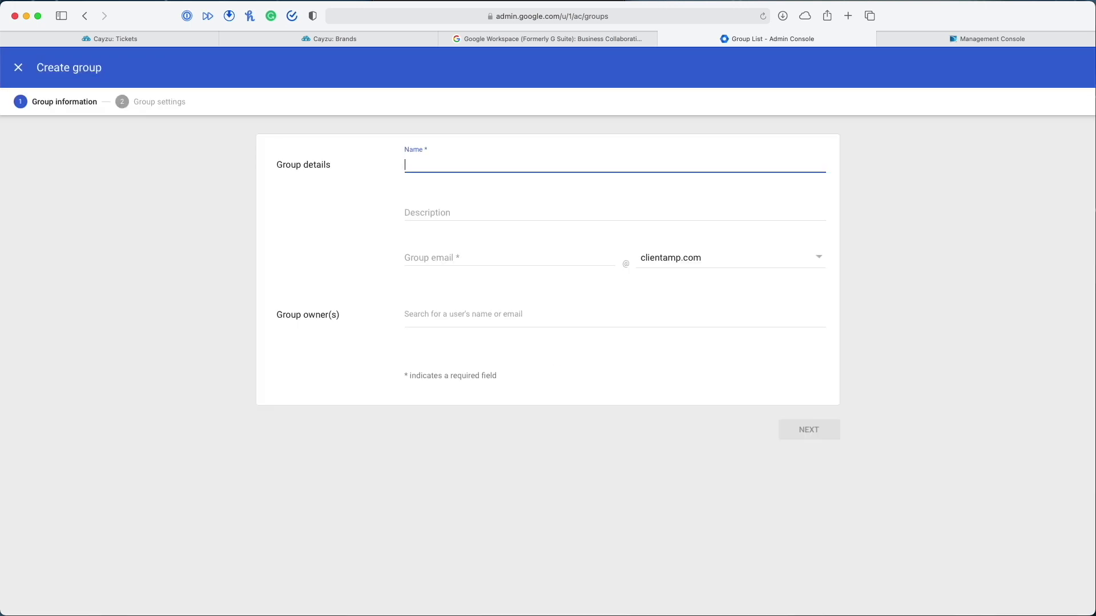
text(Support)
click(439, 255)
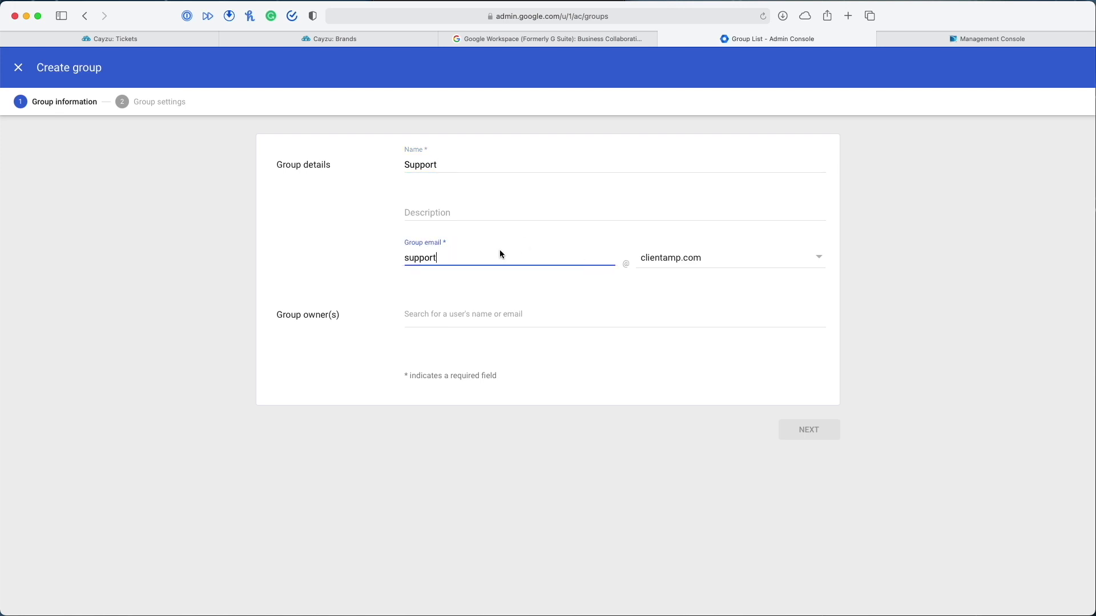
Choose the suggested user as the group owner and continue to Group settings
click(347, 39)
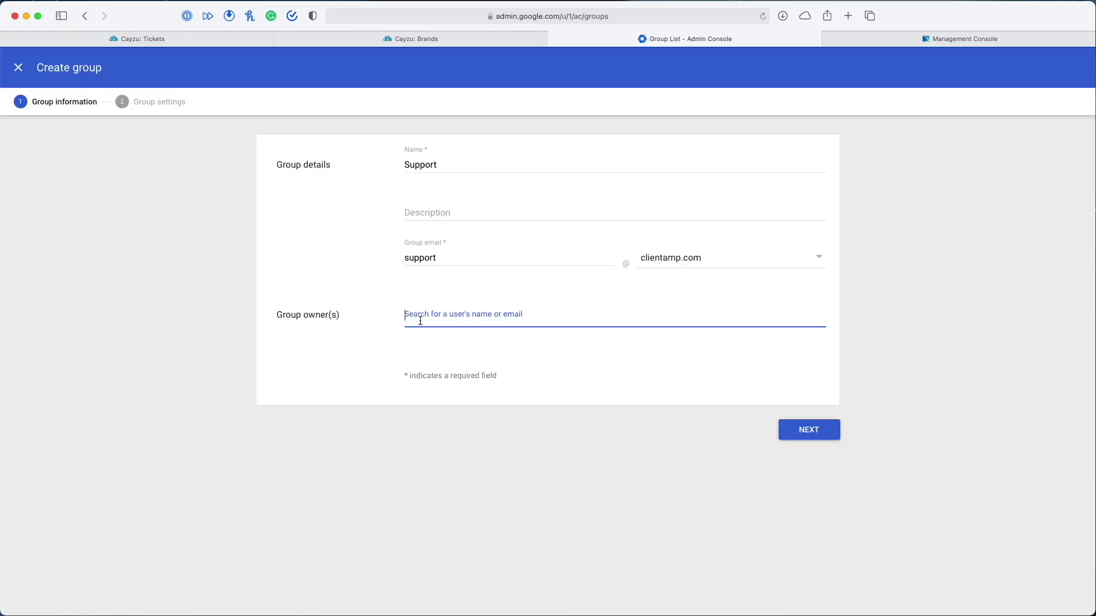
text(dave)
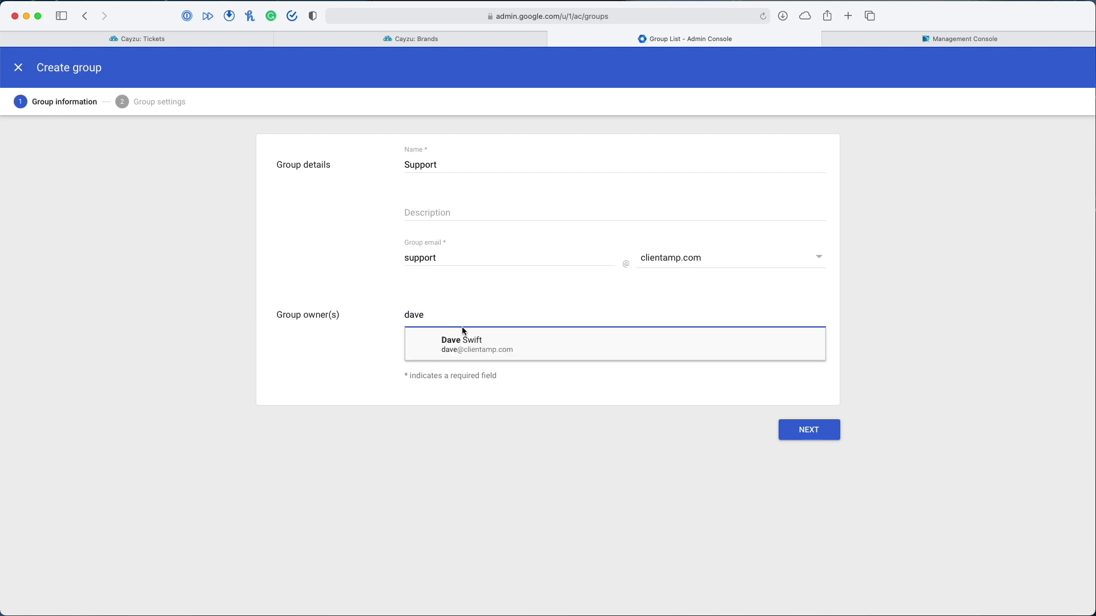
click(466, 344)
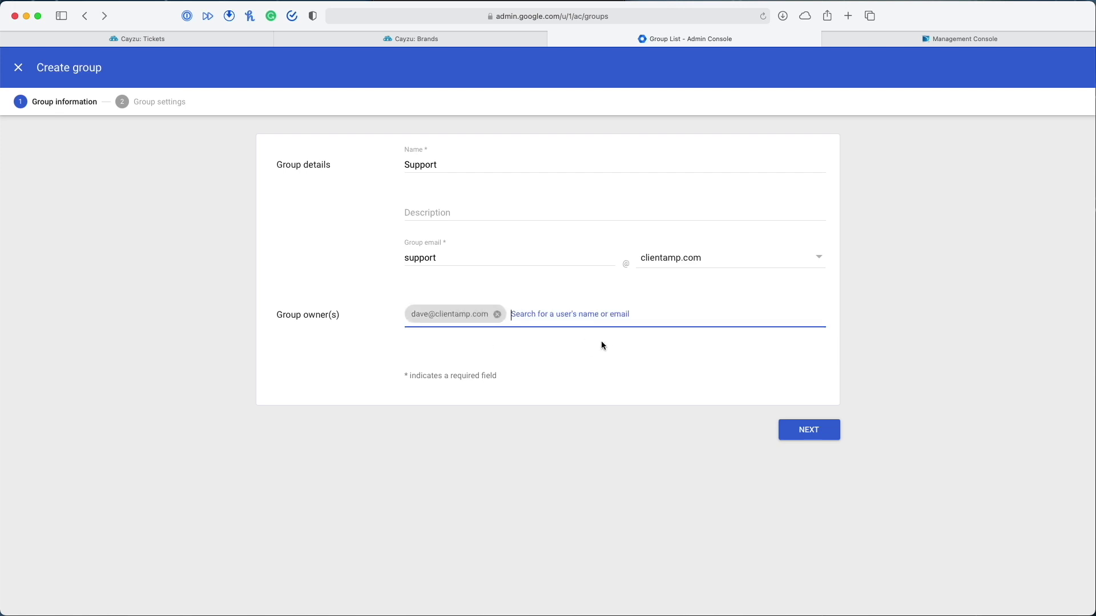
click(823, 431)
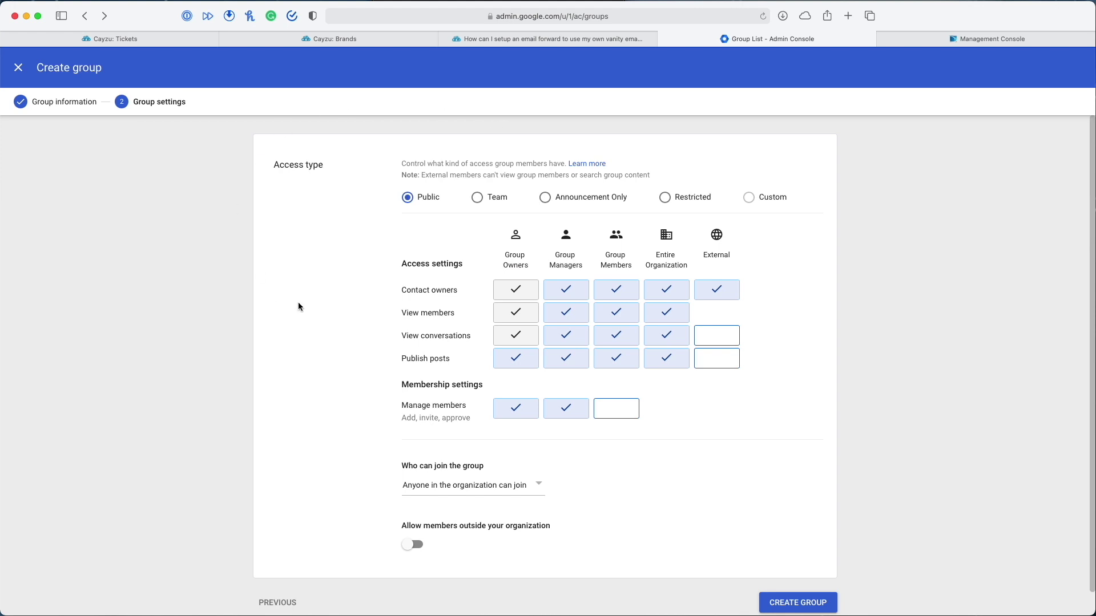
Allow external posting, let organization members ask to join, and allow outside members
click(721, 359)
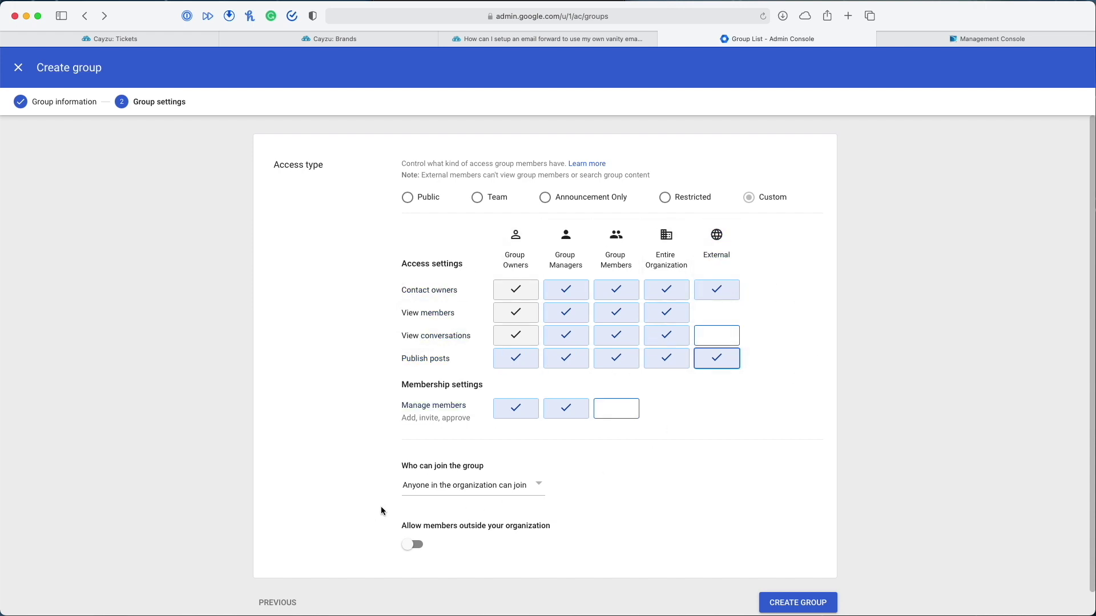
click(464, 487)
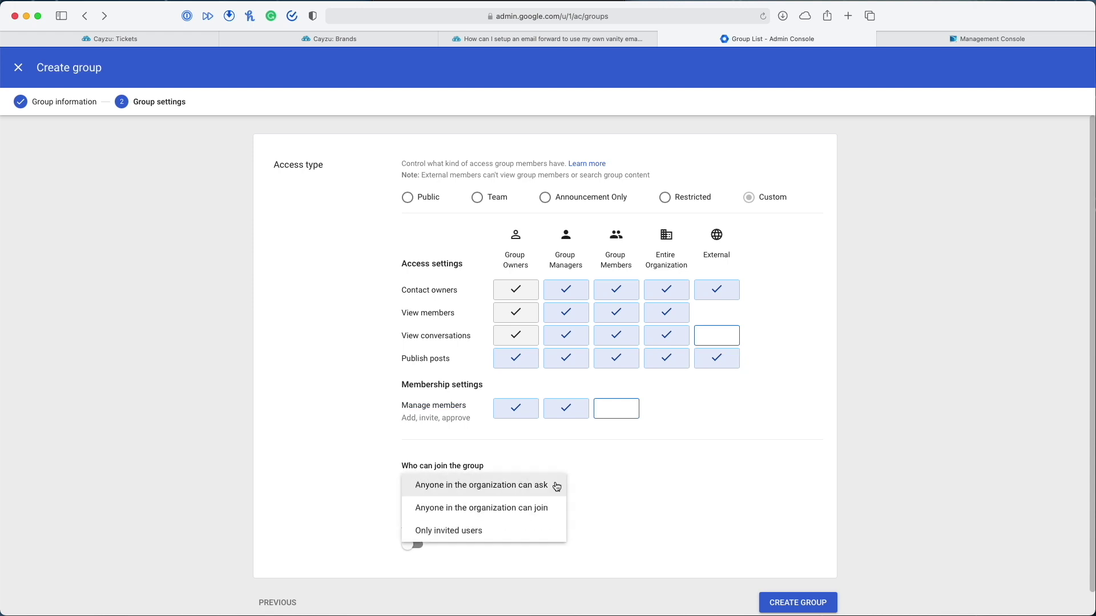
click(468, 490)
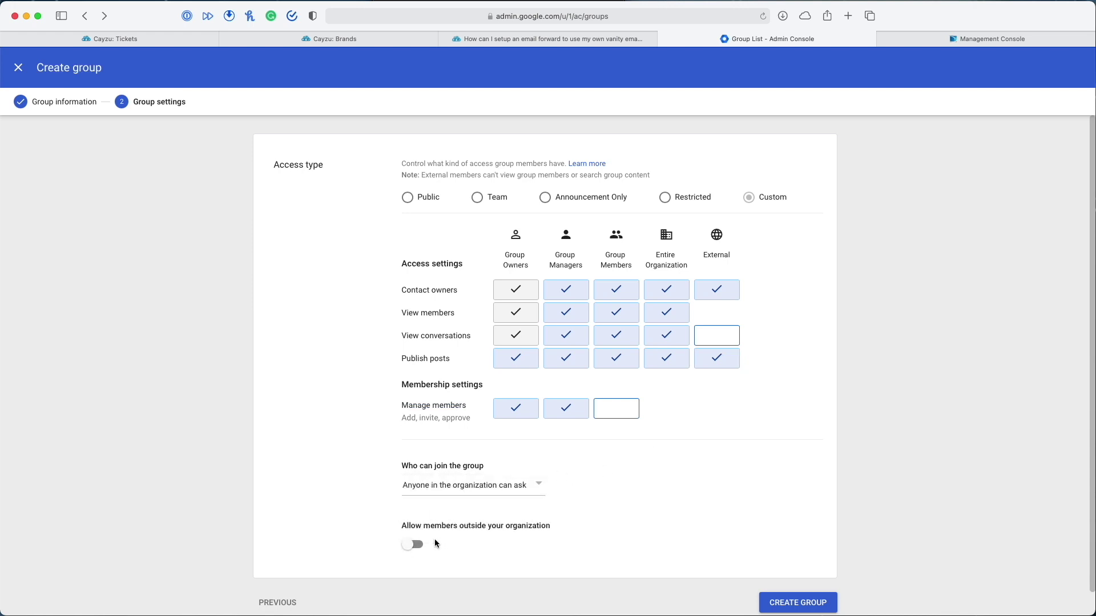
click(414, 545)
scroll(566, 533, down, 1)
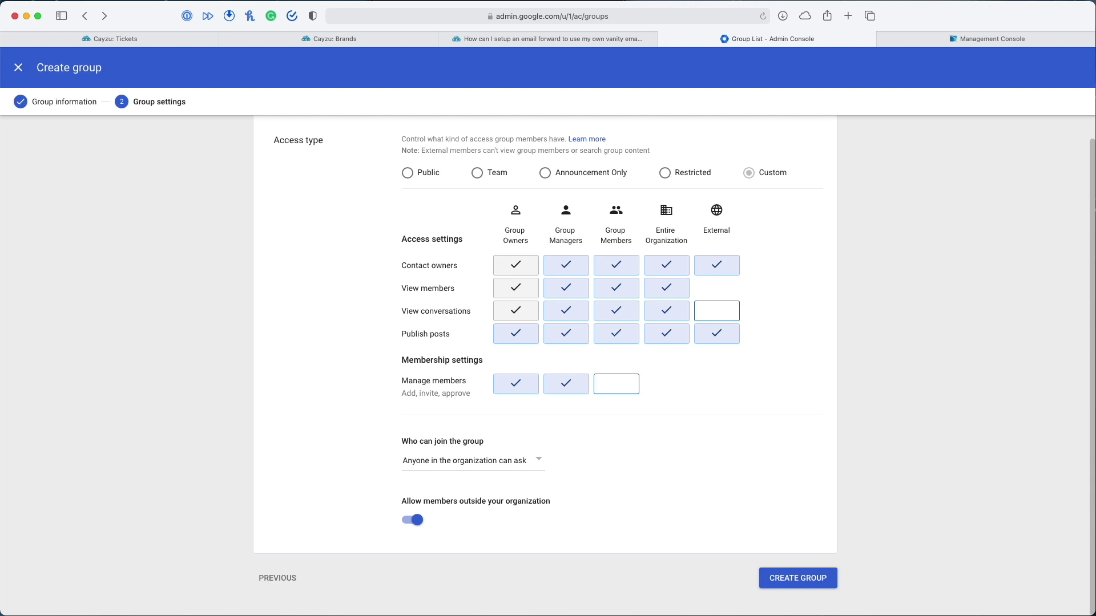
Recopy the Cayzu forwarding address, then finish creating the Support group
click(326, 38)
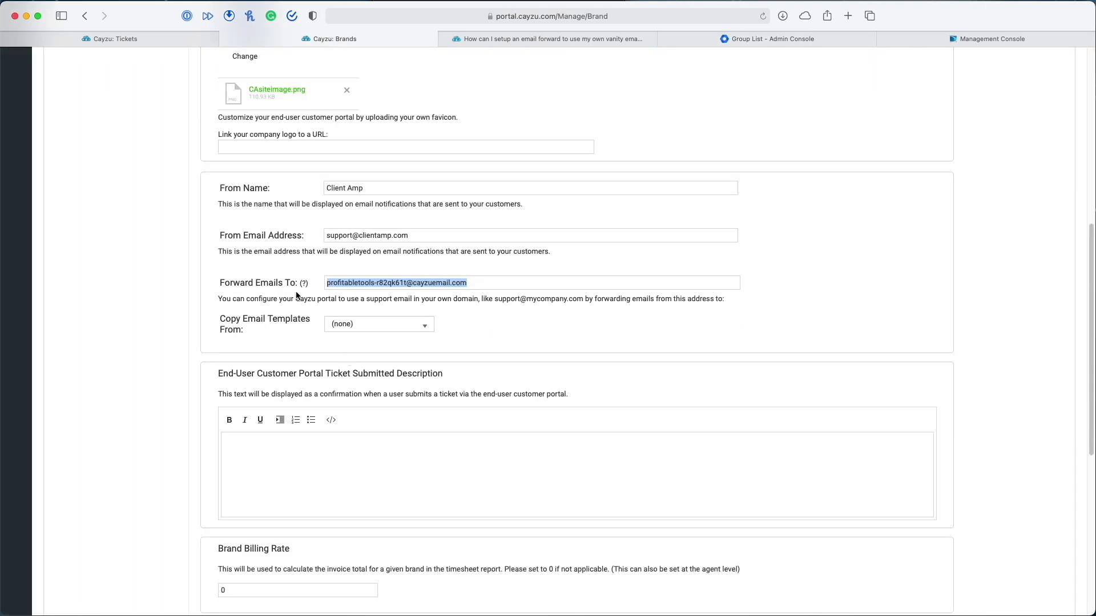
click(450, 284)
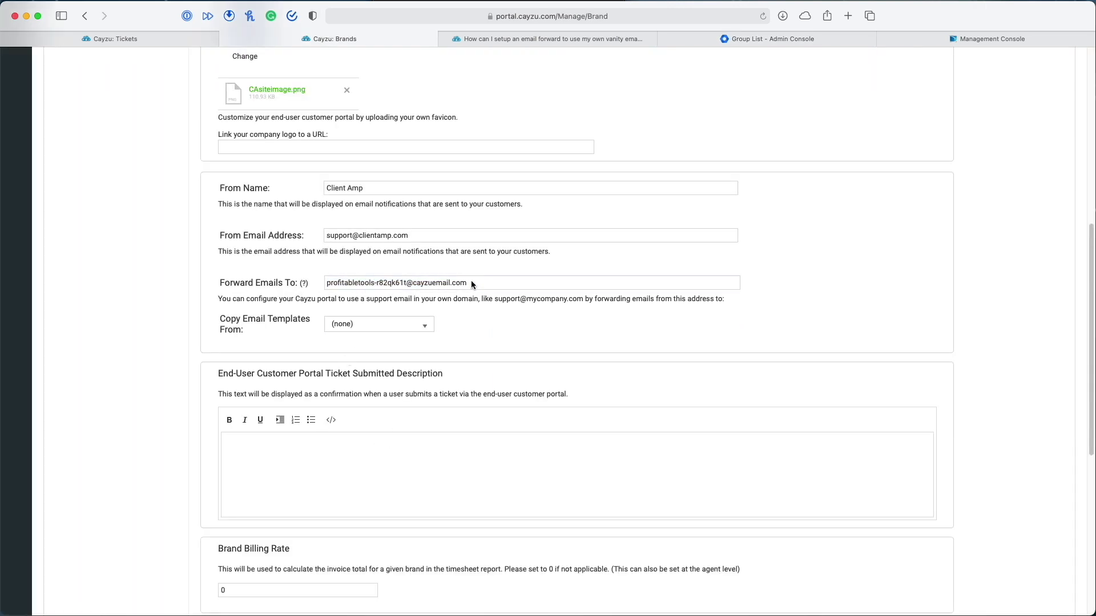
triple_click(470, 282)
key(super+c)
click(799, 38)
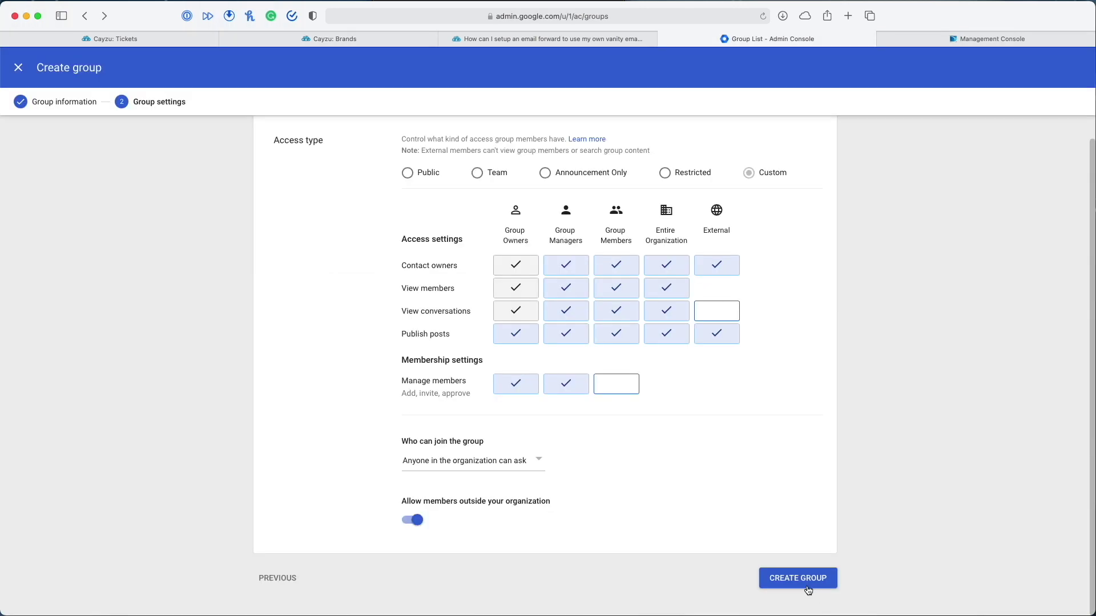
click(807, 589)
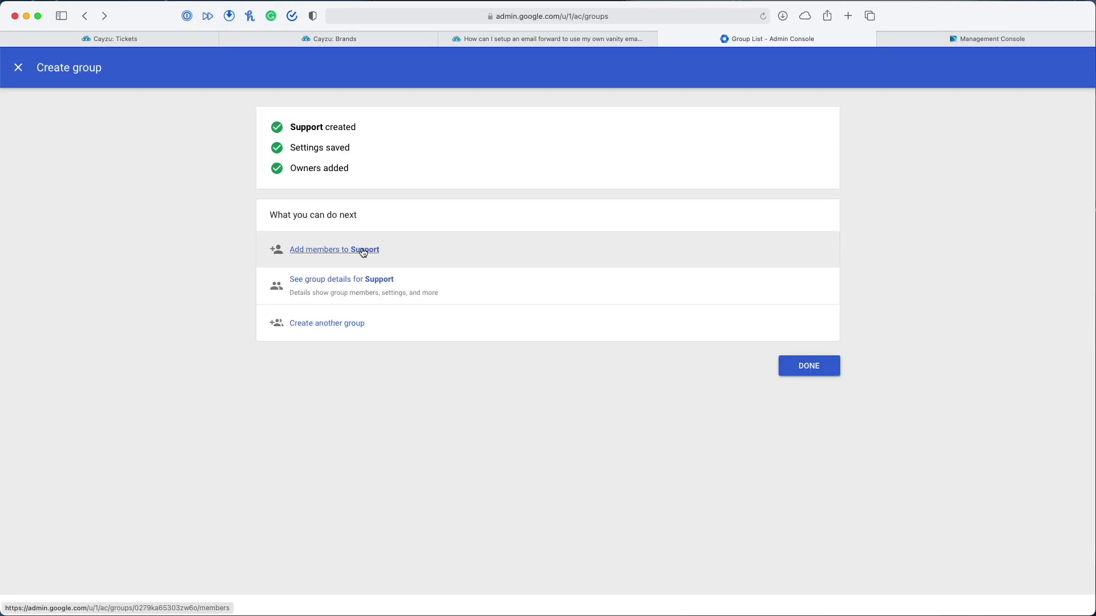
Add the Cayzu forwarding address as a Support member and remove the owner account
click(337, 251)
click(327, 171)
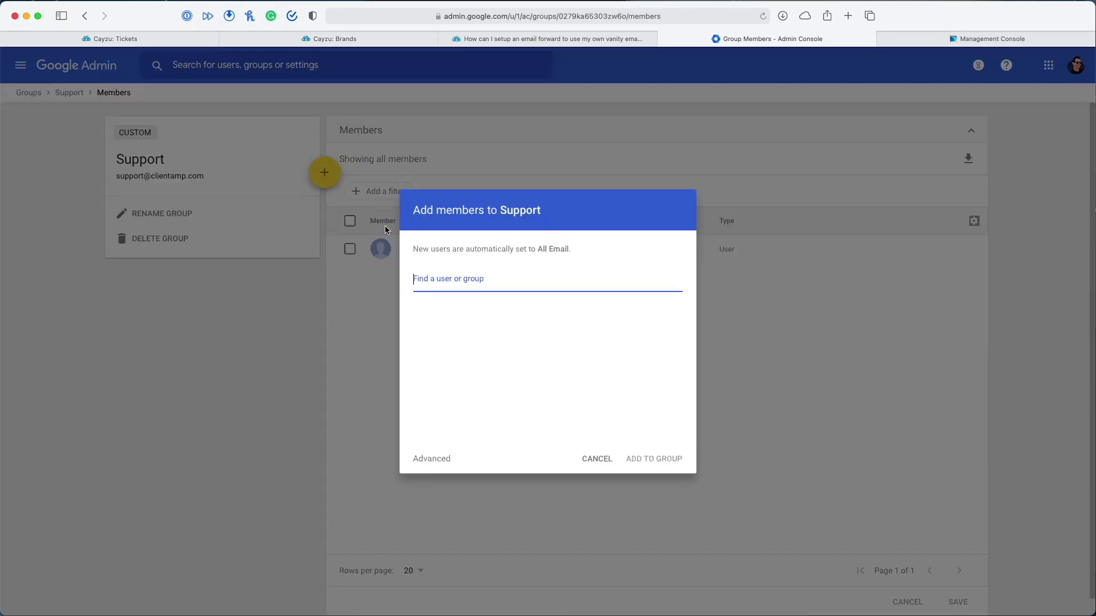
key(super+v)
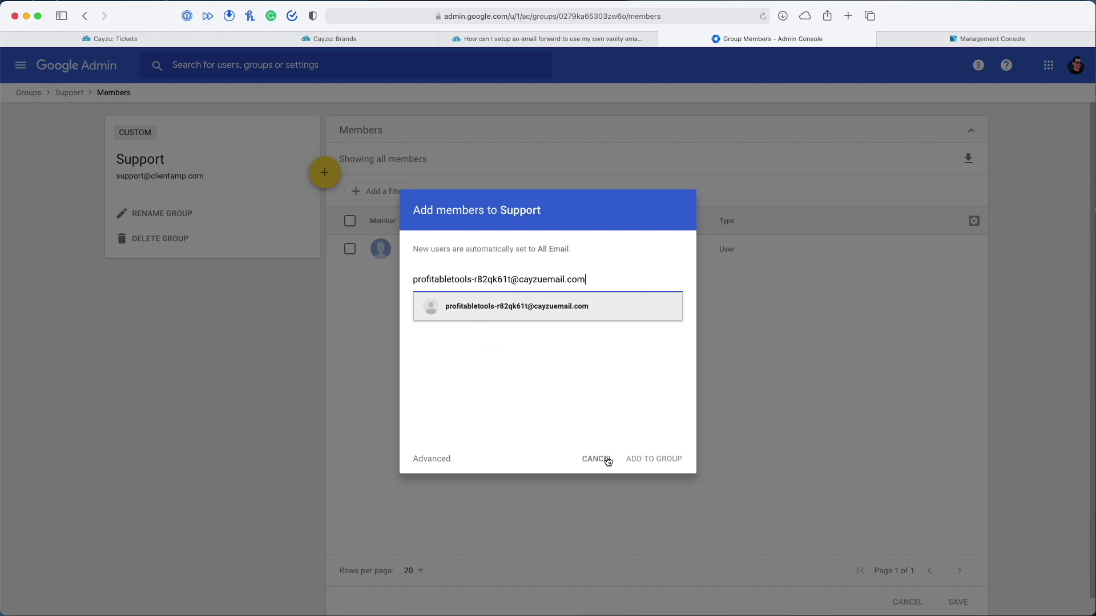
click(656, 458)
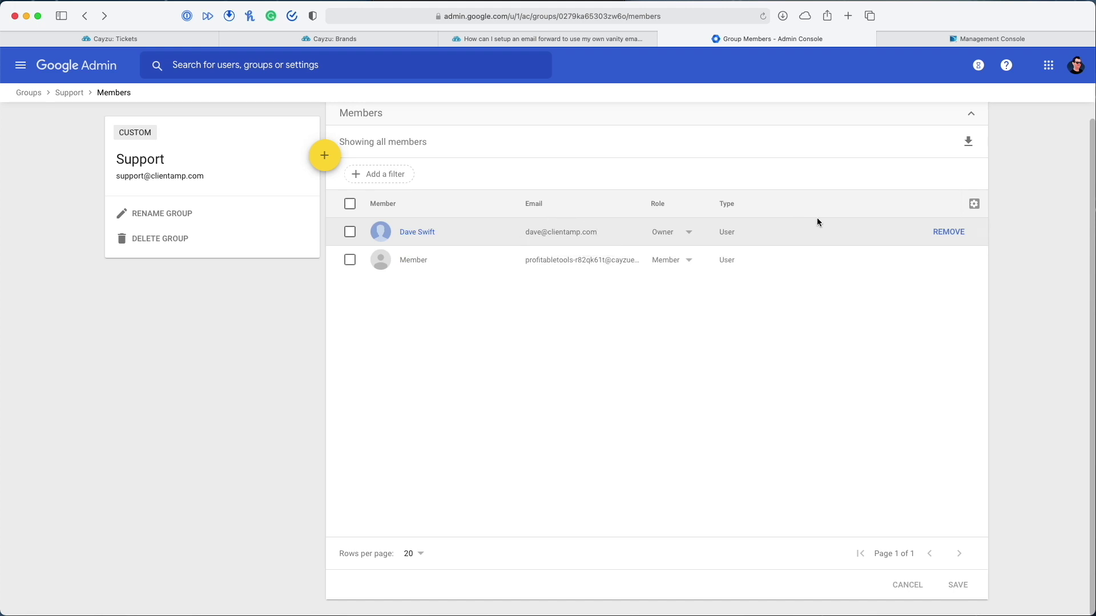
click(940, 232)
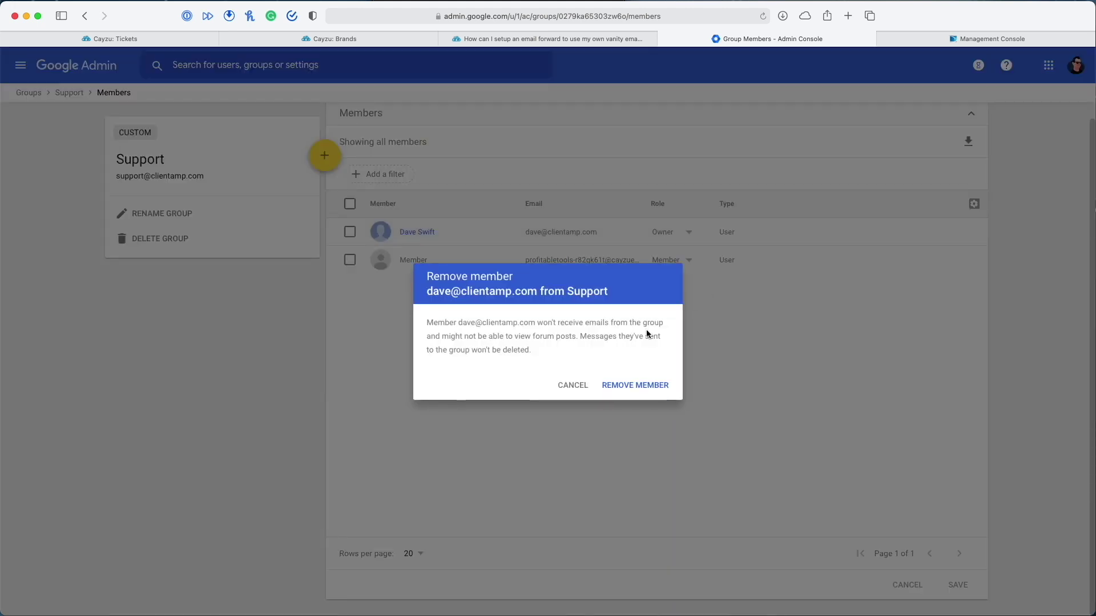
click(660, 387)
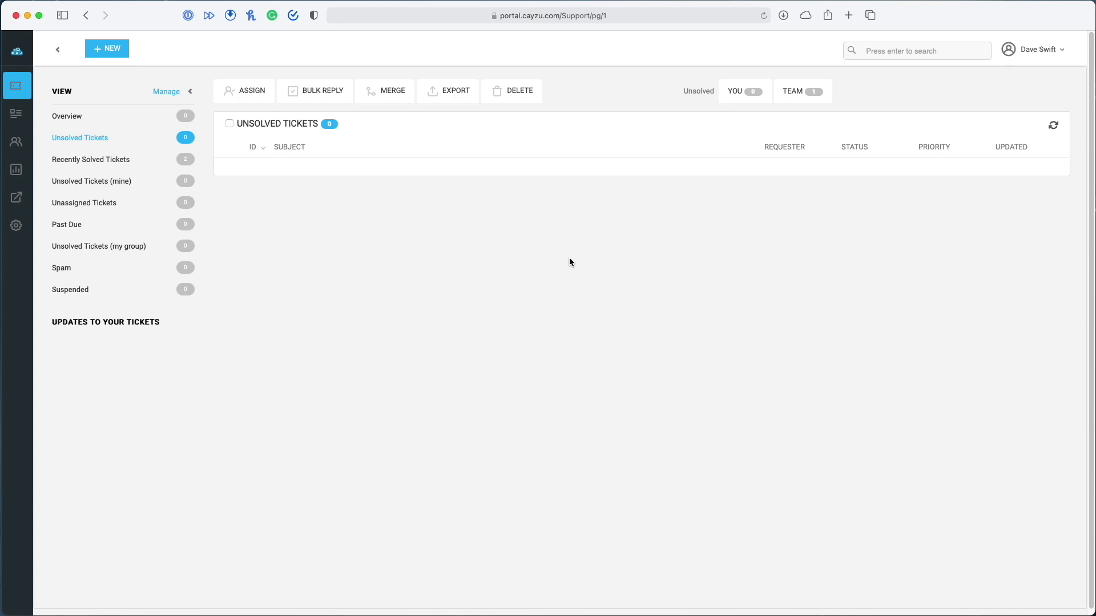
Check the recipient and send the 'Help me out!' test email to Client Amp Support
drag(0, 130, 753, 119)
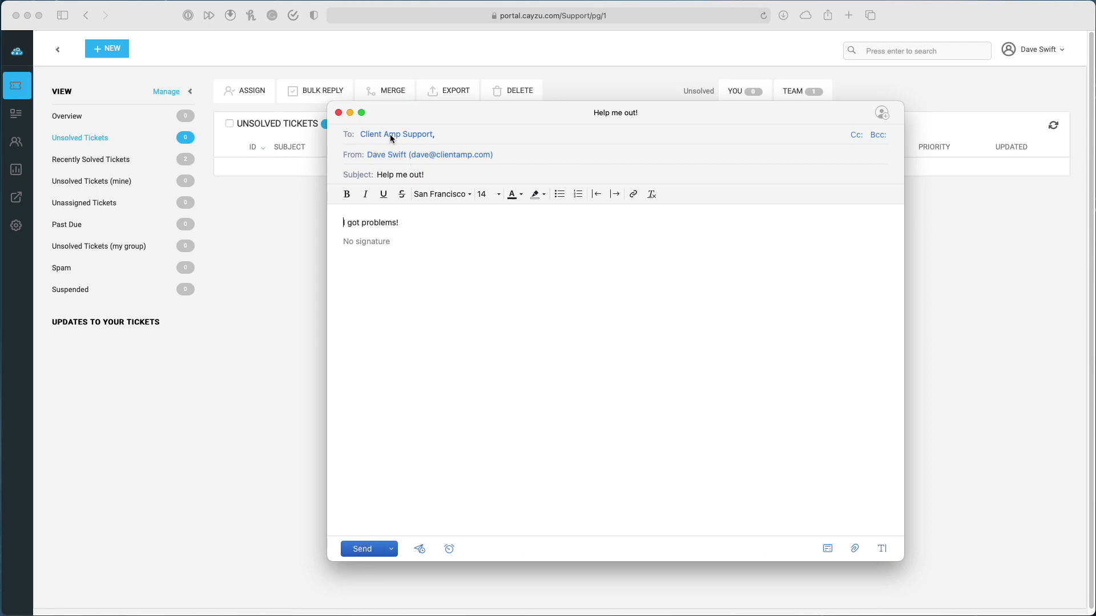
double_click(412, 134)
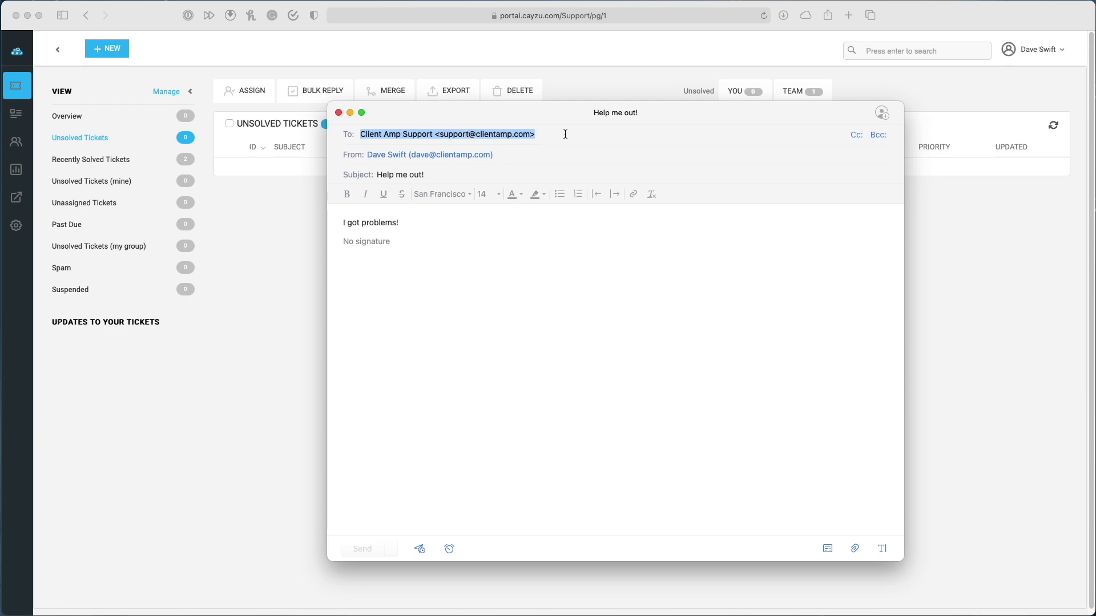
click(451, 257)
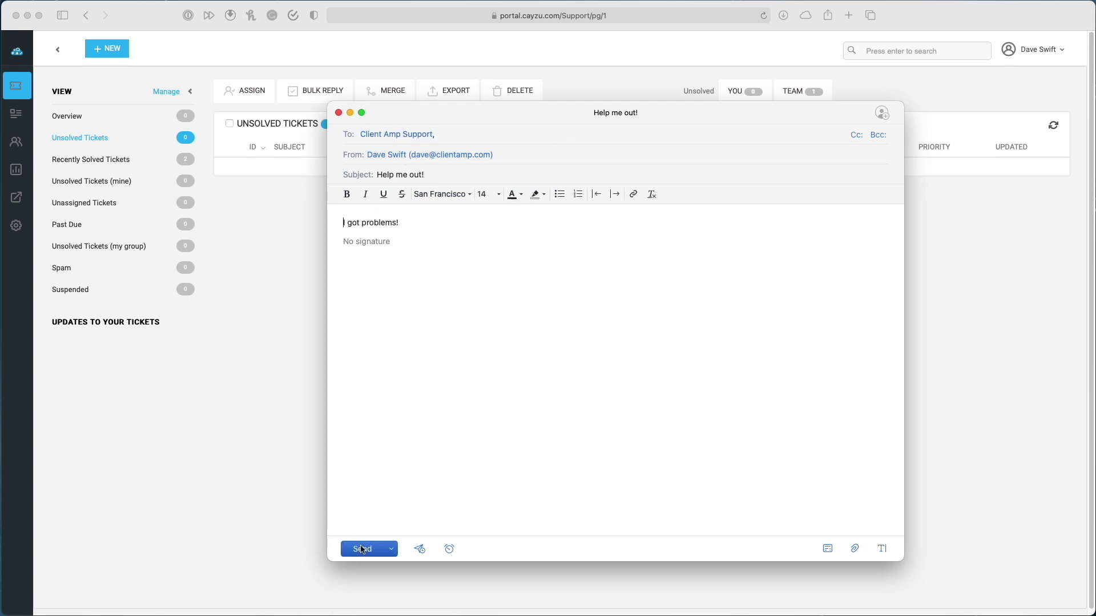
click(364, 549)
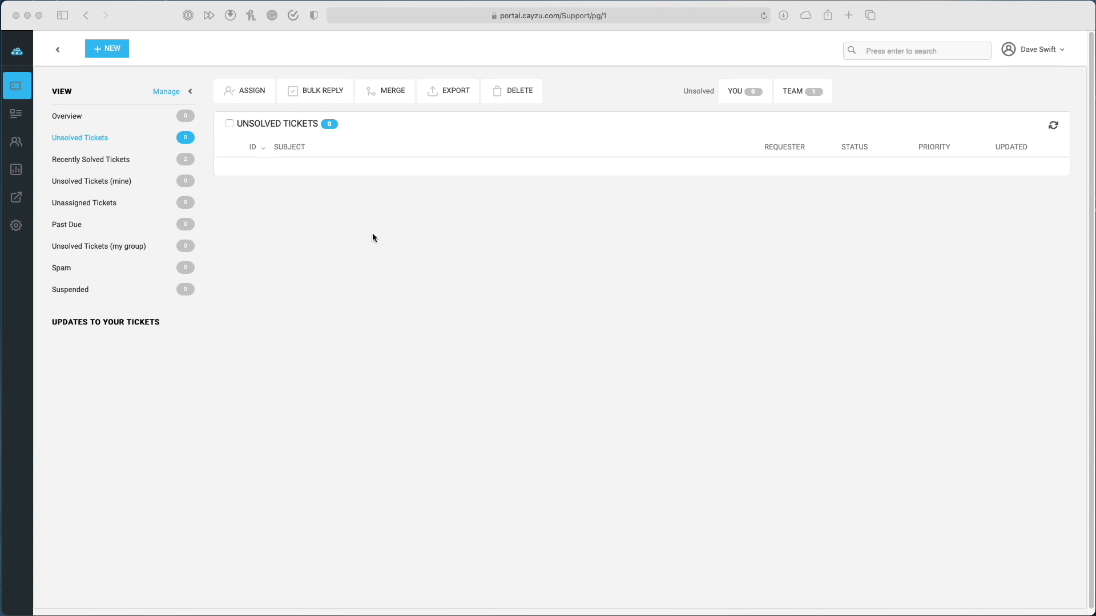
Open the 'Help me out!' ticket and toggle between Internal Note and Reply modes
click(463, 251)
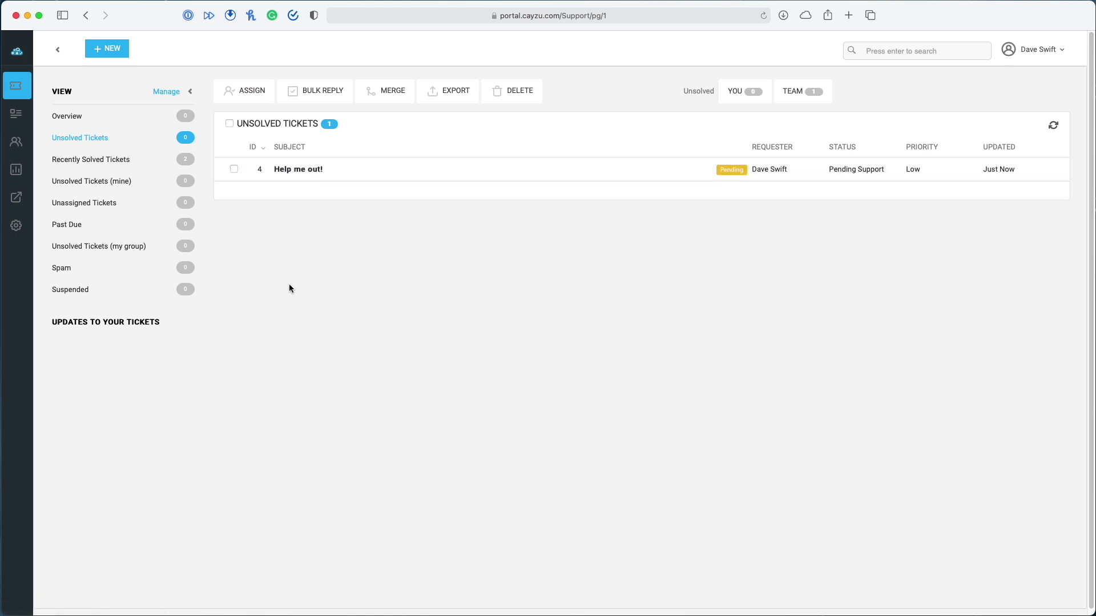
click(290, 168)
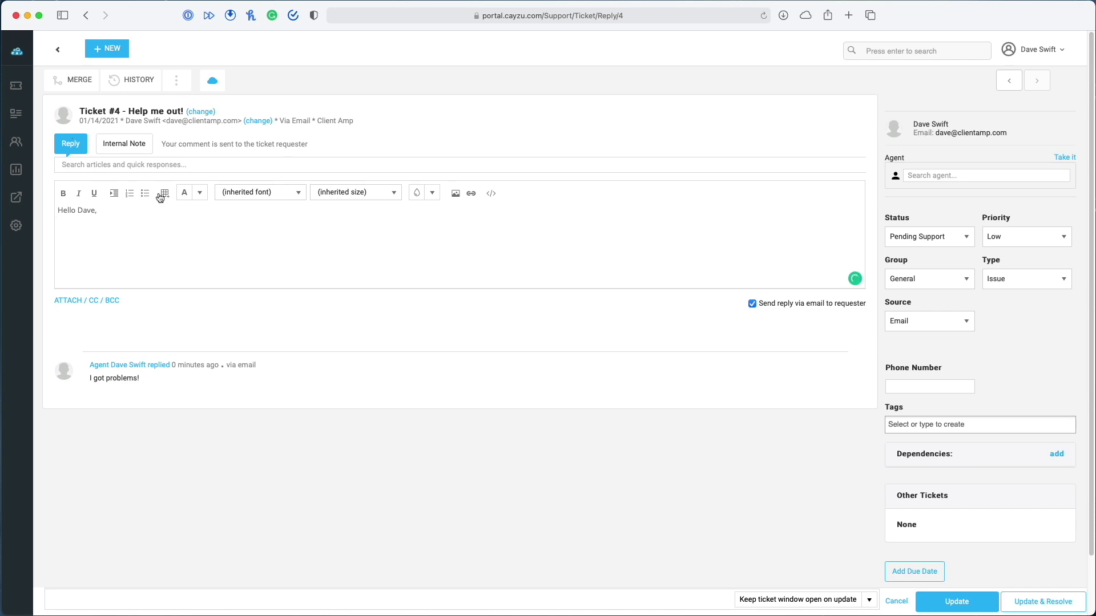
click(114, 150)
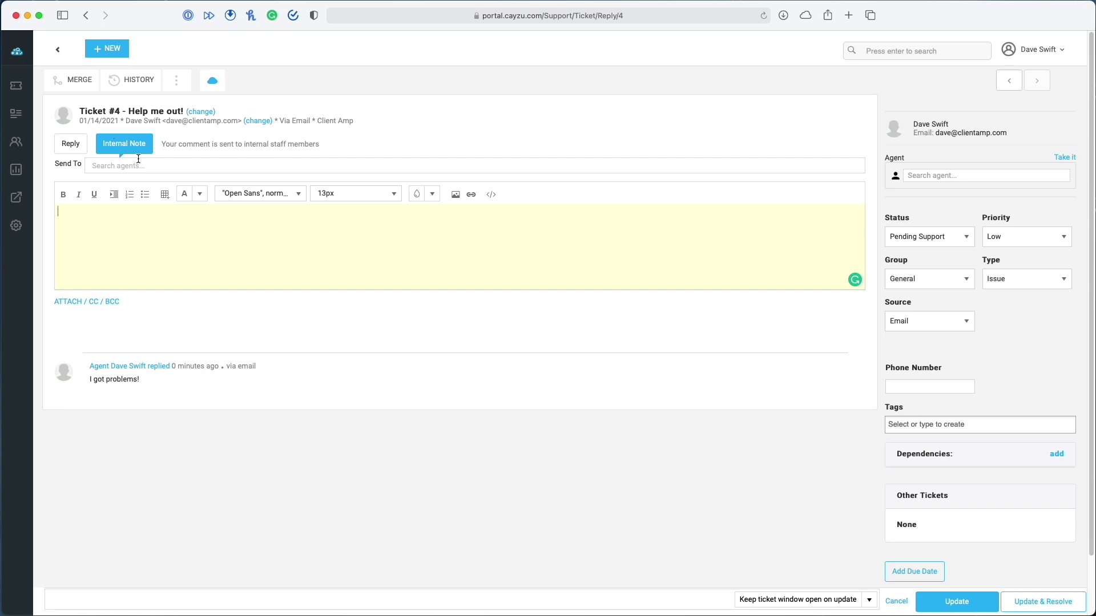
click(67, 144)
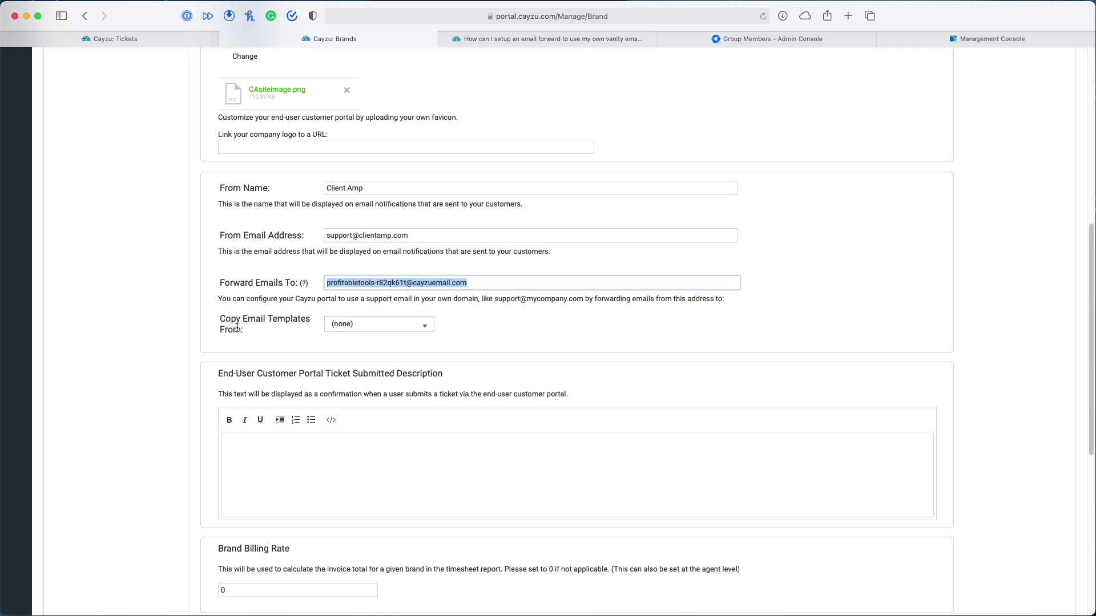
Leave template copying at (none), and add then remove Italiano so only English is supported
click(411, 324)
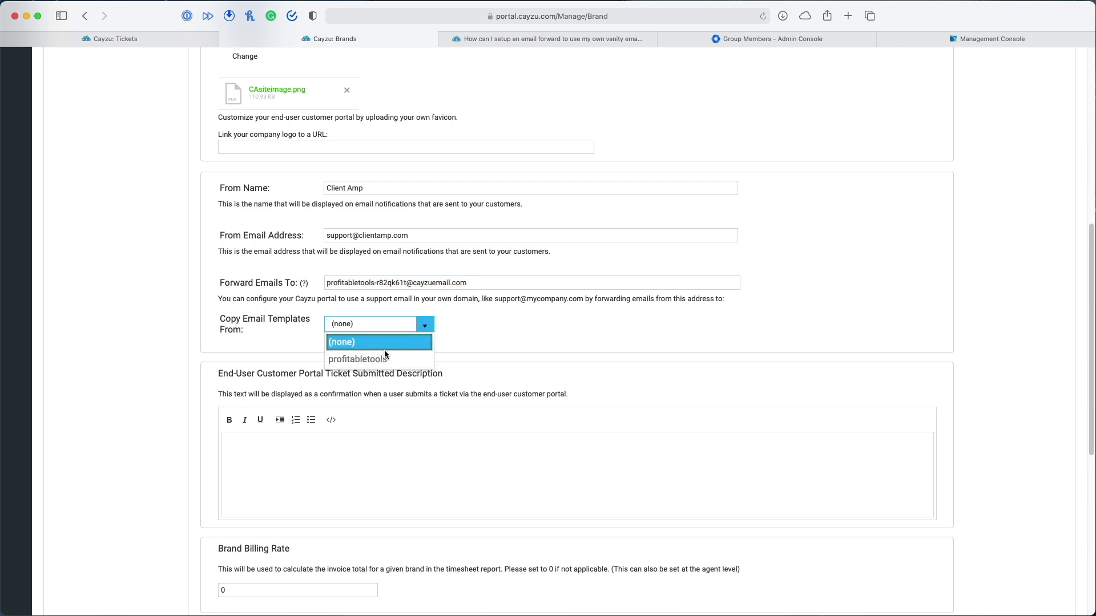
click(489, 330)
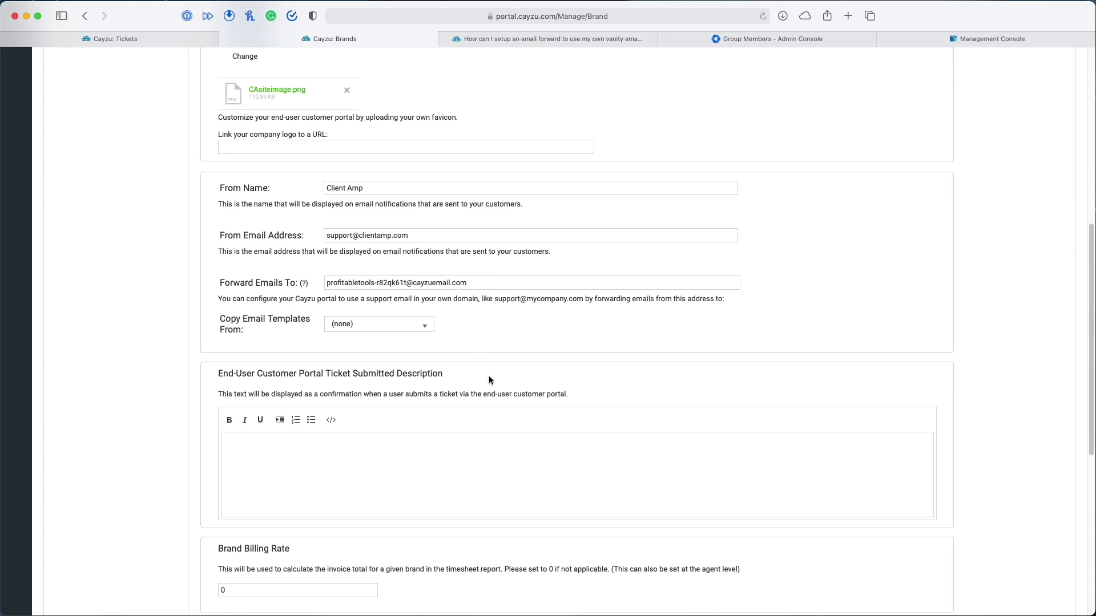
scroll(531, 443, down, 5)
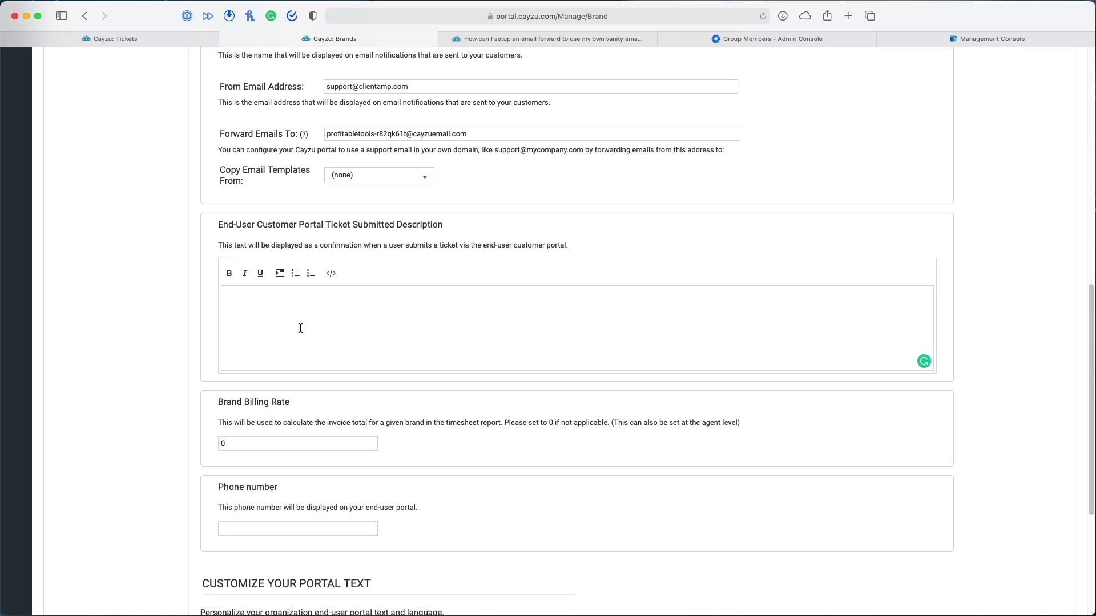
scroll(258, 438, down, 3)
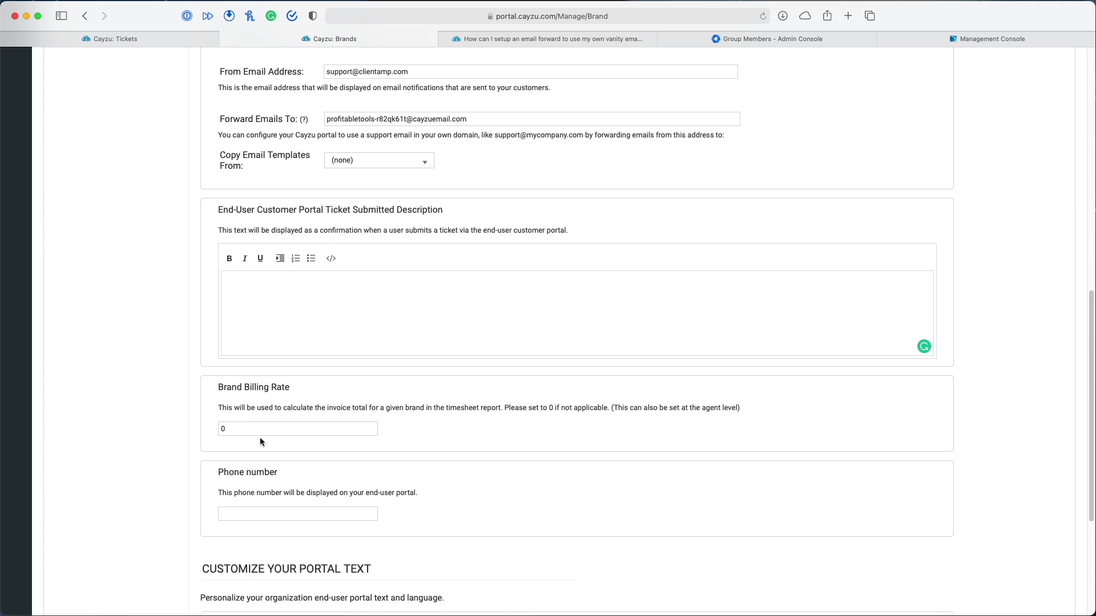
scroll(313, 447, down, 3)
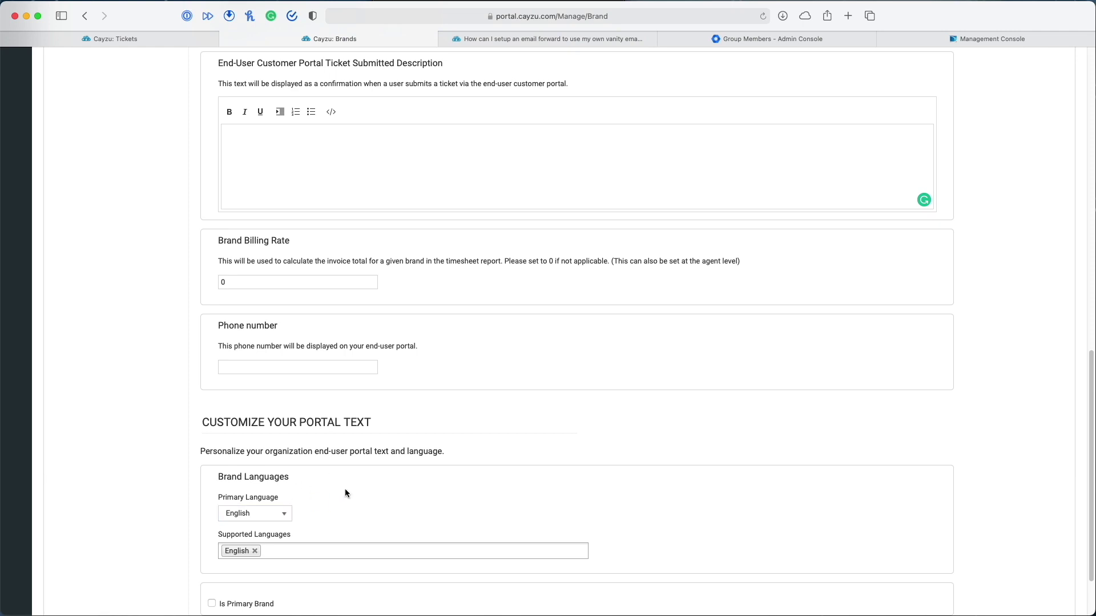
scroll(343, 491, down, 3)
click(280, 470)
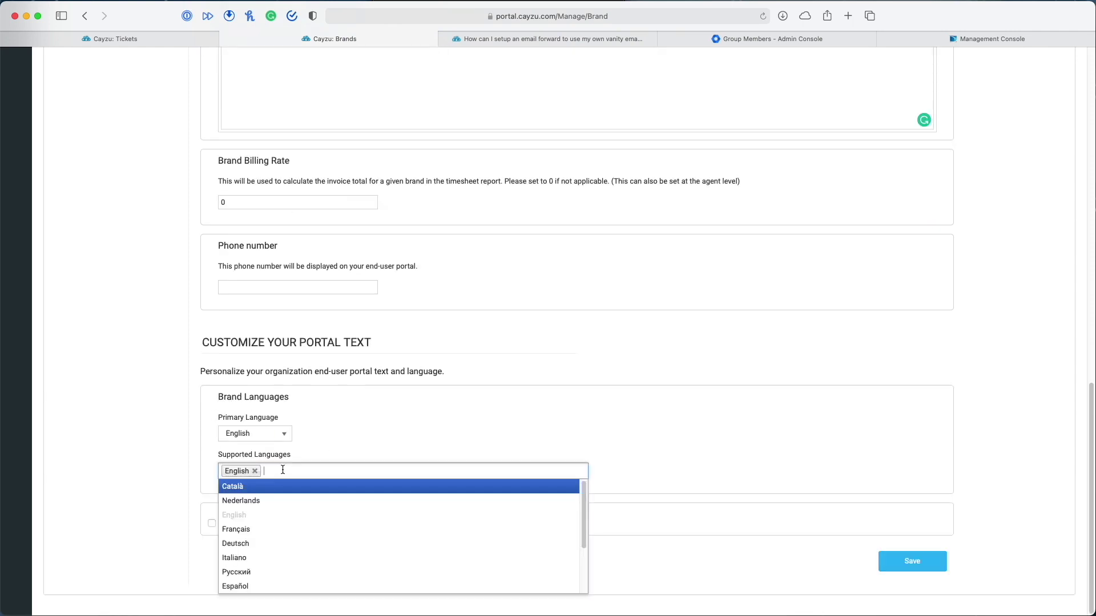
click(294, 559)
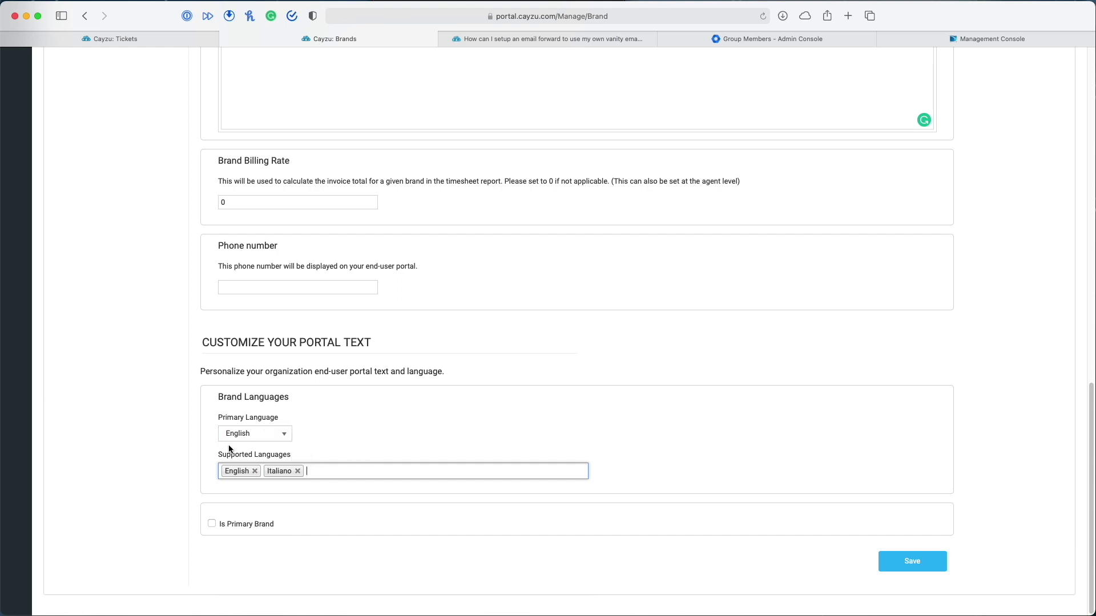
click(297, 471)
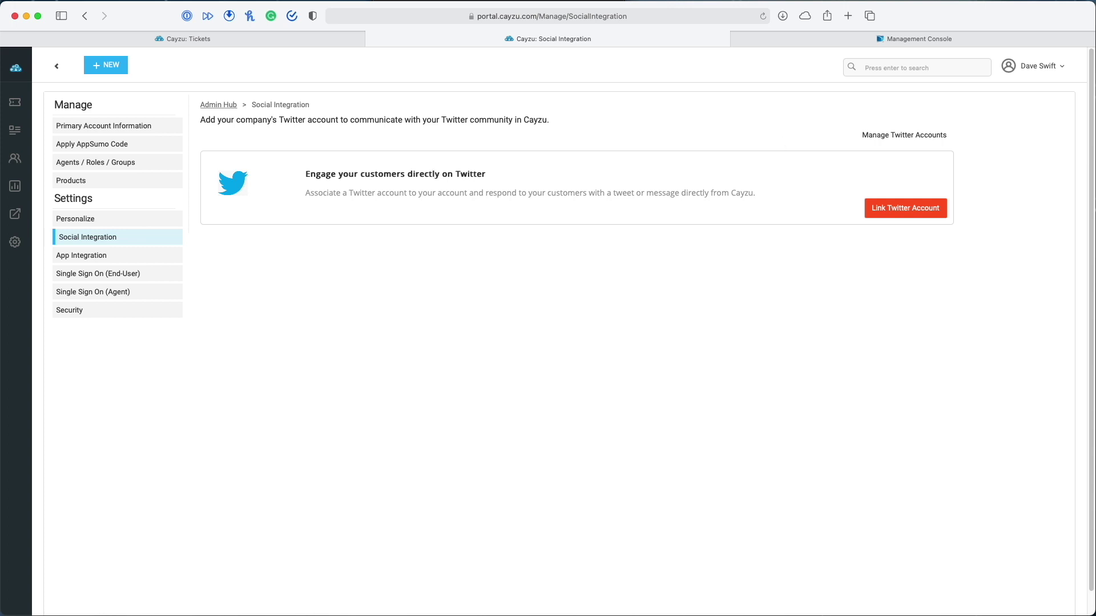
Add a Twitter account to the helpdesk and authorize the app on Twitter
click(909, 209)
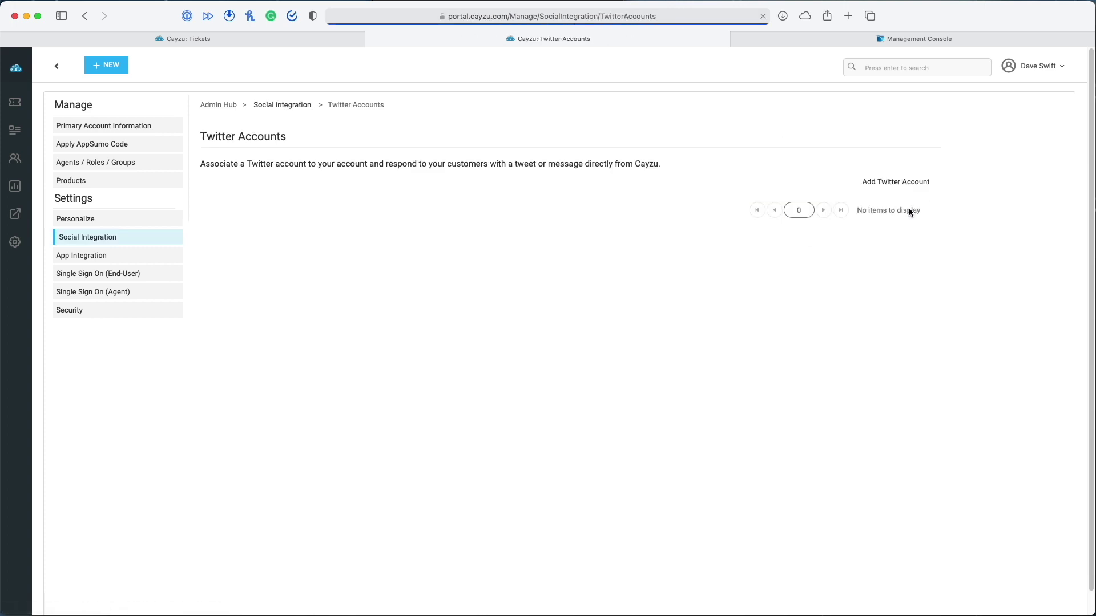
click(888, 182)
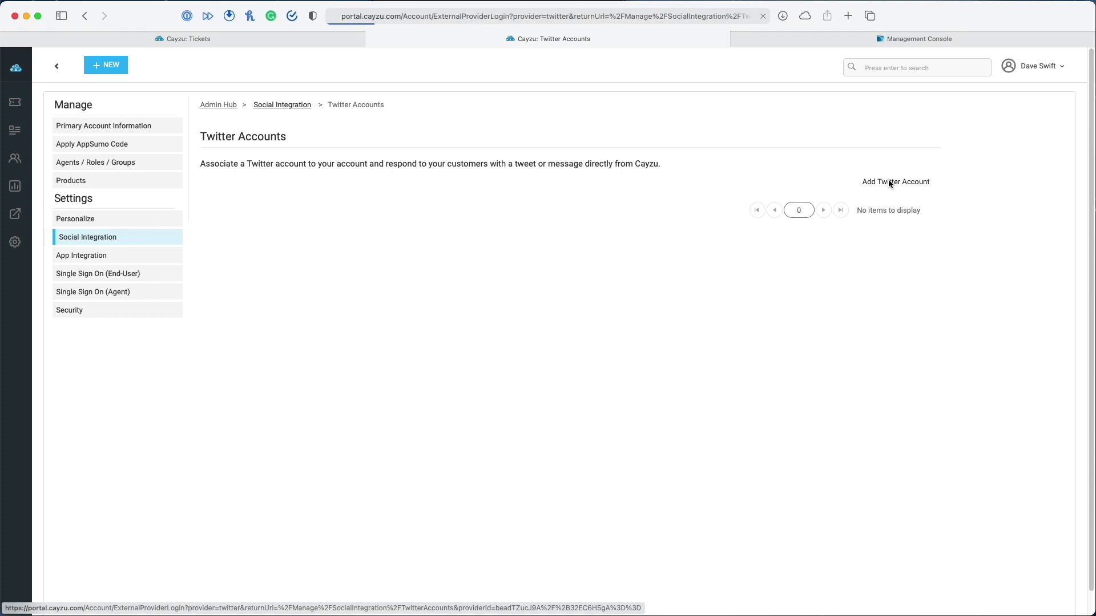
click(403, 244)
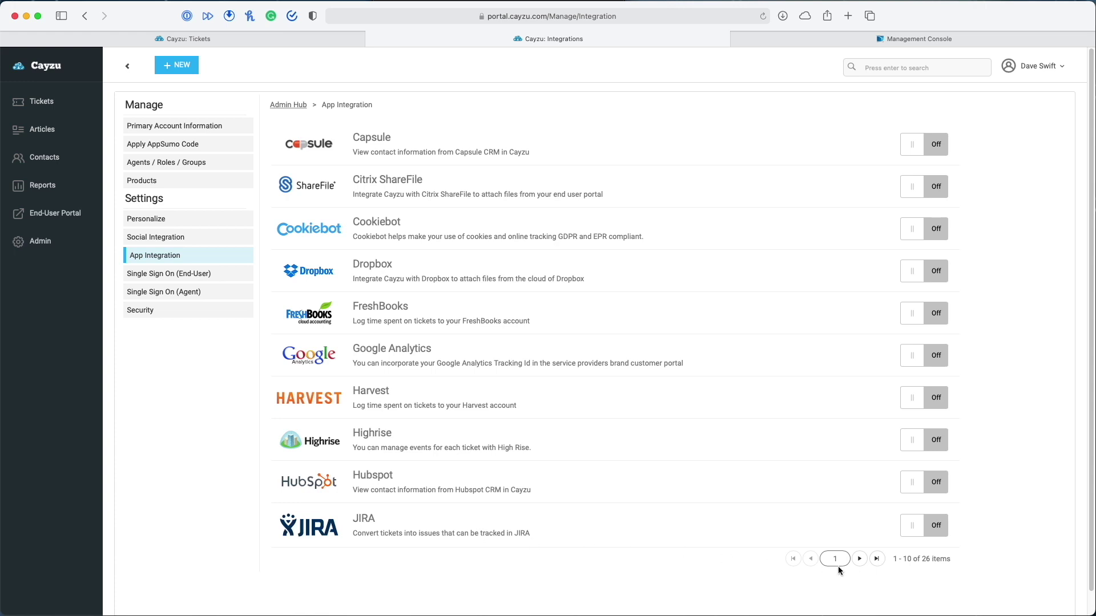
Page through the second and third pages of app integrations, then open Single Sign On (End-User)
click(859, 559)
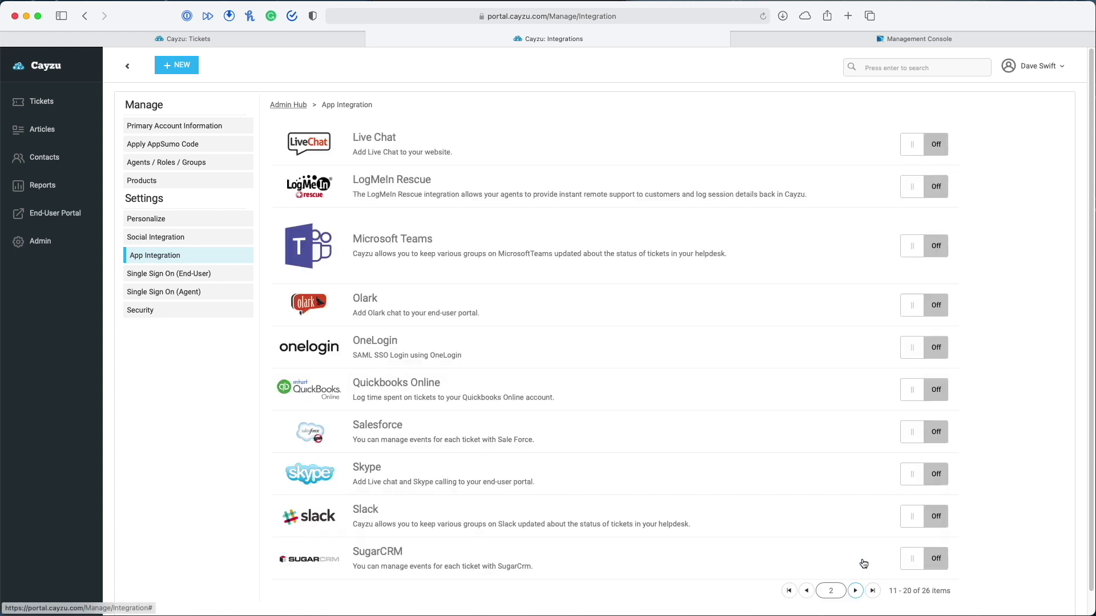
scroll(748, 427, down, 1)
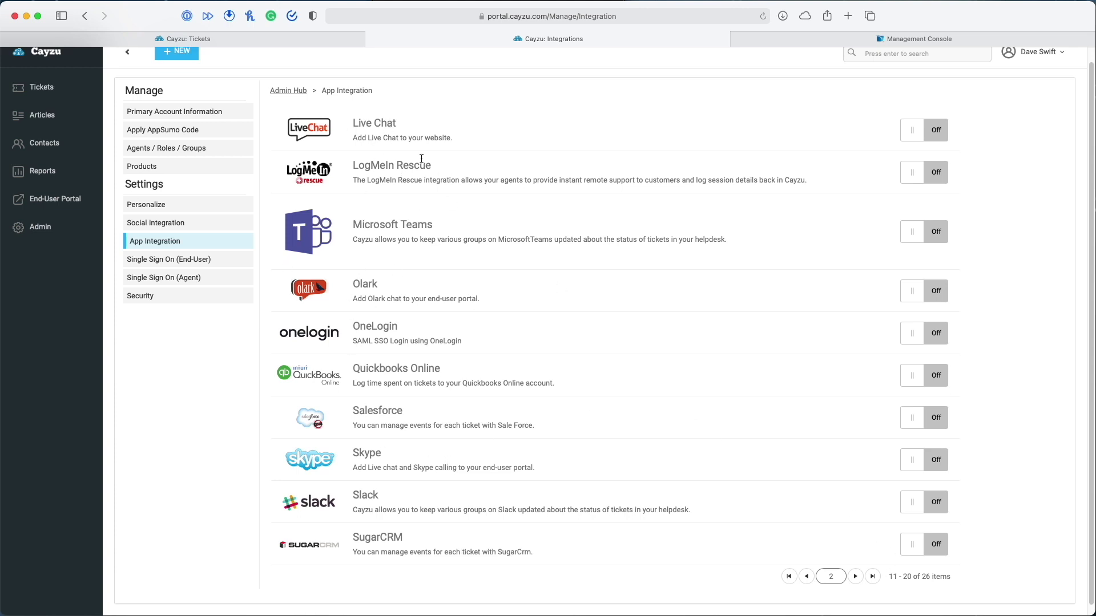
click(855, 576)
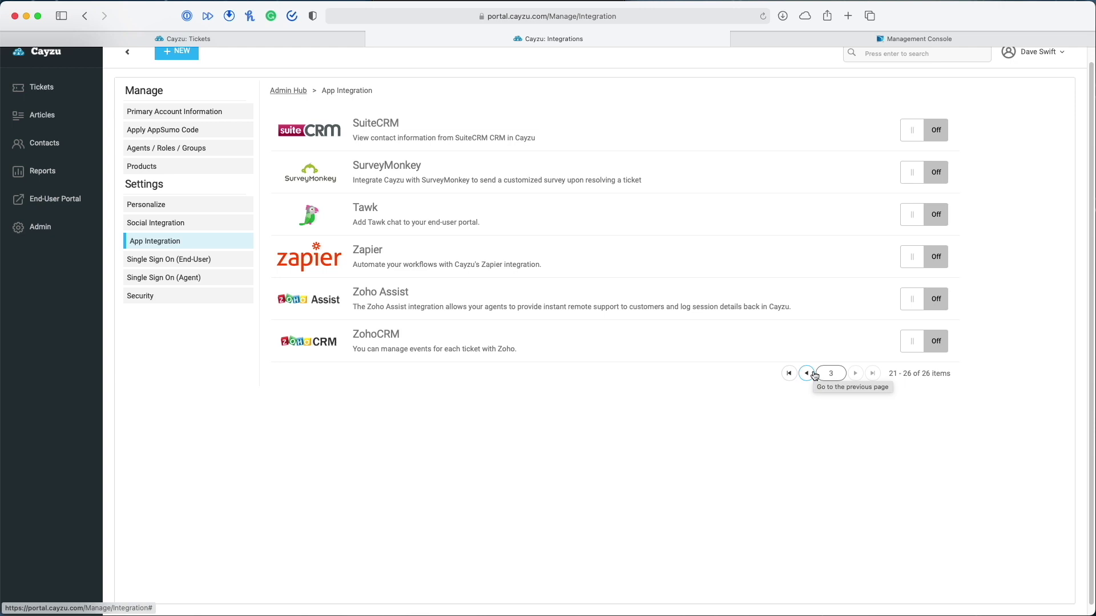
click(171, 262)
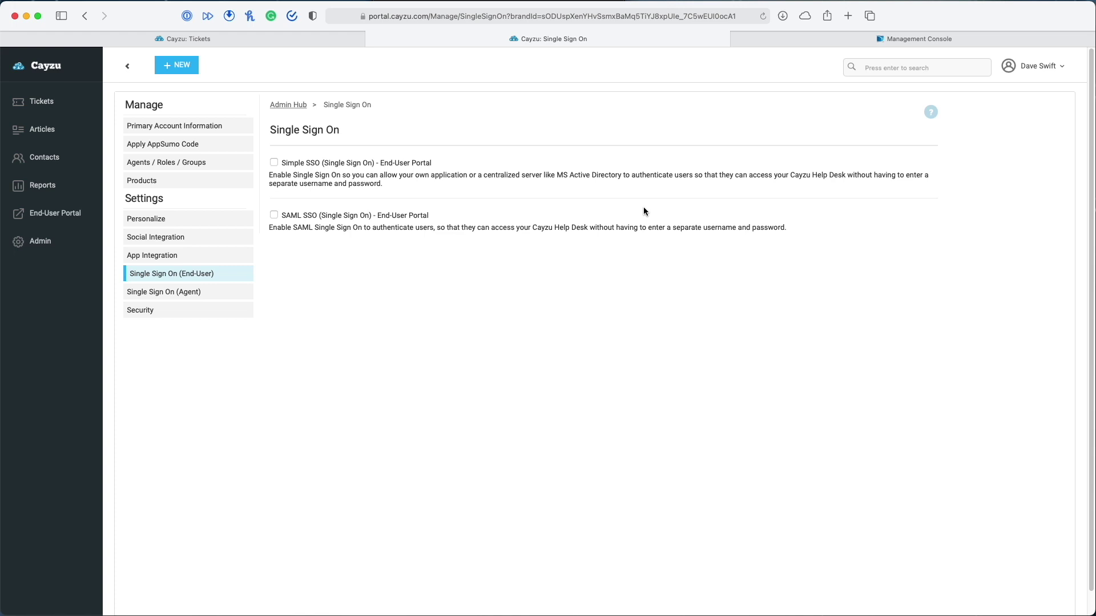
Review the Single Sign On (Agent) settings, then the Security settings
click(168, 294)
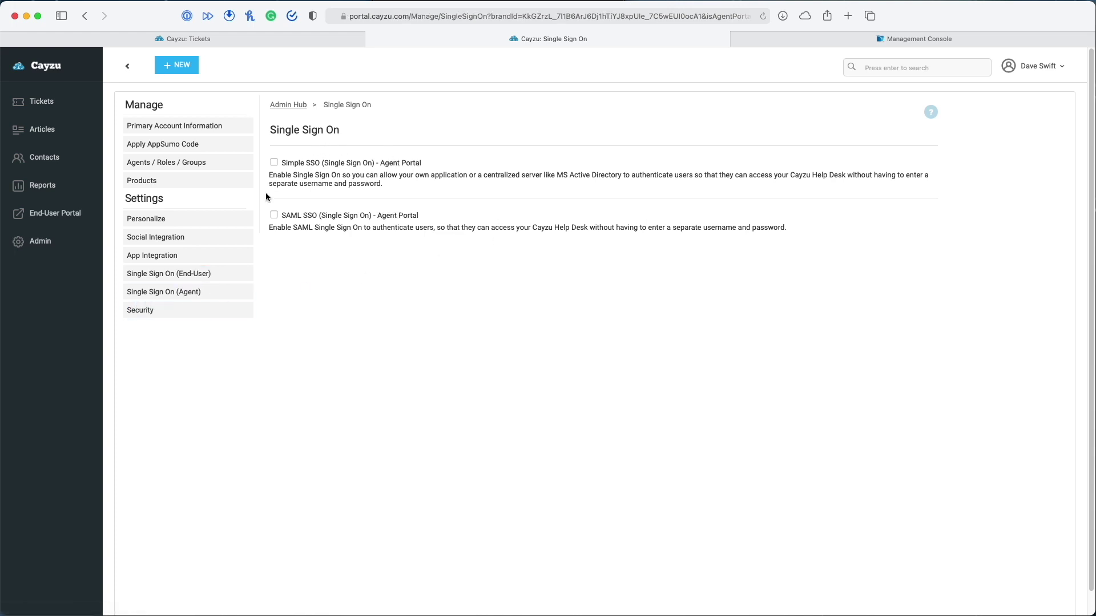
click(195, 277)
click(143, 310)
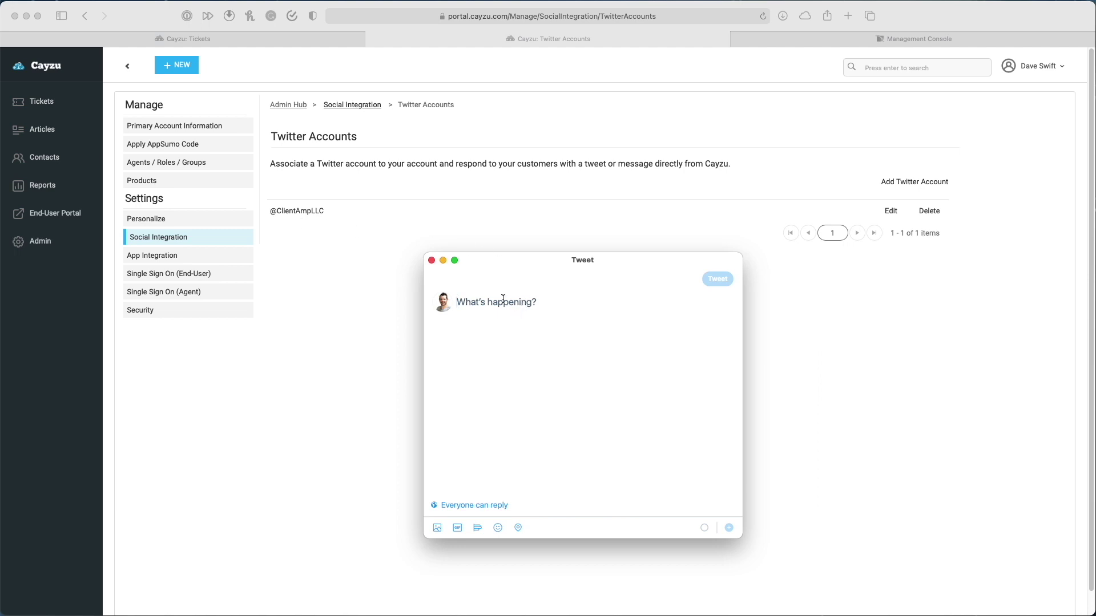
Post a test tweet mentioning the Client Amp account, then return to the Unsolved Tickets view
text(@client)
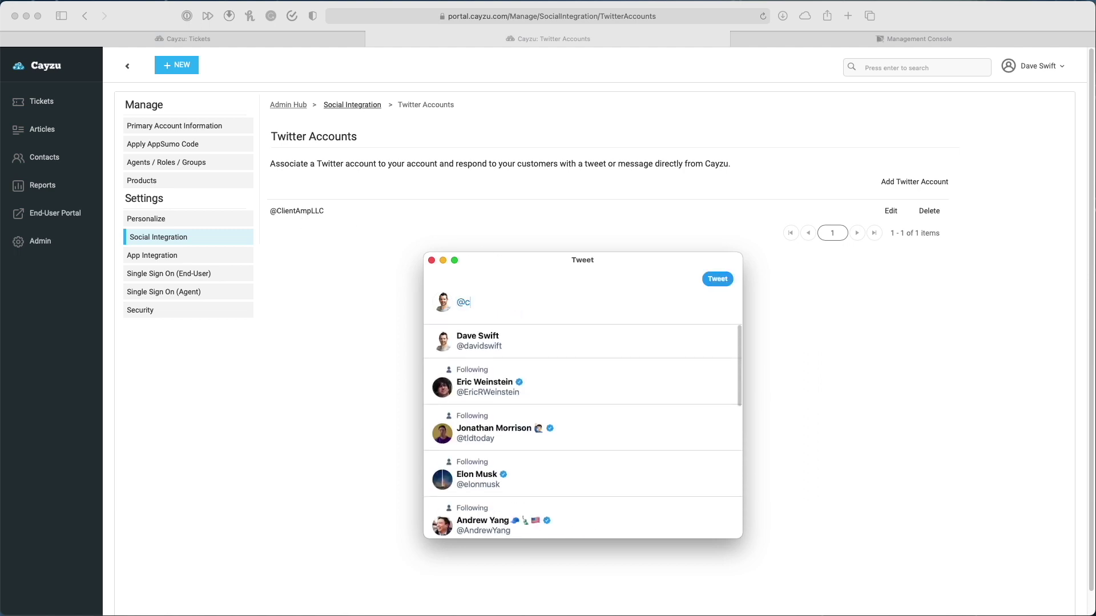
text(ampllc)
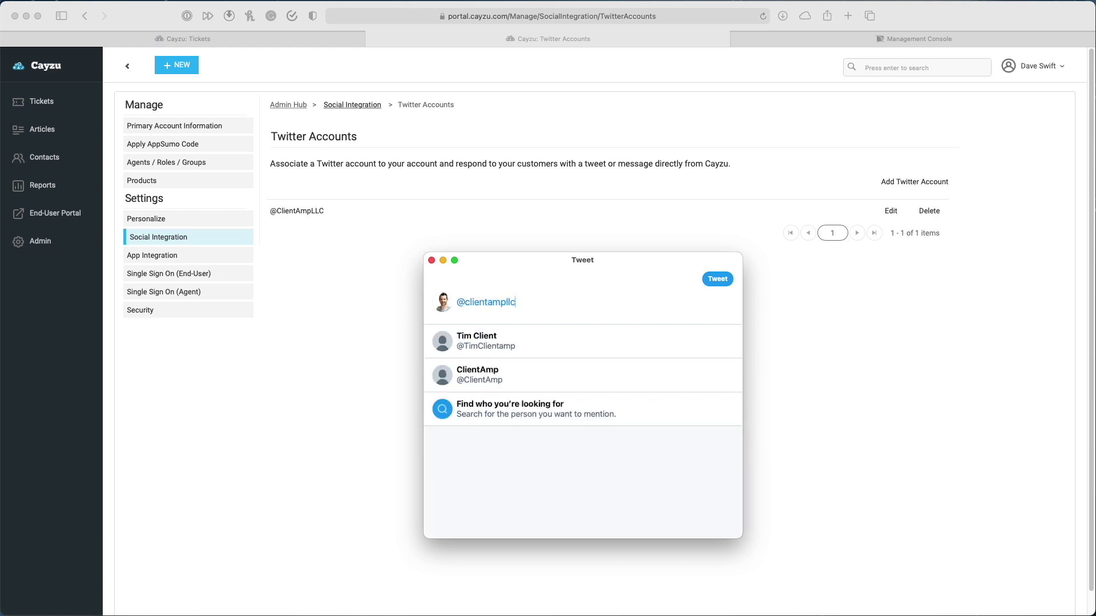
key(Return)
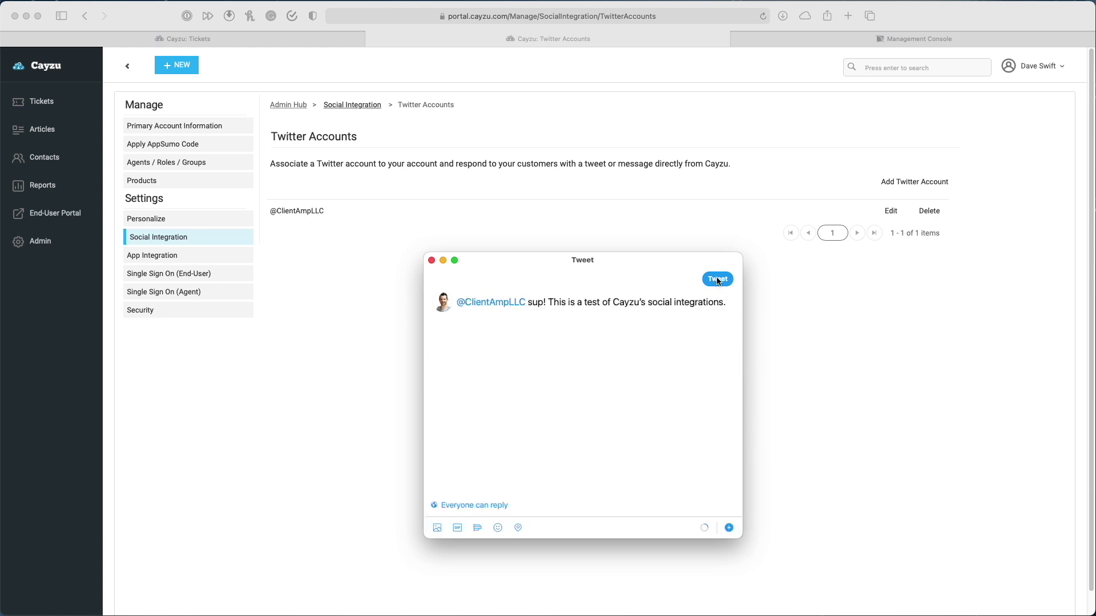
click(718, 279)
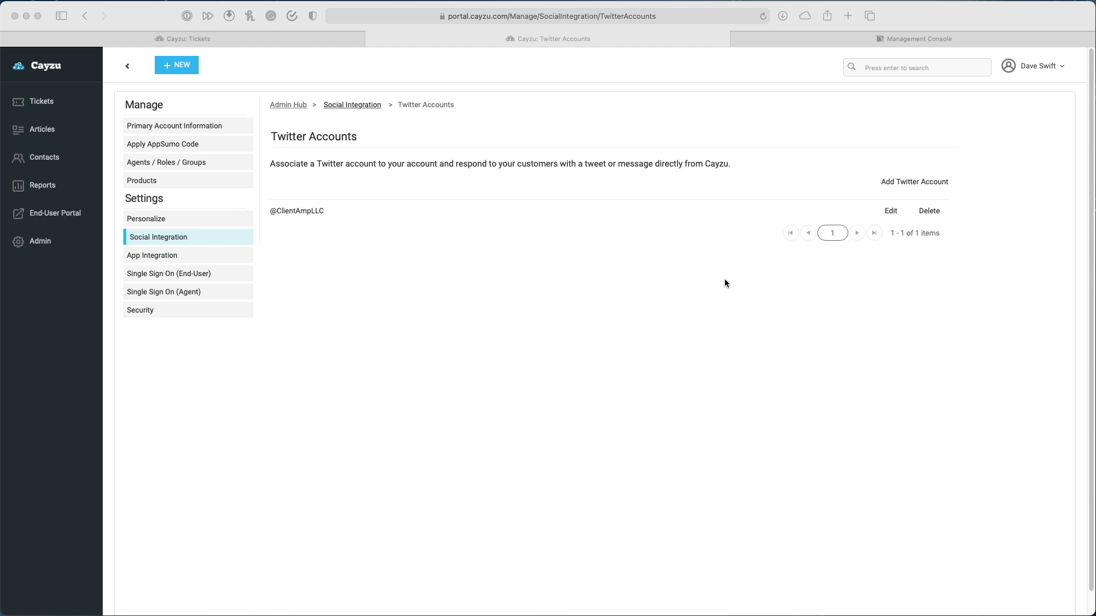
click(49, 103)
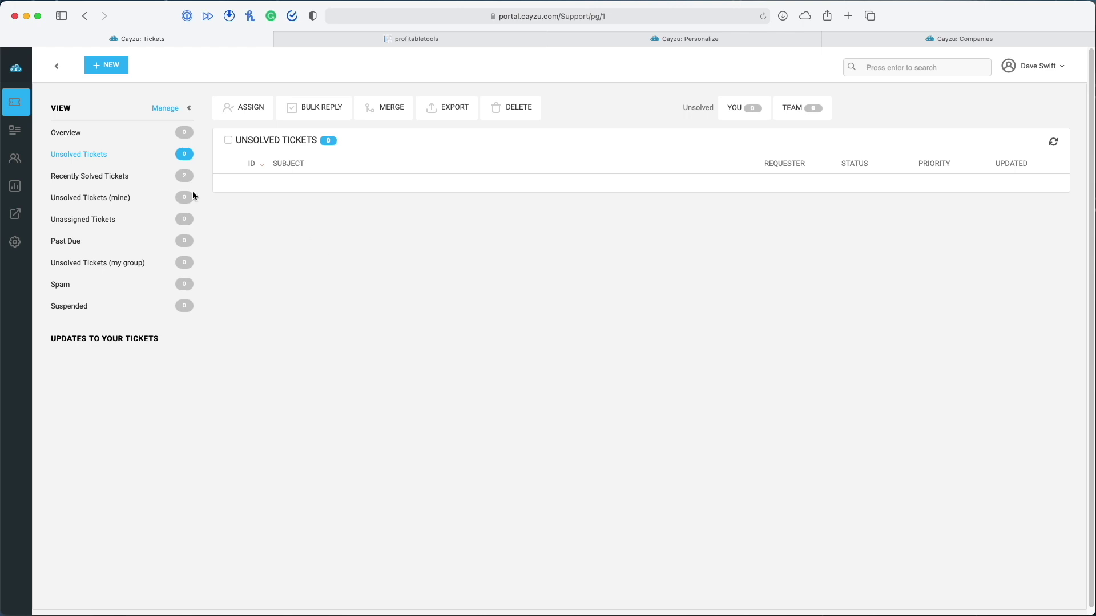
Open Email Setup from the Admin settings and choose the Client Amp brand
click(15, 242)
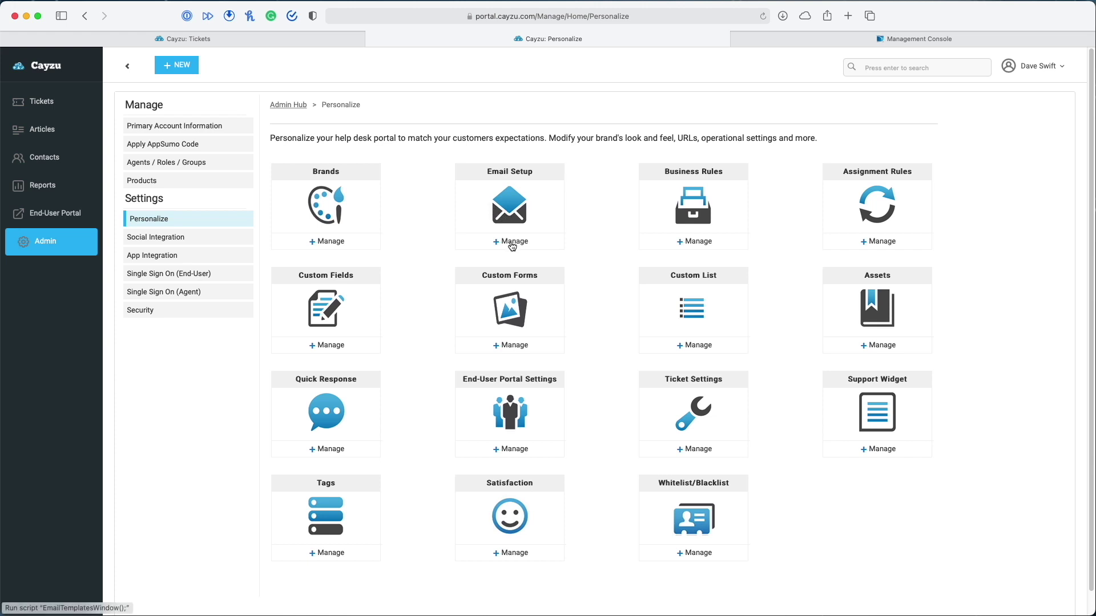
click(512, 243)
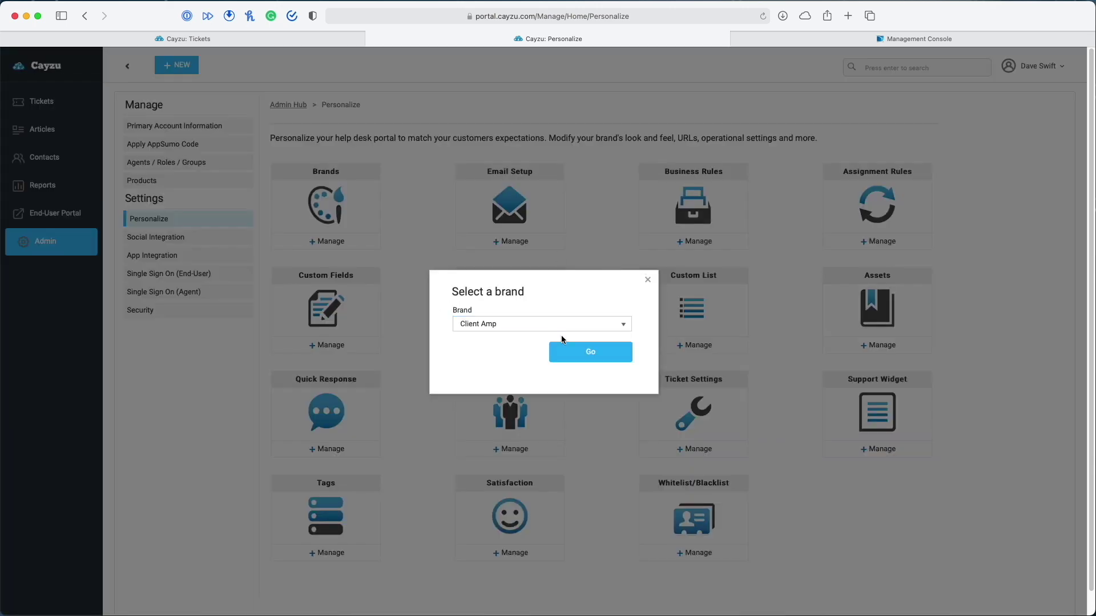
click(579, 356)
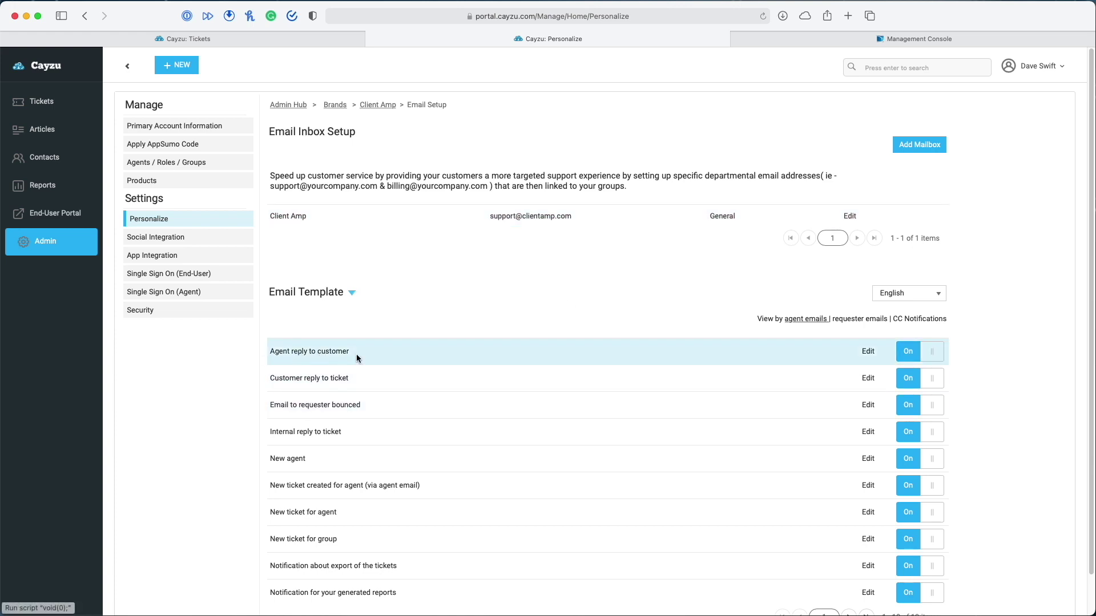
Inspect the Agent reply to customer template's %reply.contents% placeholder and save the template
scroll(356, 354, down, 2)
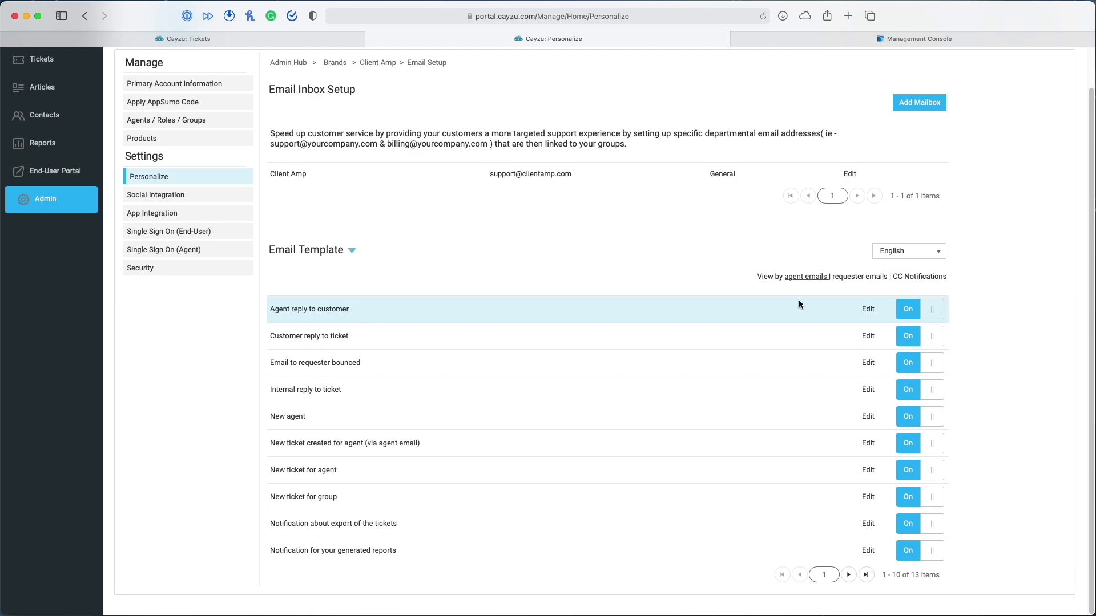
click(868, 309)
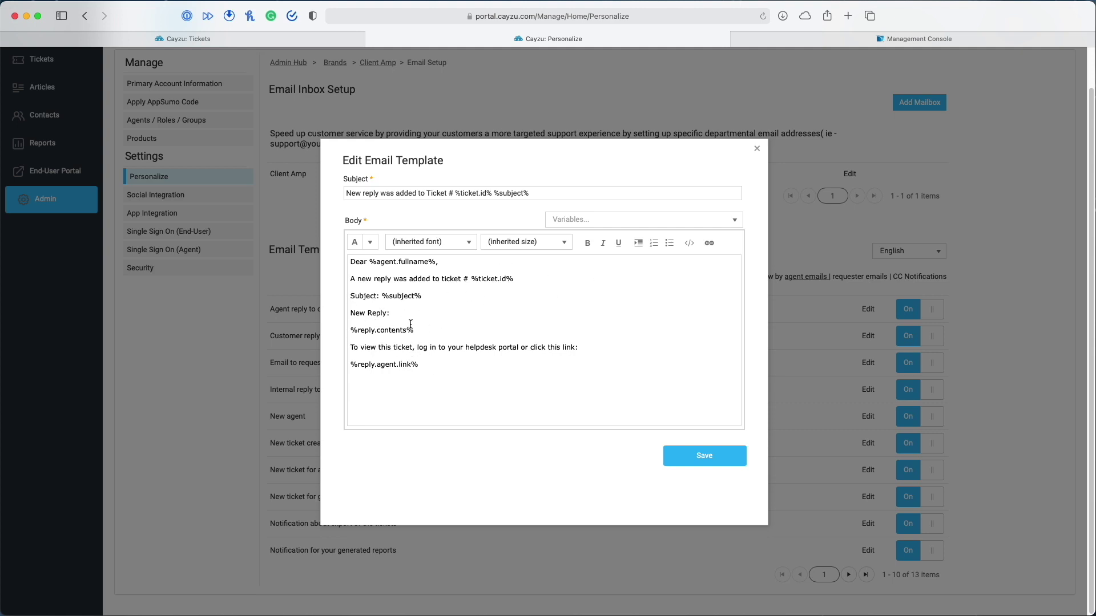
drag(422, 330, 333, 331)
click(477, 401)
scroll(475, 402, down, 1)
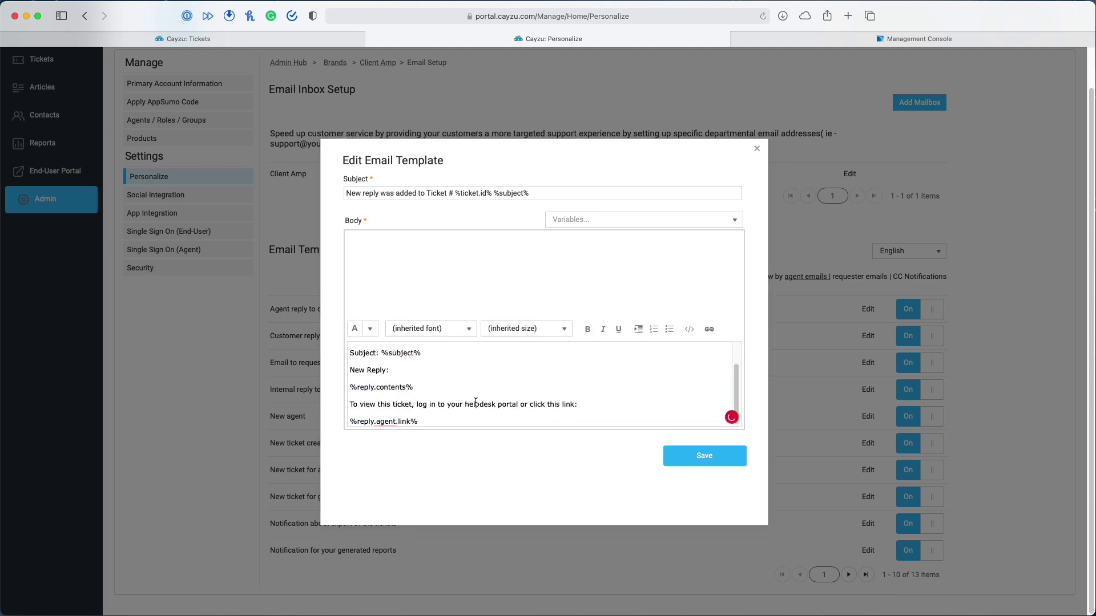
drag(435, 388, 346, 390)
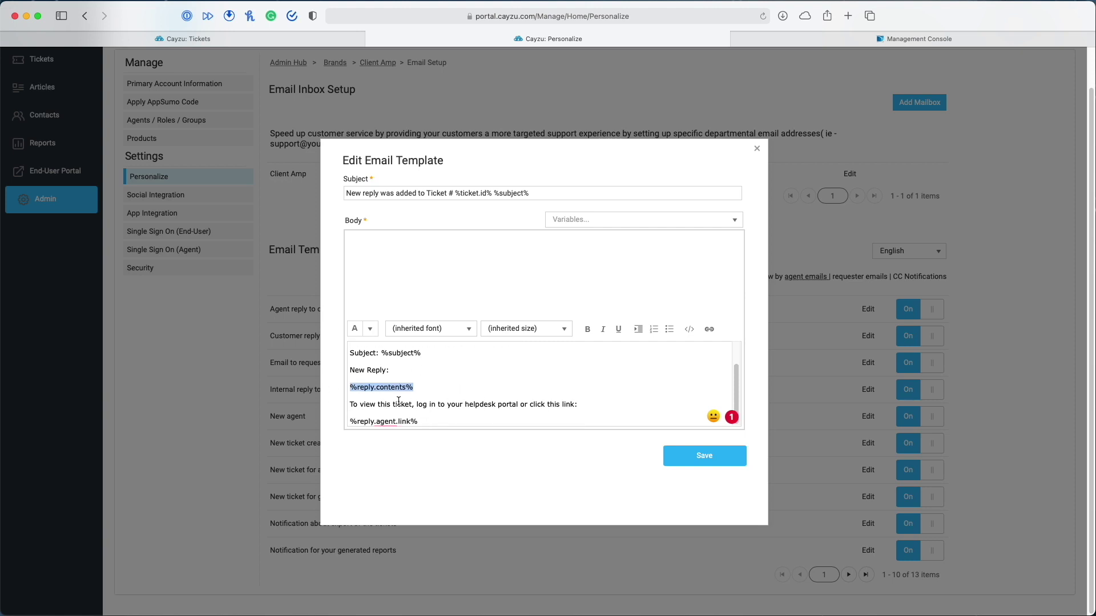
scroll(524, 391, up, 1)
scroll(526, 392, down, 1)
click(737, 455)
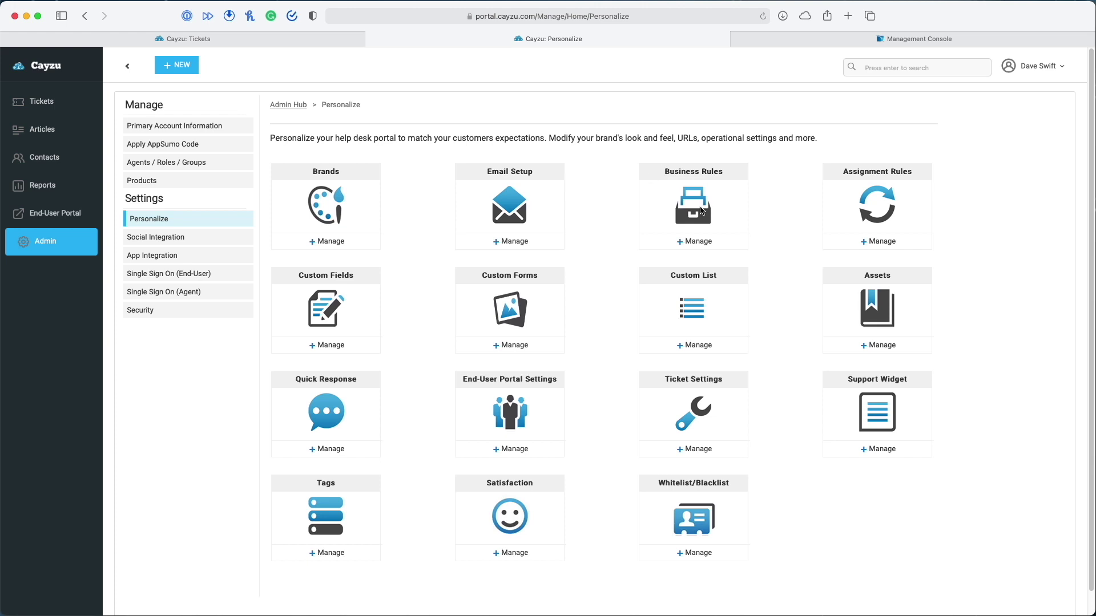
Draft a new SLA policy responding within 1 hour for High, 8 hours Medium, 24 hours Low
click(696, 240)
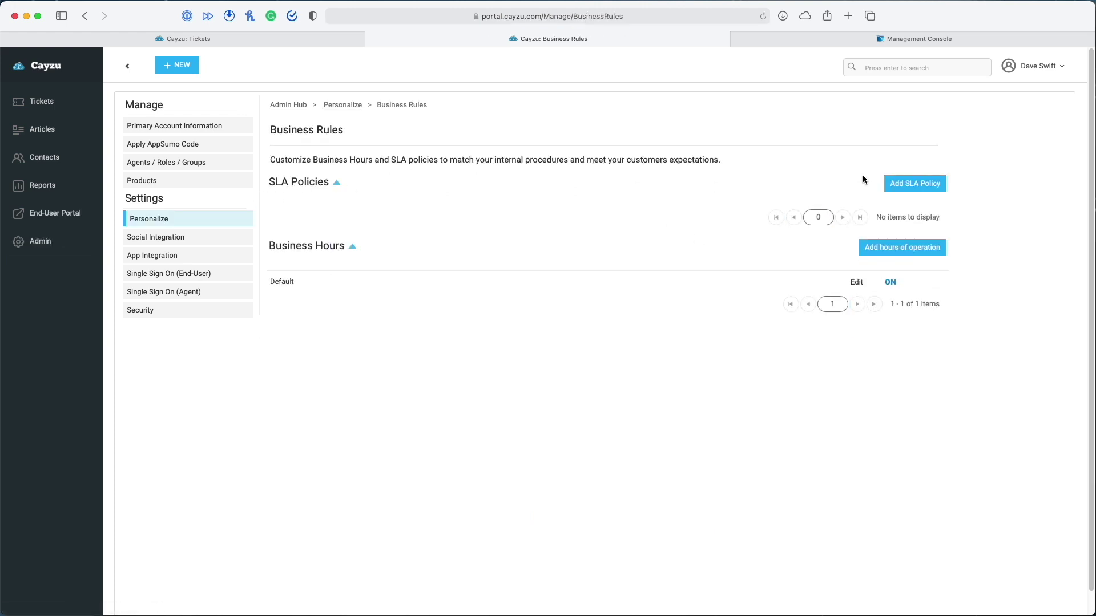
click(934, 186)
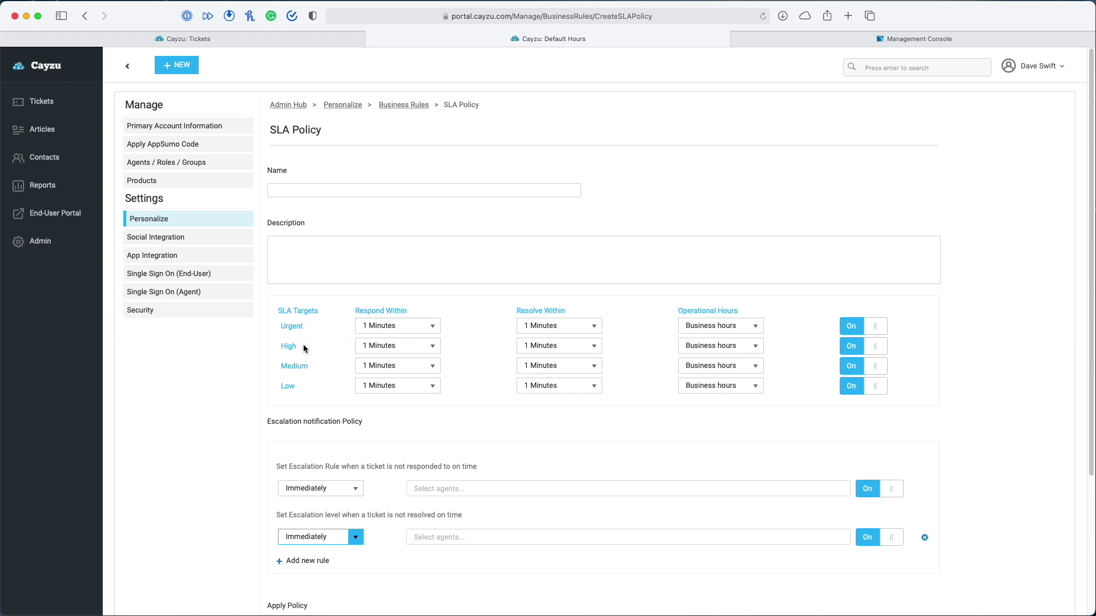
click(433, 347)
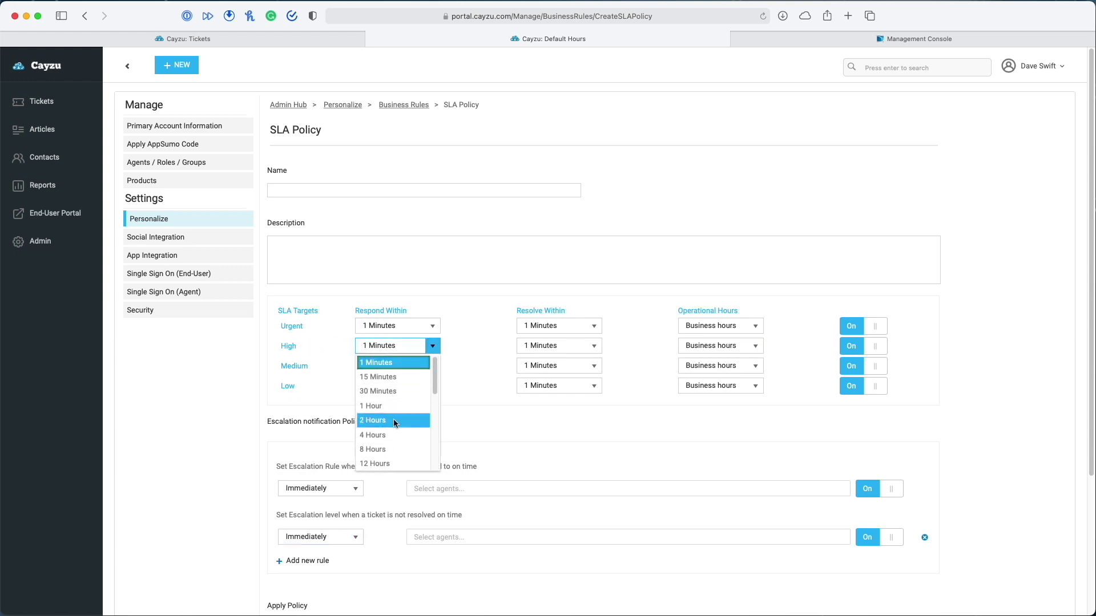
click(381, 406)
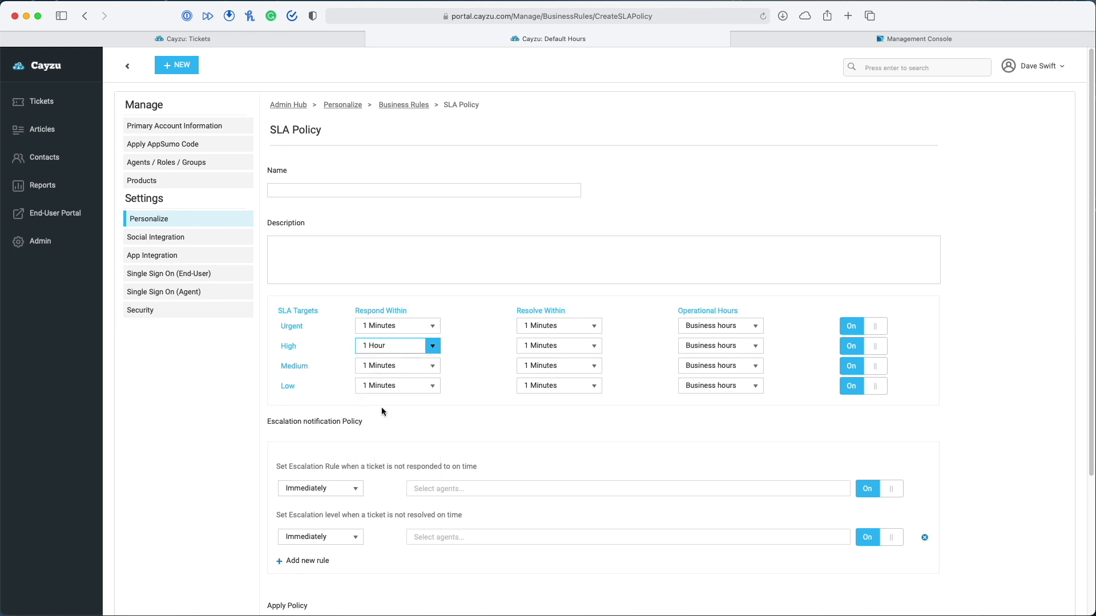
click(433, 366)
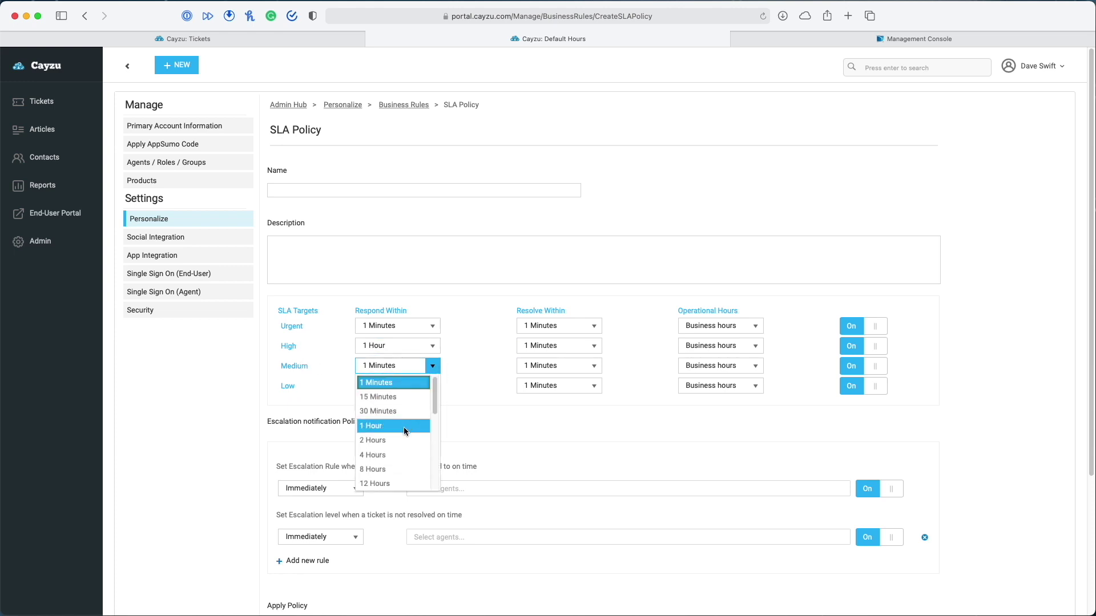
scroll(402, 429, down, 1)
click(398, 442)
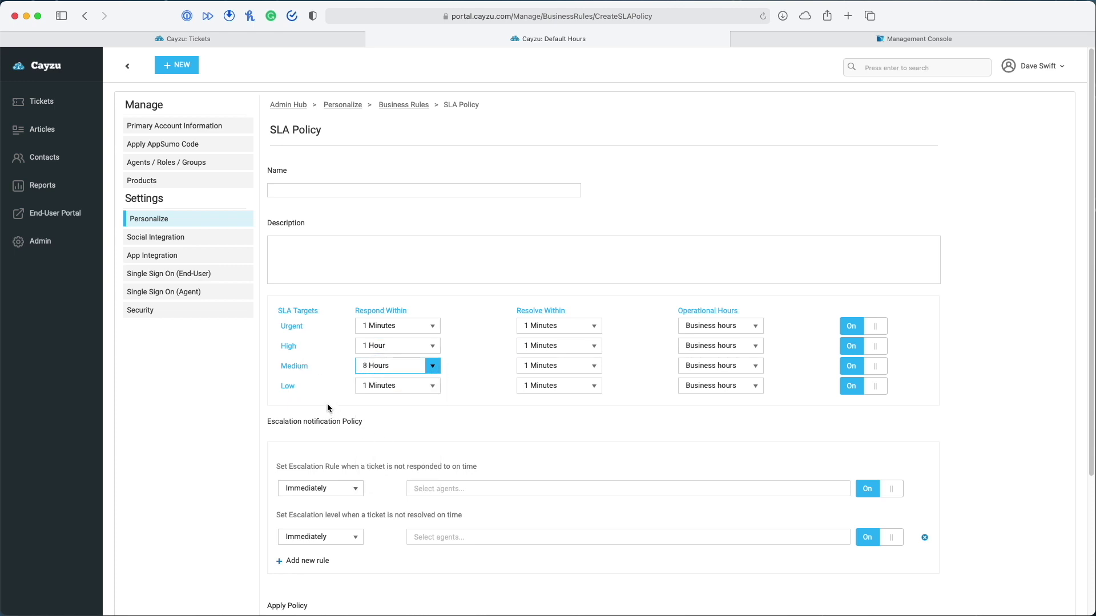
click(429, 387)
scroll(409, 432, down, 2)
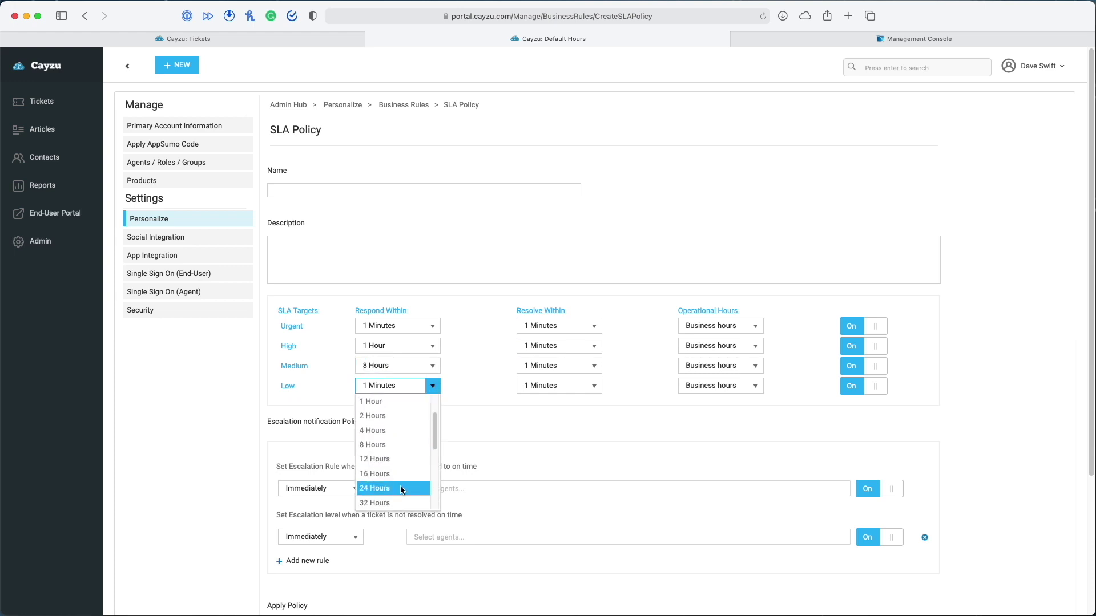
click(402, 490)
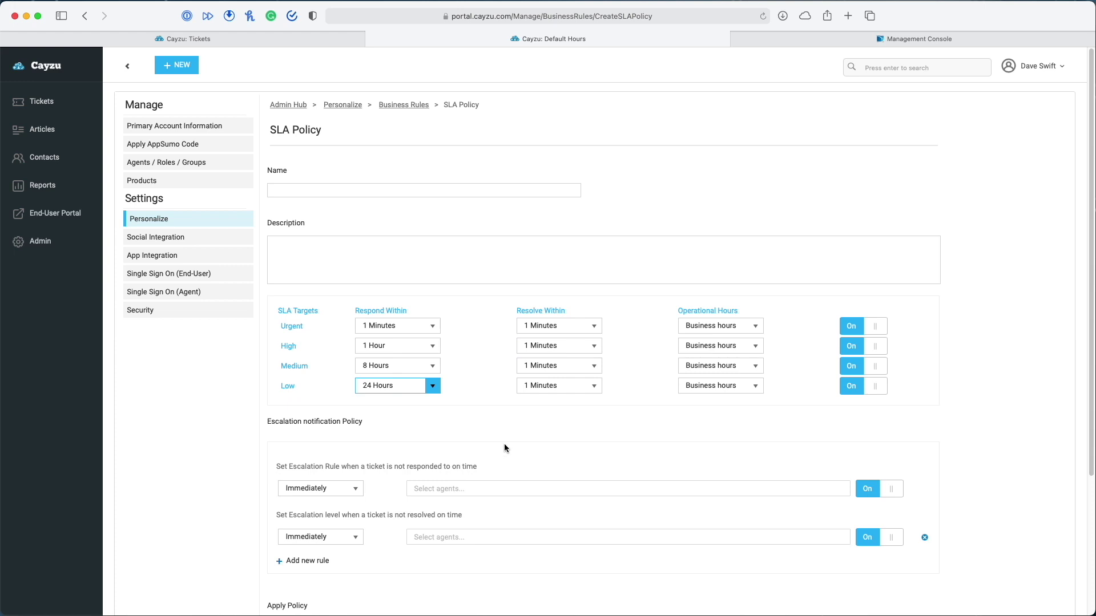
scroll(504, 444, down, 2)
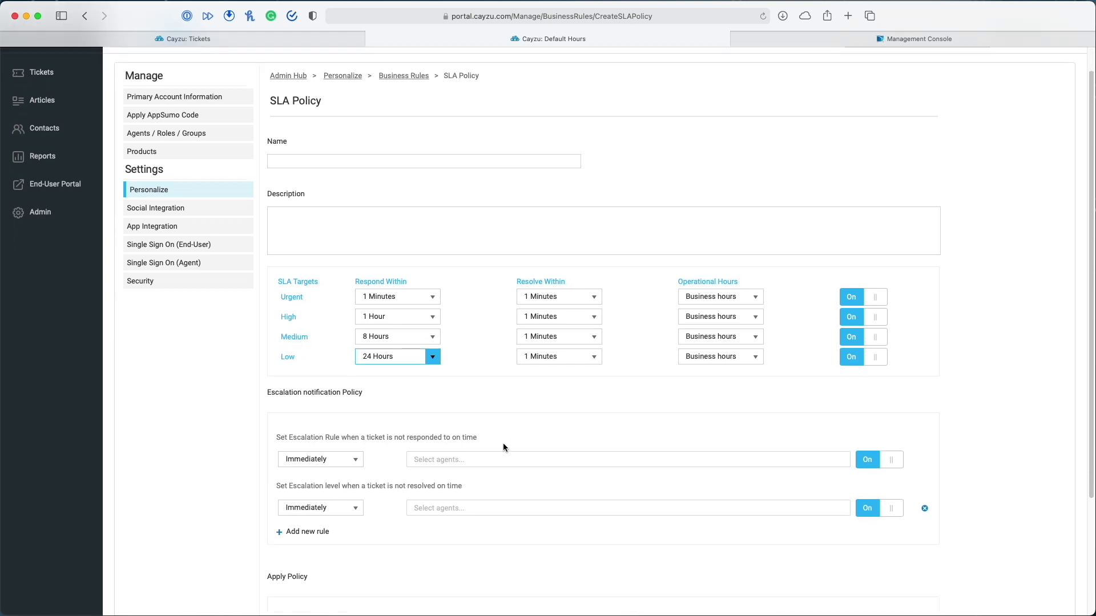
scroll(505, 445, down, 3)
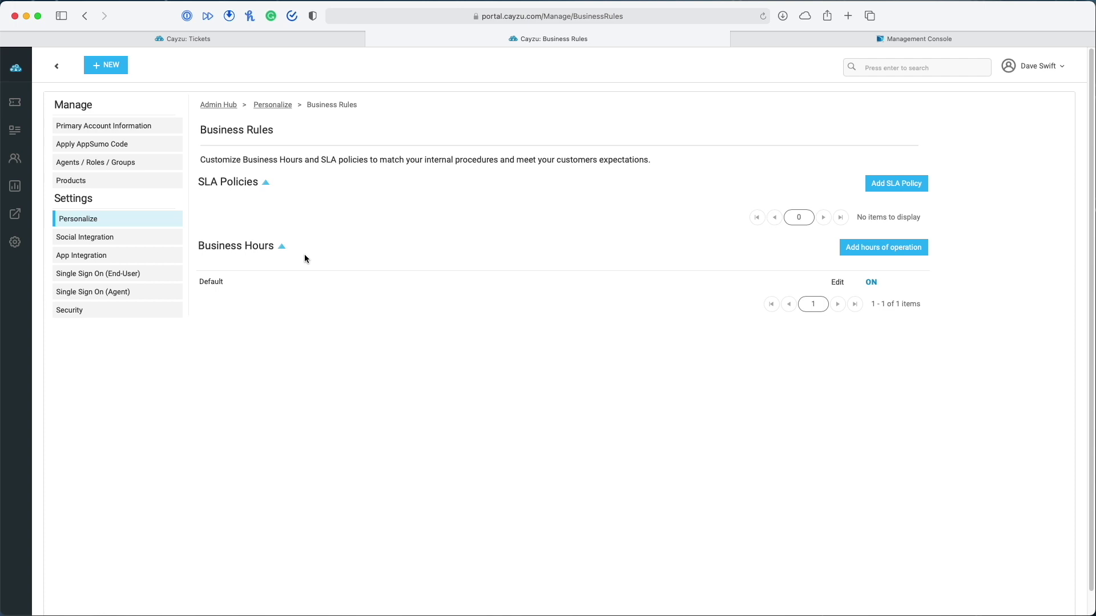
Start a new business hours schedule with Friday closing at 3:00 PM
click(868, 247)
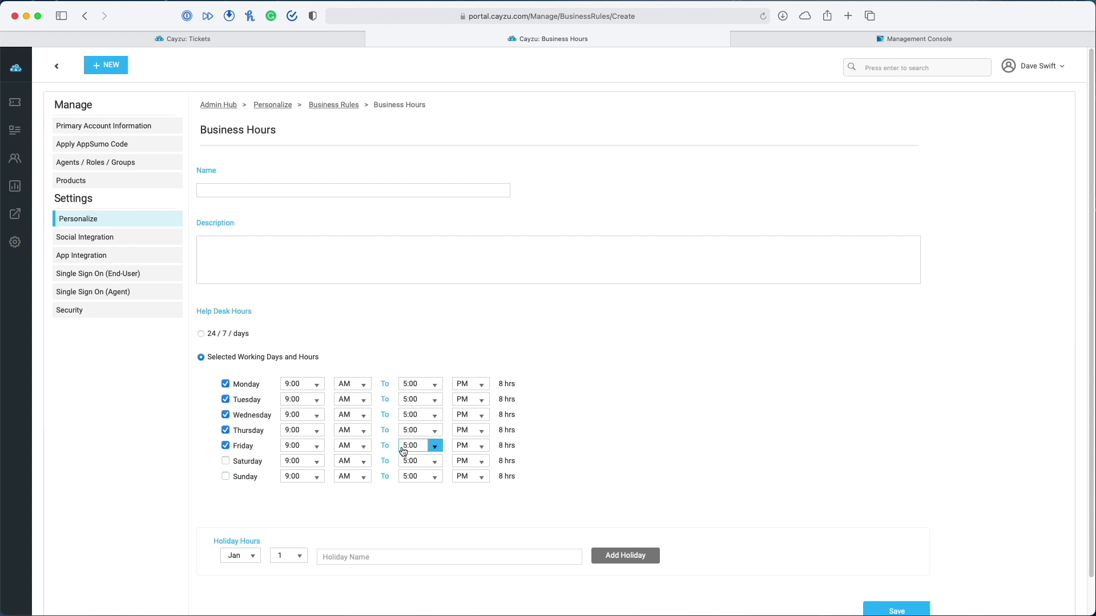
click(423, 446)
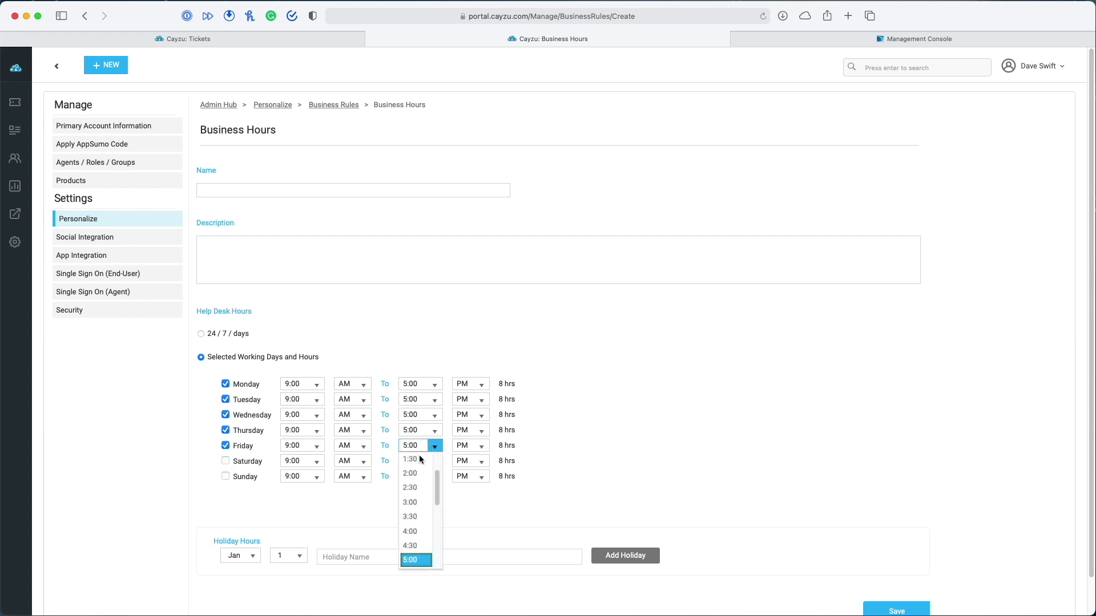
click(410, 502)
scroll(639, 509, down, 1)
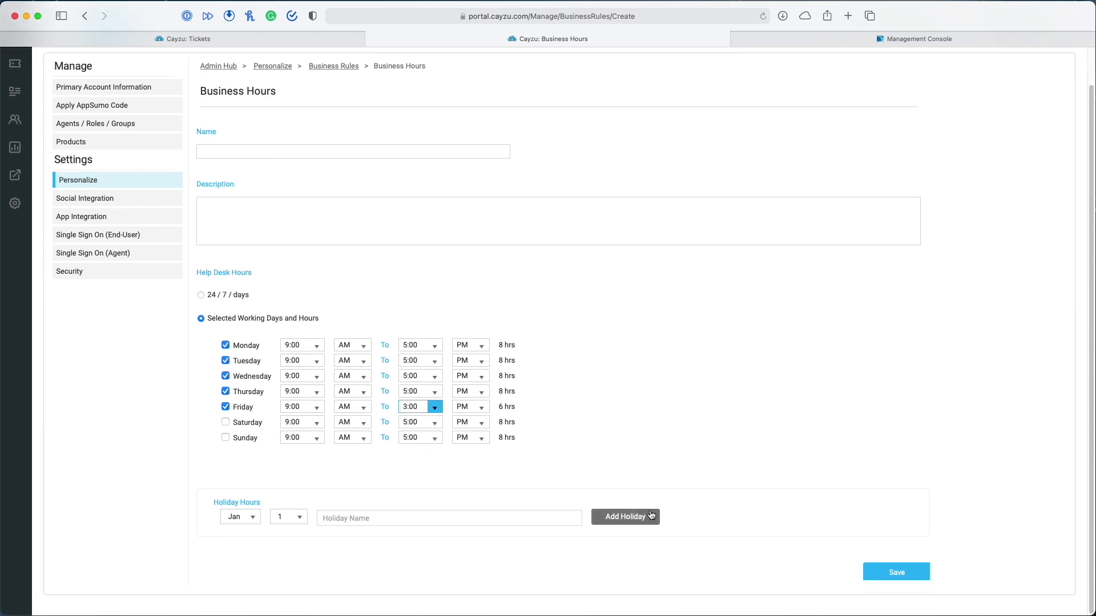
click(467, 515)
scroll(480, 467, up, 1)
Name it 'Standard Operating Hours' with description 'These are our standard hours.', save, and make it primary
click(251, 190)
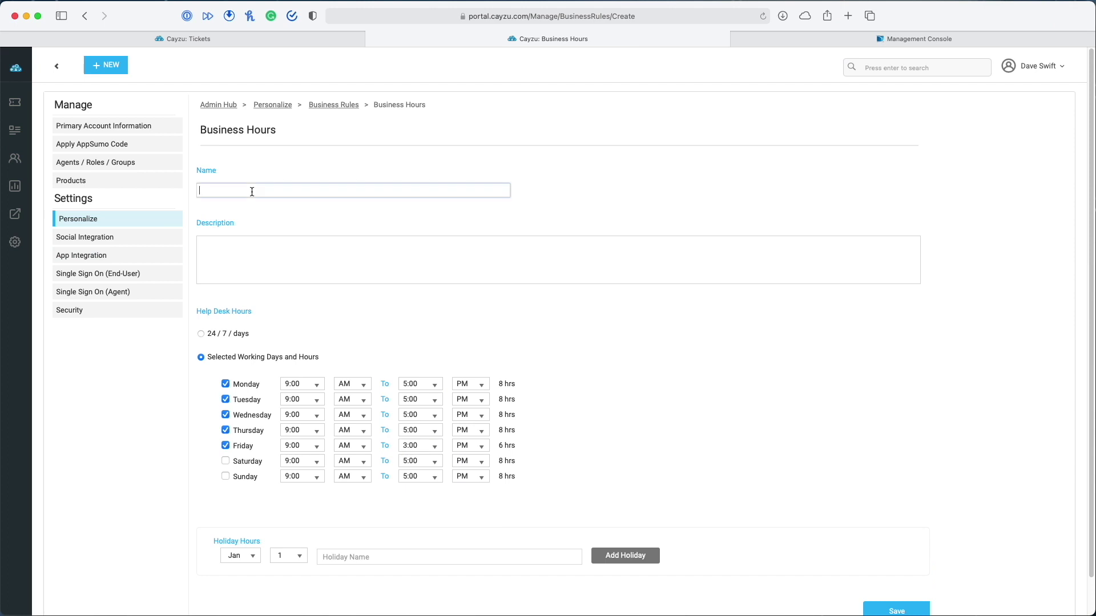
text(Standard Operating Hours)
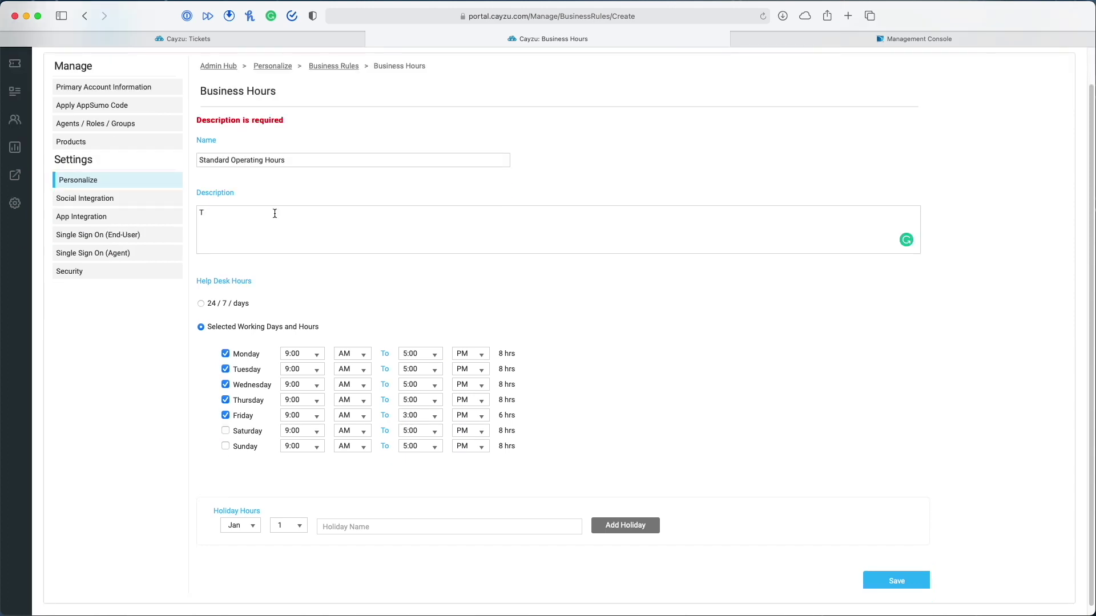
text(hese are our standard hours.)
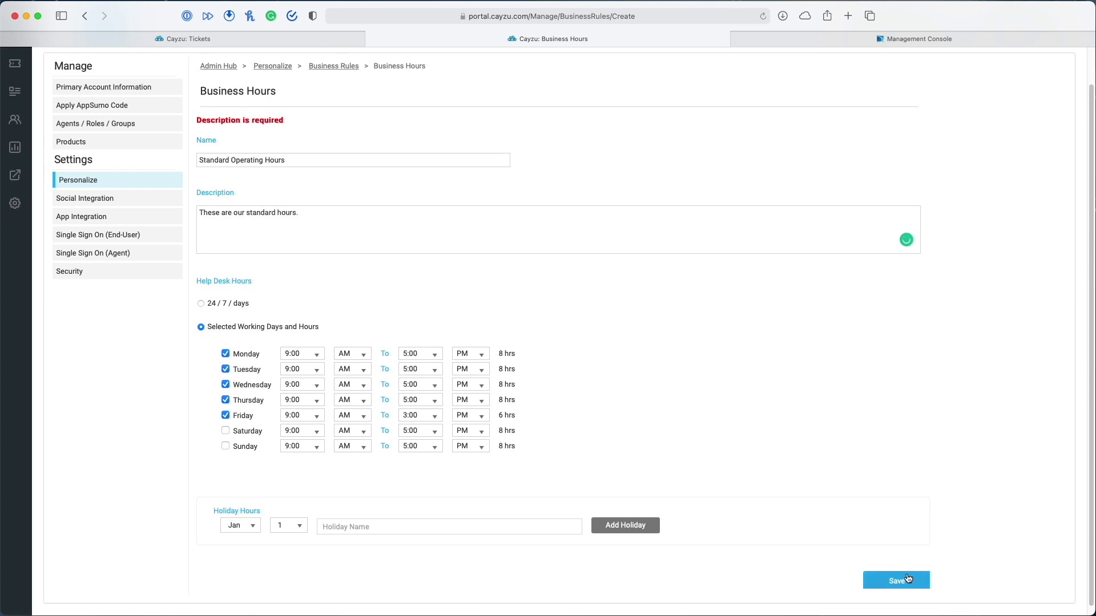
click(906, 580)
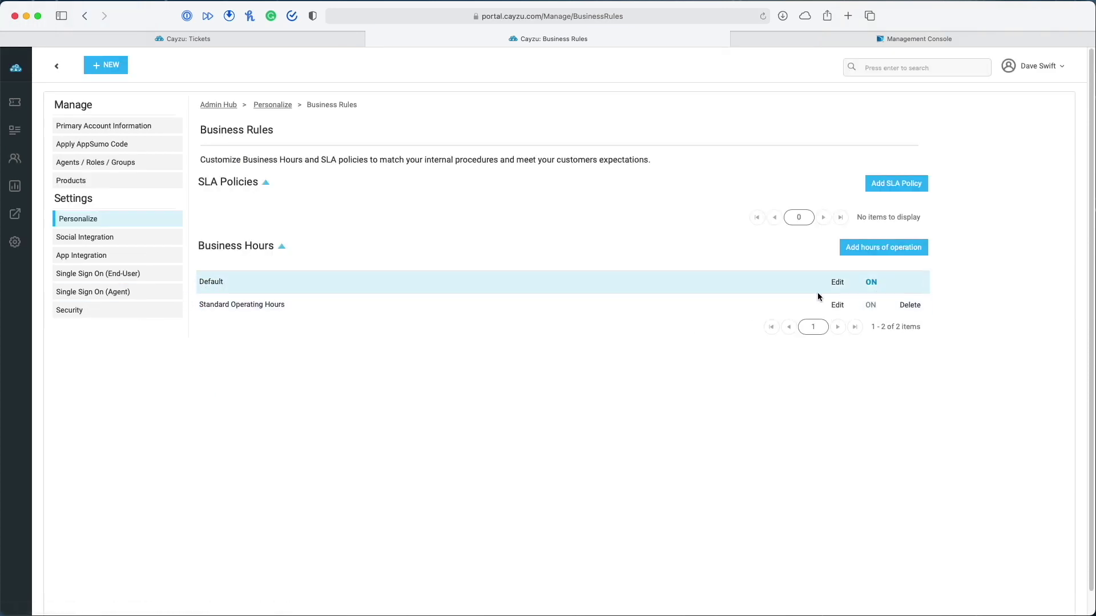
click(872, 305)
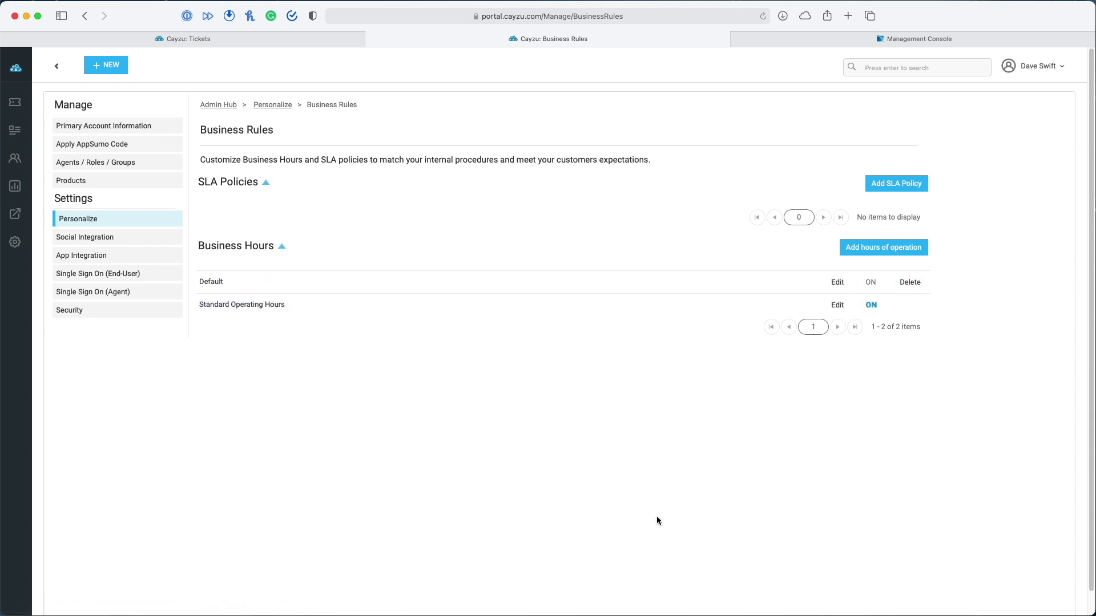
Go to Admin > Assignment Rules and start a new assignment rule
click(15, 242)
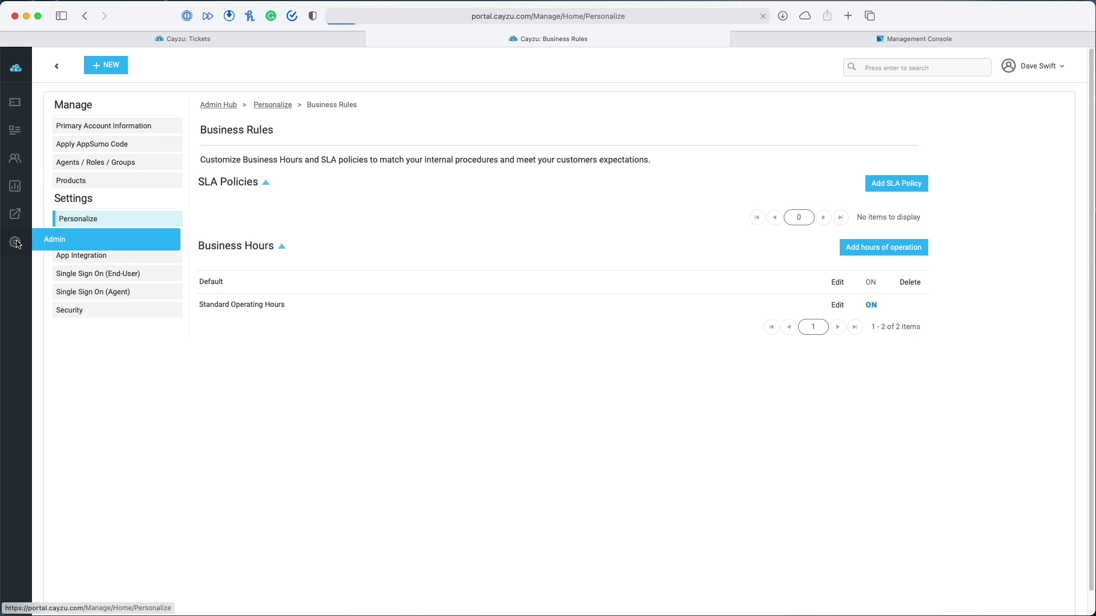
click(809, 241)
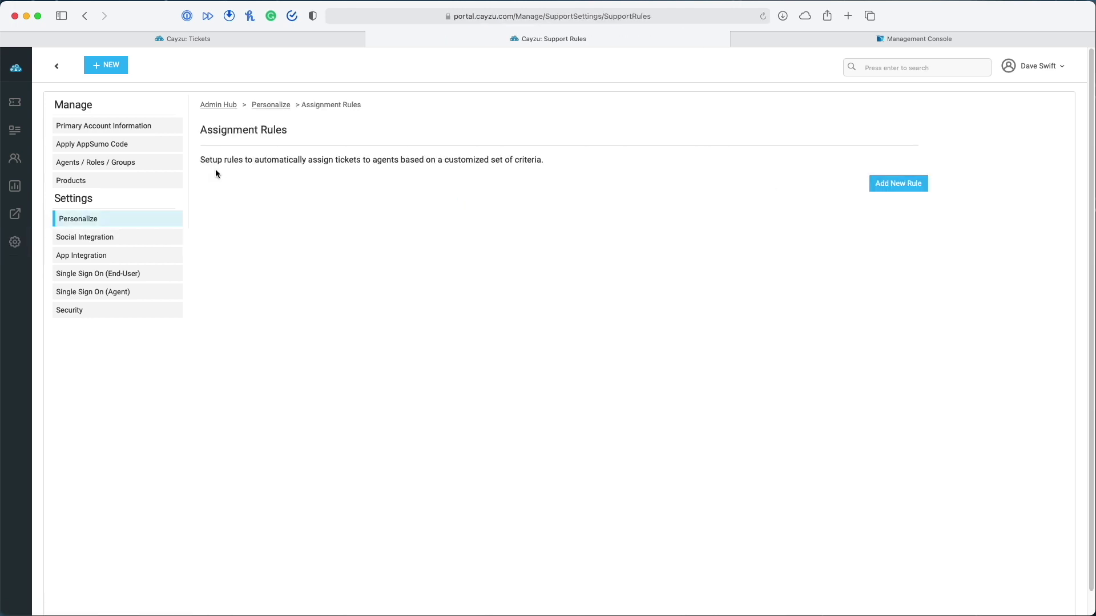
click(917, 185)
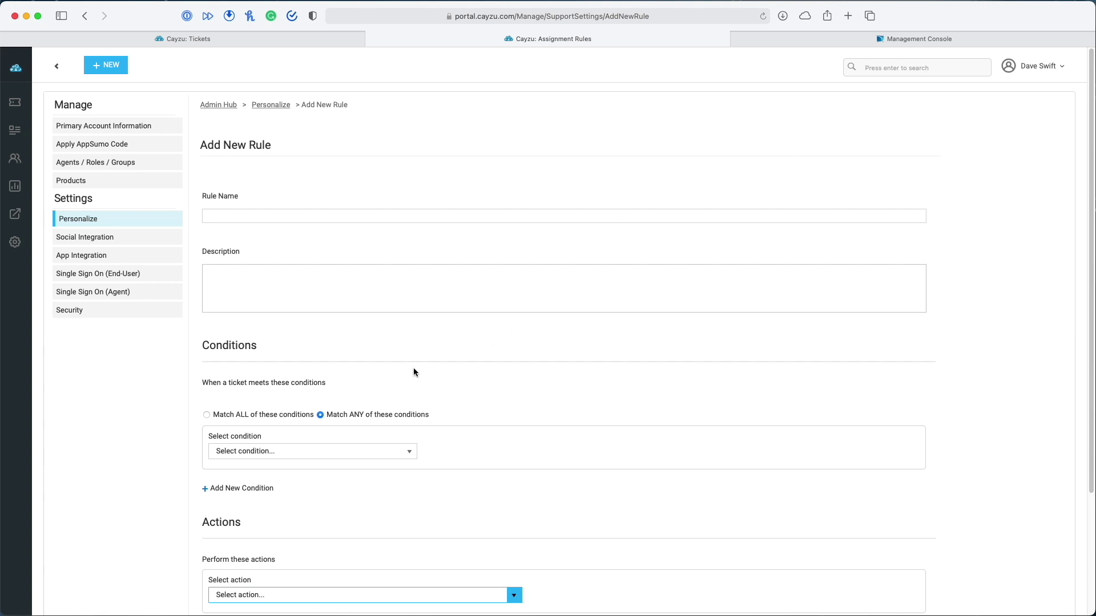
Set the rule condition to Product Is Website Update
scroll(414, 372, down, 1)
click(247, 430)
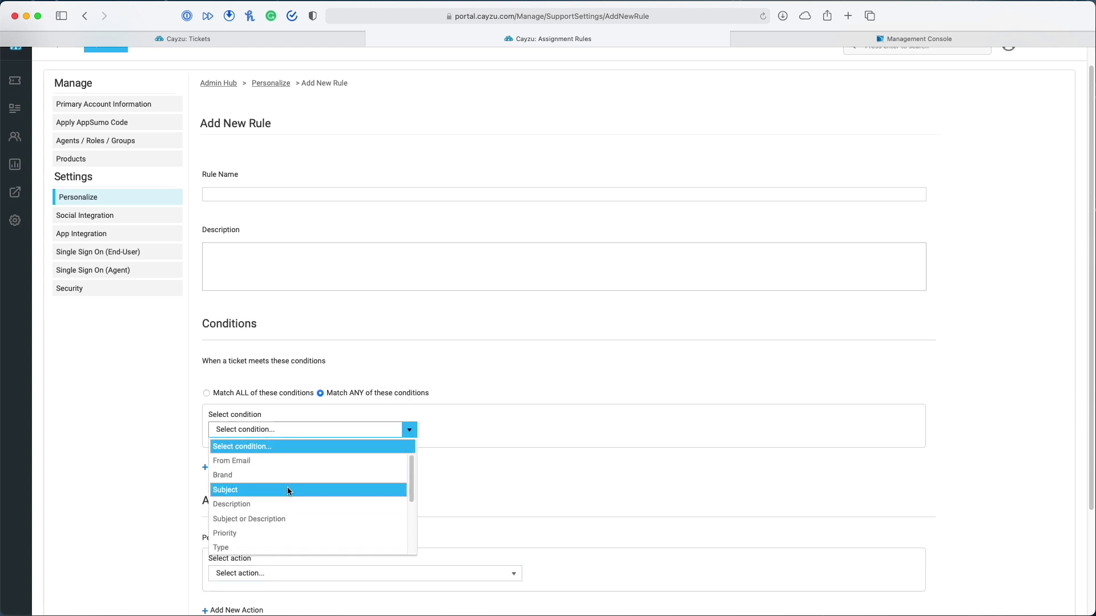
scroll(289, 492, down, 5)
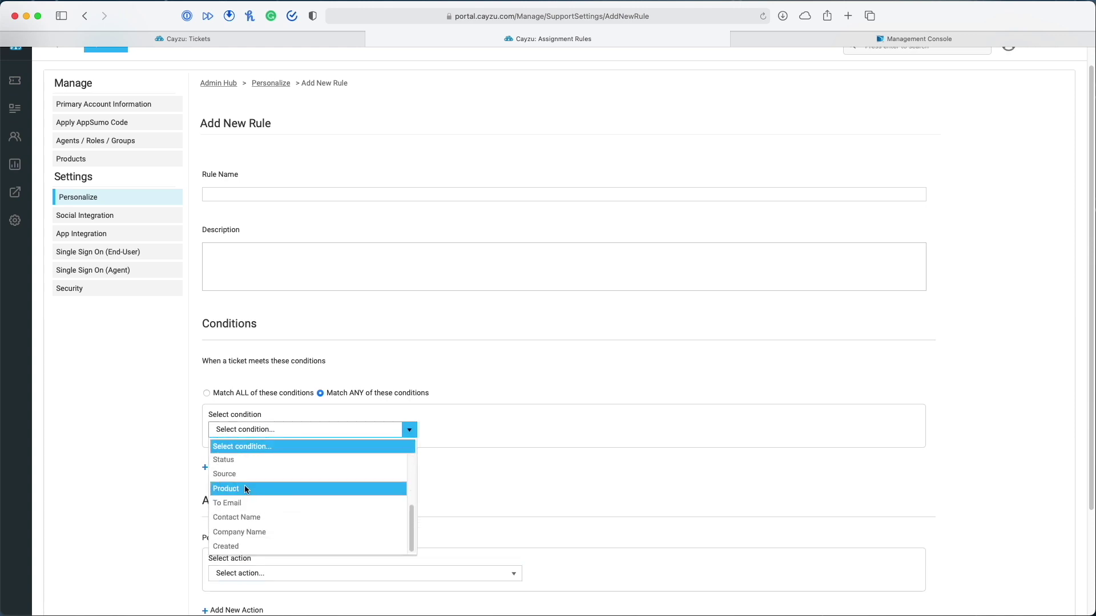
click(246, 489)
click(485, 430)
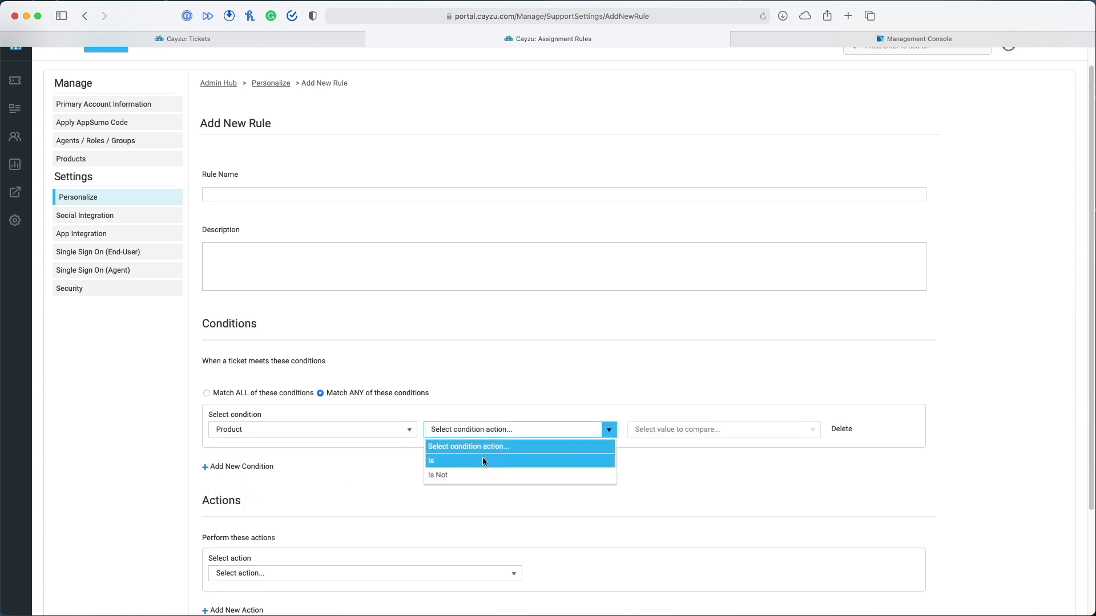
click(482, 460)
click(662, 429)
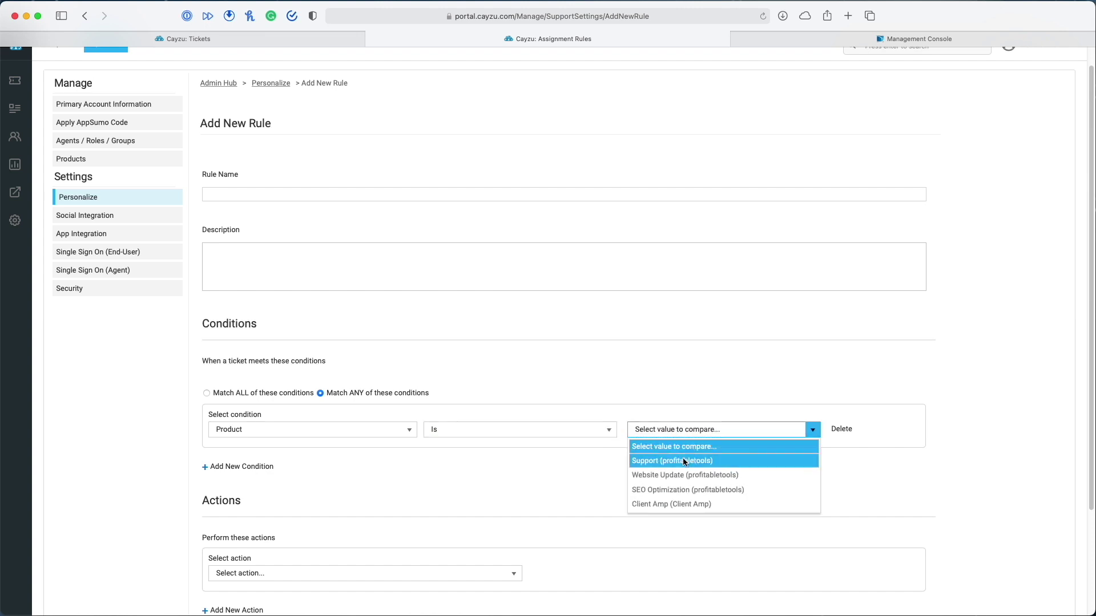
click(731, 477)
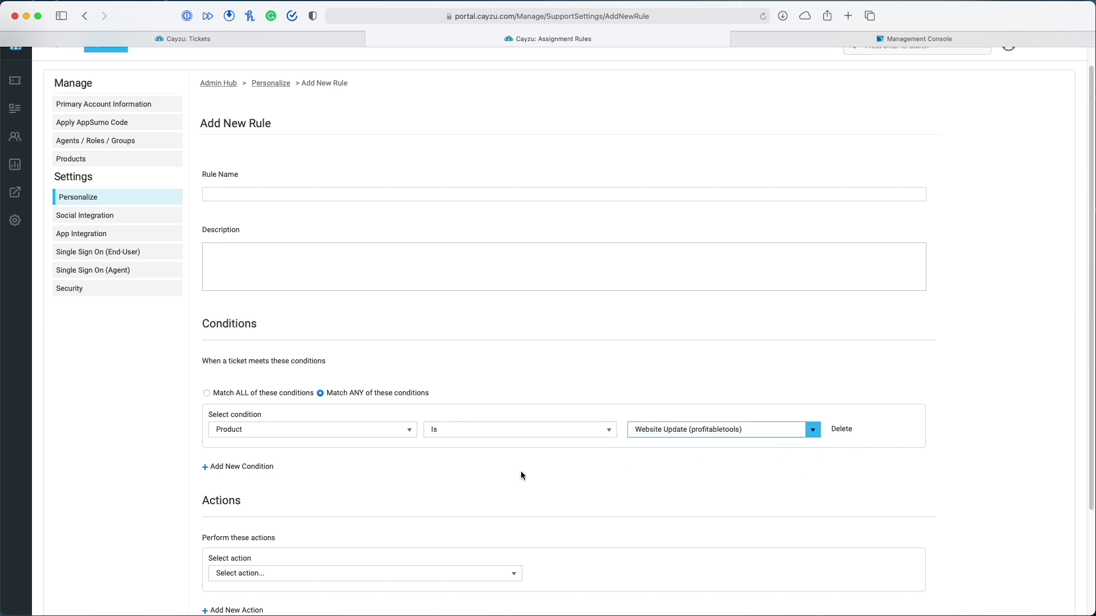
Make the rule's action assign matching tickets to a chosen agent
scroll(516, 473, down, 3)
click(284, 442)
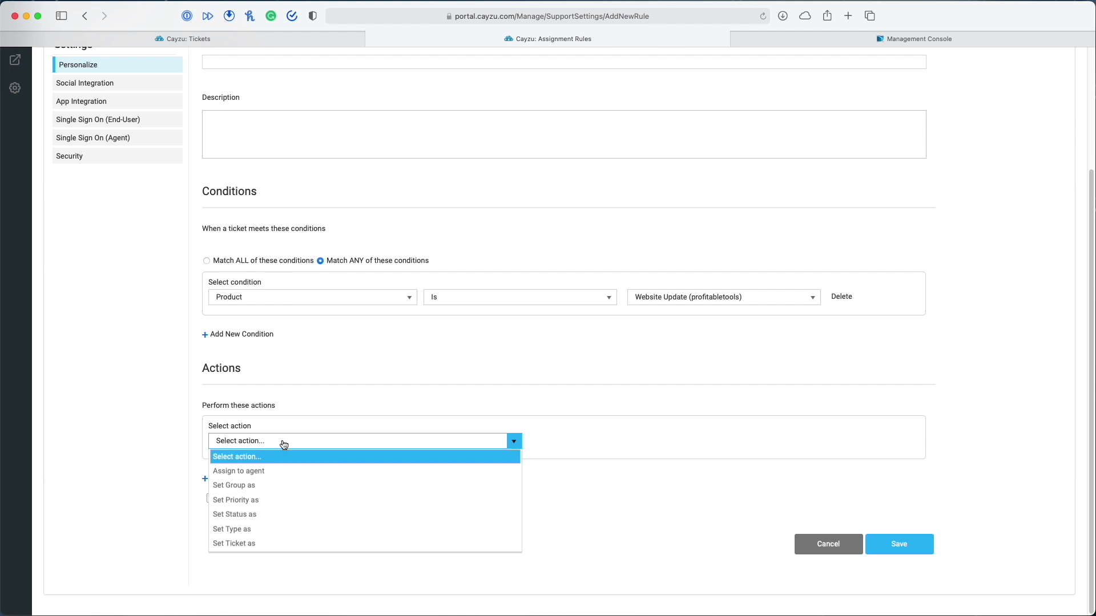
click(280, 472)
click(657, 445)
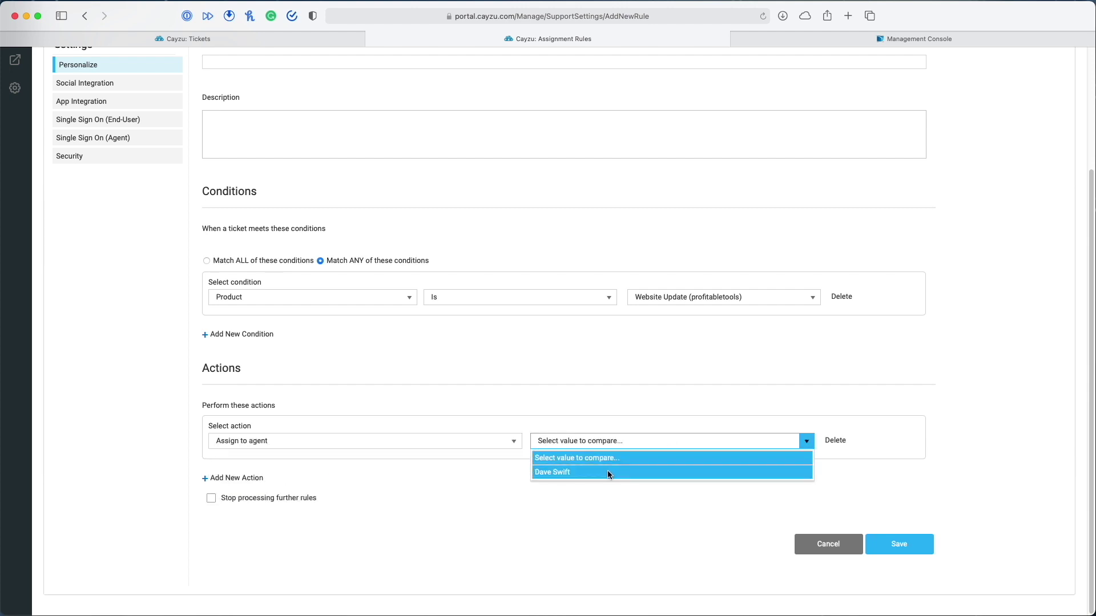
click(608, 473)
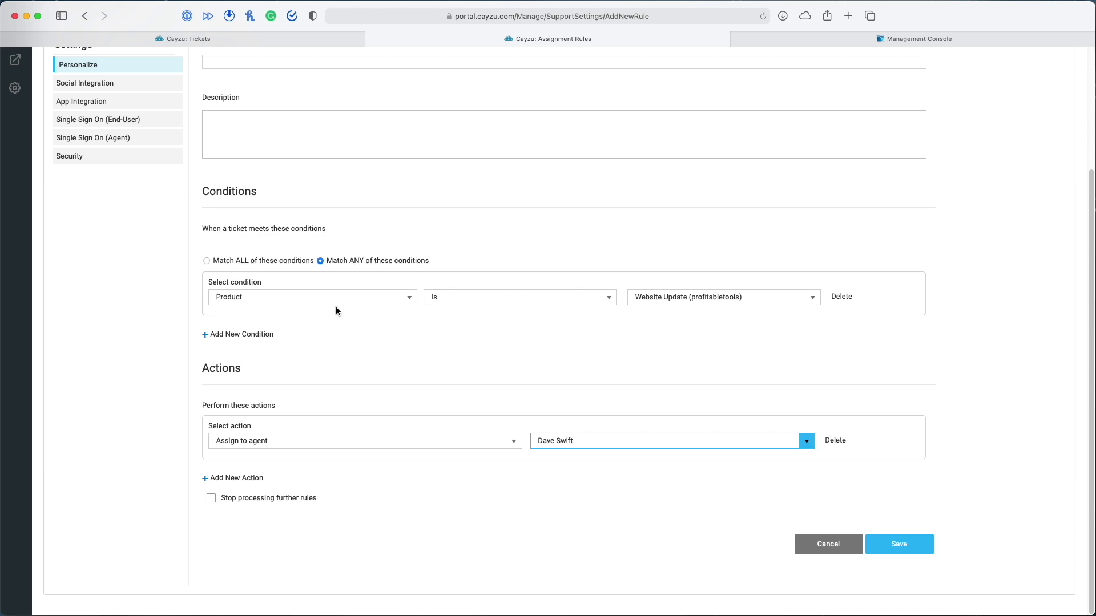
Review the condition options, switch the action to Set Group as, then cancel the rule unsaved
click(406, 297)
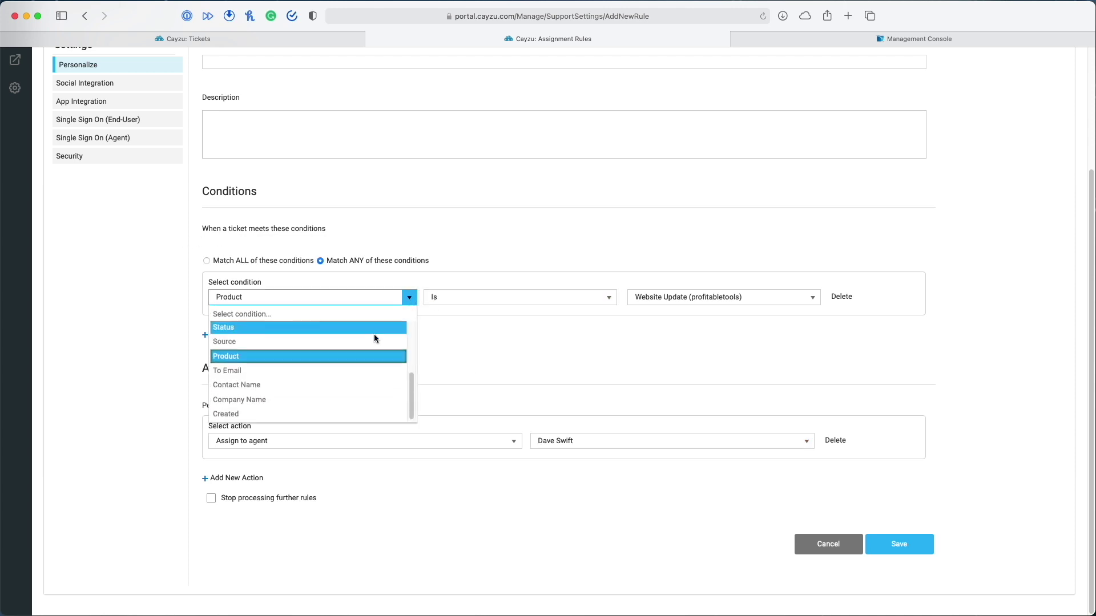
drag(412, 386, 412, 334)
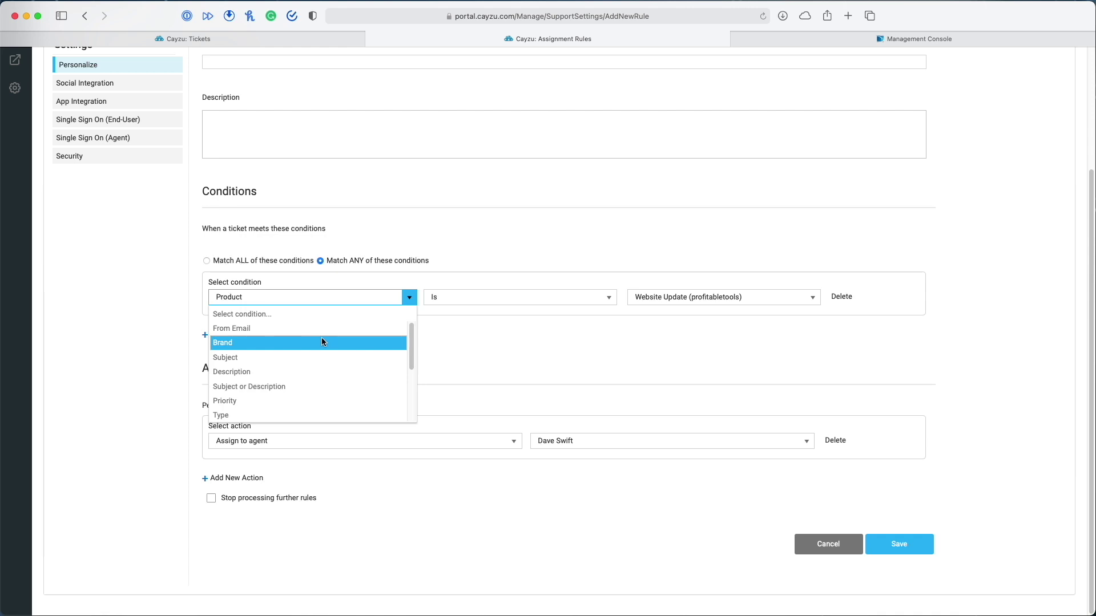
scroll(412, 357, down, 3)
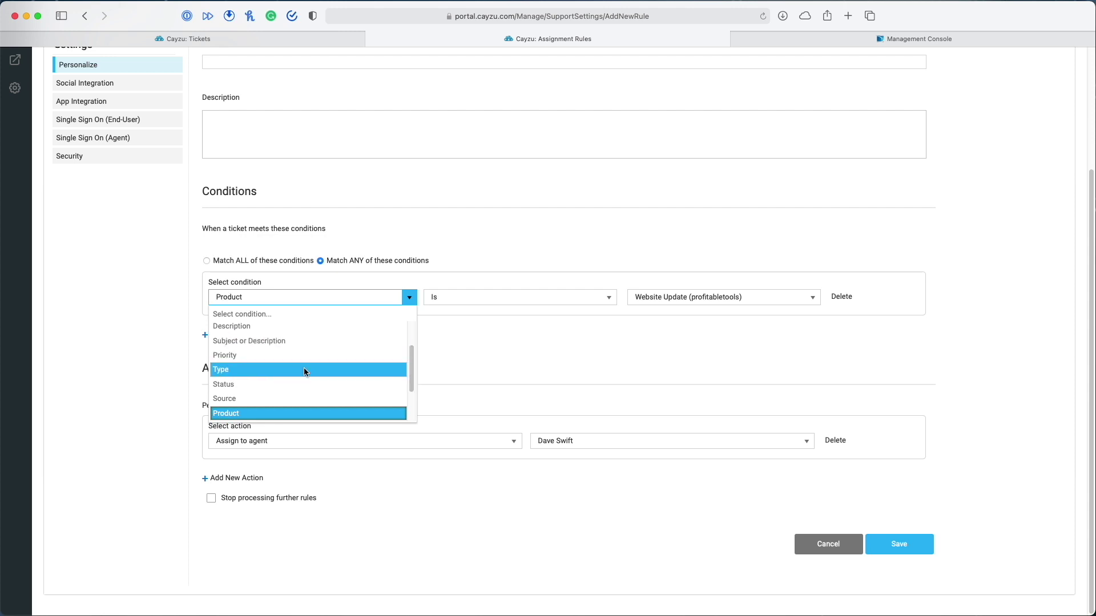
scroll(416, 378, down, 3)
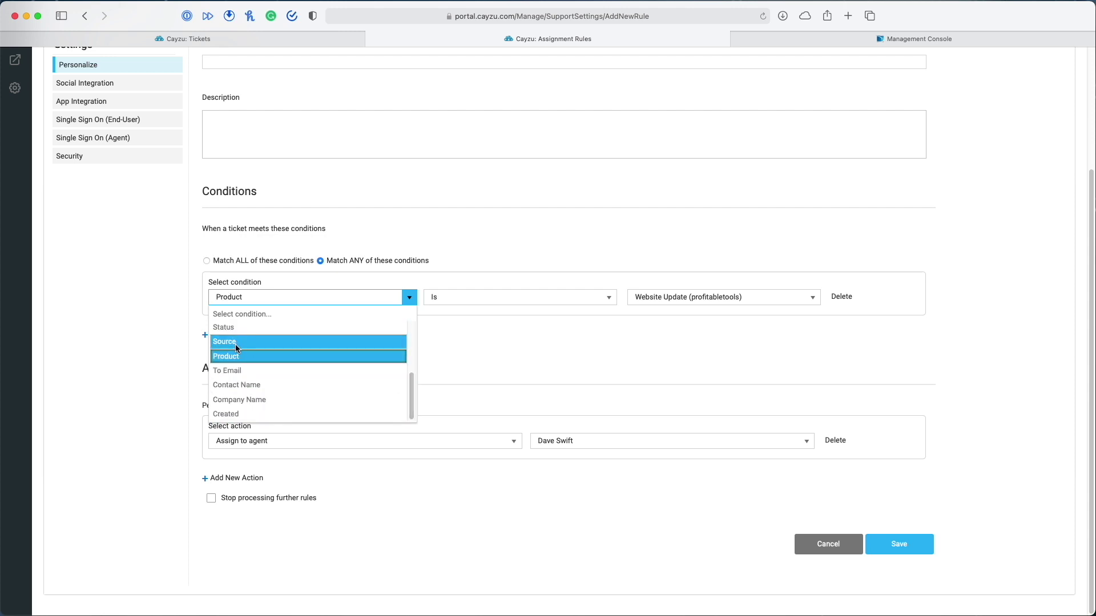
click(440, 485)
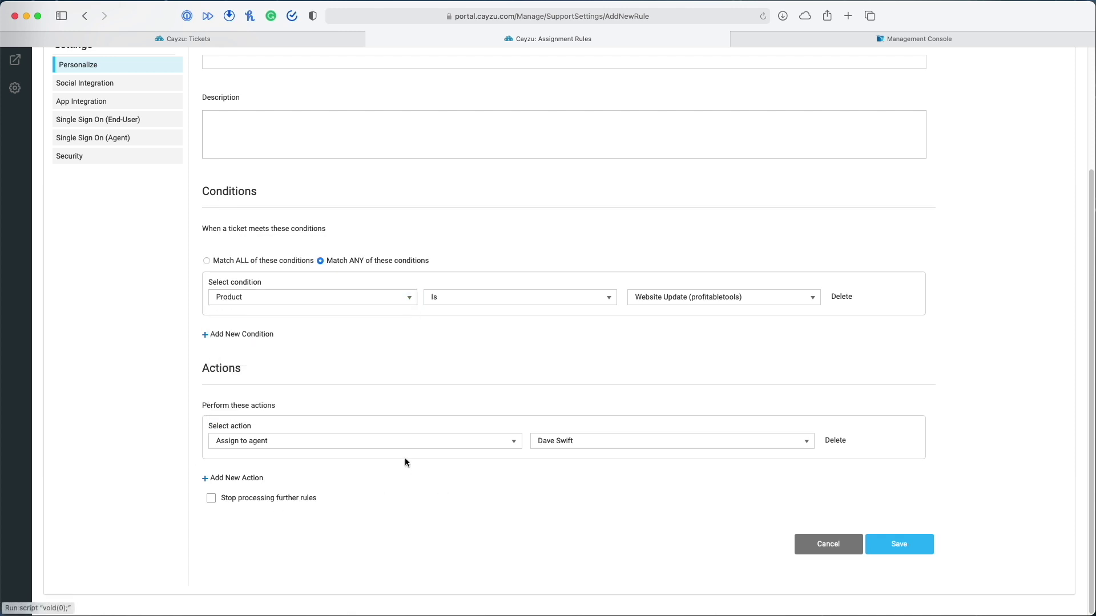
click(288, 448)
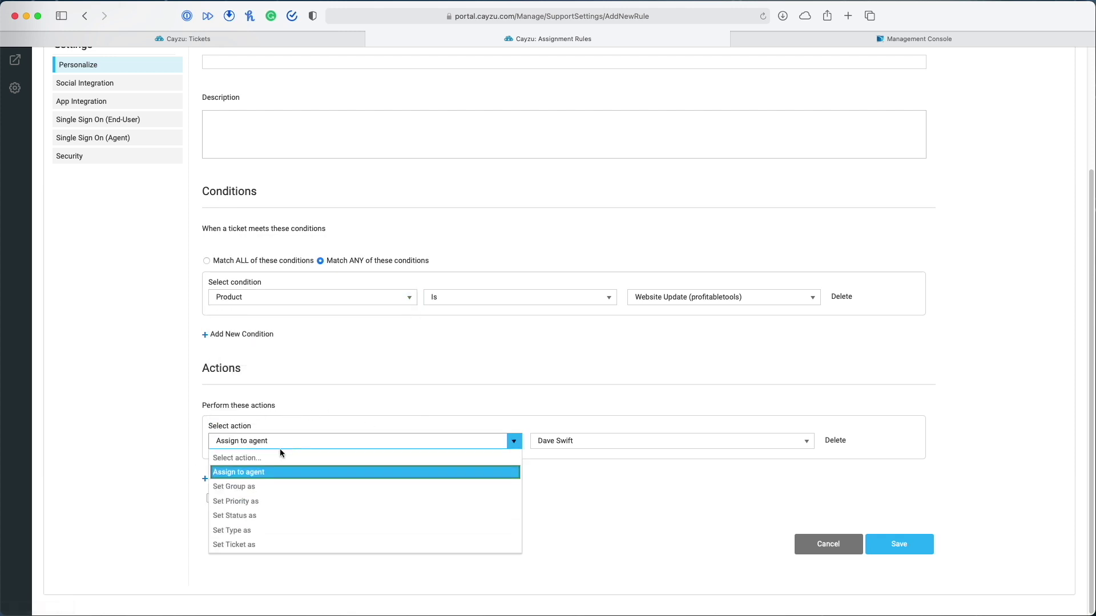
click(263, 485)
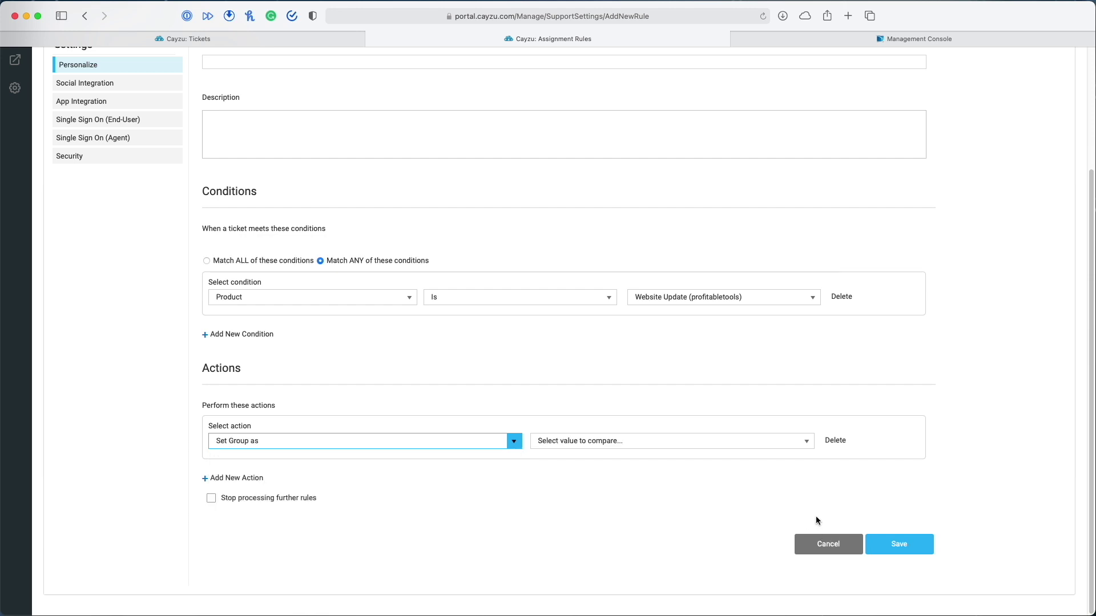
click(828, 545)
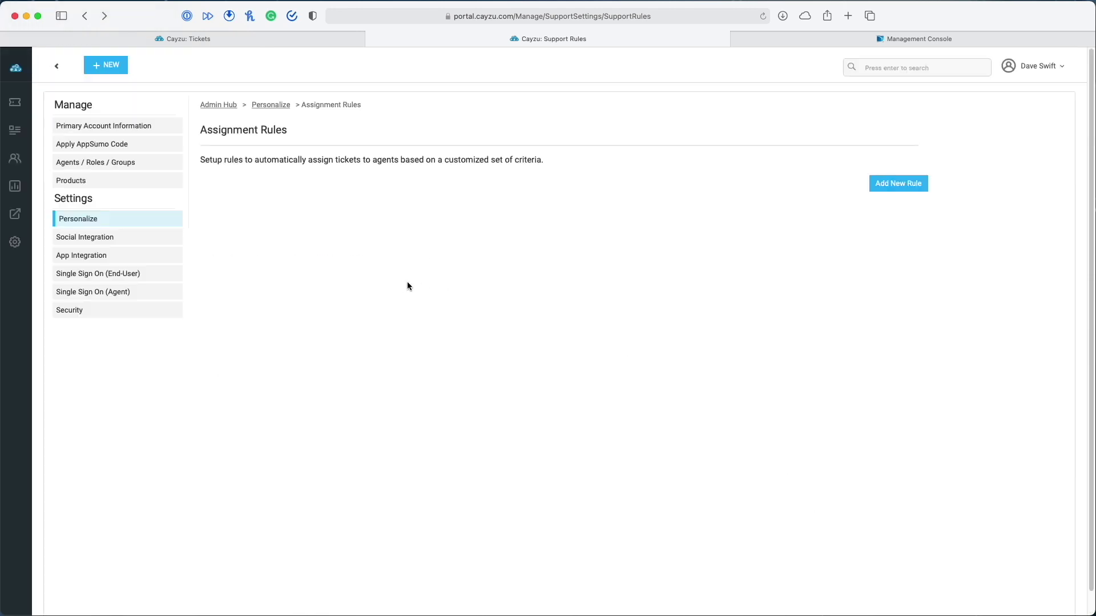
Go from Personalize to Custom Fields management and start a new field
click(270, 111)
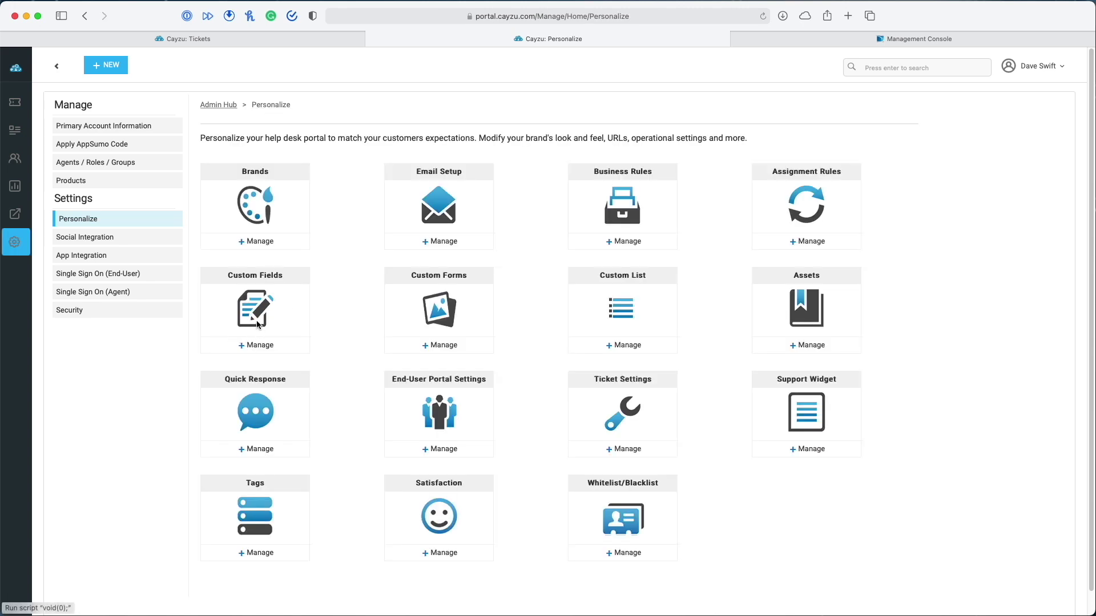
click(261, 345)
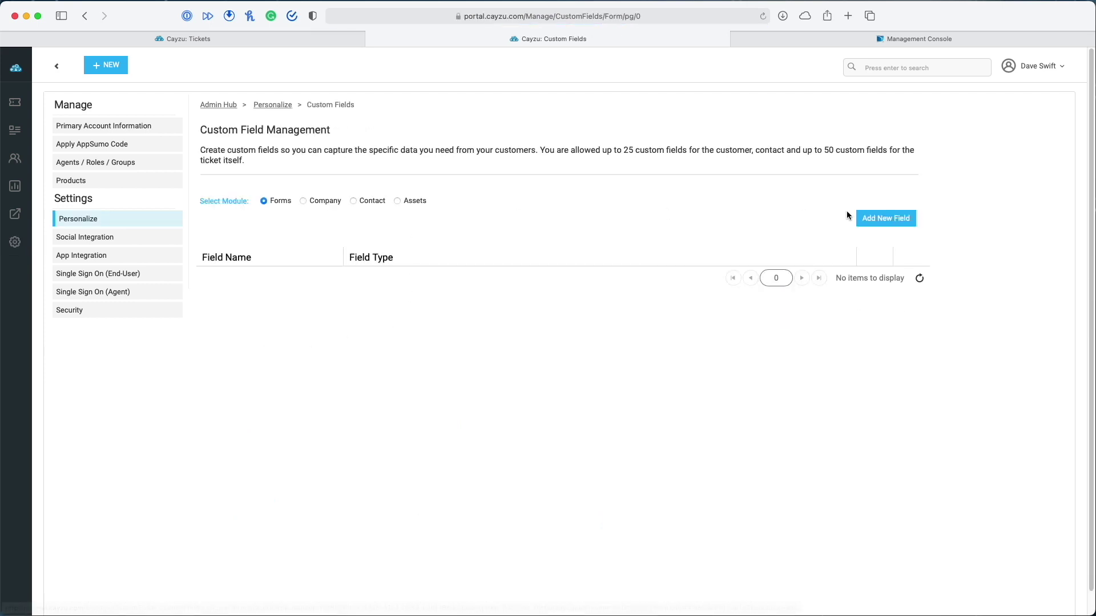
click(890, 220)
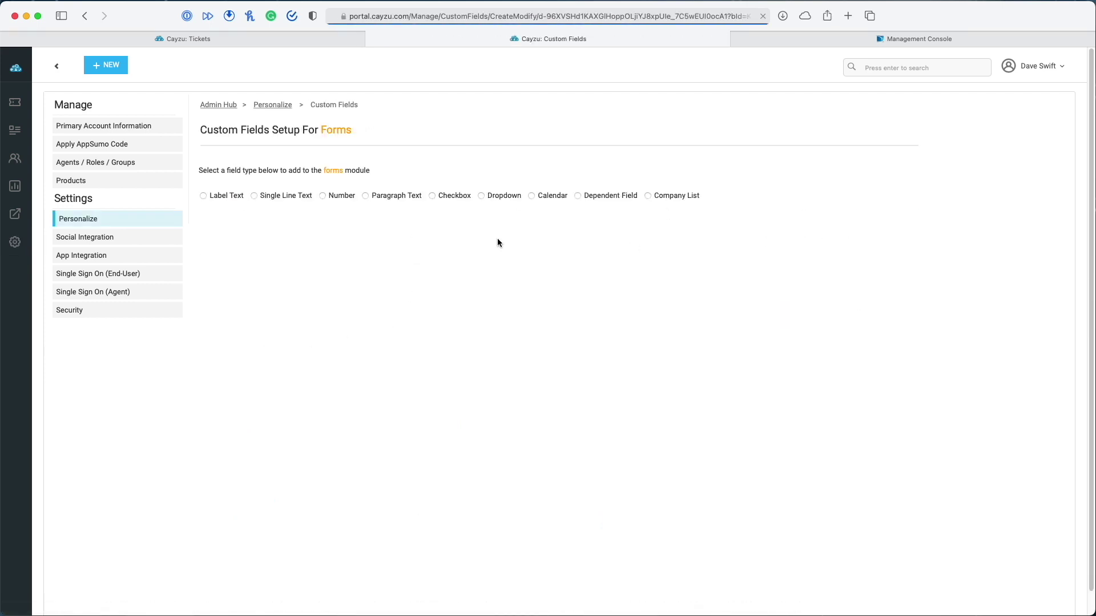
Preview each field type from Label Text through Dependent Field, ending on Company List
click(204, 196)
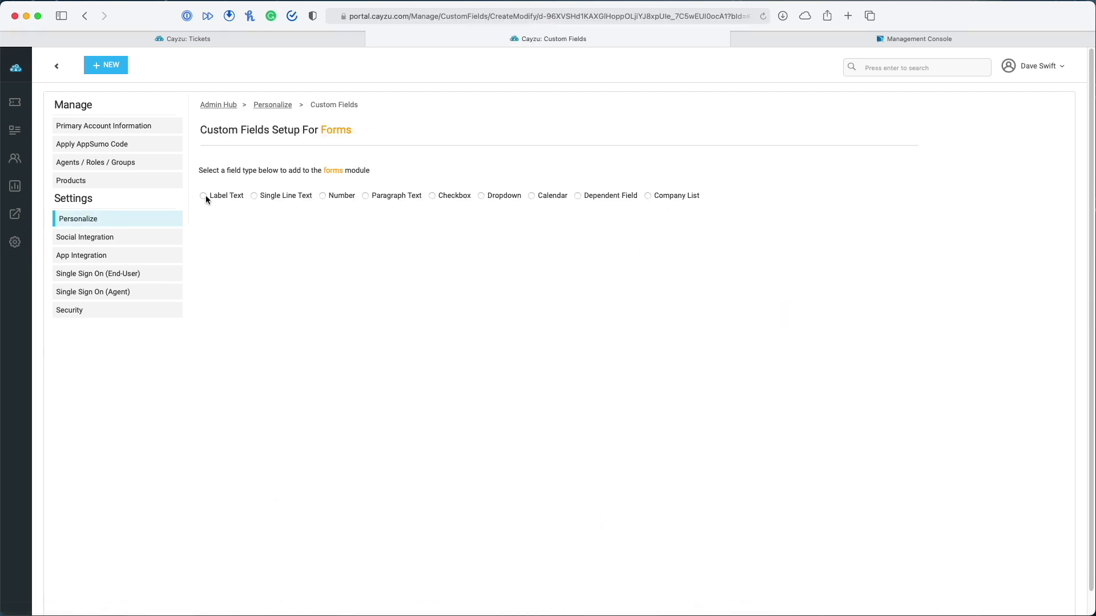
click(256, 196)
click(334, 197)
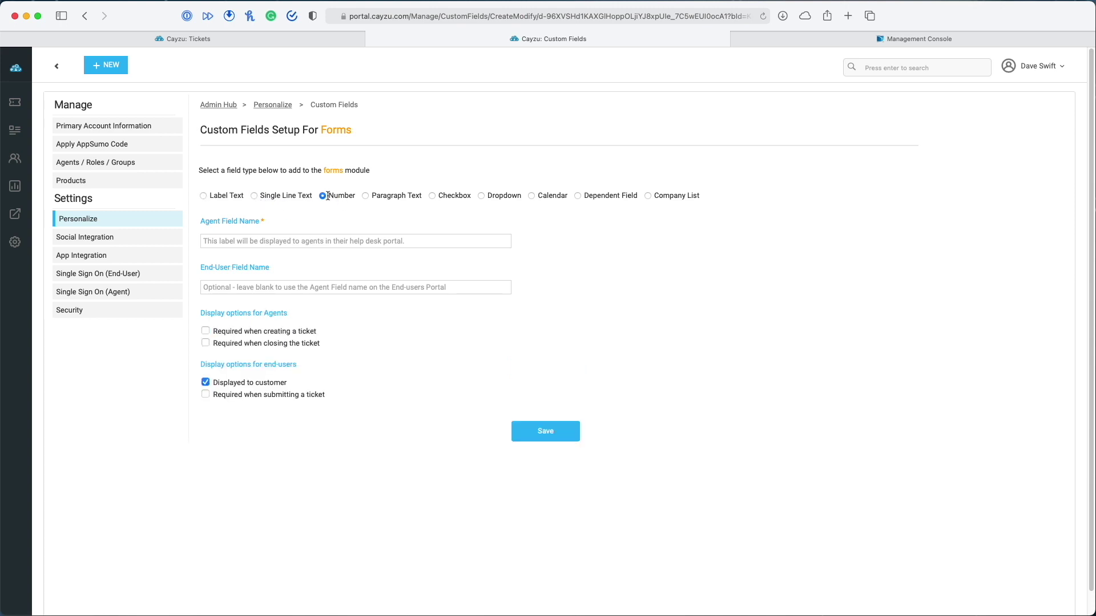
click(392, 194)
click(502, 196)
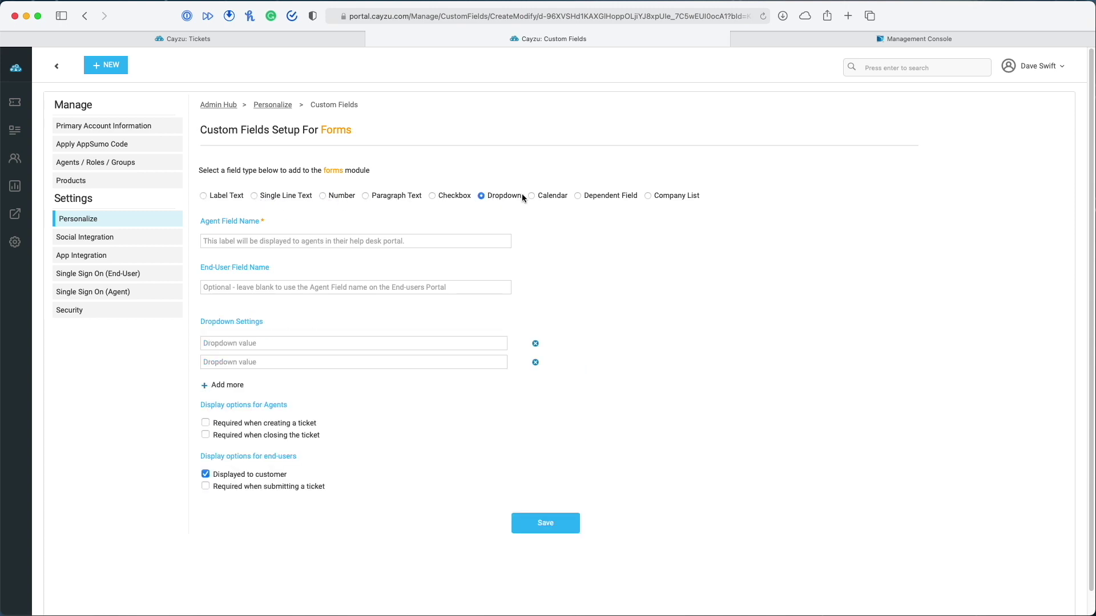
click(532, 196)
click(578, 197)
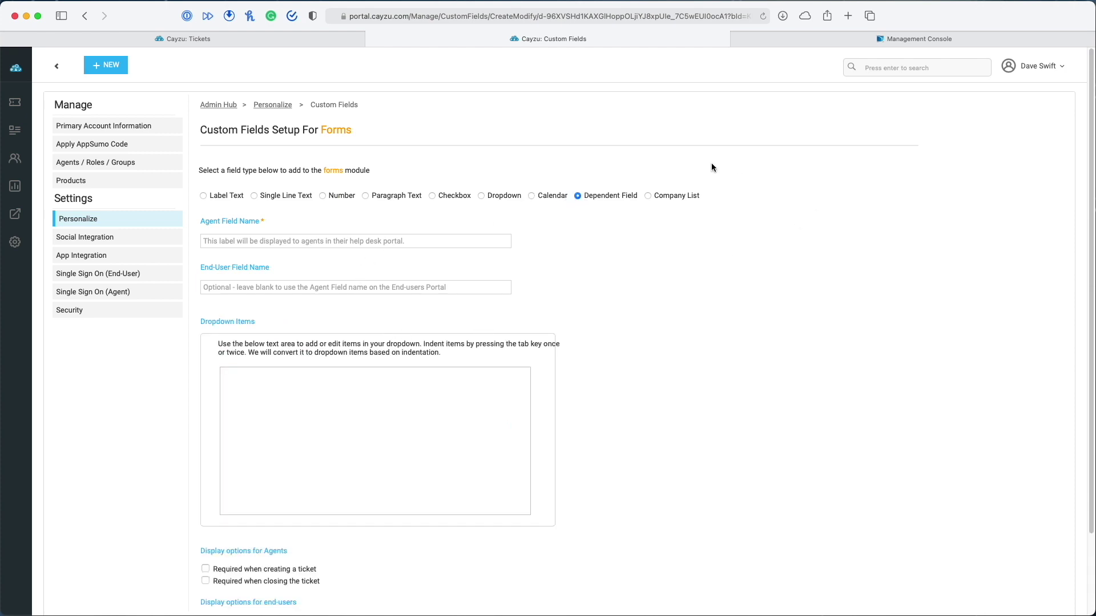
click(649, 196)
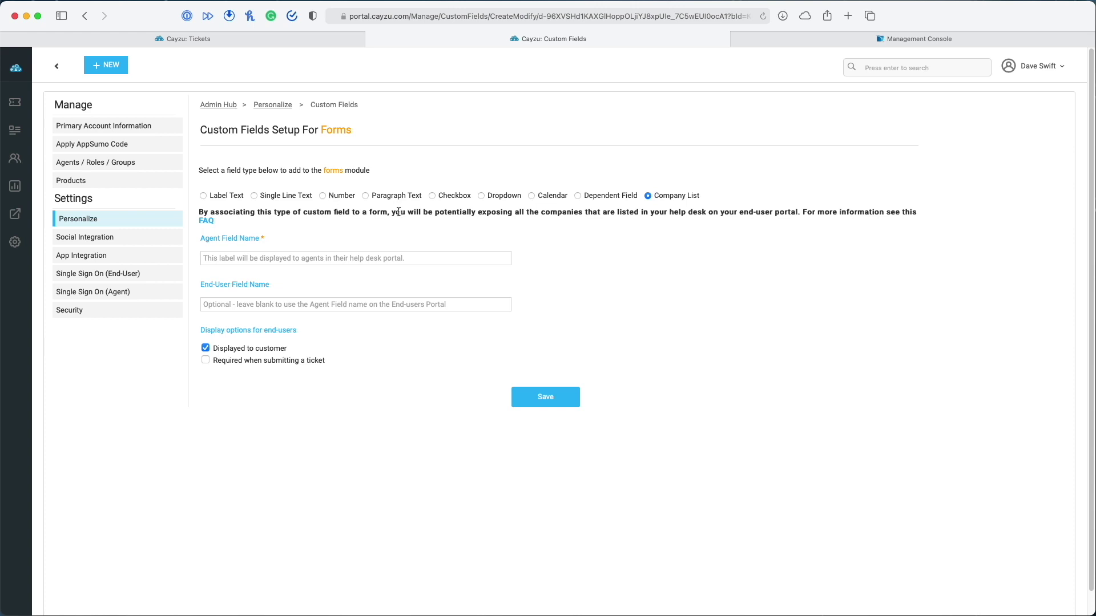
Add a Number custom field named 'Phone Number', required when creating tickets, and save it
click(228, 197)
click(323, 196)
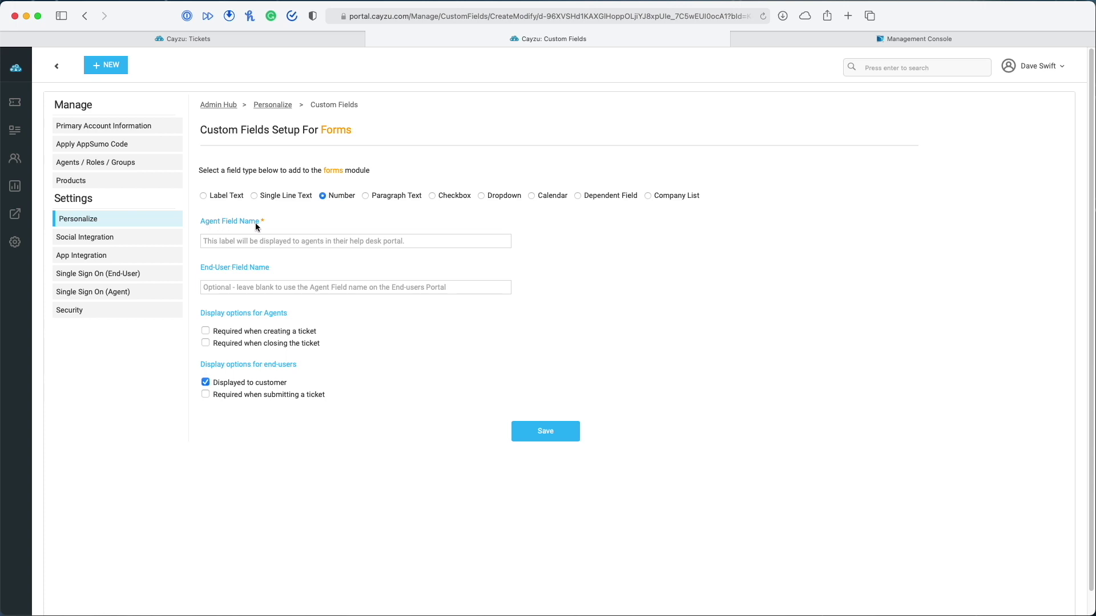
click(276, 242)
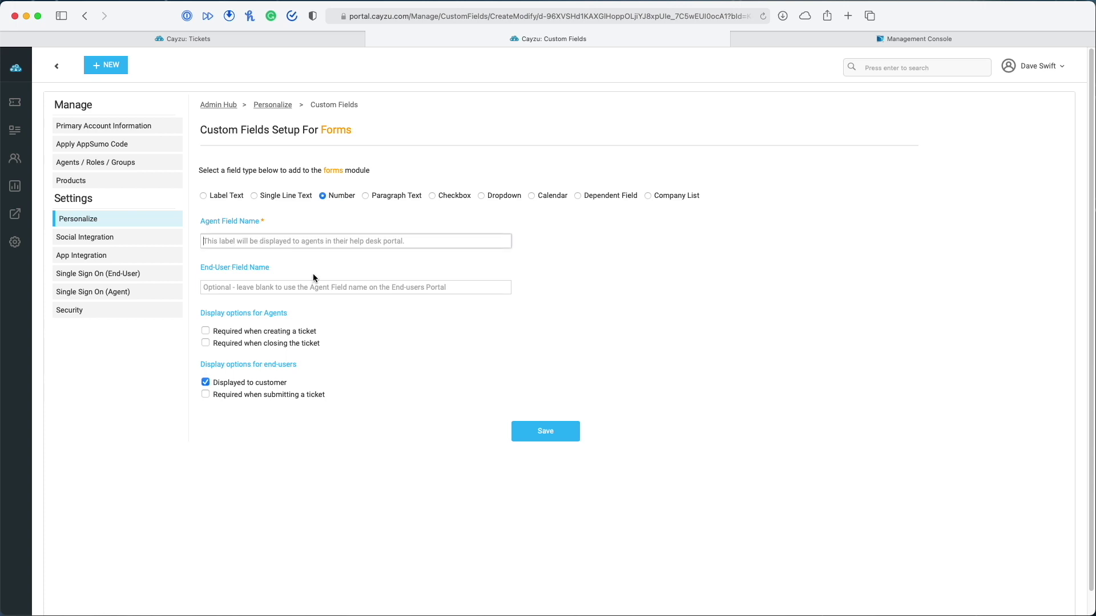
text(Phone Number)
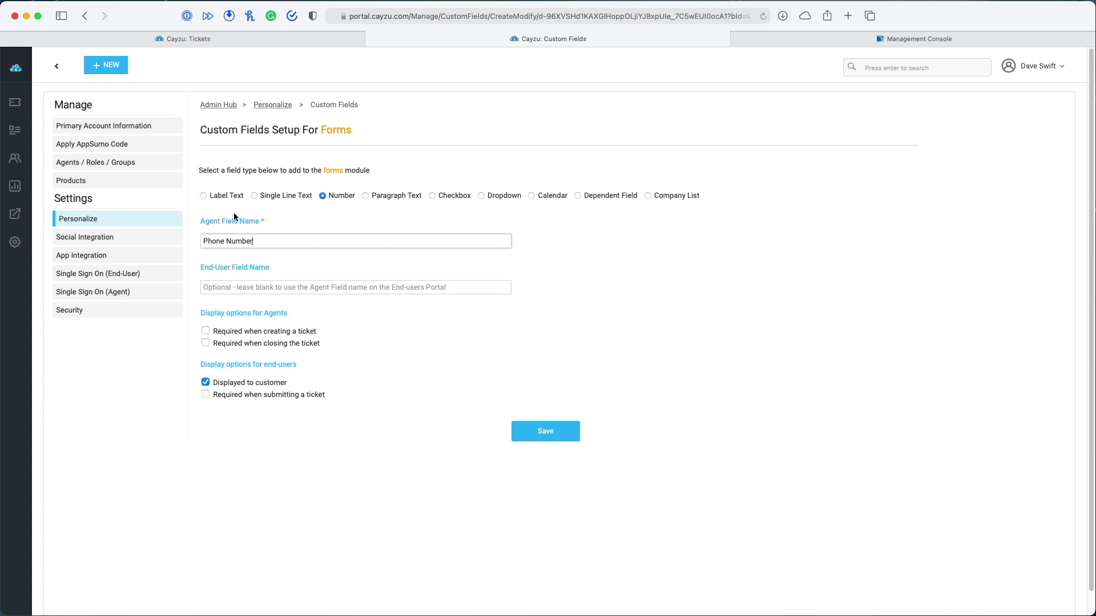
click(206, 331)
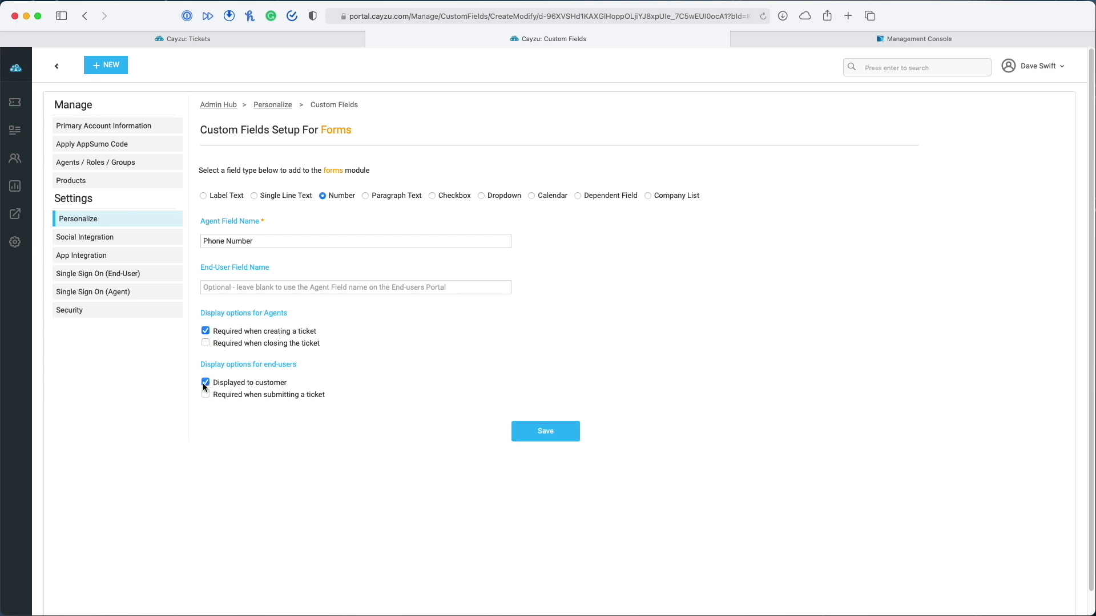
click(544, 435)
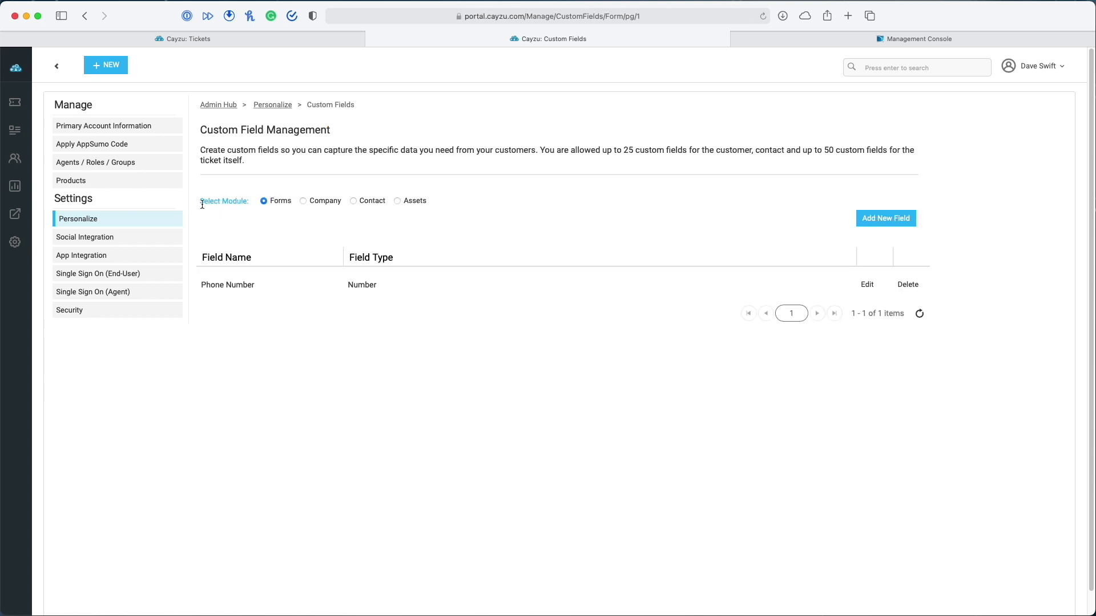
Check the Company, Contact and Assets custom field lists, which are all empty
click(303, 201)
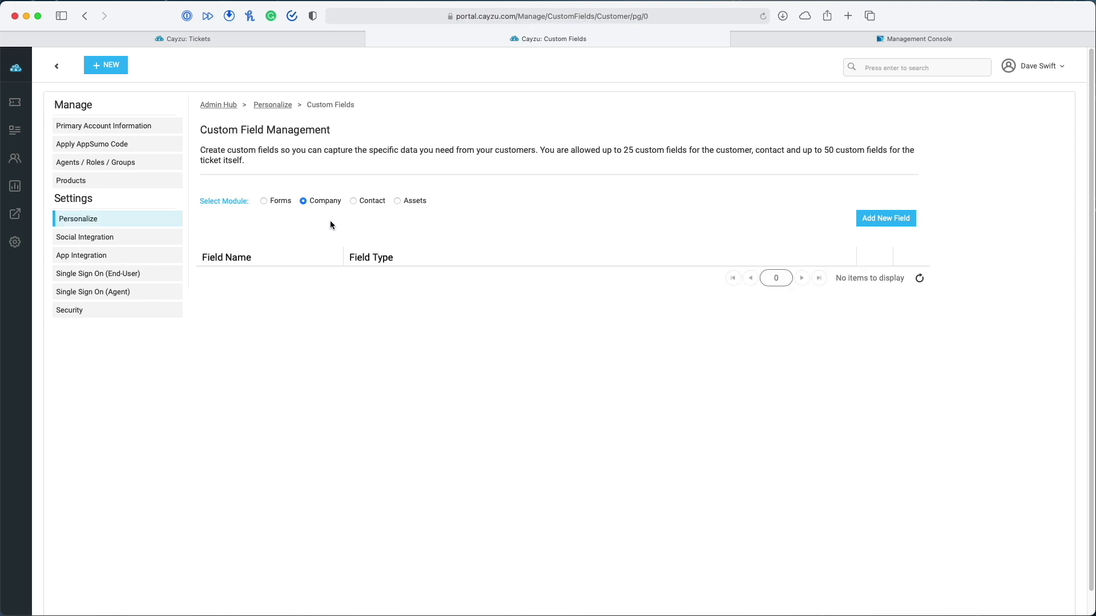
click(354, 201)
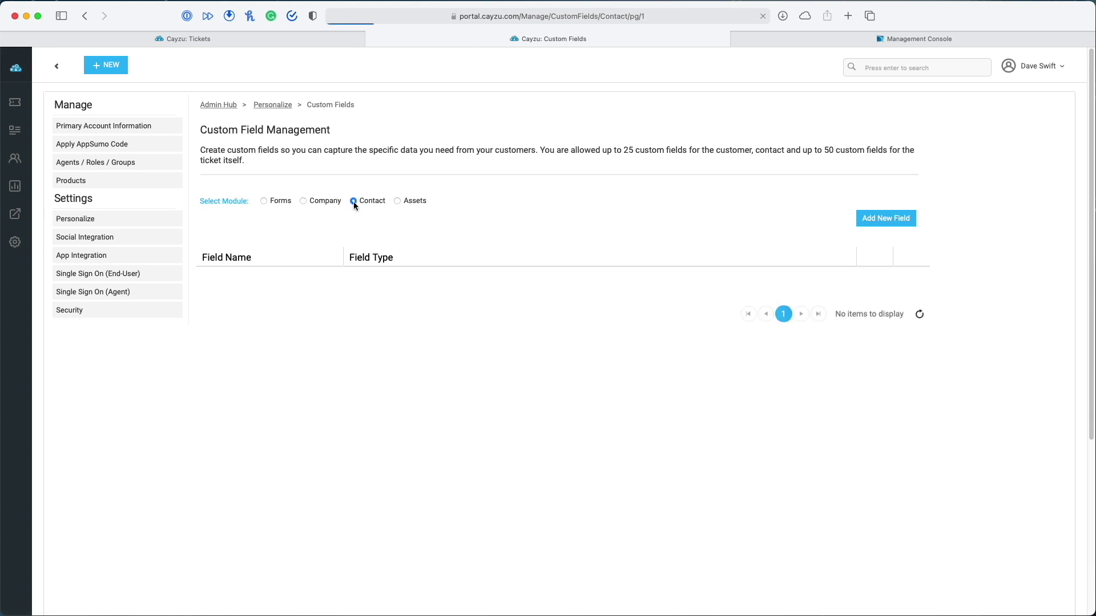
click(398, 201)
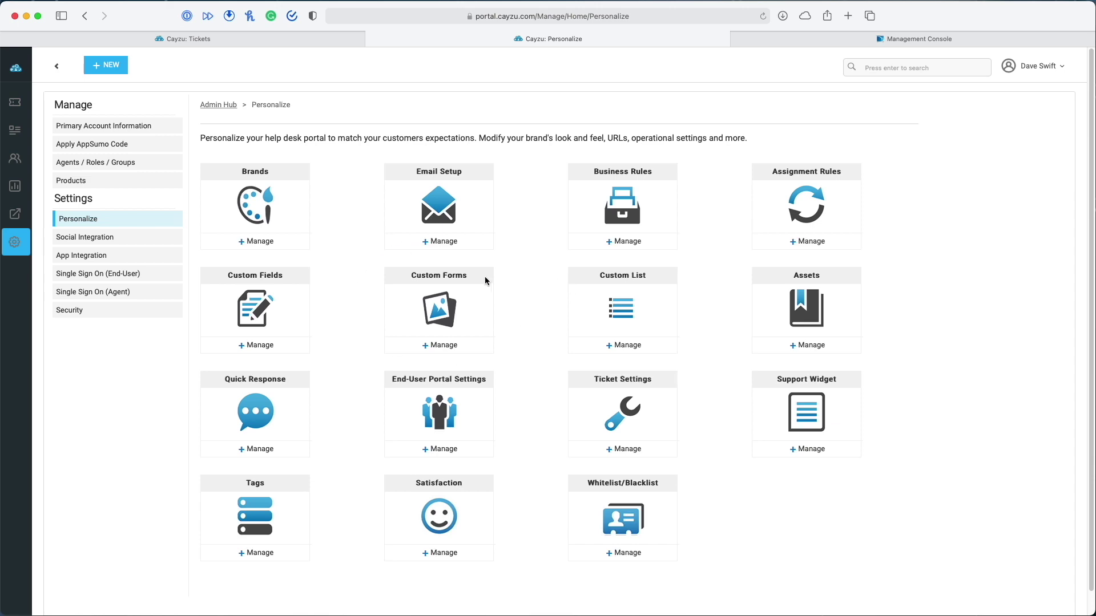
Give the Client Amp custom support form a magnifying-glass icon
click(449, 346)
click(587, 364)
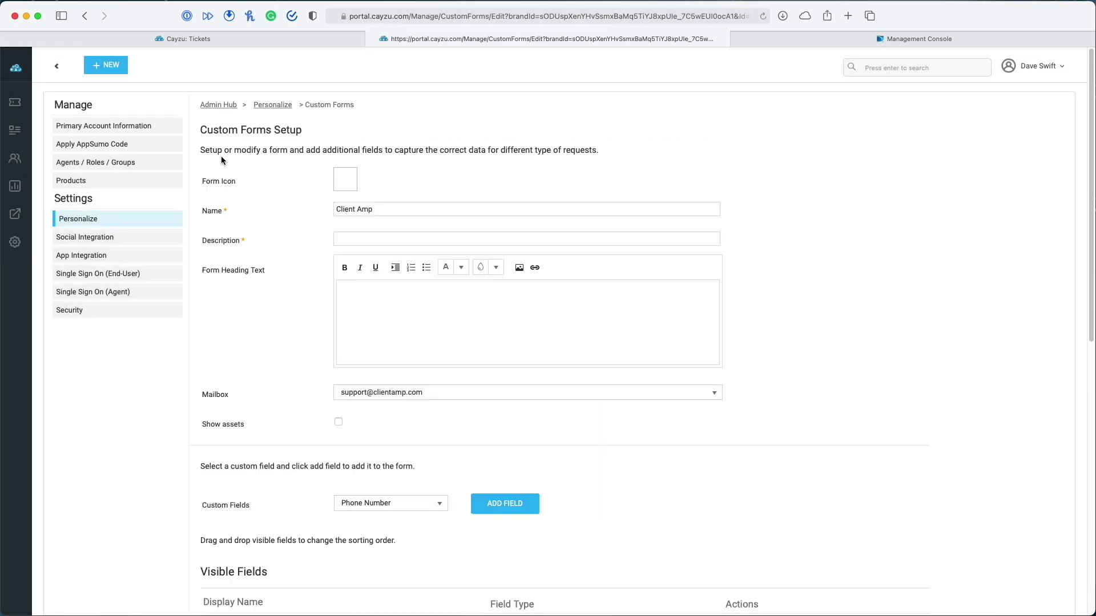
click(342, 178)
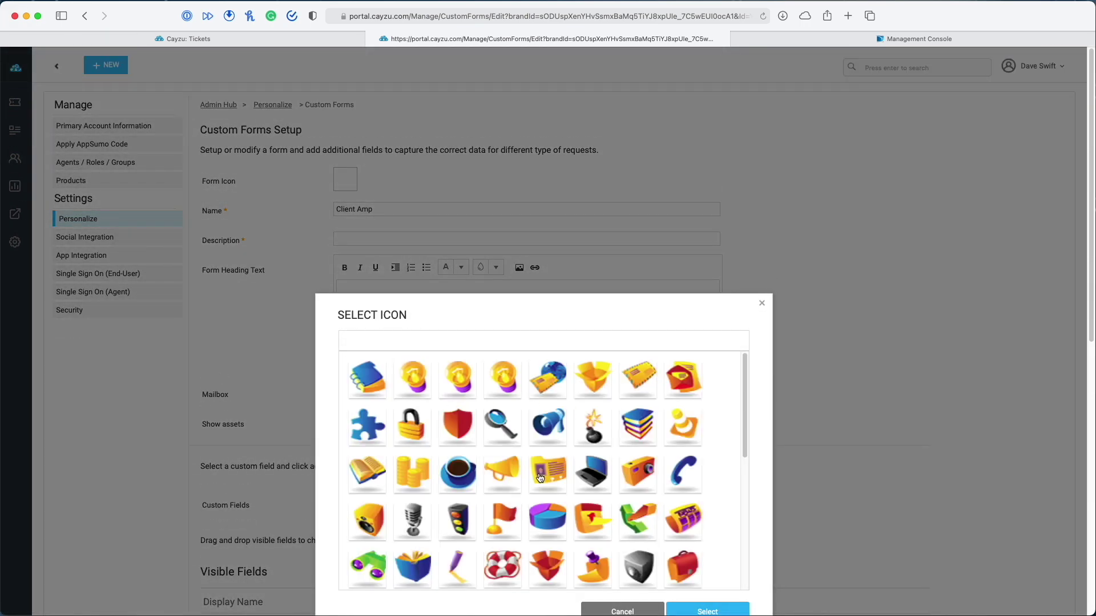
click(502, 426)
scroll(689, 513, down, 1)
scroll(689, 513, down, 2)
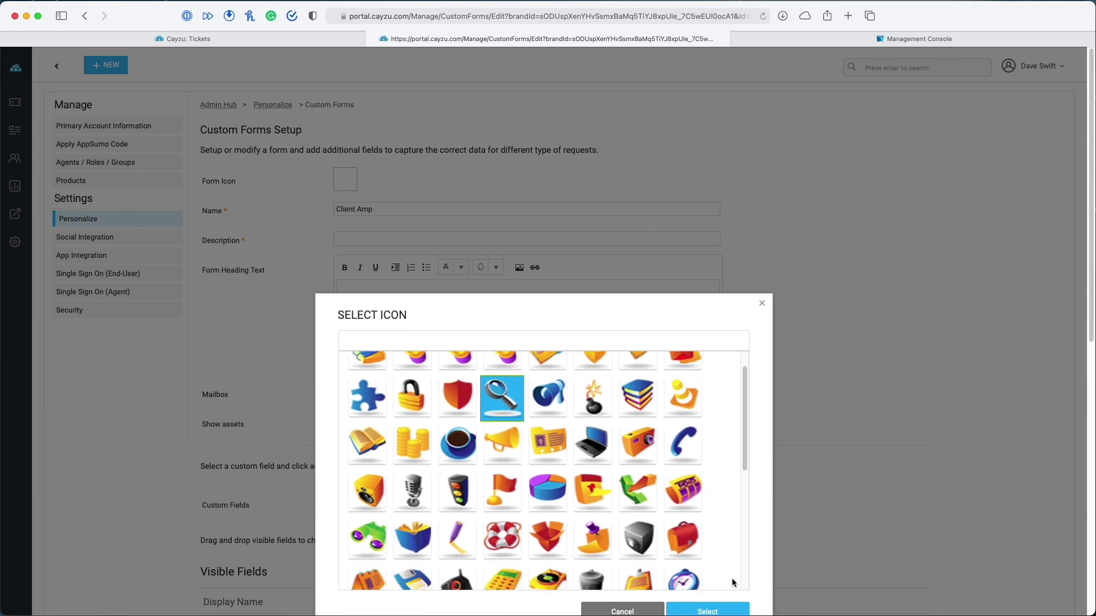
click(707, 609)
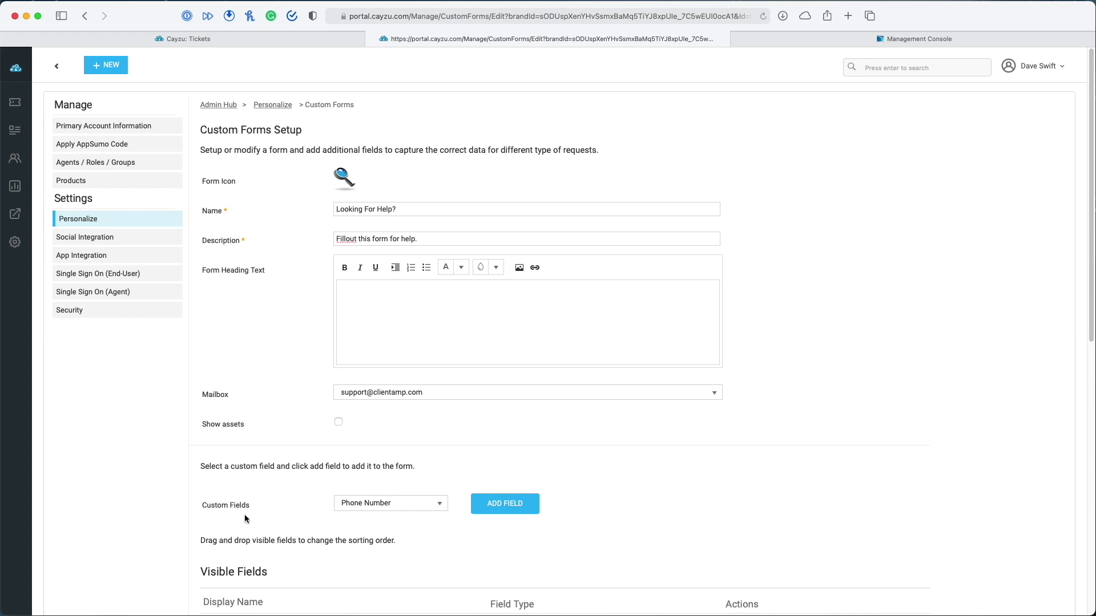
Add Phone Number and show Product on the form, moving Product above Phone Number
click(504, 501)
scroll(440, 434, down, 7)
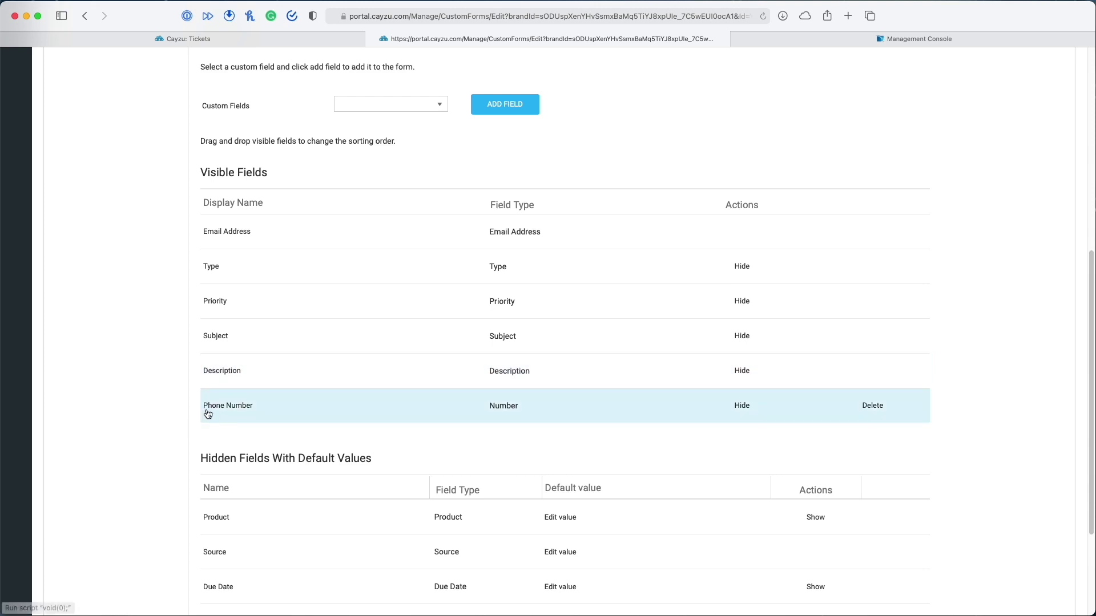
scroll(797, 396, down, 1)
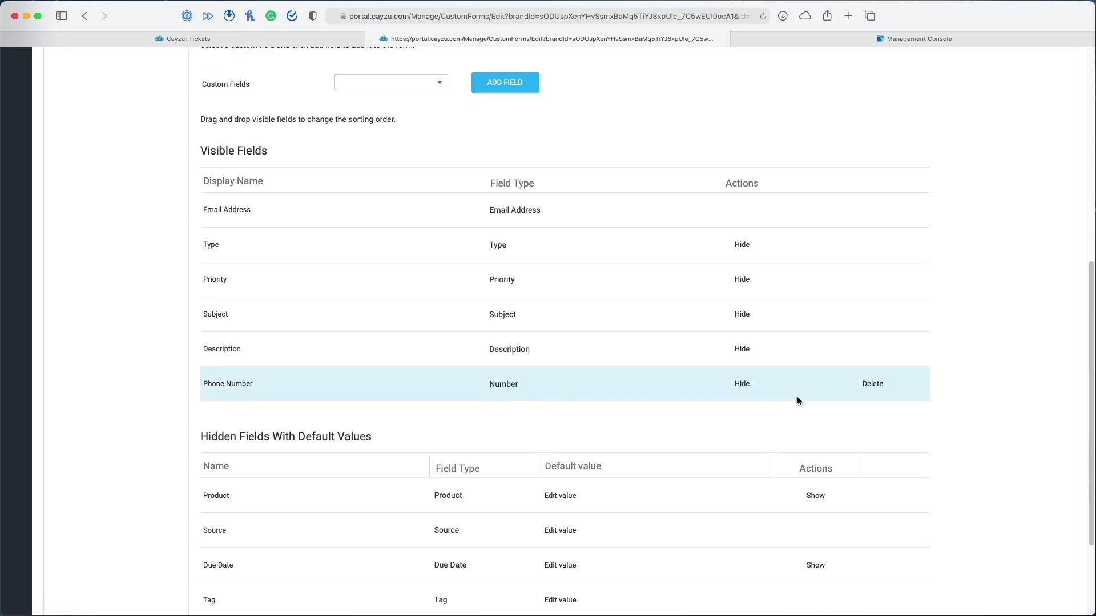
scroll(797, 396, down, 4)
scroll(365, 365, down, 1)
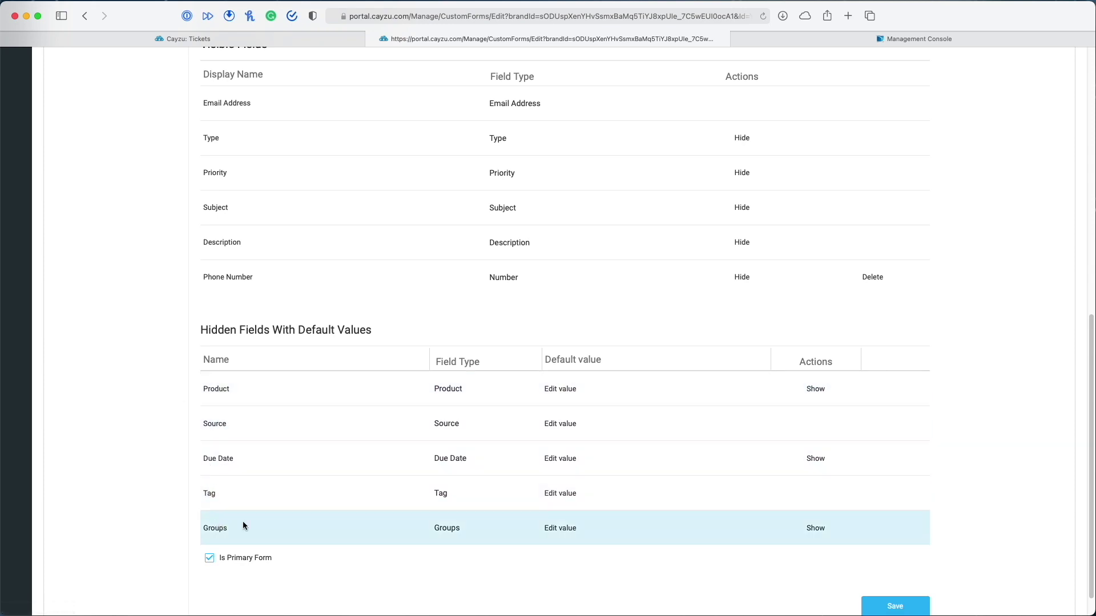
click(816, 391)
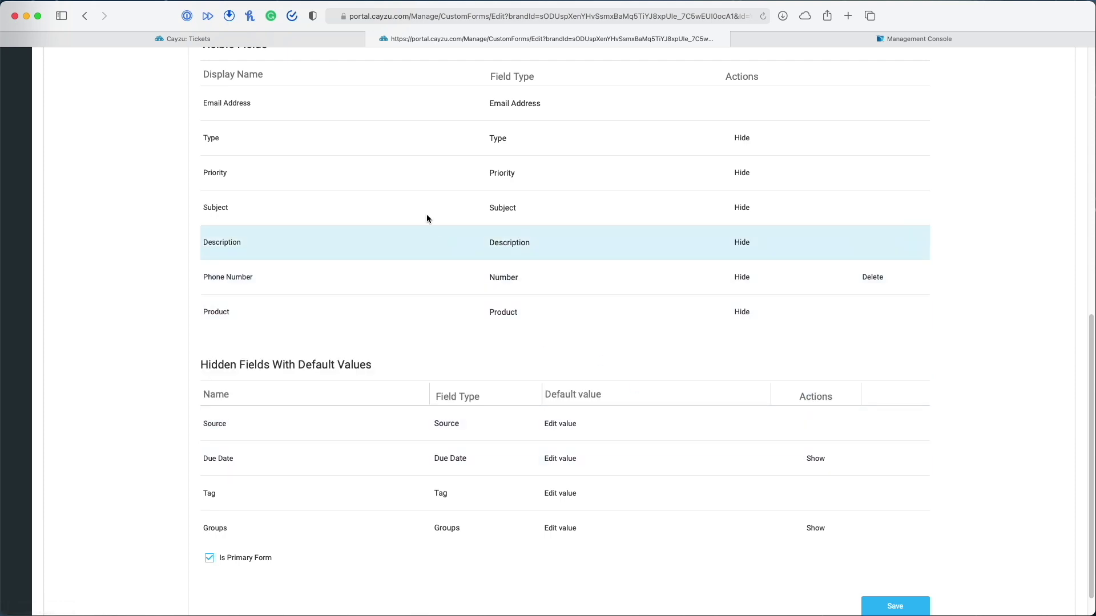
drag(333, 315, 222, 110)
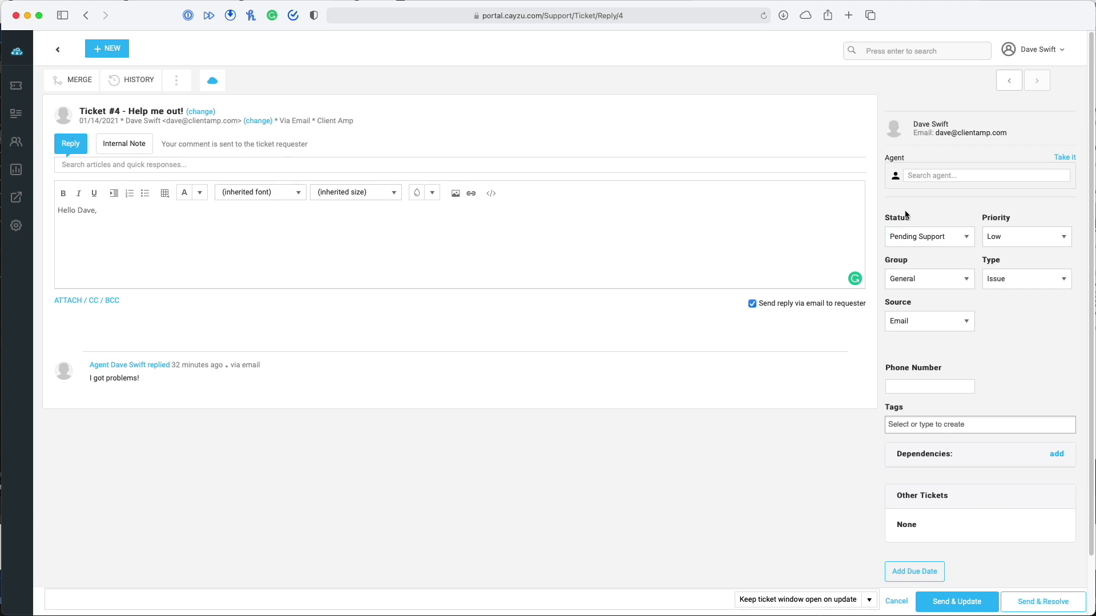
View ticket #4's Status, Type and Priority options, leaving Pending Support and Low unchanged
click(964, 241)
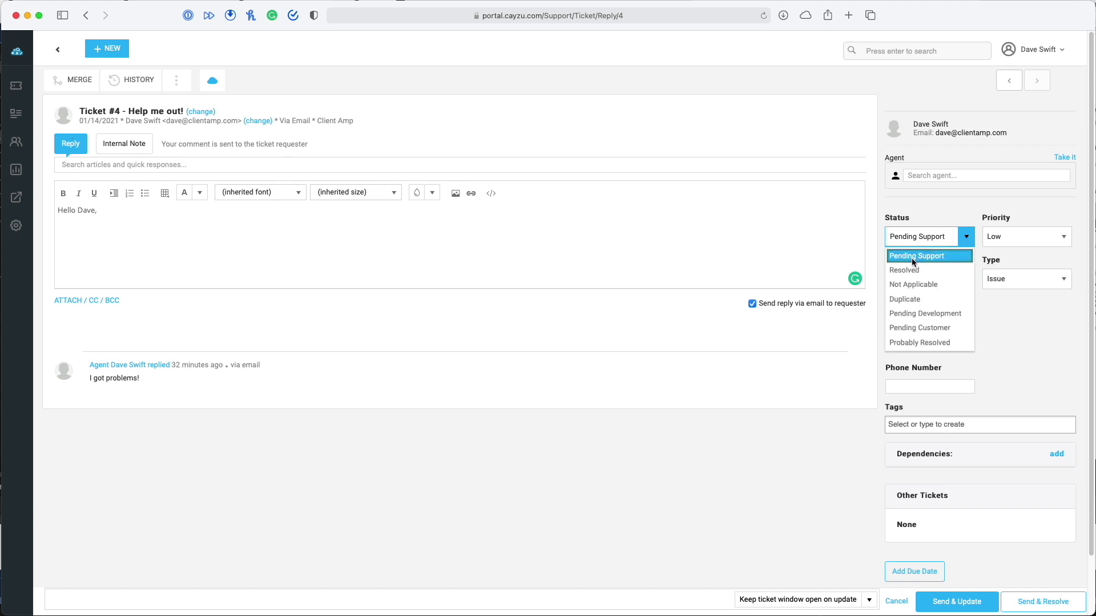
click(1010, 358)
click(1063, 280)
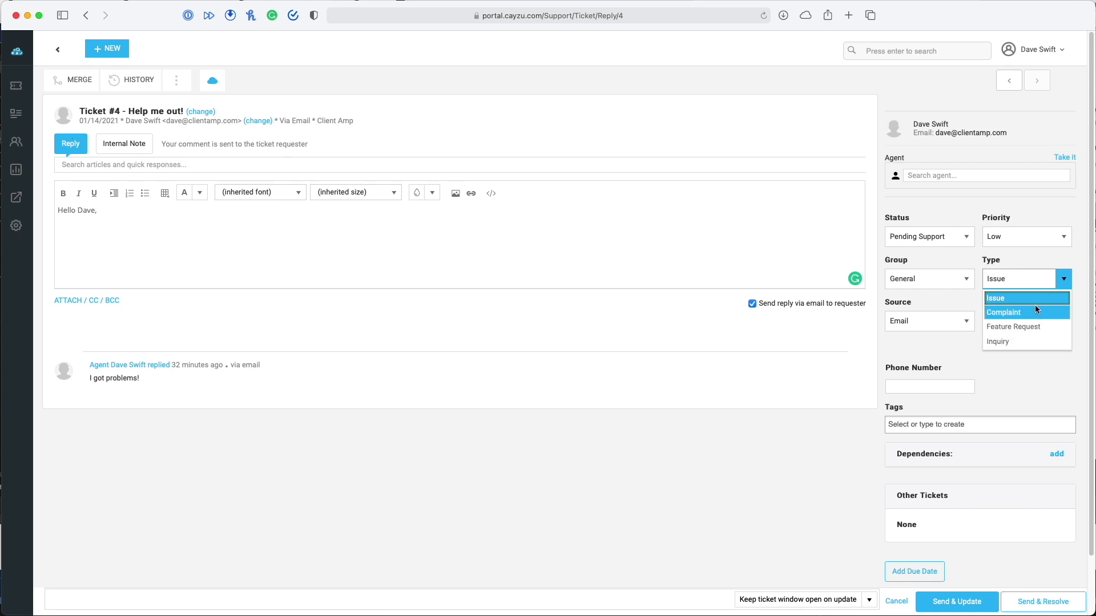
click(1062, 236)
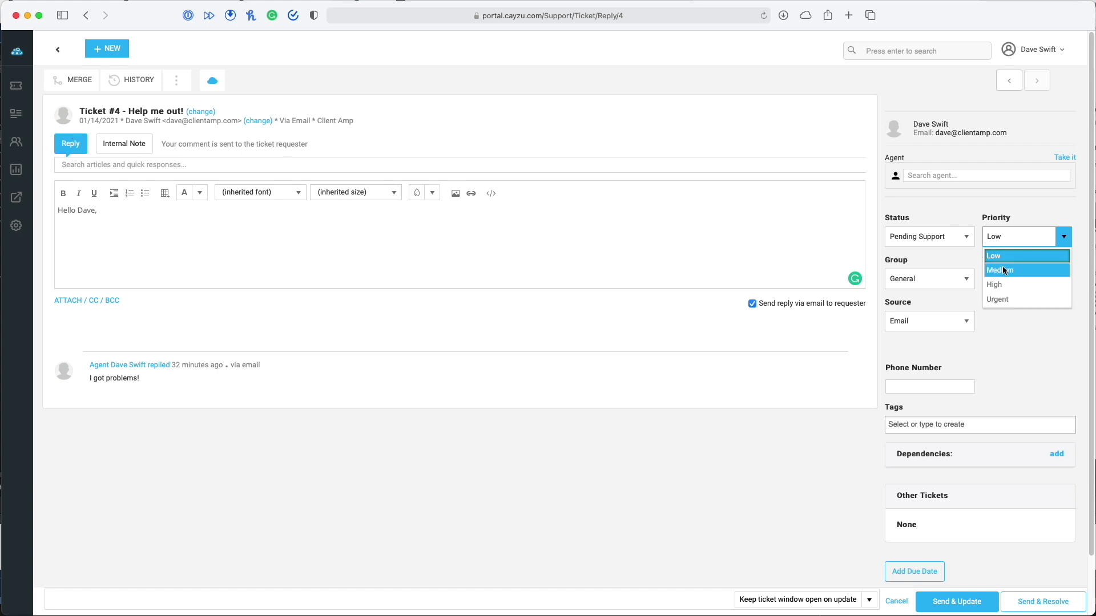
click(1015, 317)
click(966, 237)
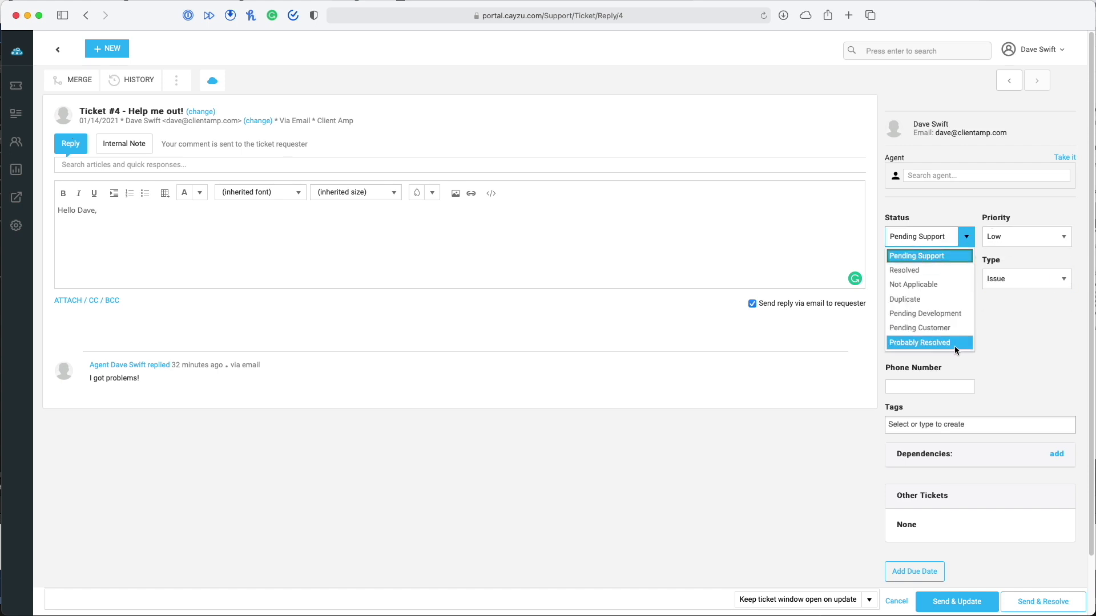
click(1044, 290)
click(1064, 280)
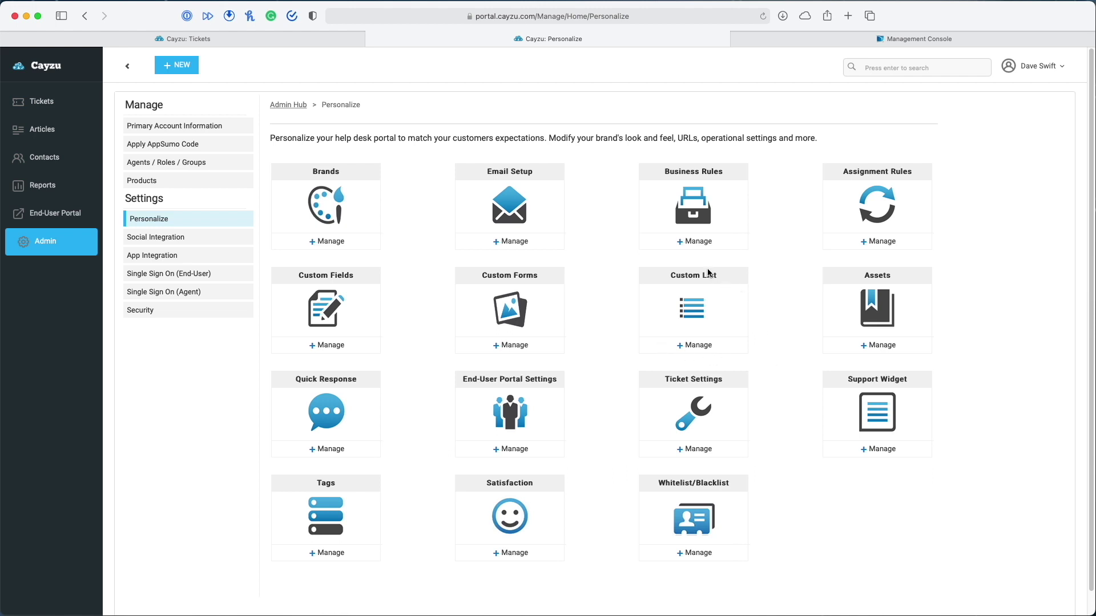
Review the Ticket Type, Status, Source and Time & Billing Tasks custom lists, then open Tickets
click(642, 331)
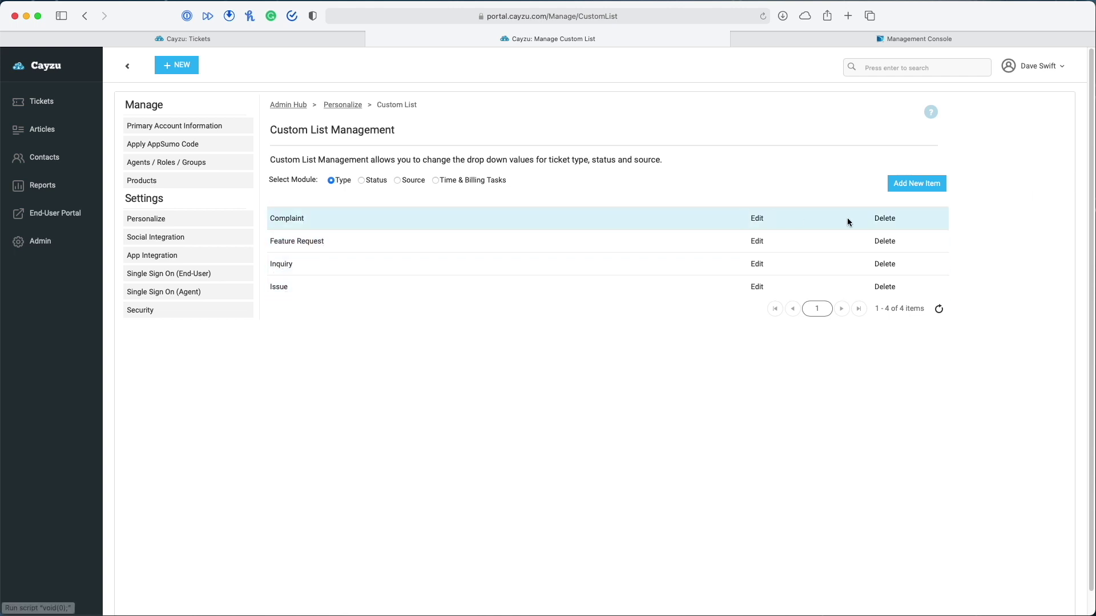
click(930, 185)
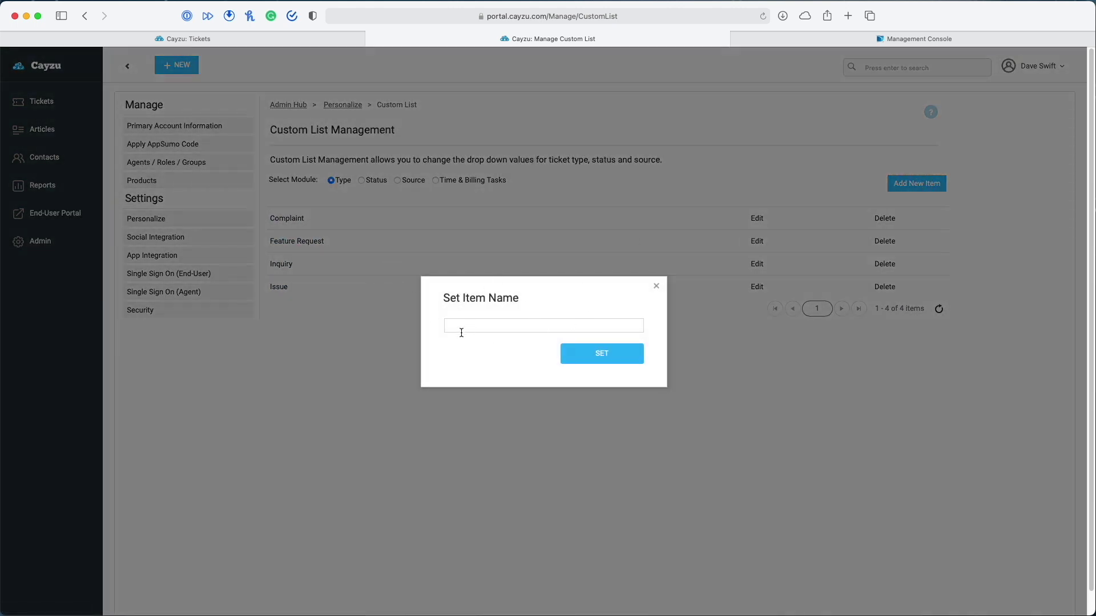
click(656, 286)
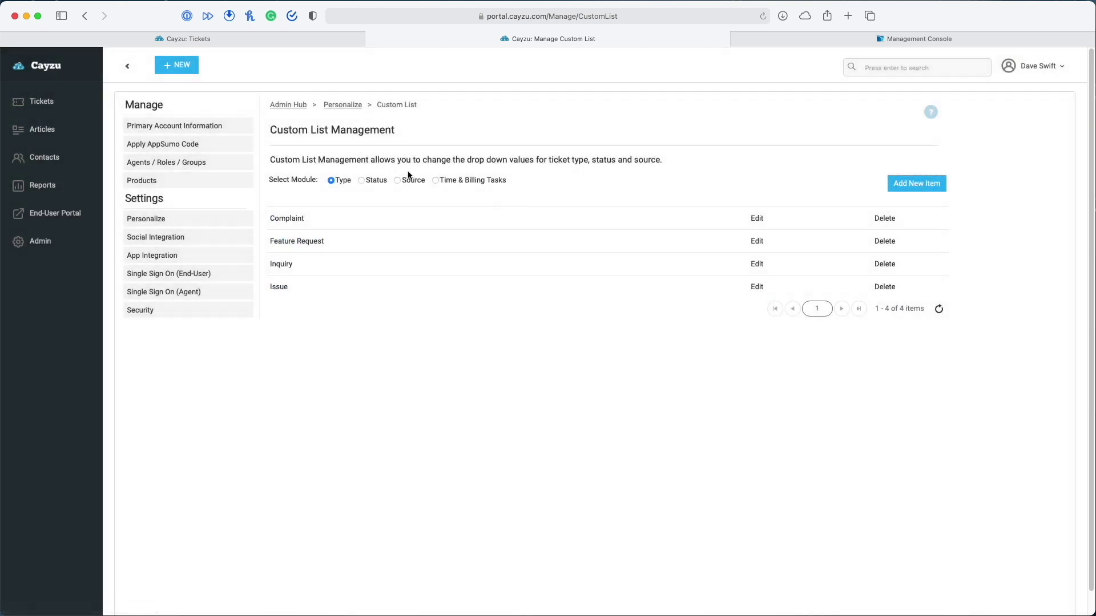
click(361, 180)
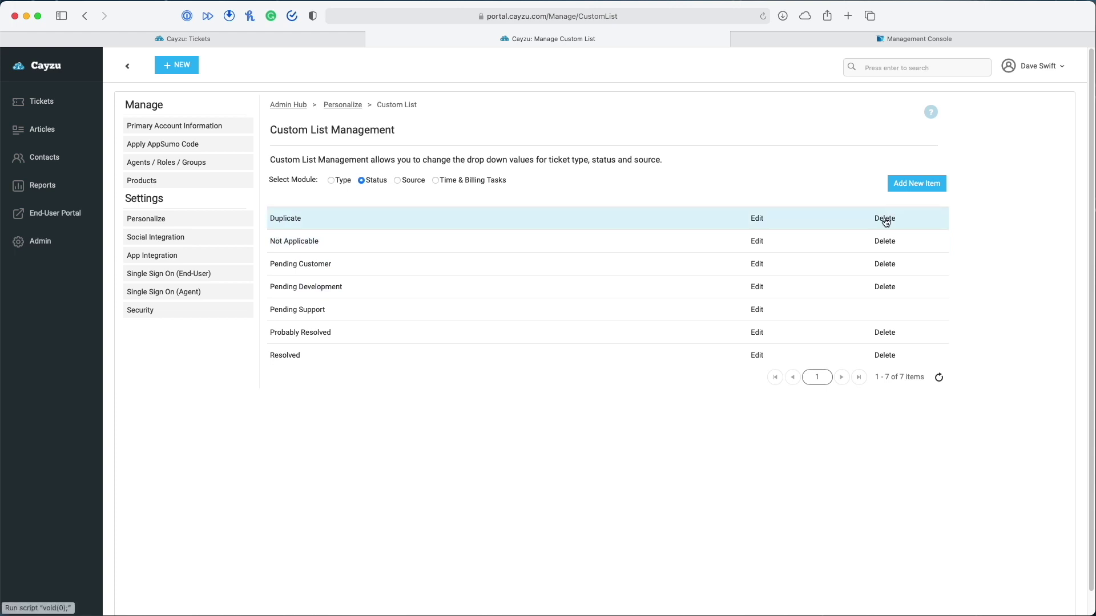
click(396, 180)
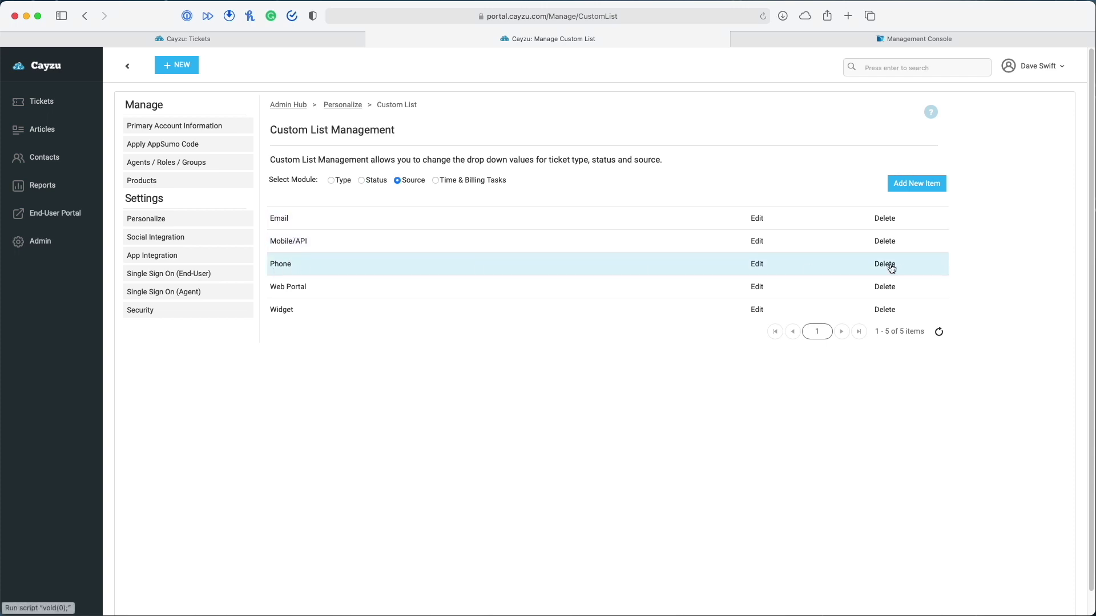
click(435, 181)
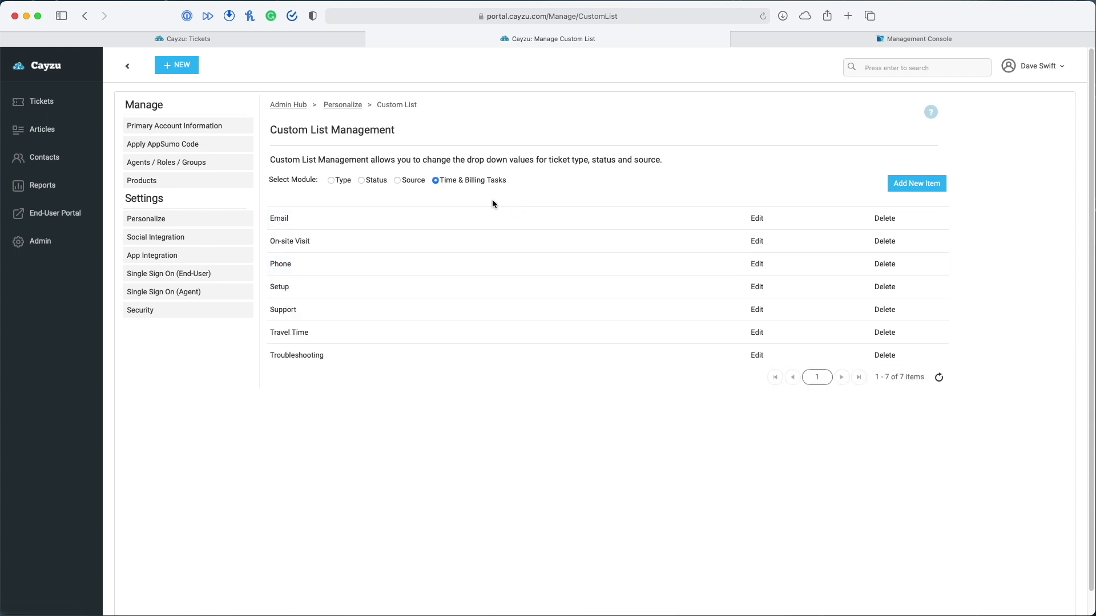
click(28, 102)
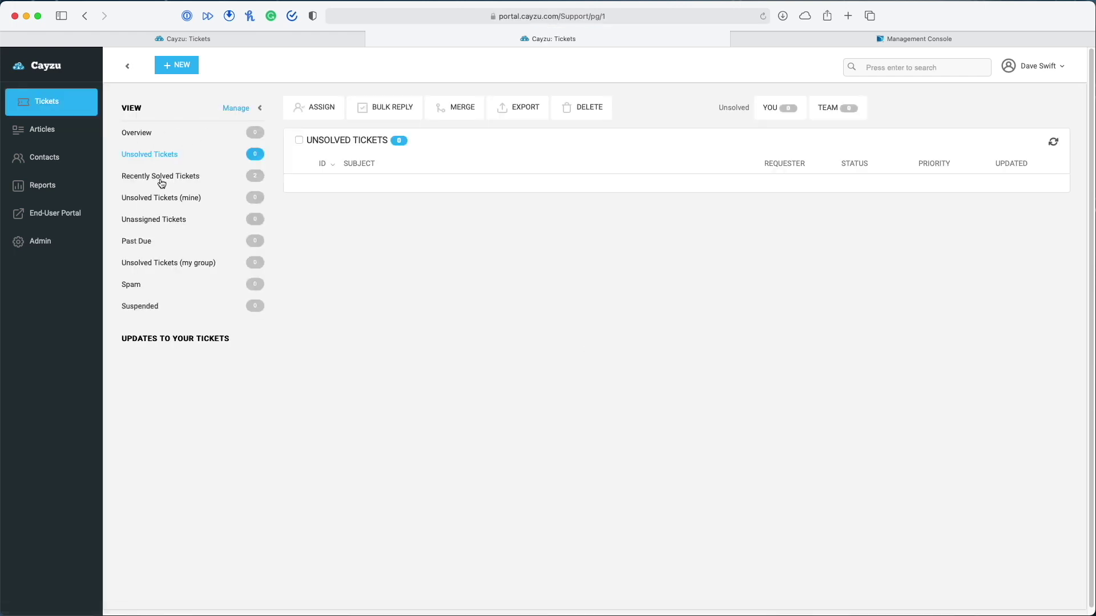
Open solved Ticket #1 and view its Add Time task types, closing the dialog unsaved
click(153, 177)
click(395, 188)
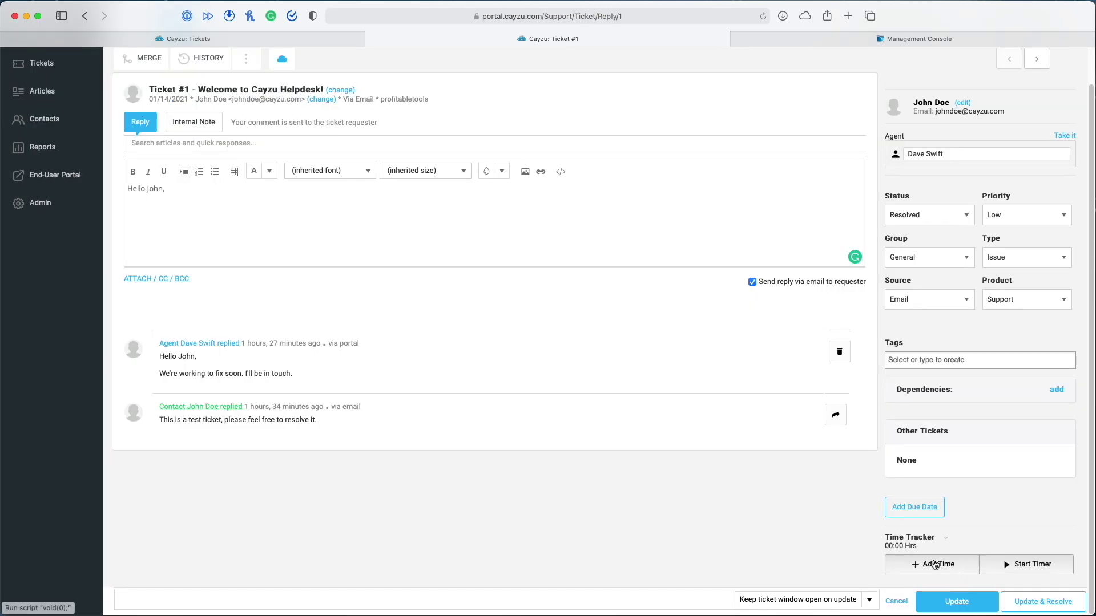
click(935, 565)
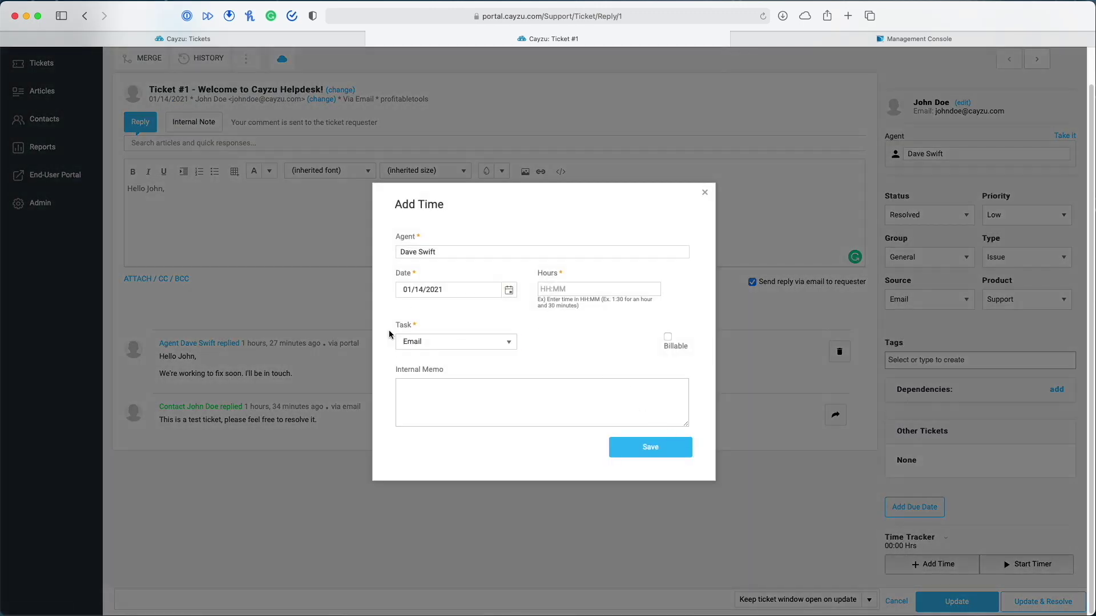
click(474, 341)
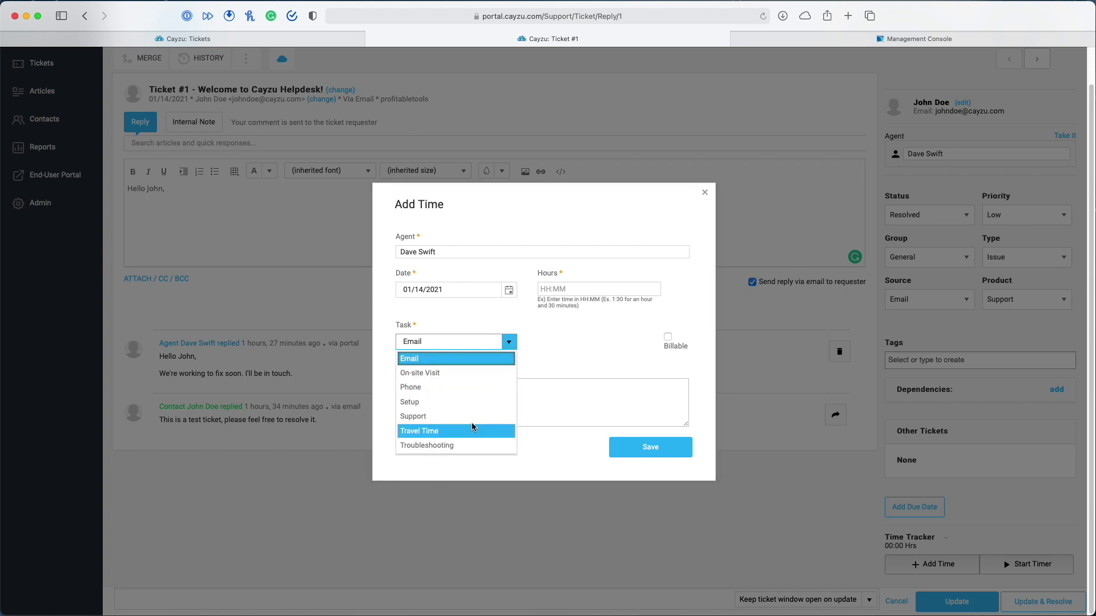
click(704, 192)
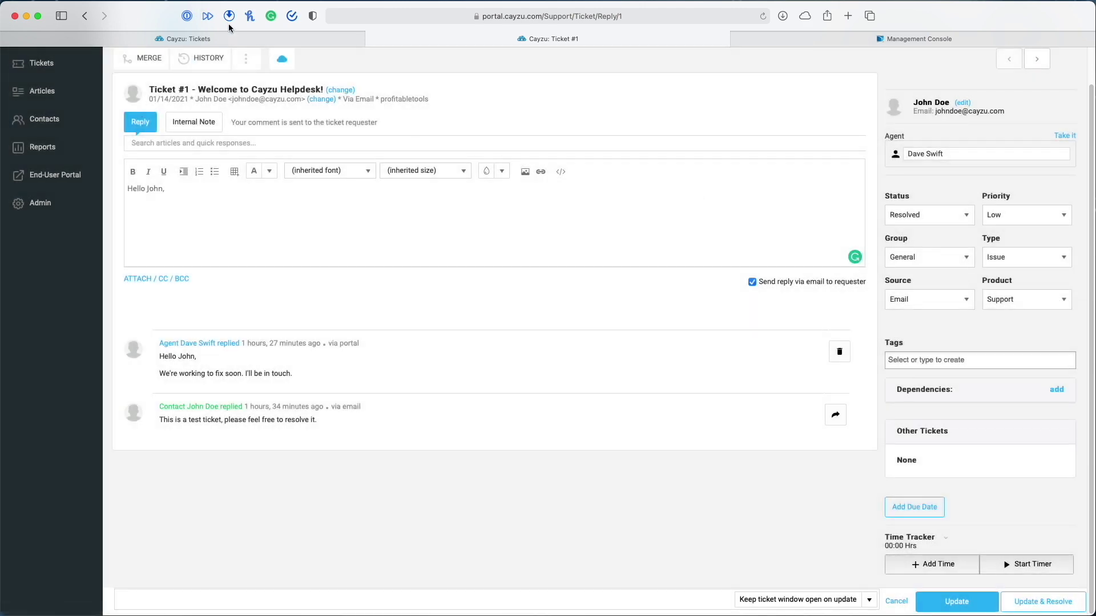
click(251, 40)
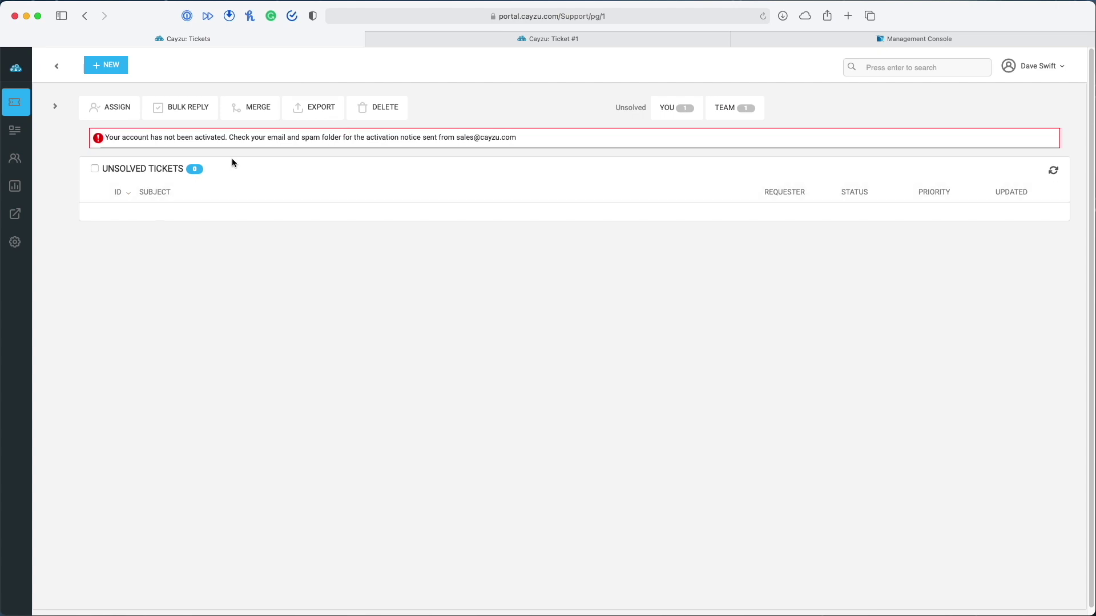
Review the Time & Billing Tasks custom list, then open Custom Fields management
click(470, 38)
click(49, 244)
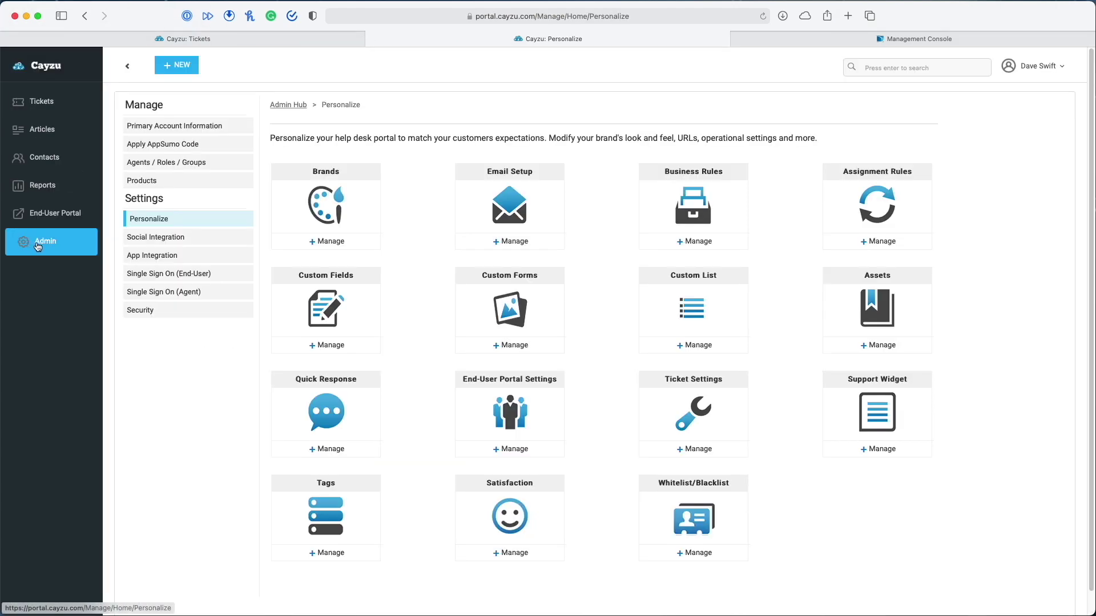
click(698, 347)
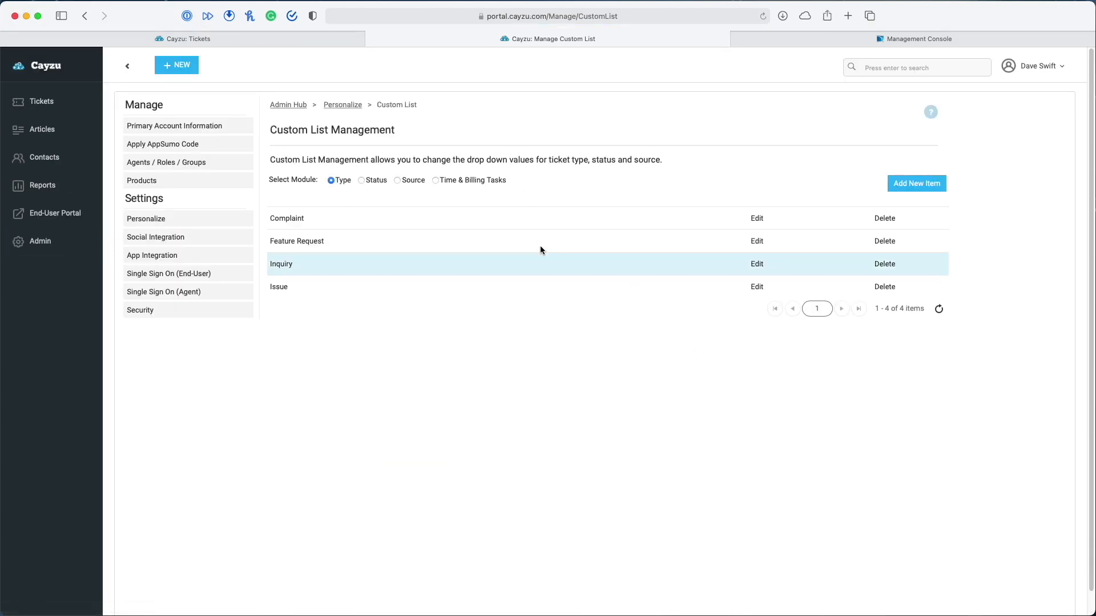
click(435, 180)
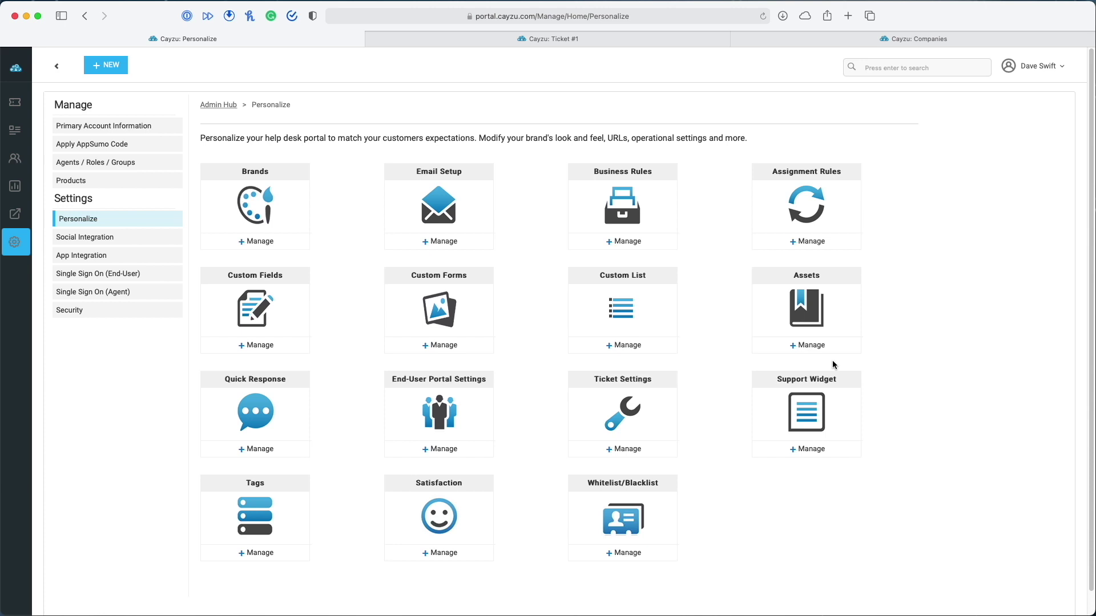
click(264, 348)
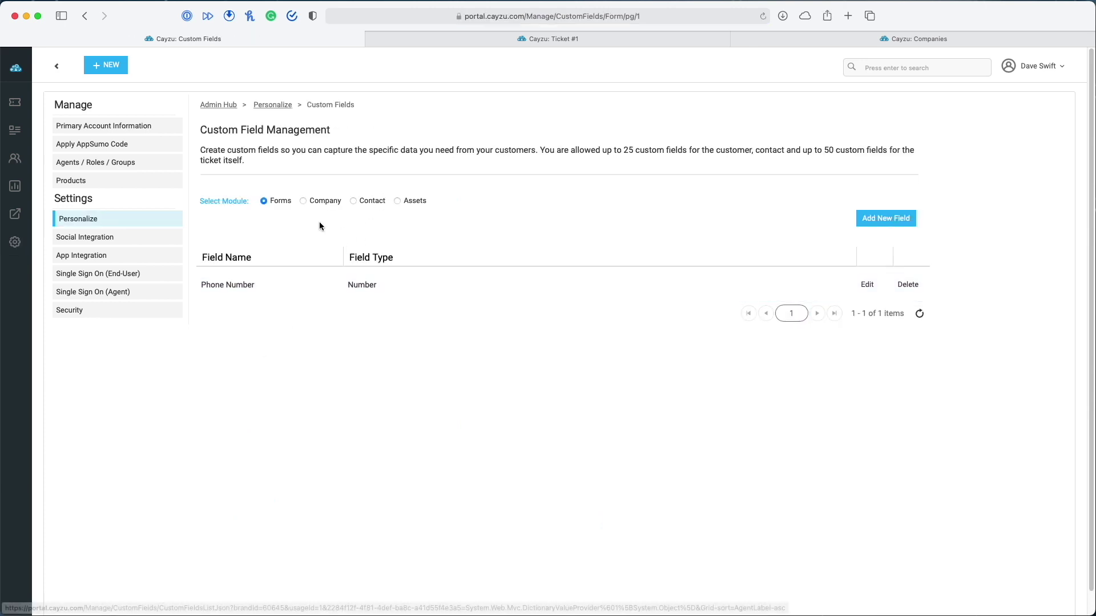
click(396, 200)
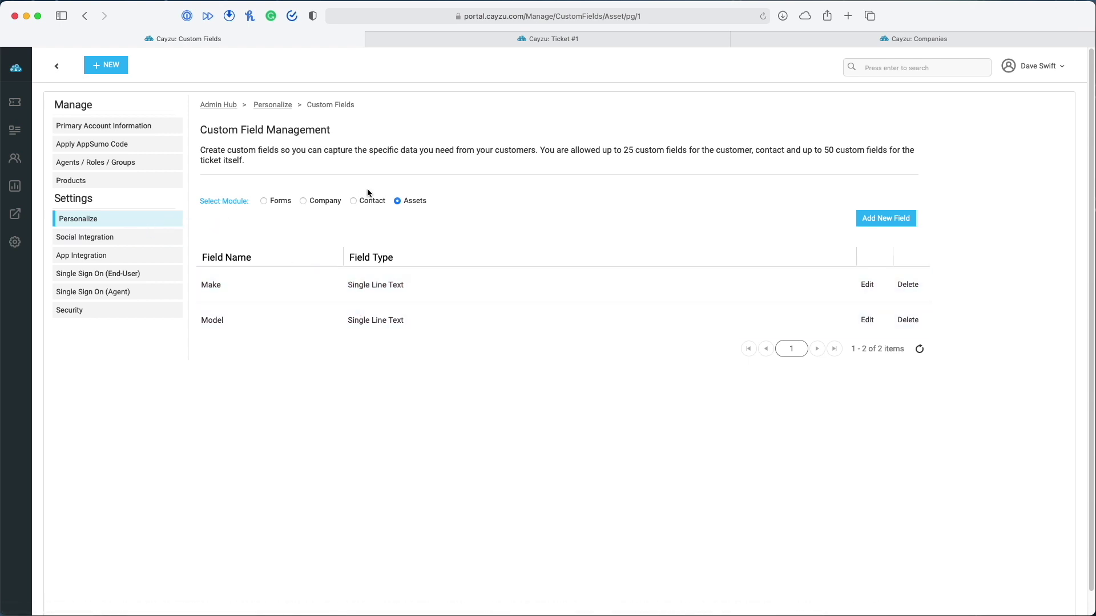
click(894, 217)
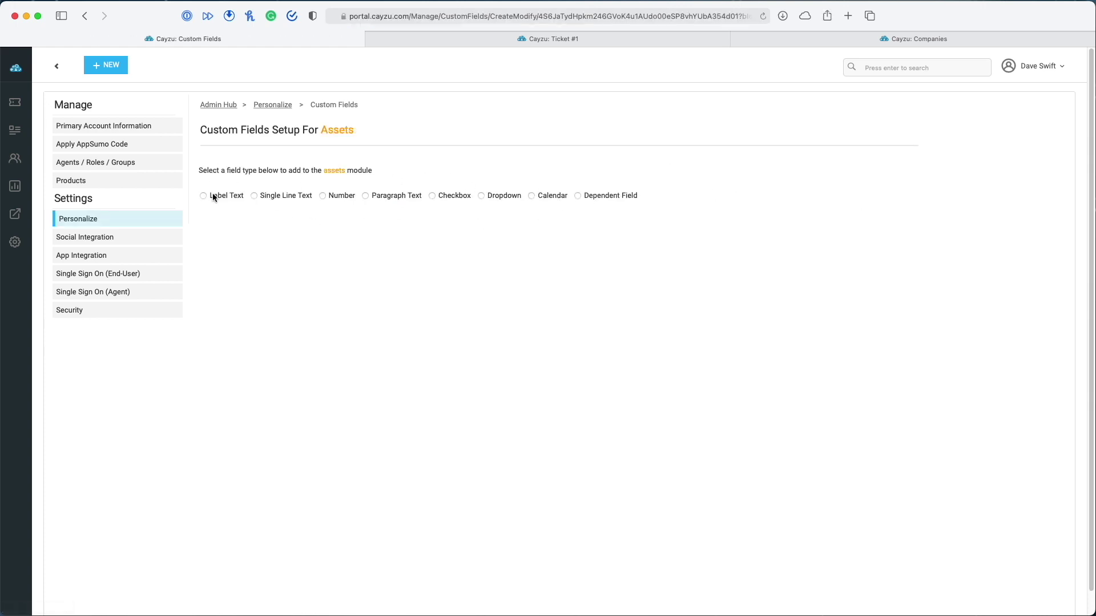
click(17, 243)
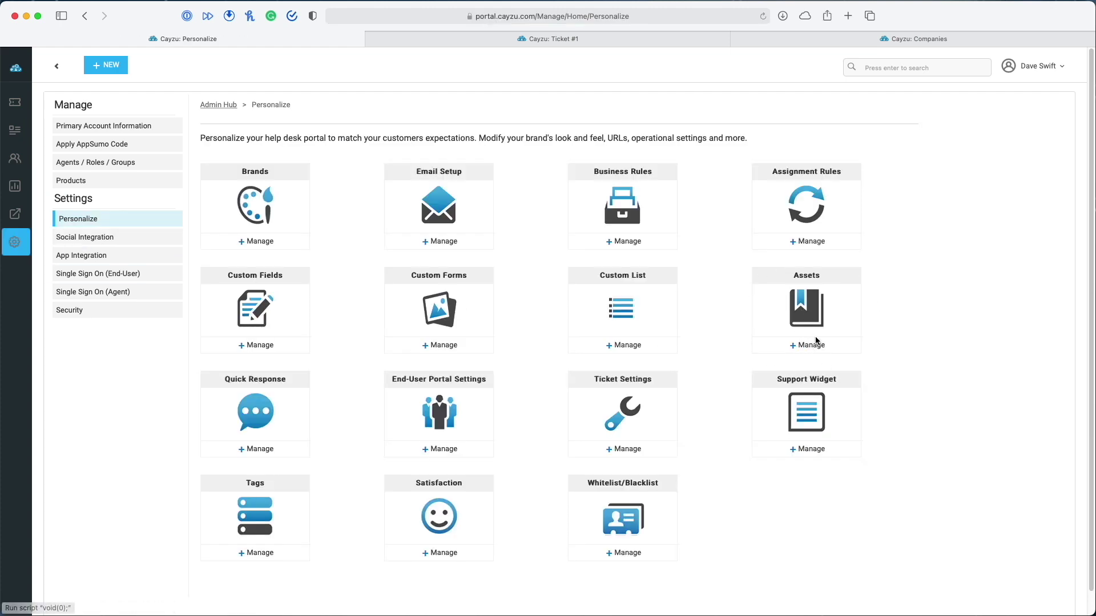
View the Client Amp brand's asset categories, then open the Companies list under Contacts
click(817, 341)
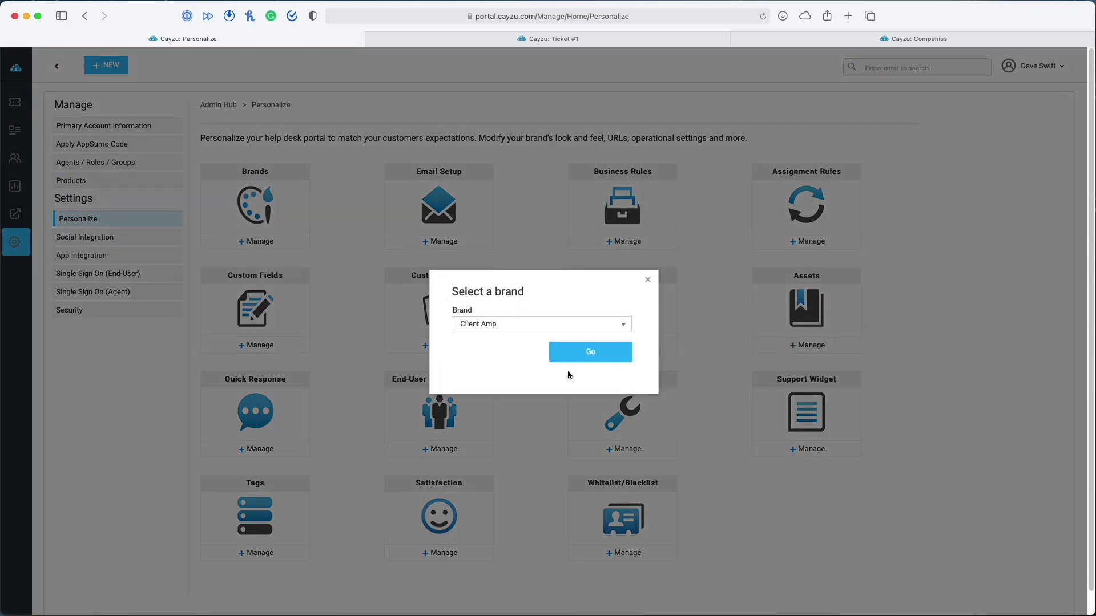
click(575, 359)
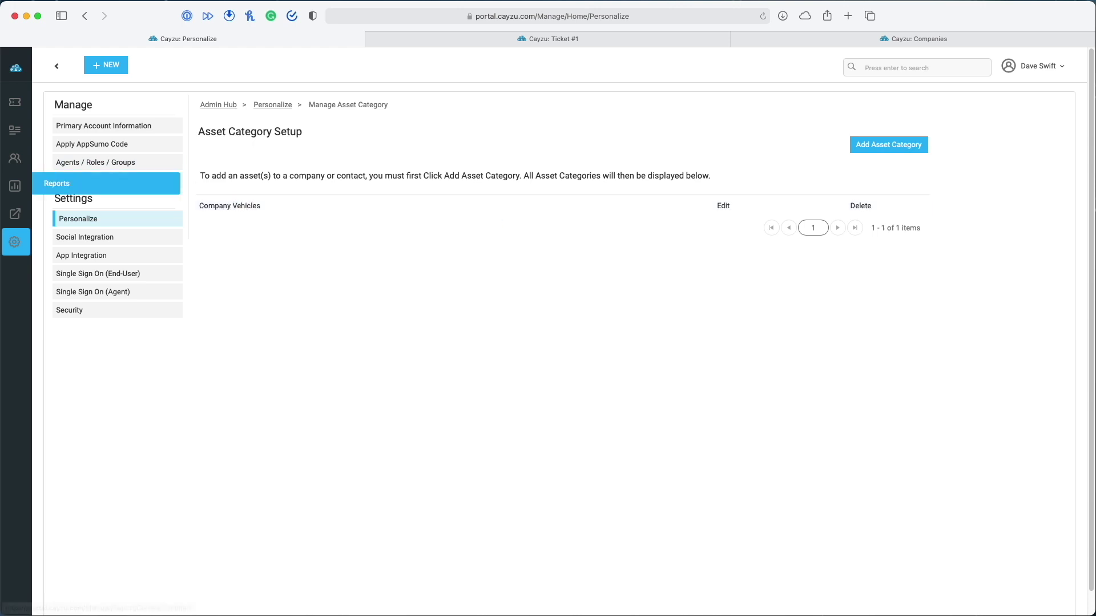
click(15, 160)
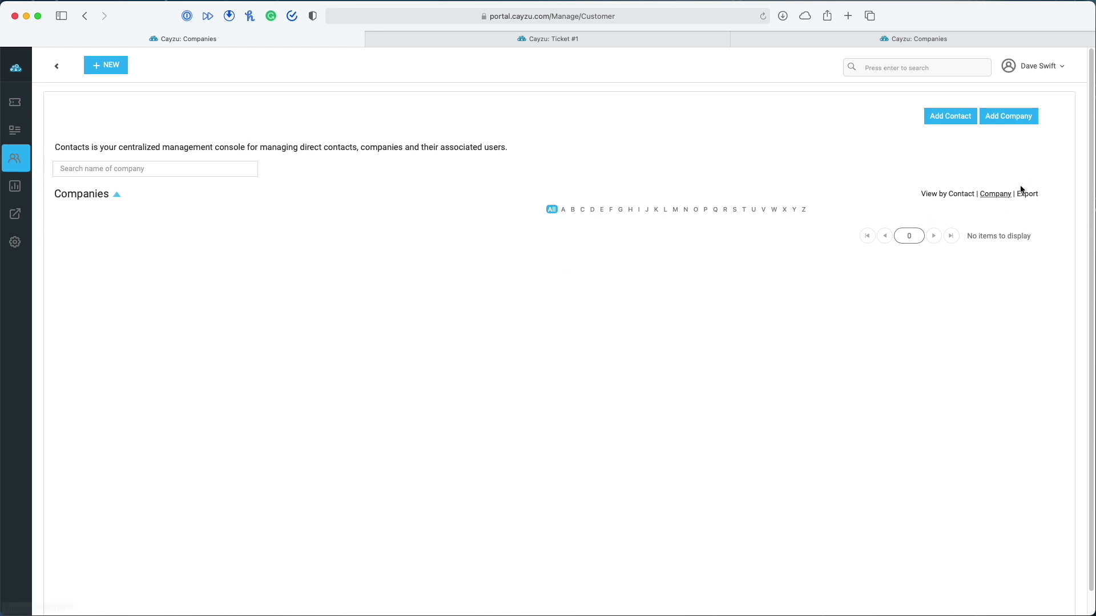
Create company 'Client Amp LLC' with email domain clientamp.com and open its details
click(998, 120)
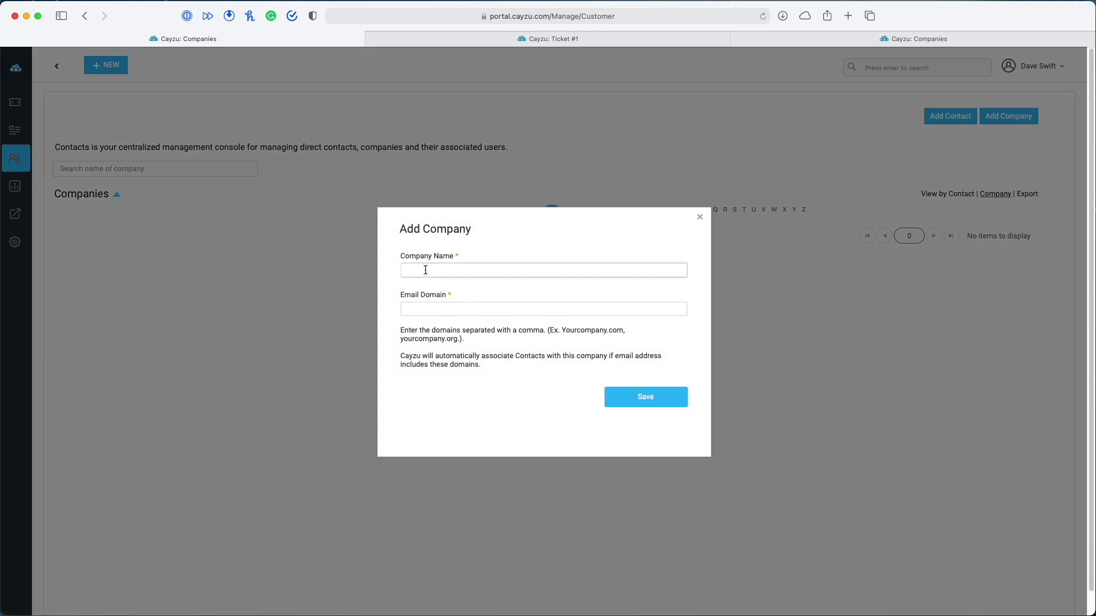
text(Client Amp LLC)
click(455, 305)
text(clientamp.com)
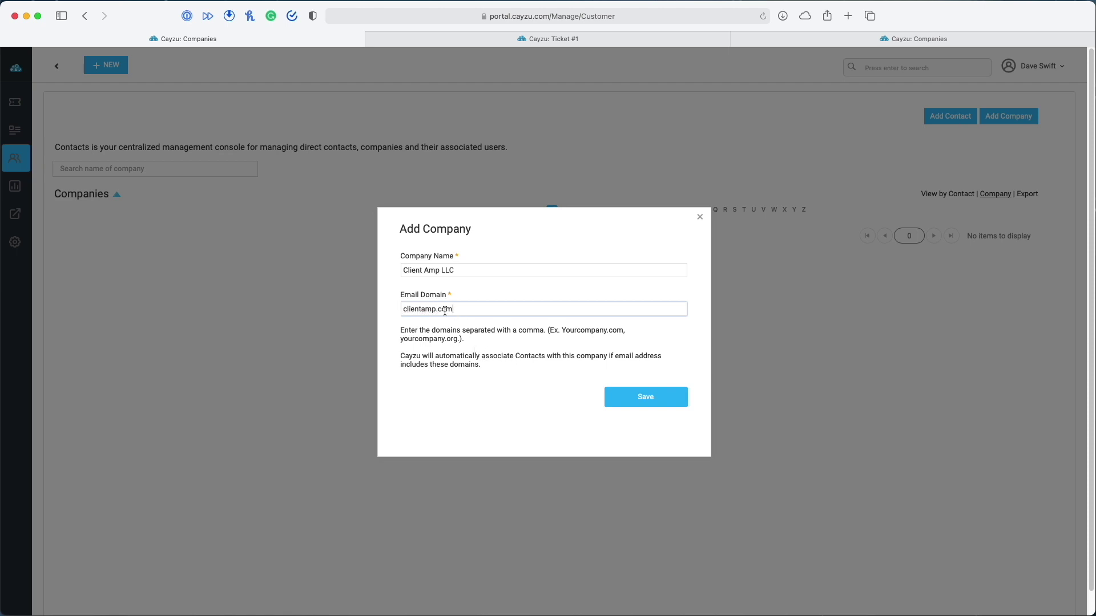
click(656, 400)
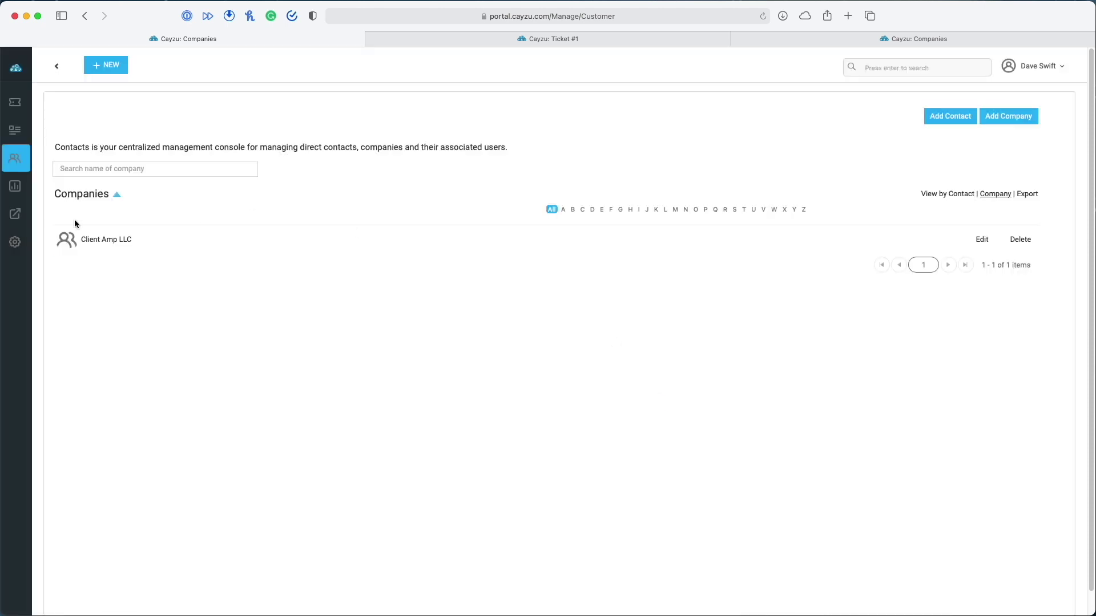
click(87, 239)
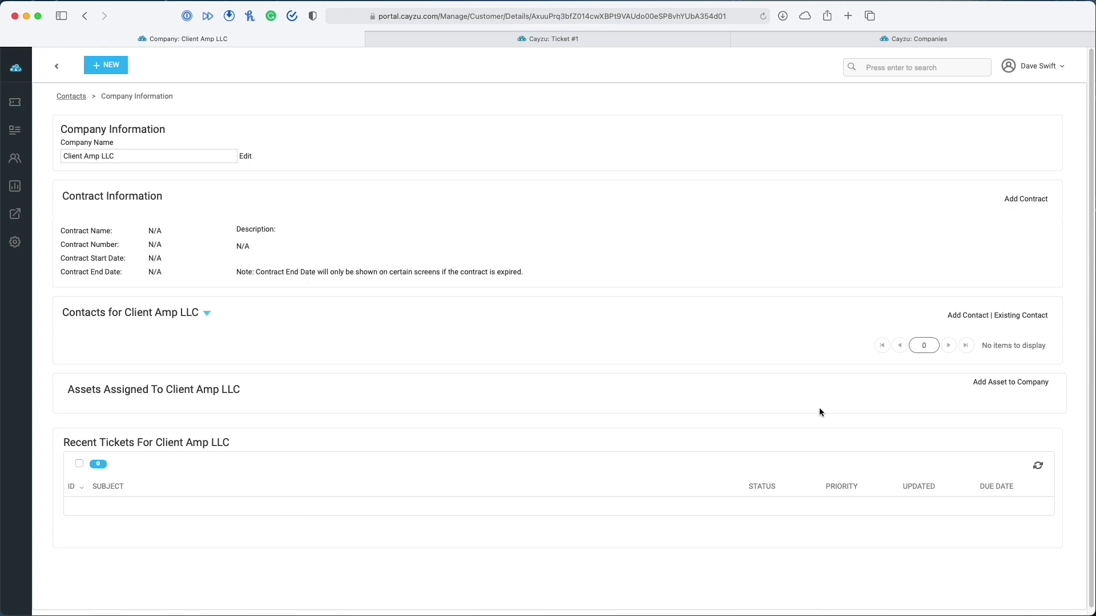
Add the Company Vehicles asset 'Zoom Zoom' with make Tesla and model Roadster
click(1005, 383)
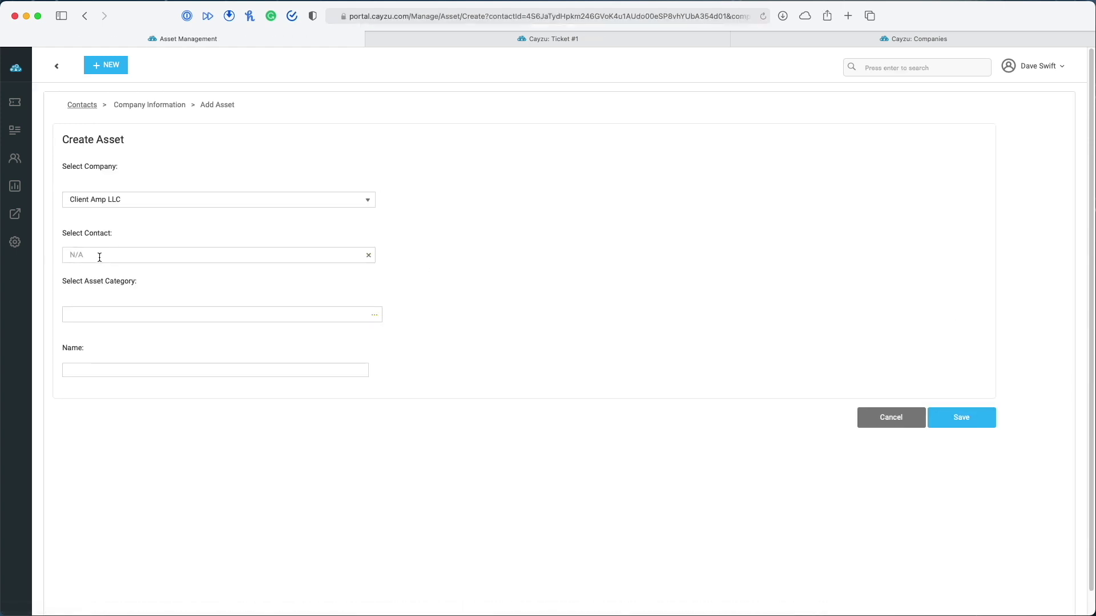
click(134, 316)
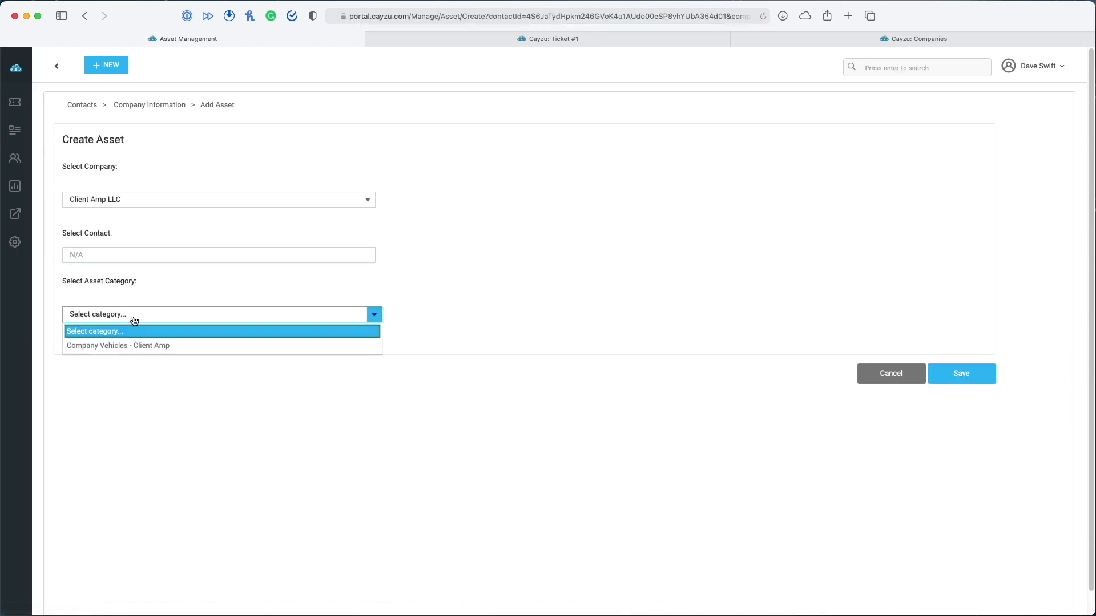
click(110, 346)
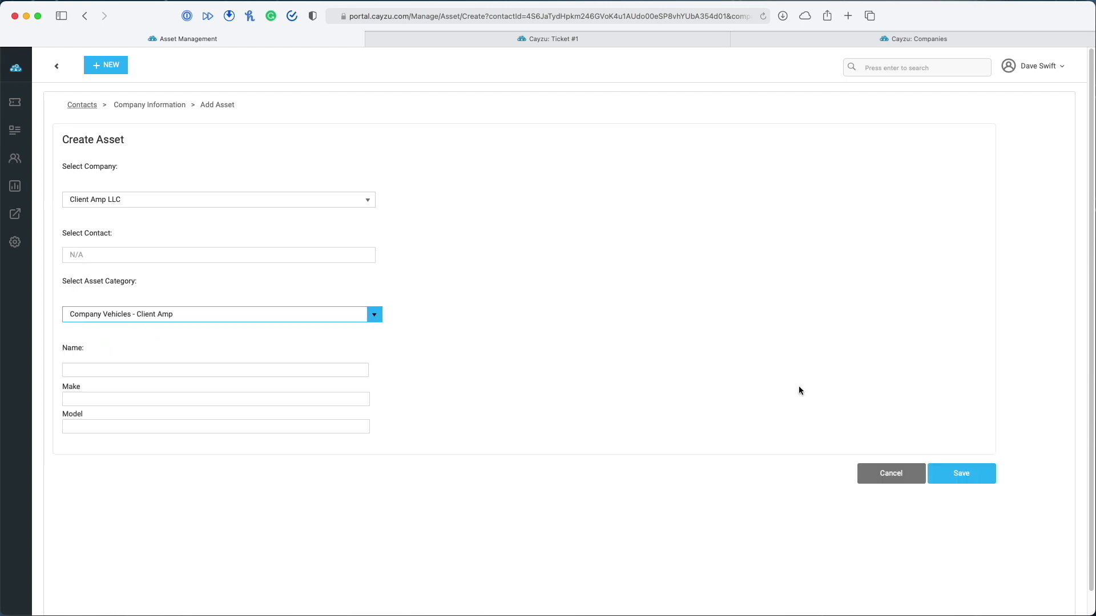
click(90, 366)
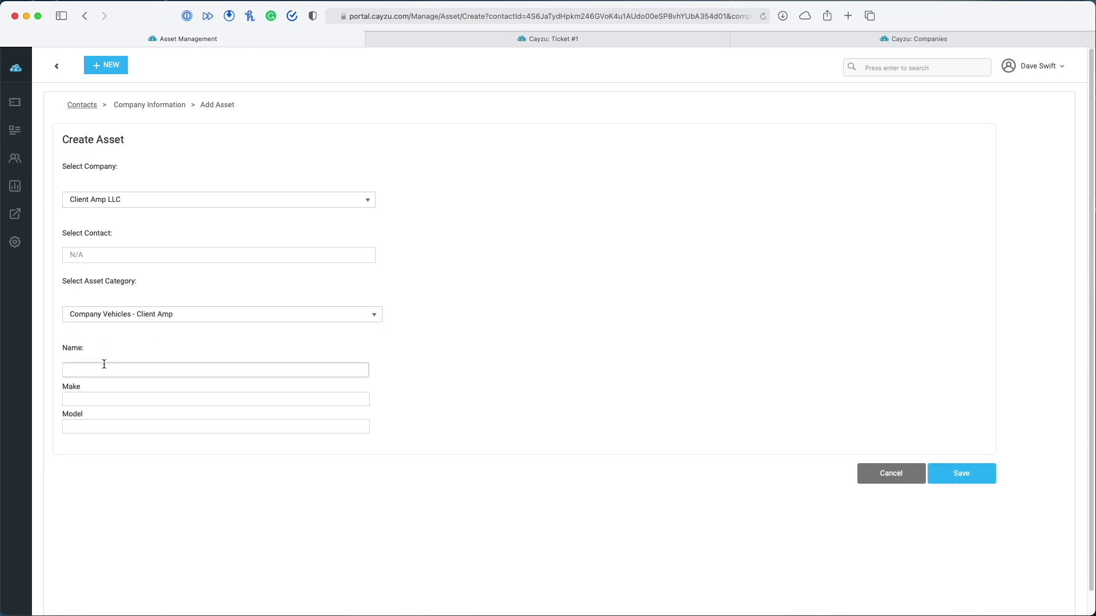
text(Zoom Zoom)
key(Tab)
text(T)
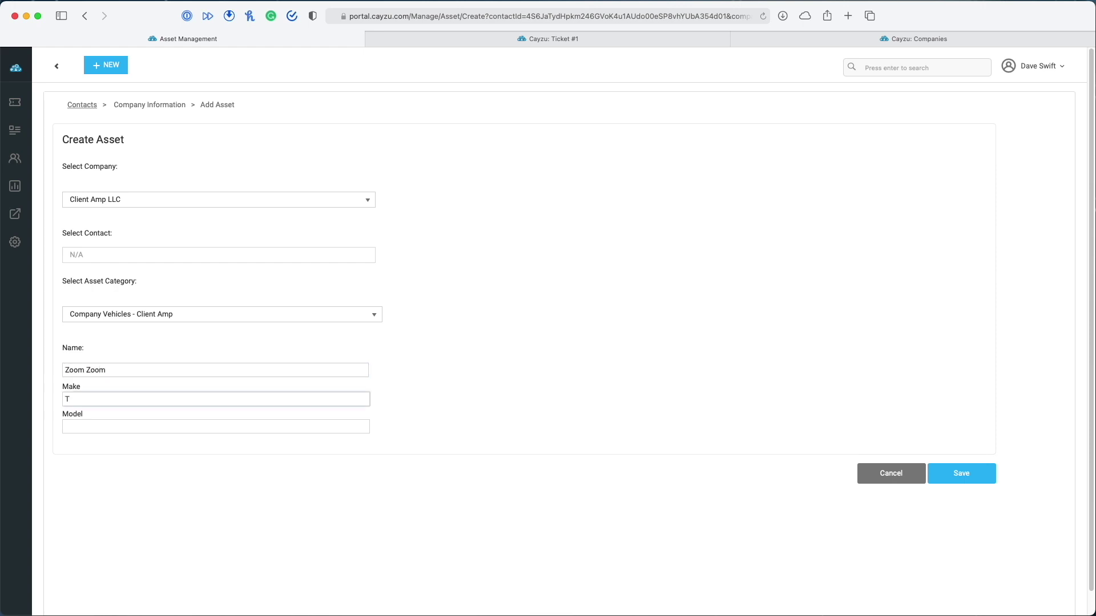
text(esla)
key(Tab)
text(Roadster)
key(Tab)
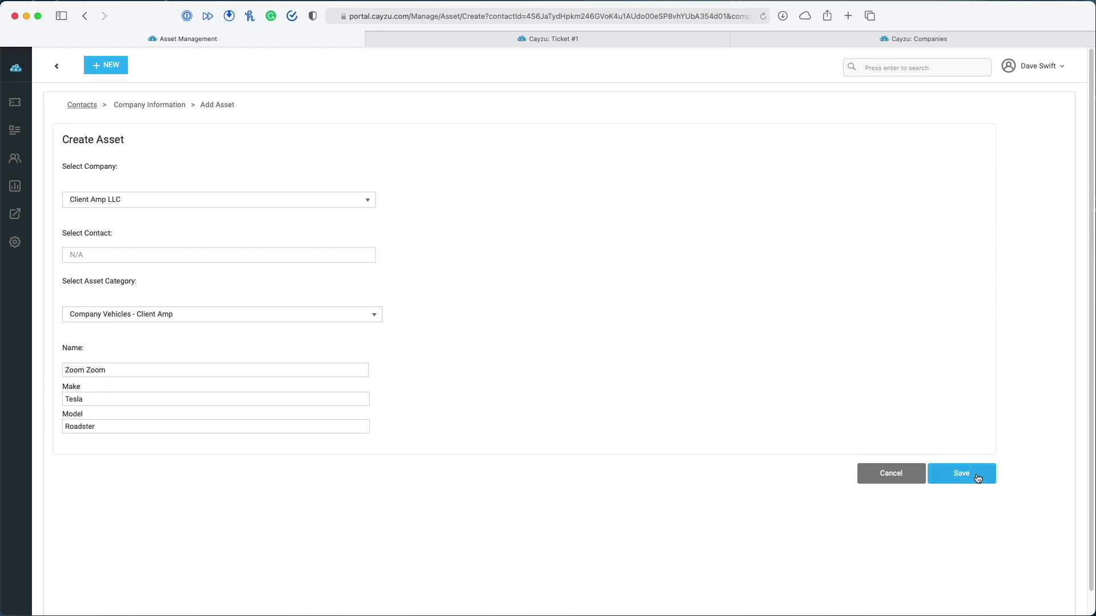
click(978, 478)
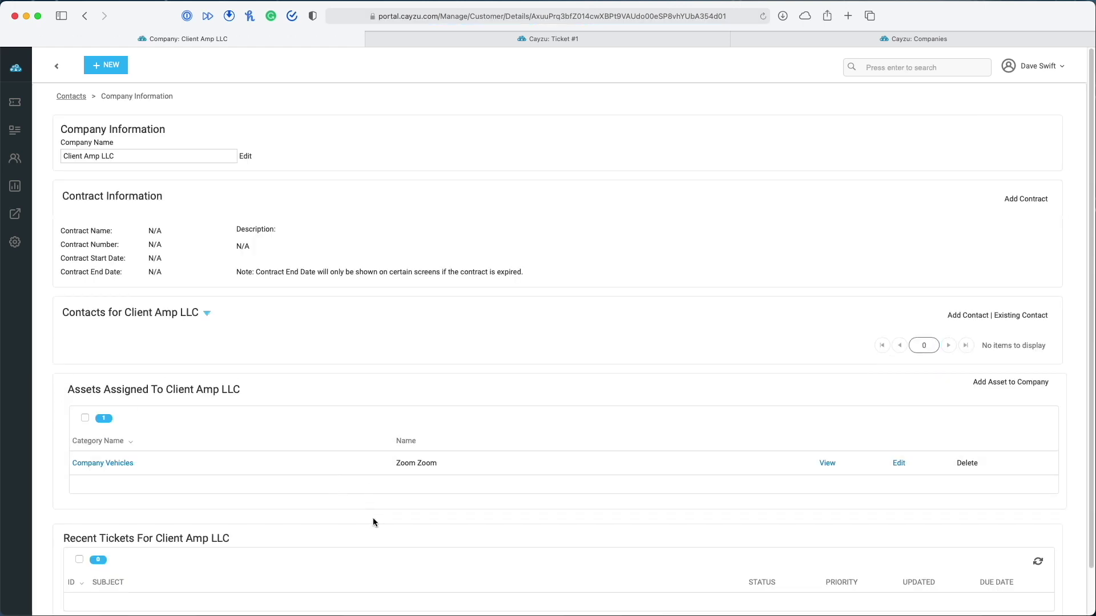
scroll(561, 513, down, 2)
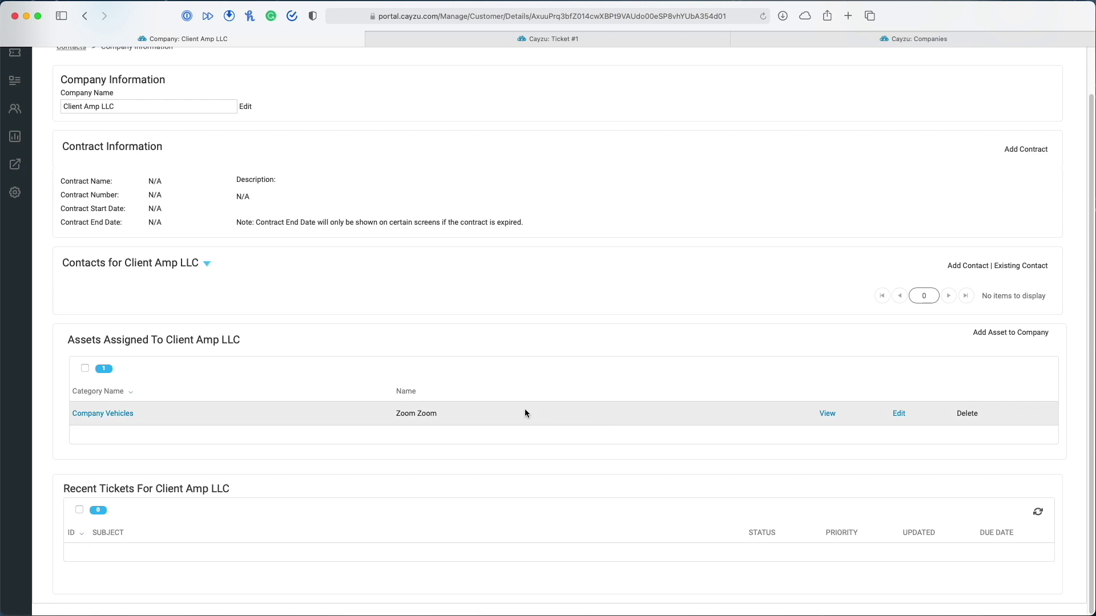
scroll(413, 454, up, 2)
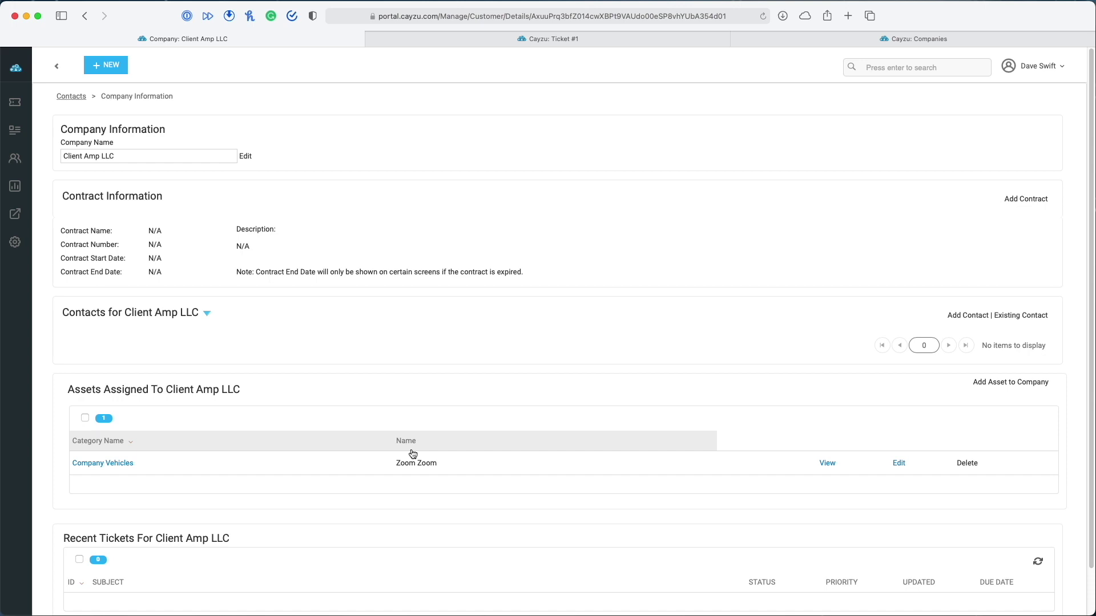
mouse_move(16, 103)
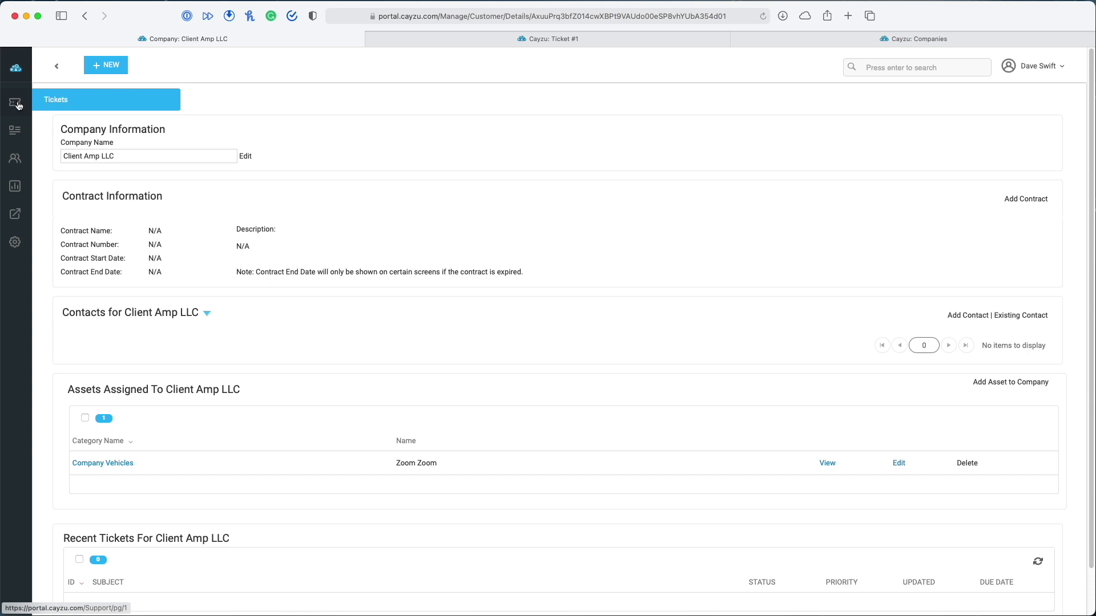
Confirm the Welcome ticket's requester has no linked assets, then go to Personalize settings
click(17, 104)
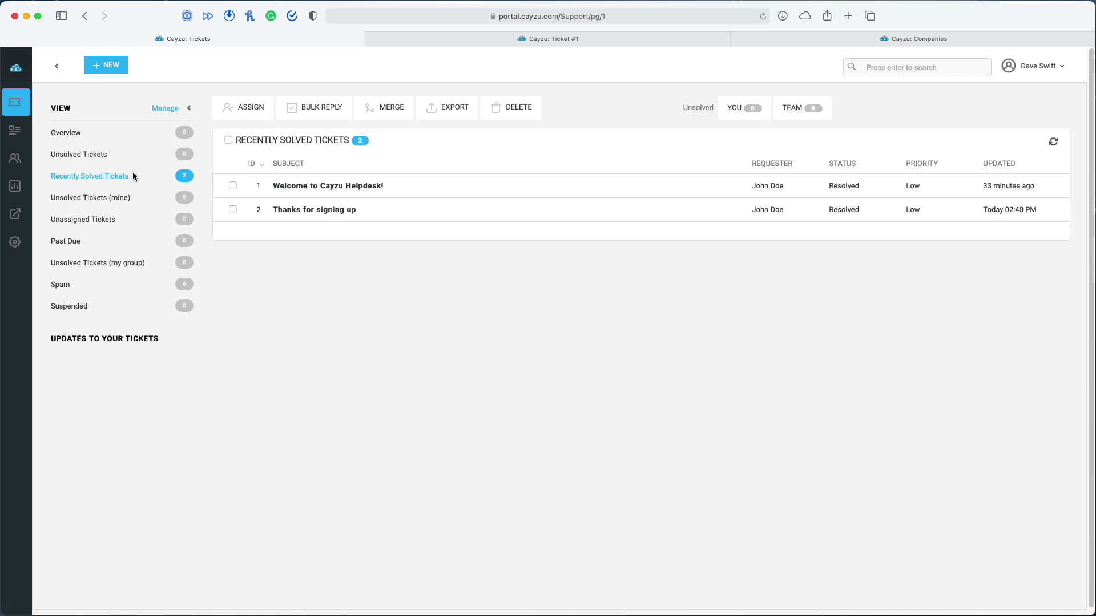
click(549, 175)
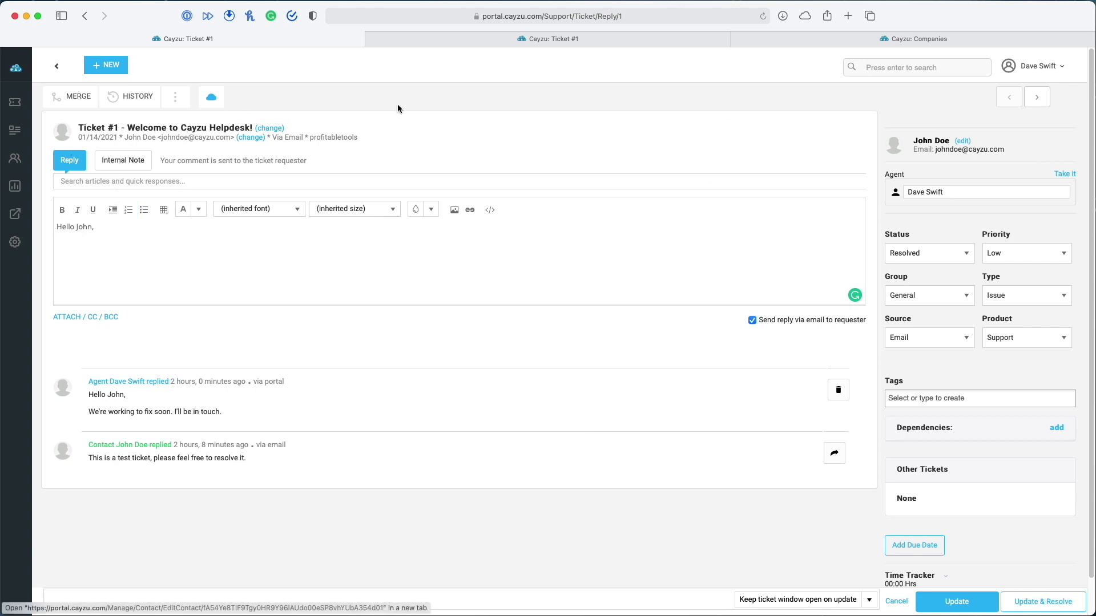
click(174, 99)
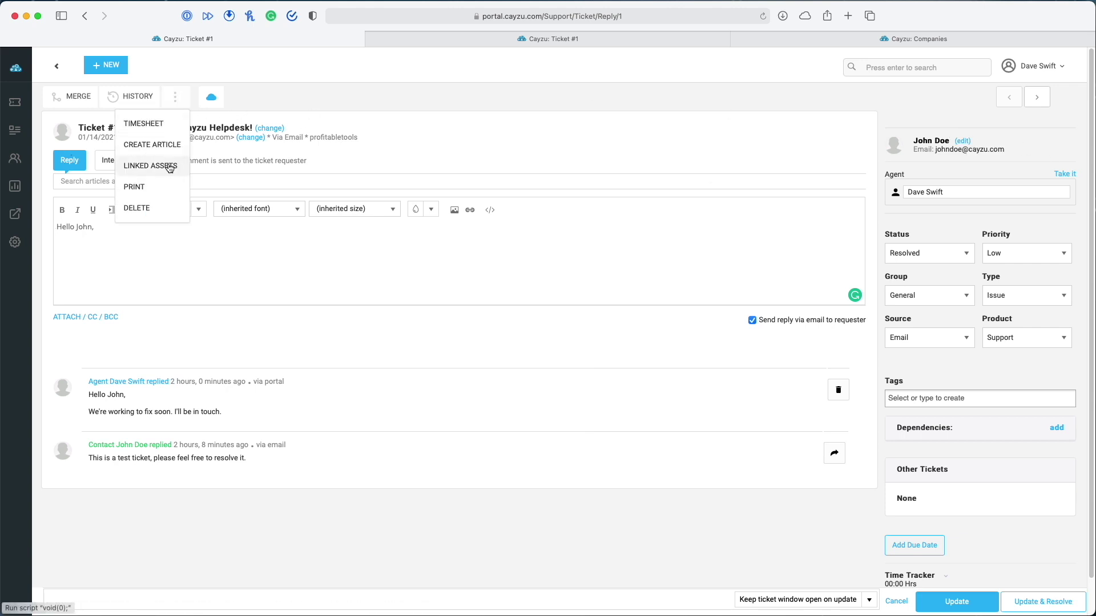
click(146, 166)
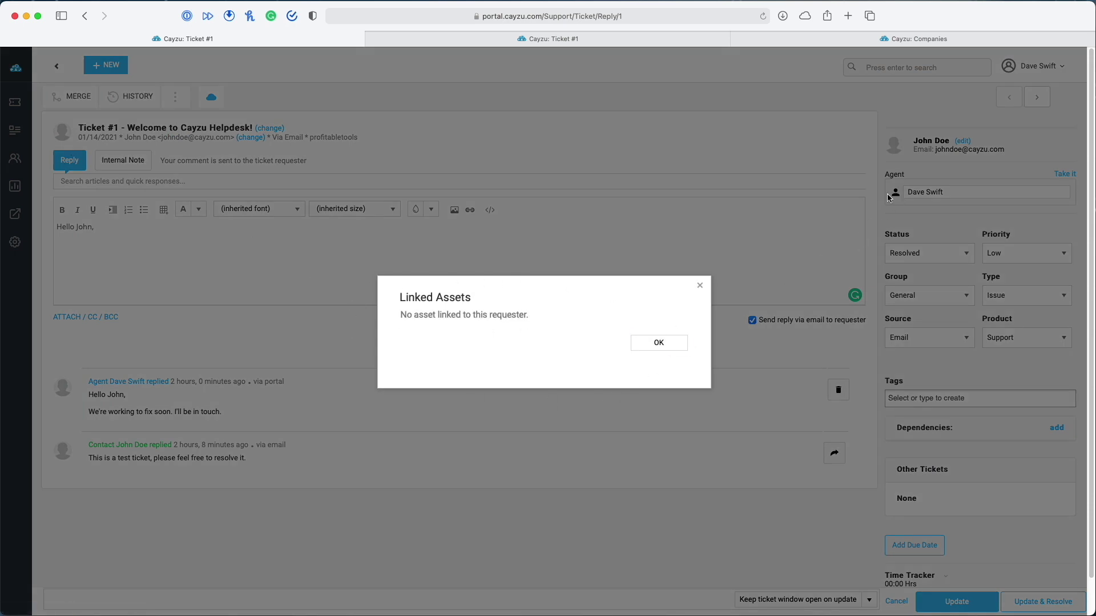
click(699, 286)
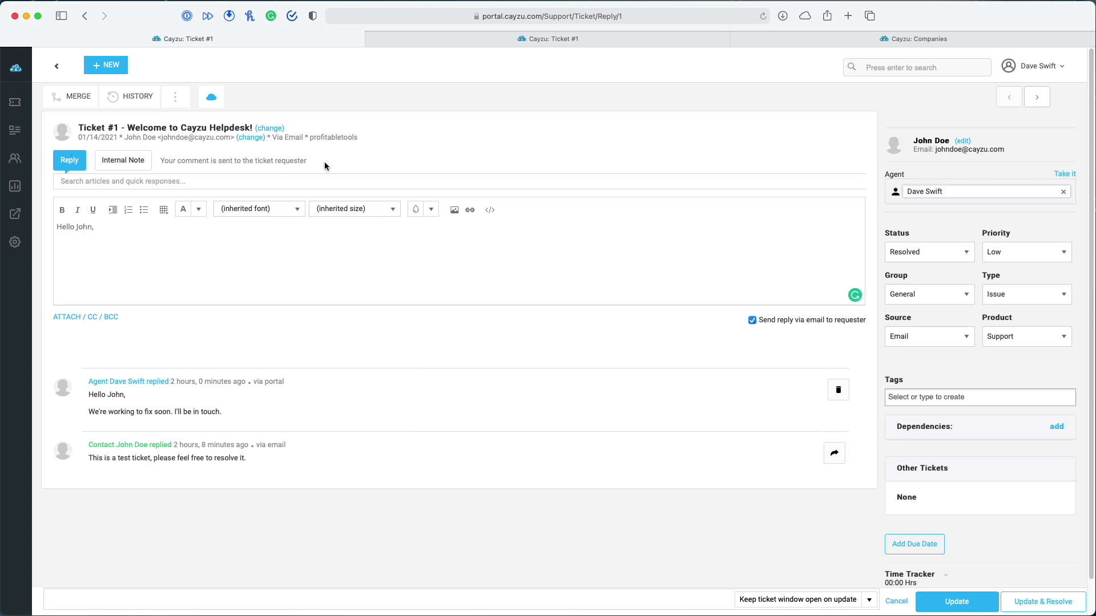
click(15, 242)
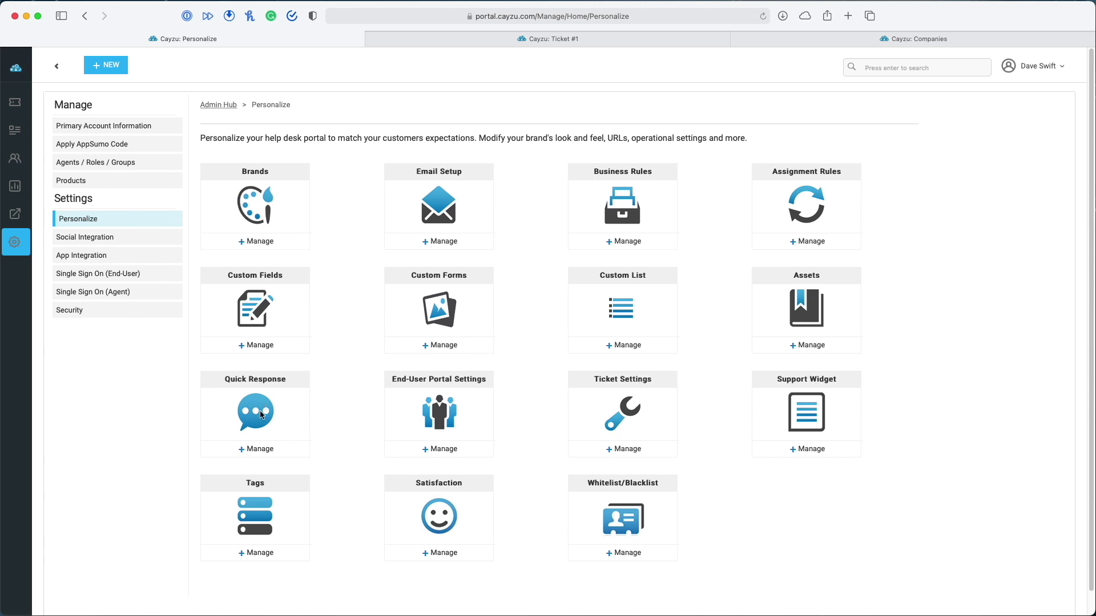
Insert the 'We've received your message…' quick response into Ticket #1's reply, then return to Personalize
click(266, 450)
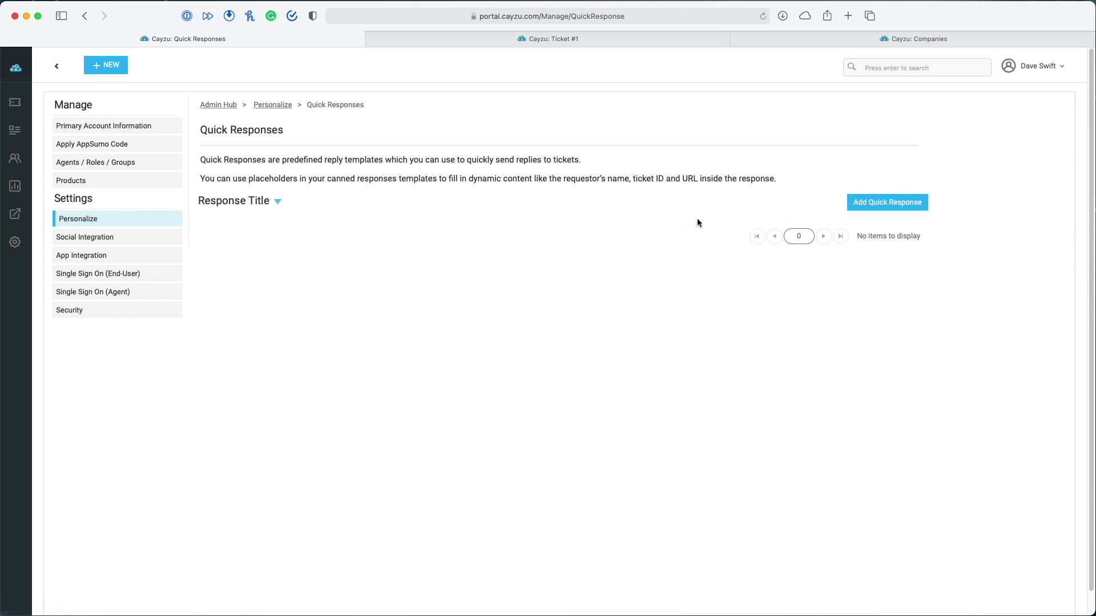
click(879, 209)
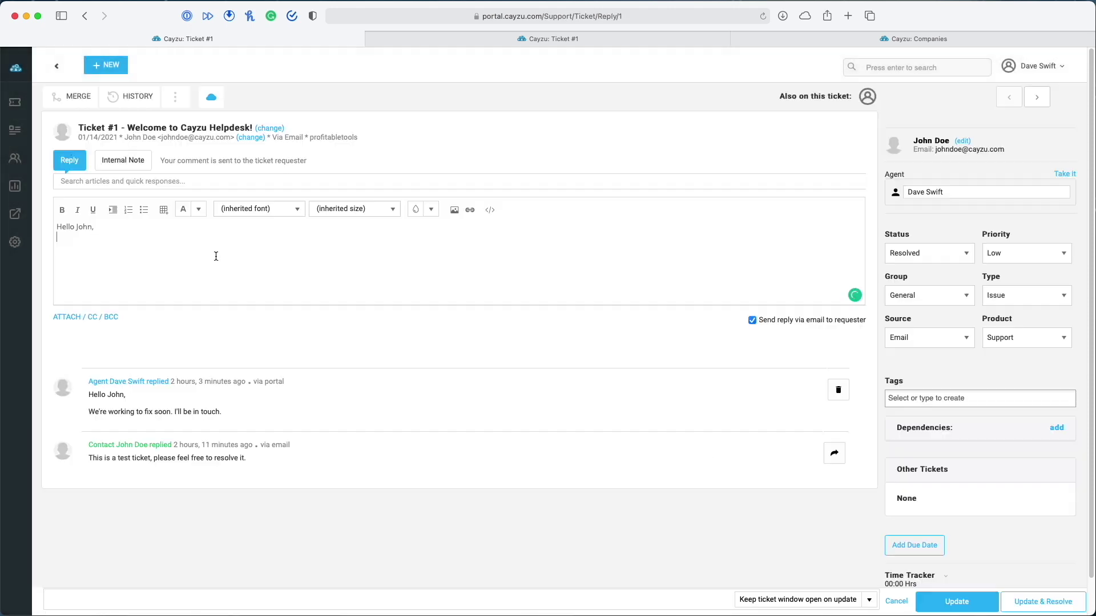
click(113, 181)
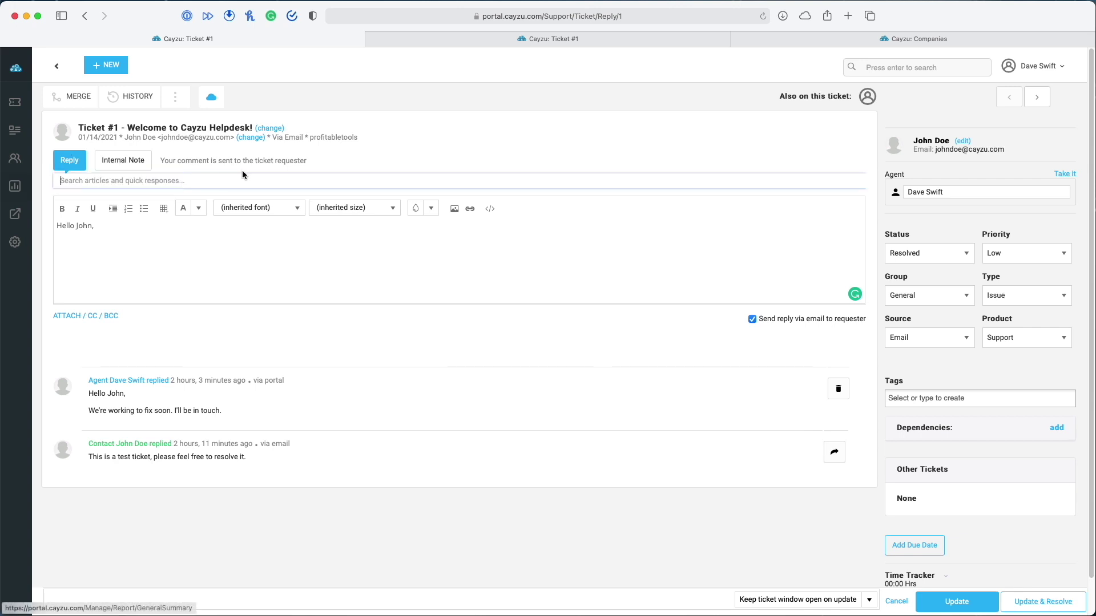
click(198, 181)
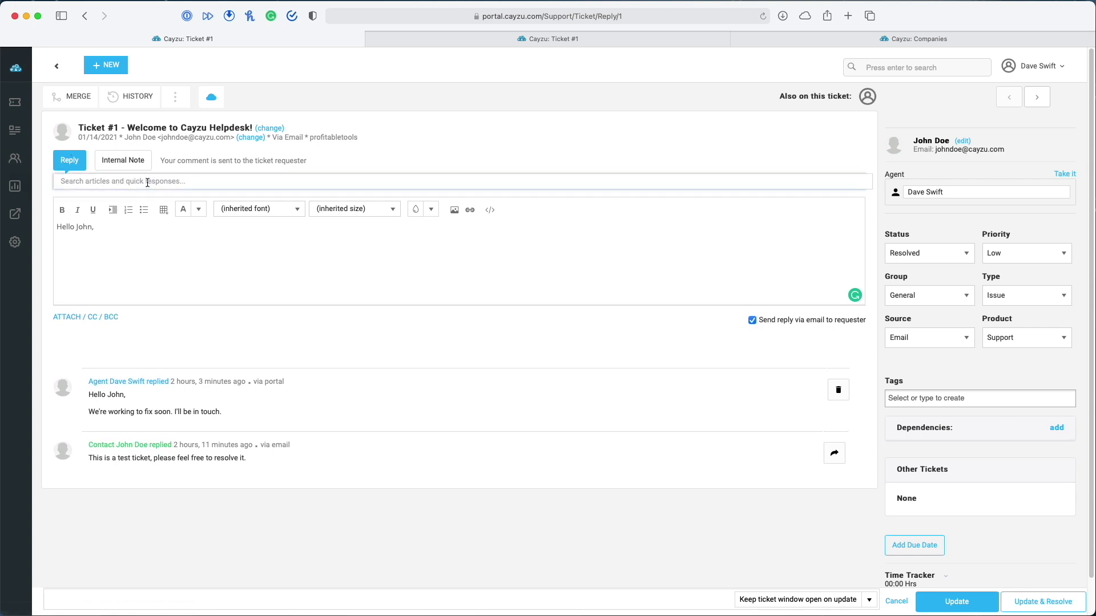
text(We)
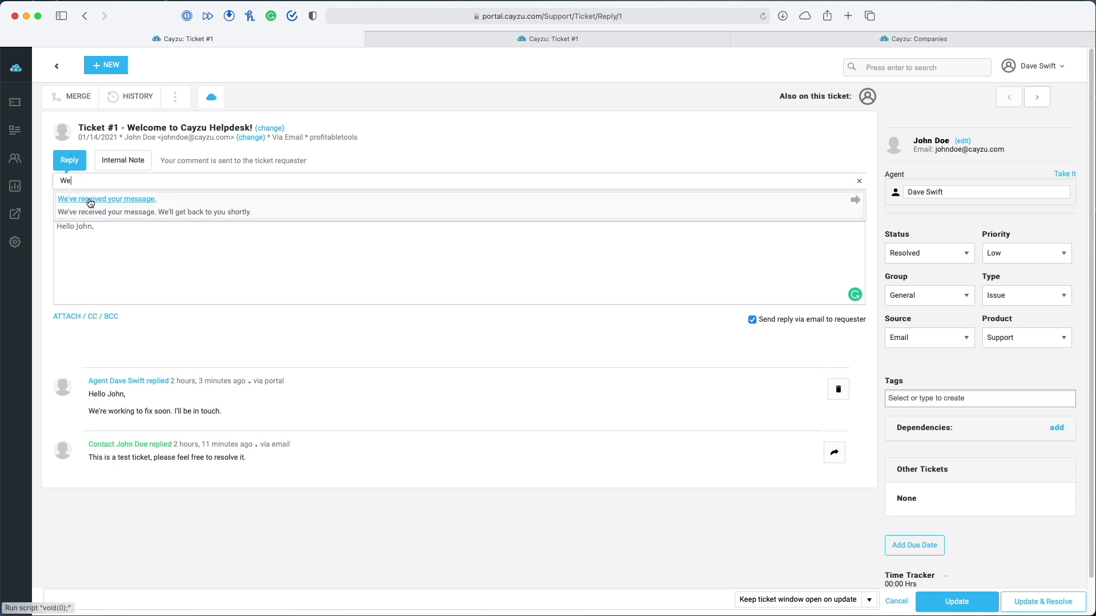
click(90, 199)
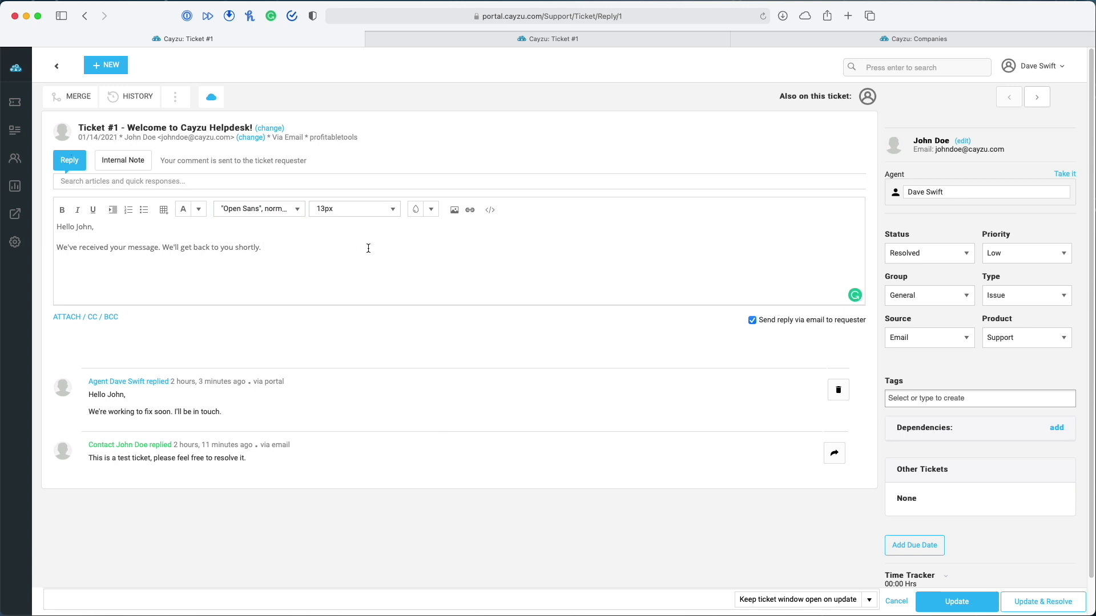
click(15, 242)
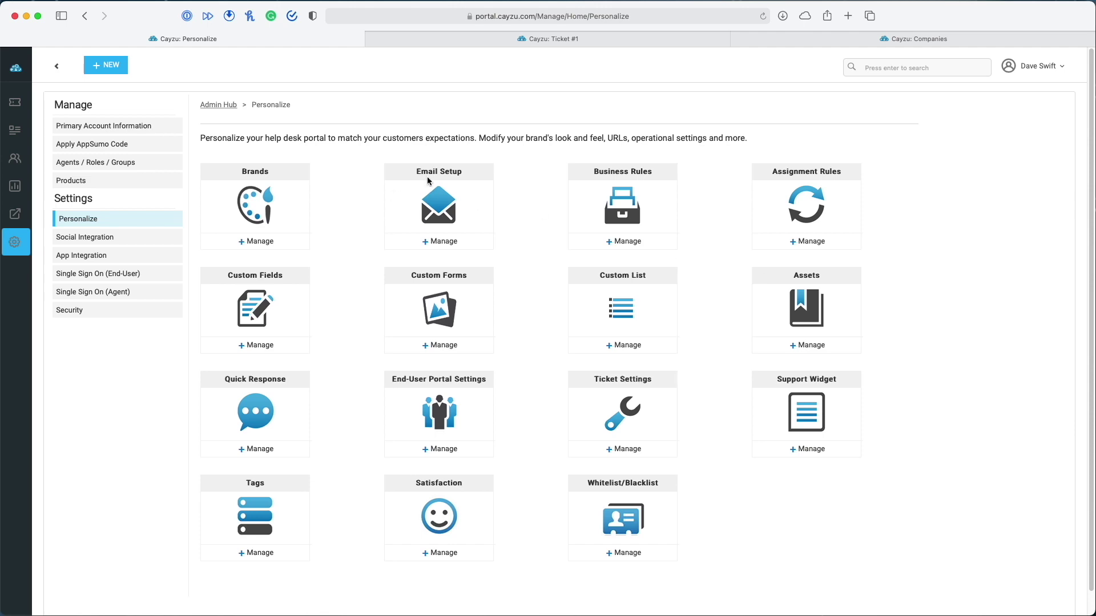
In Email Setup for Client Amp, list the requester emails and edit 'New ticket for contact'
click(456, 242)
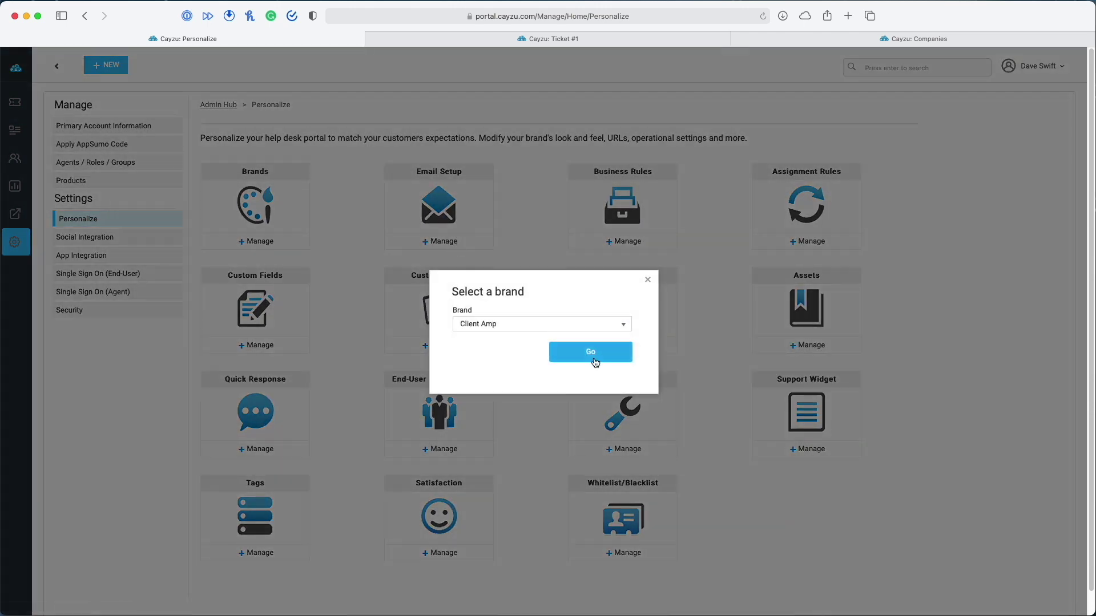
click(593, 357)
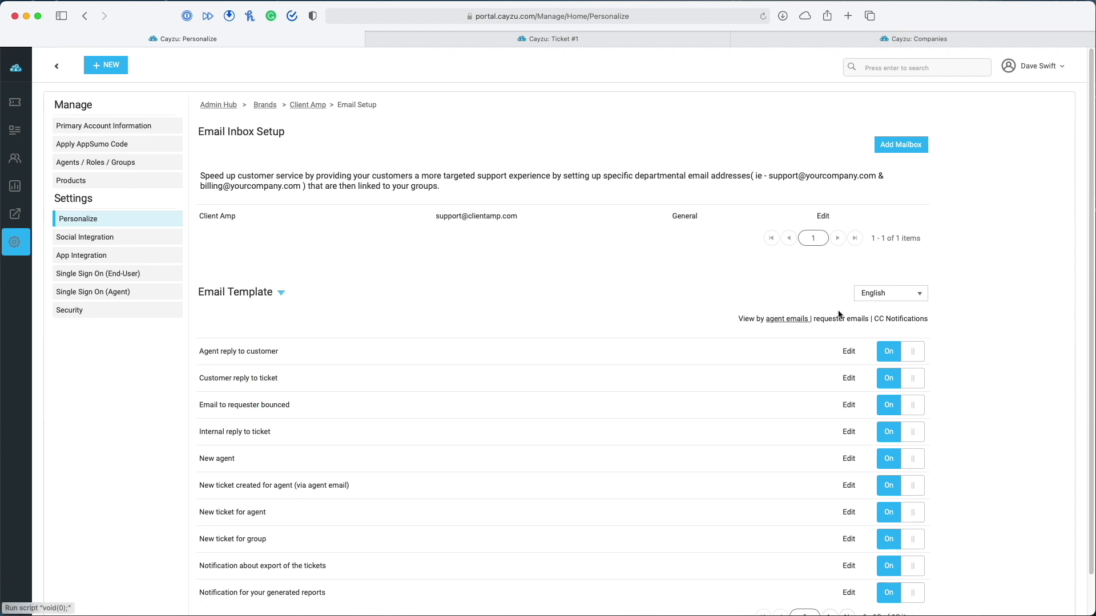
click(838, 319)
scroll(735, 416, down, 2)
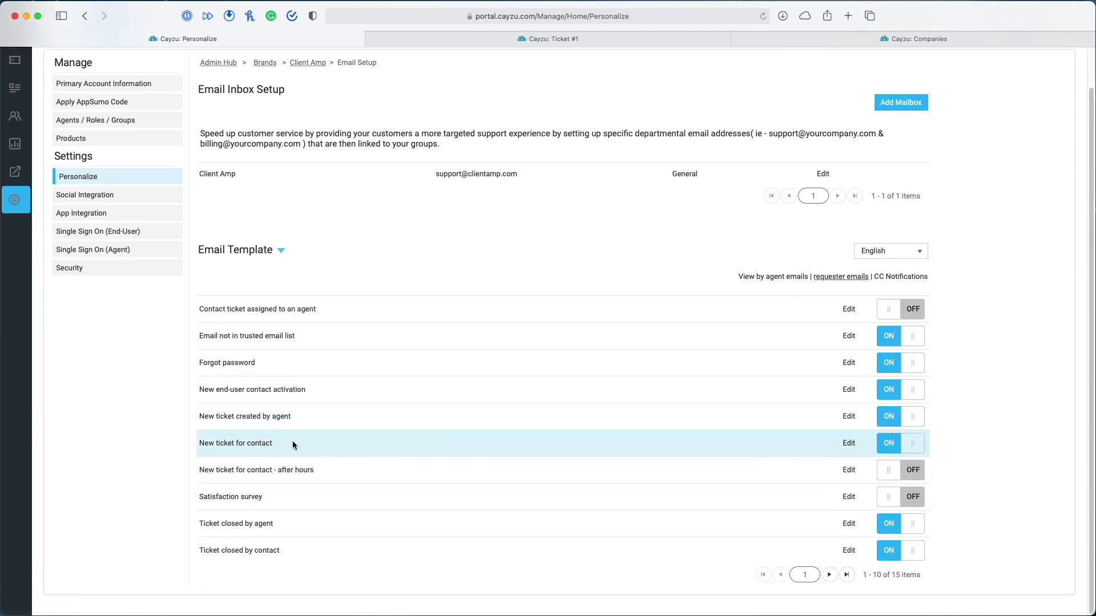
click(848, 443)
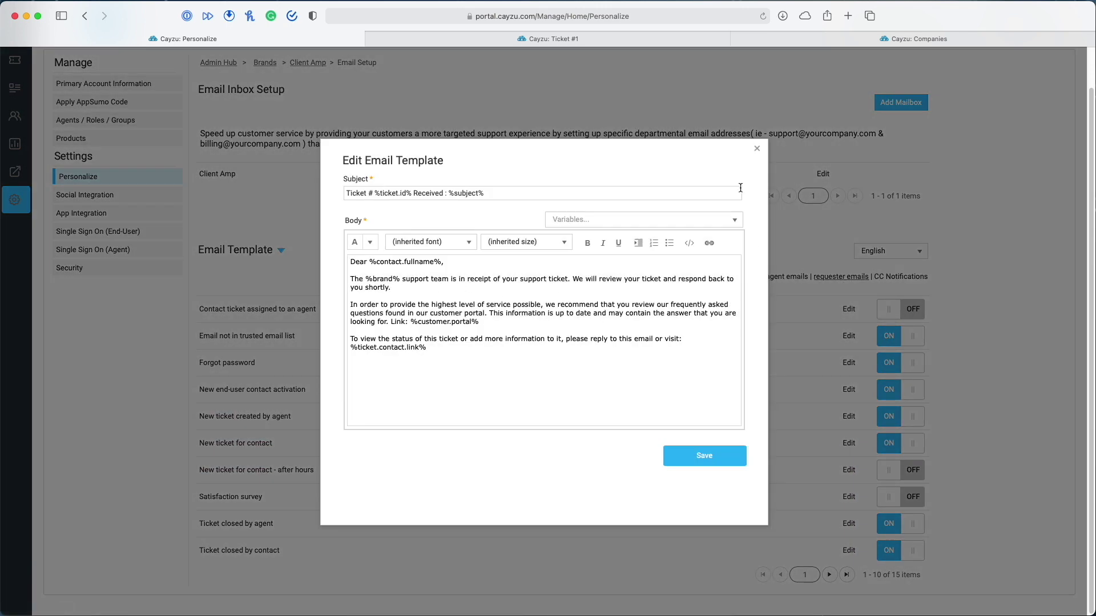
Close the email template editor and go back past Ticket #1 to the solved tickets list
click(757, 147)
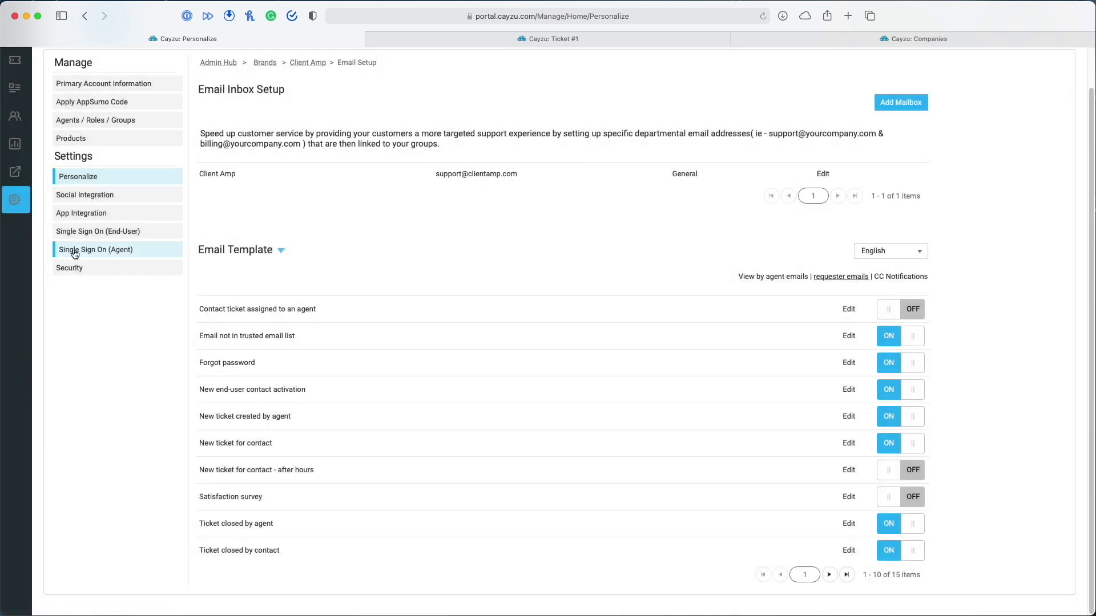
click(85, 15)
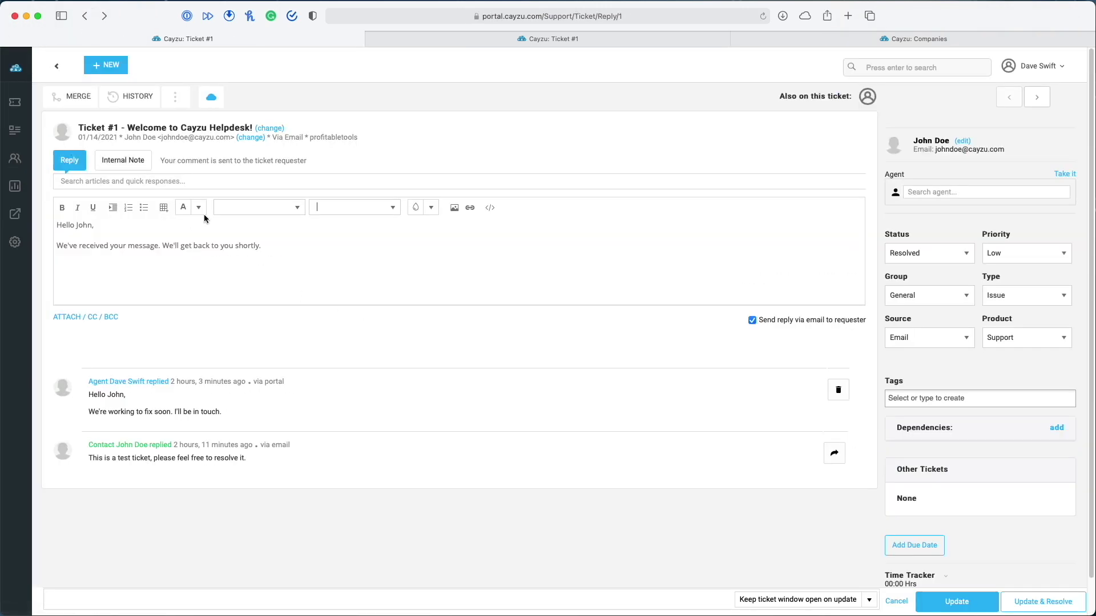
click(85, 15)
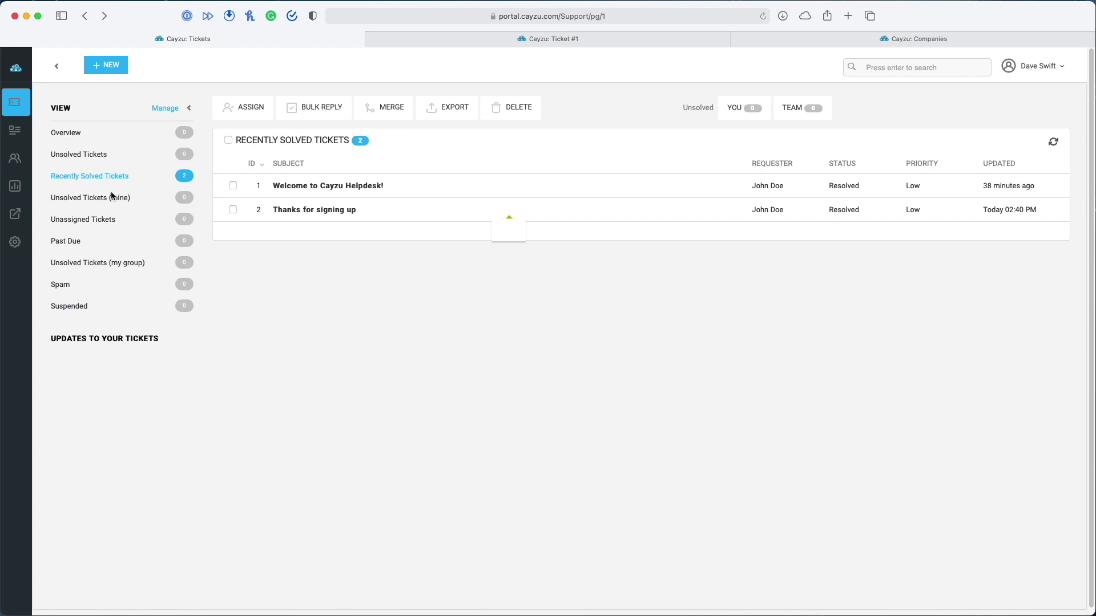
Open End-User Portal Settings from the Personalize hub and choose the Client Amp brand
click(16, 255)
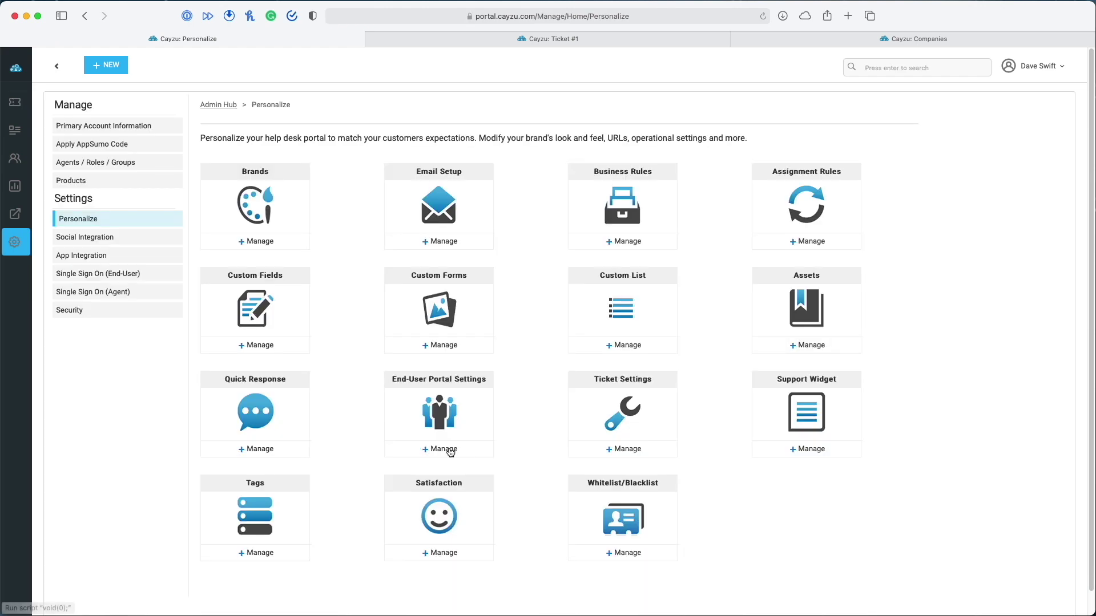
click(449, 450)
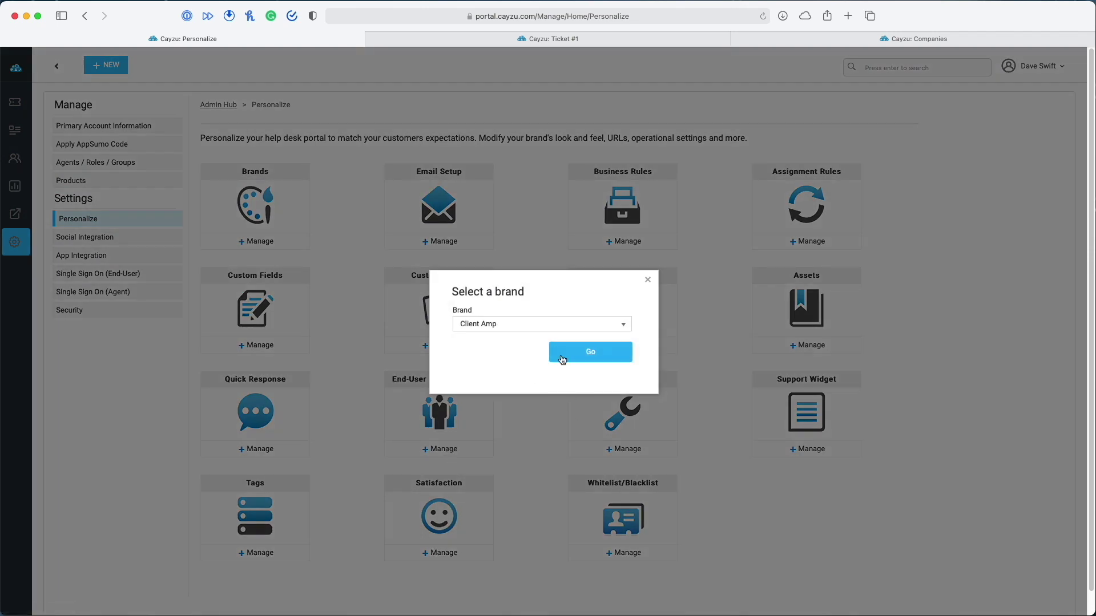
click(560, 354)
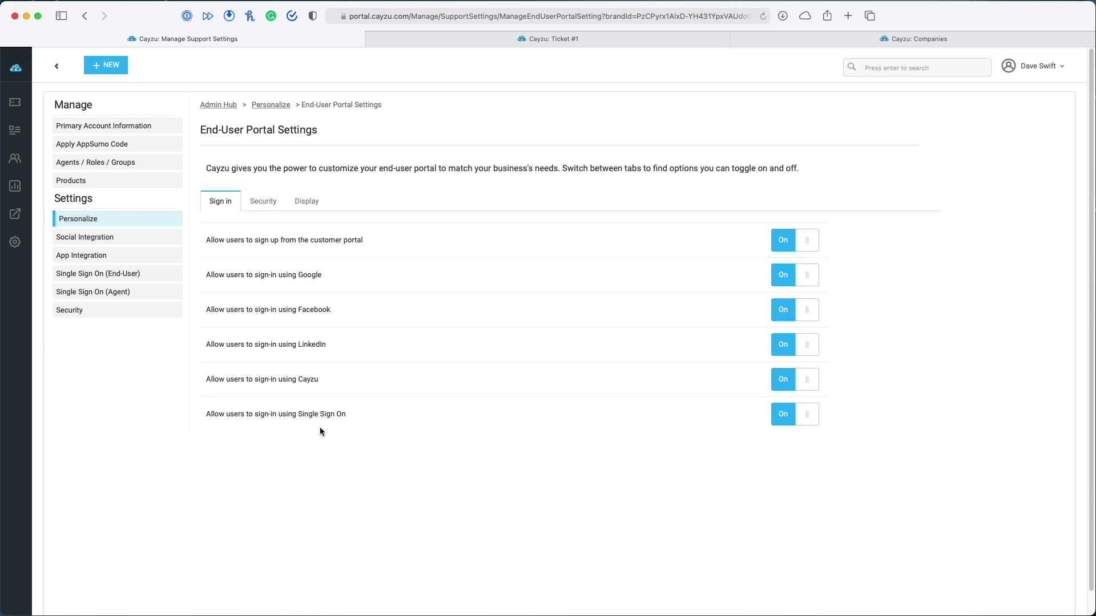
Look through the portal's Security and Display options, then view the live 'We're here to help!' portal
click(264, 201)
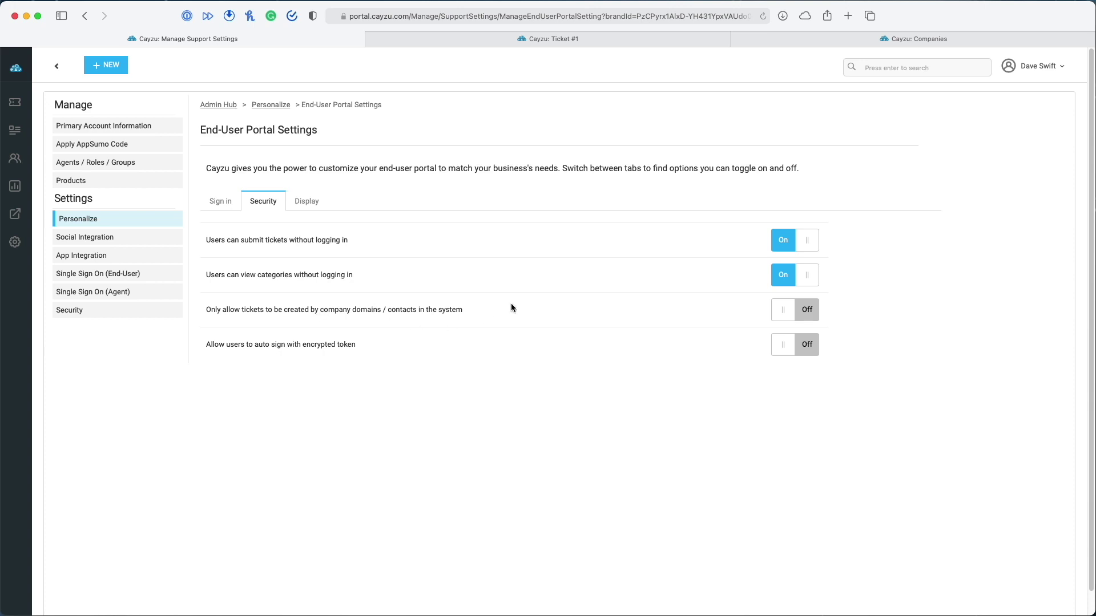
click(312, 206)
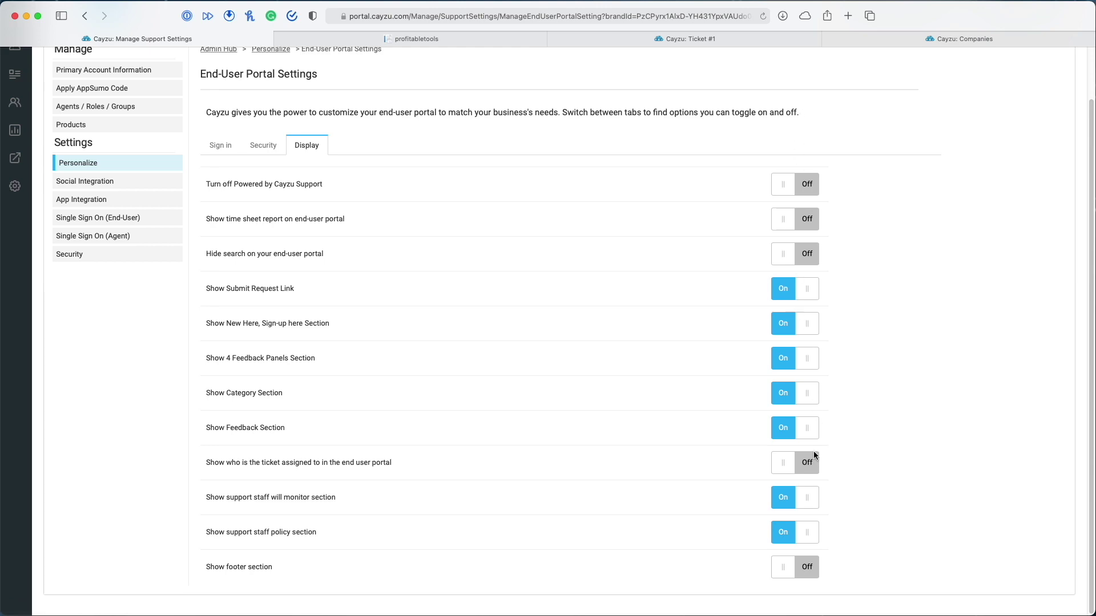
click(406, 39)
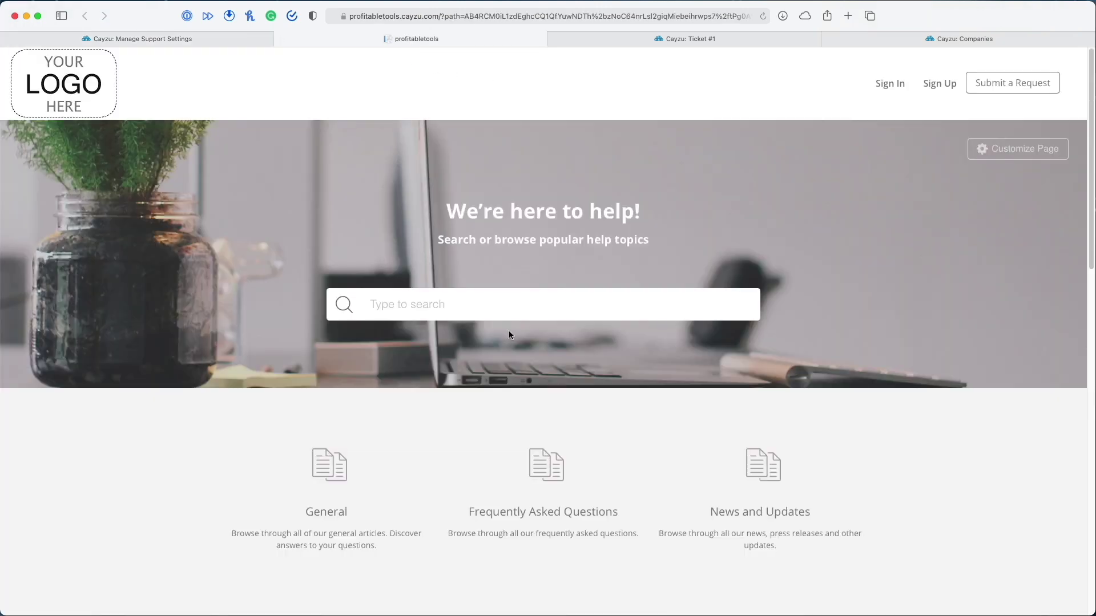
Start customising the help portal and try changing its cover image, then dismiss the upload options
scroll(876, 245, down, 10)
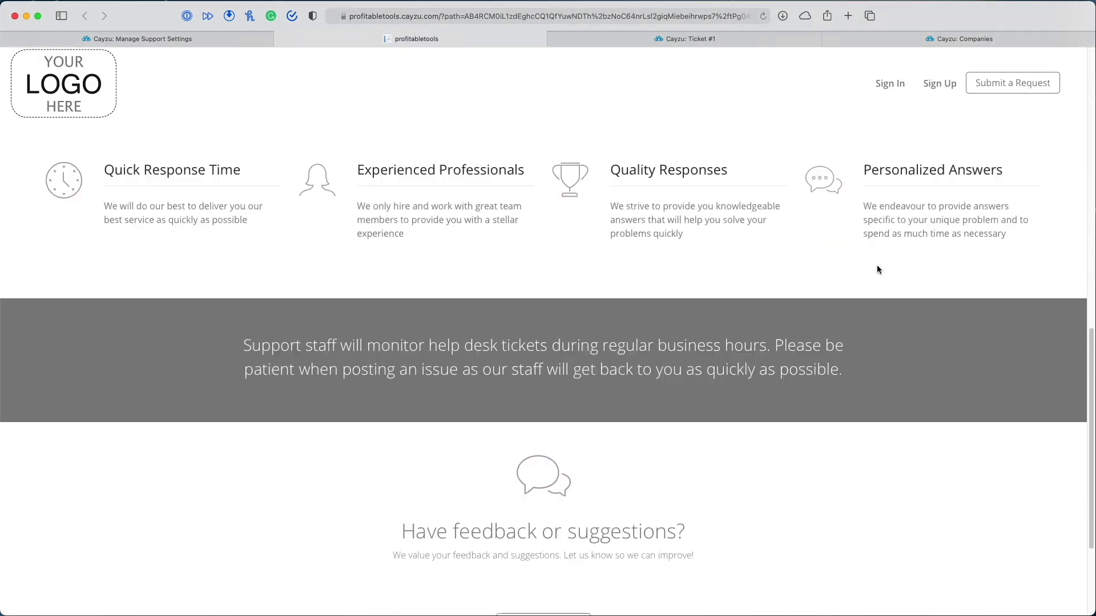
scroll(879, 268, up, 10)
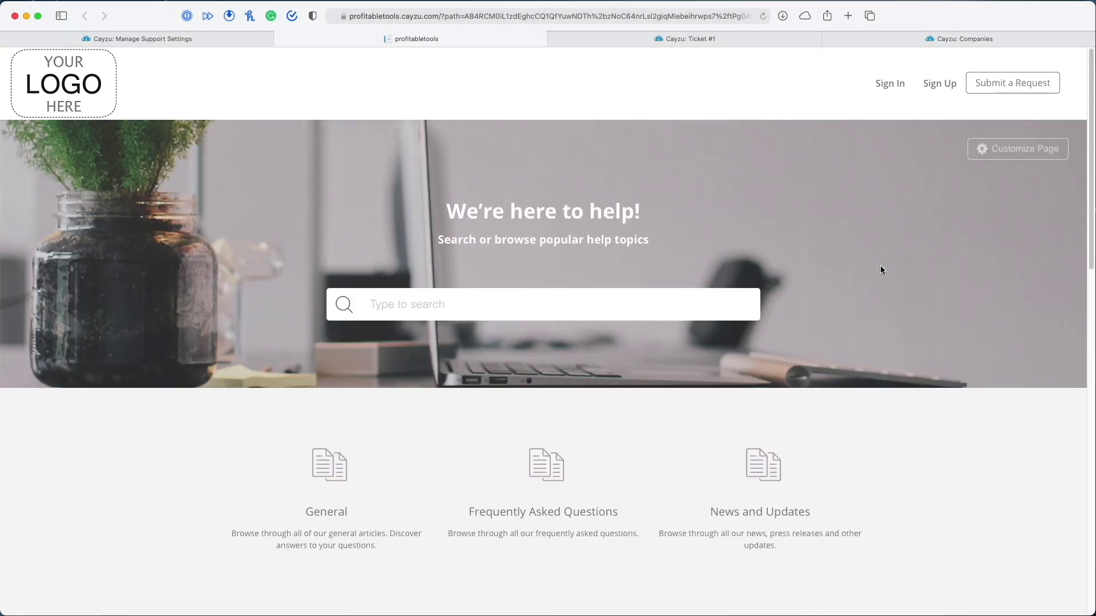
click(1020, 163)
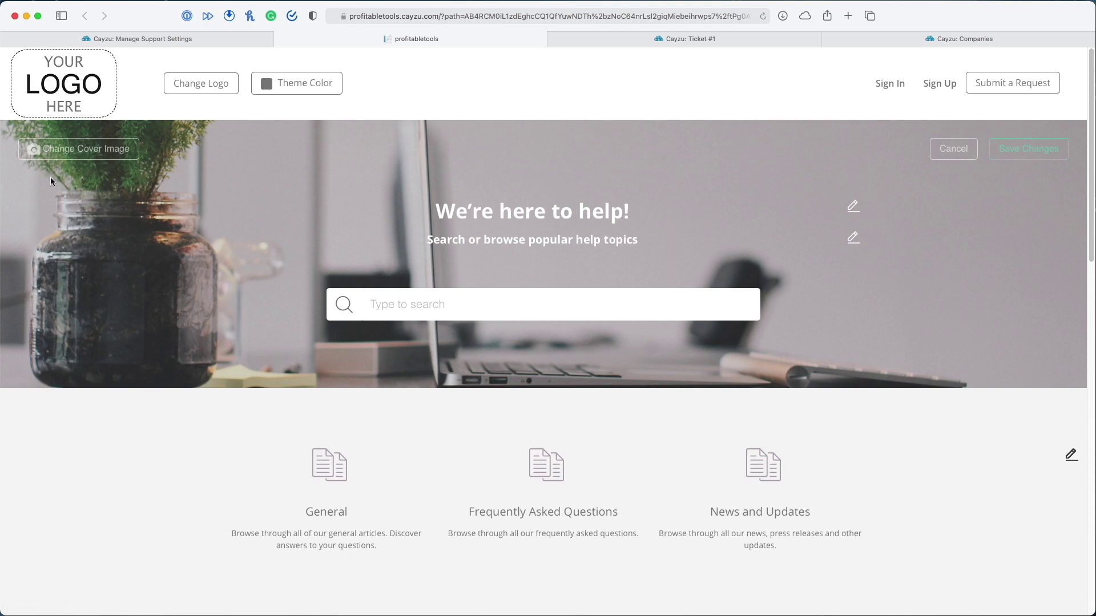
click(83, 151)
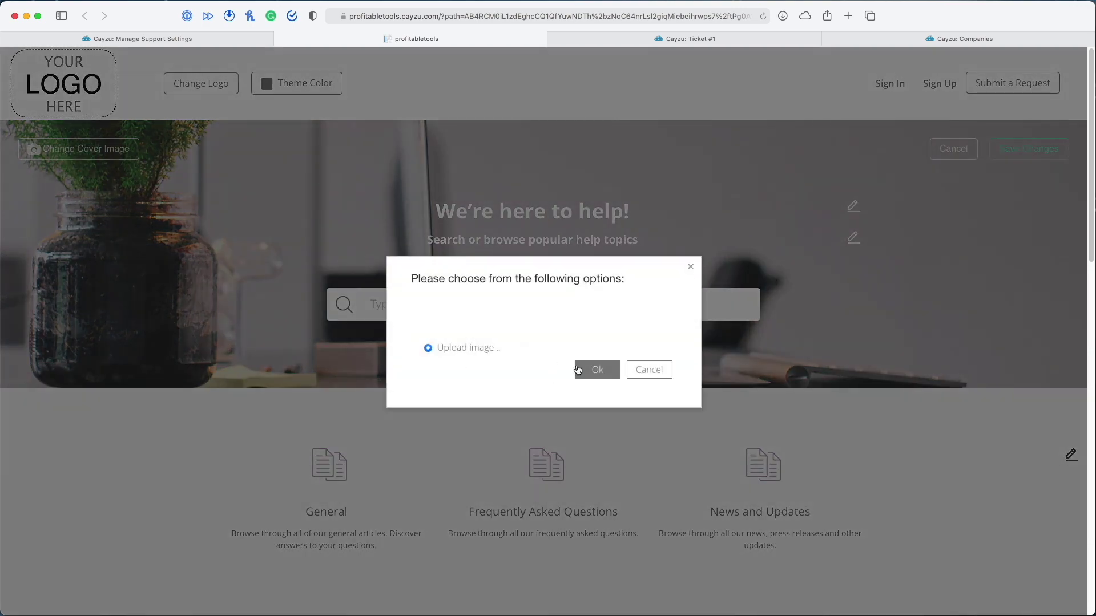
click(691, 266)
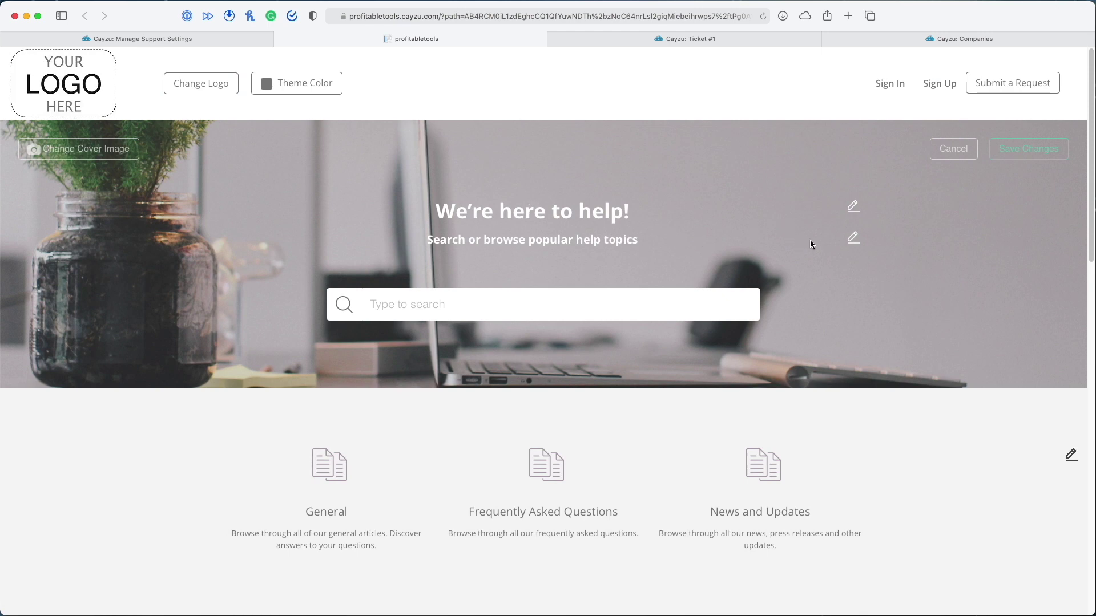
Edit the Quick Response Time feature panel's heading and description
scroll(289, 428, down, 5)
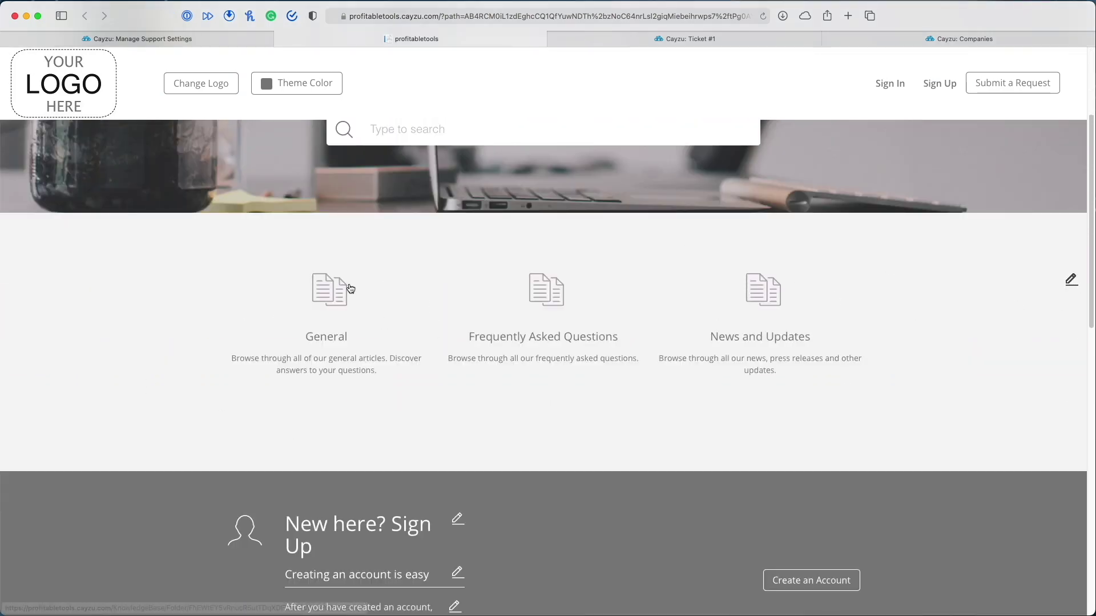
click(1071, 281)
click(674, 372)
scroll(457, 319, down, 8)
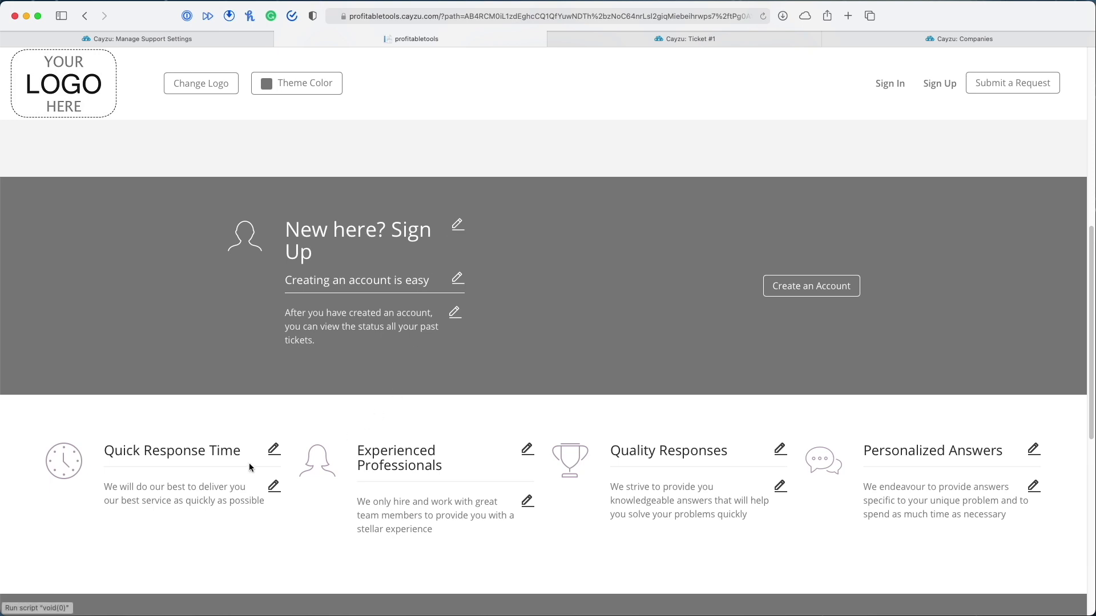
scroll(252, 467, down, 1)
scroll(241, 435, down, 1)
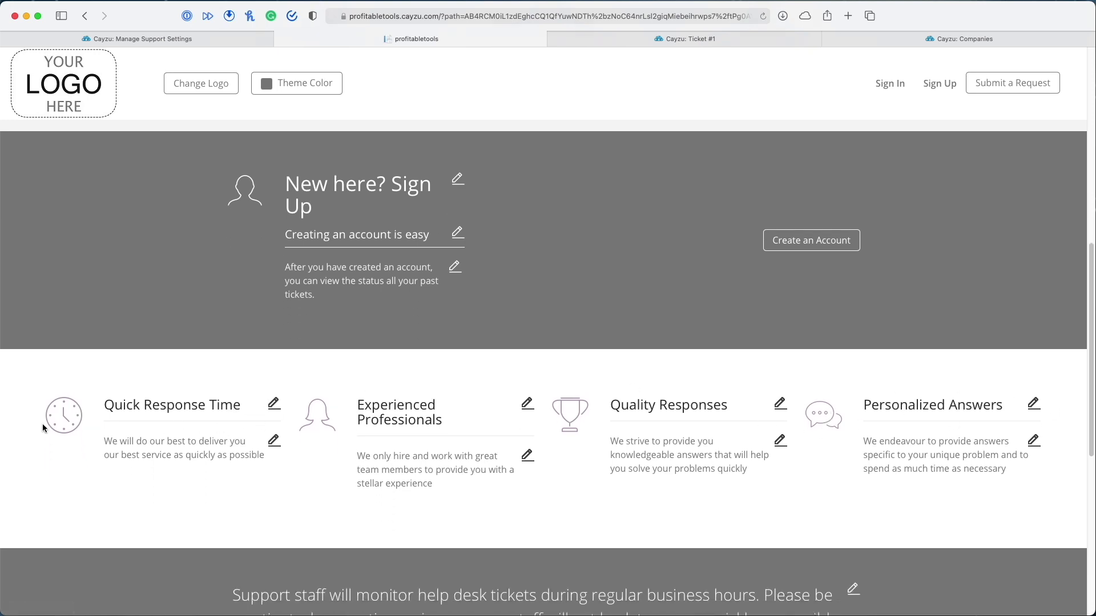
click(274, 406)
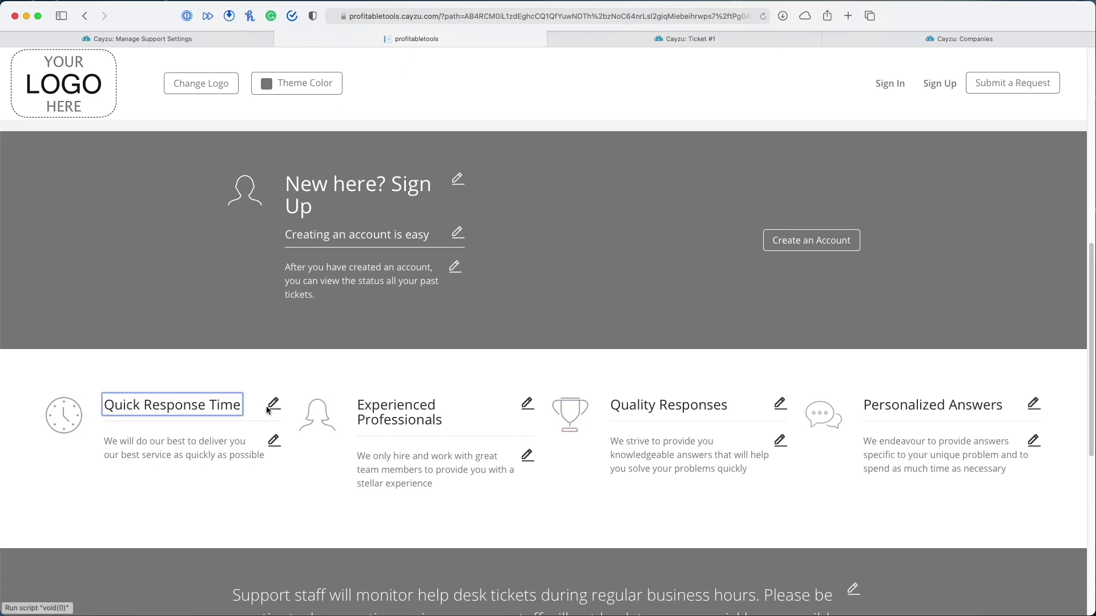
click(271, 447)
click(274, 444)
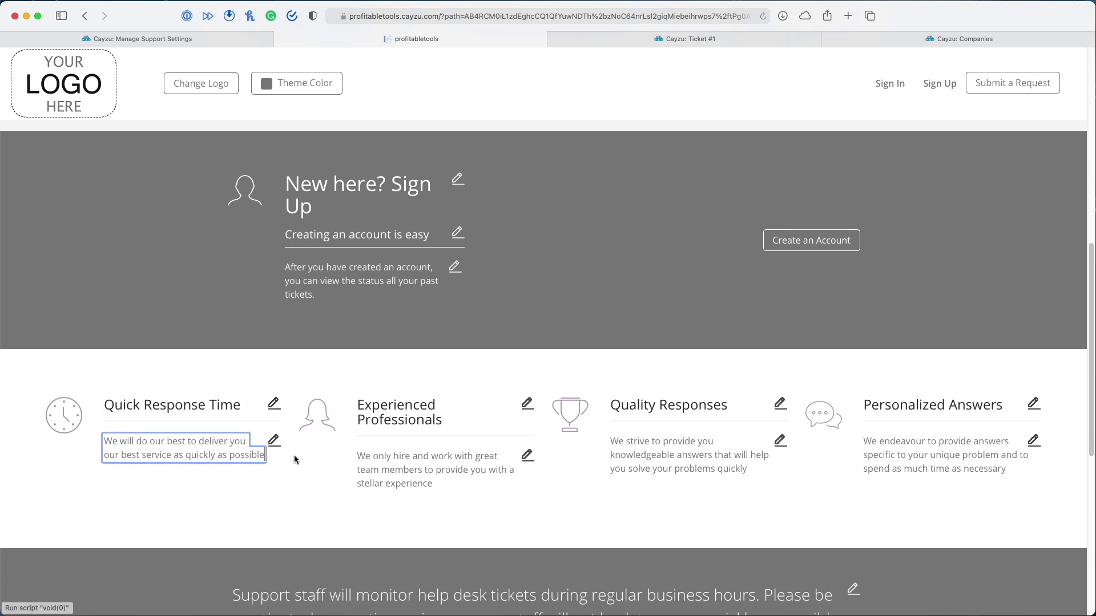
click(63, 420)
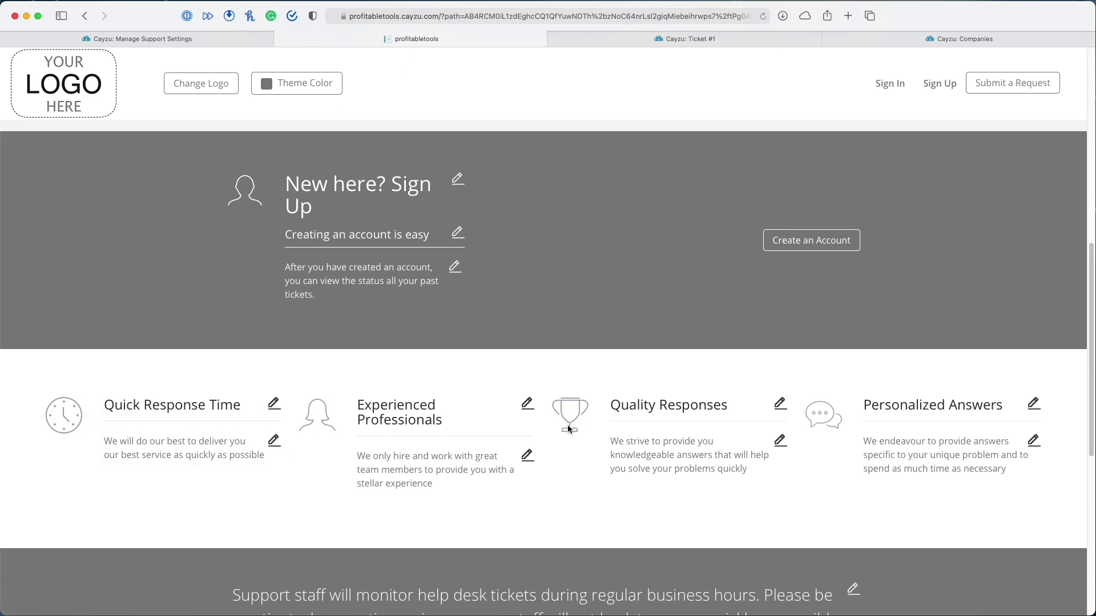
Open the portal's Submit a Request form via Send us feedback
scroll(567, 429, down, 5)
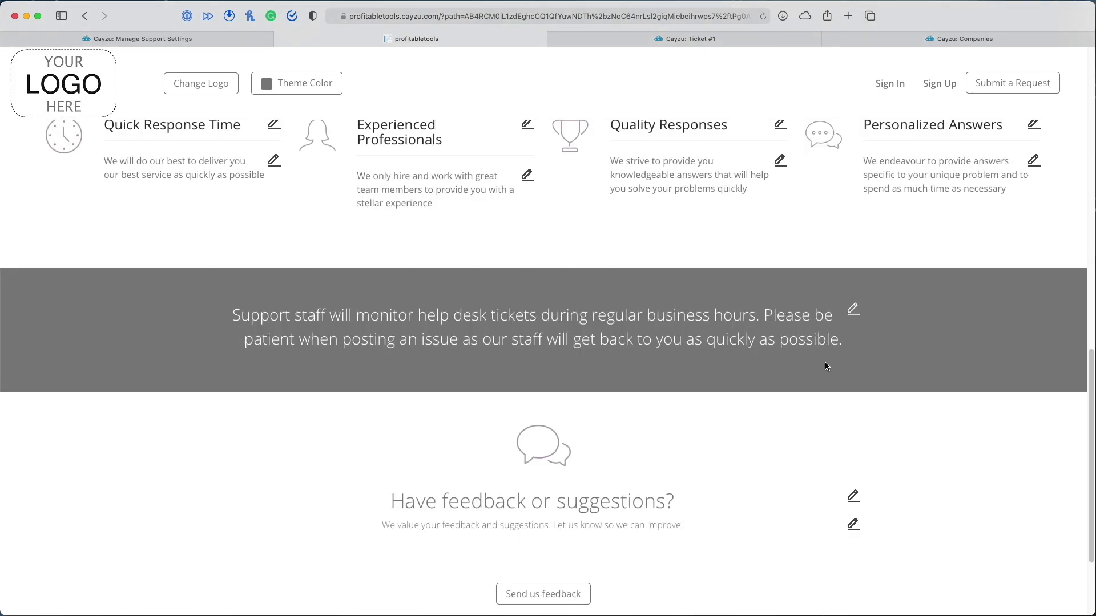
scroll(549, 429, down, 2)
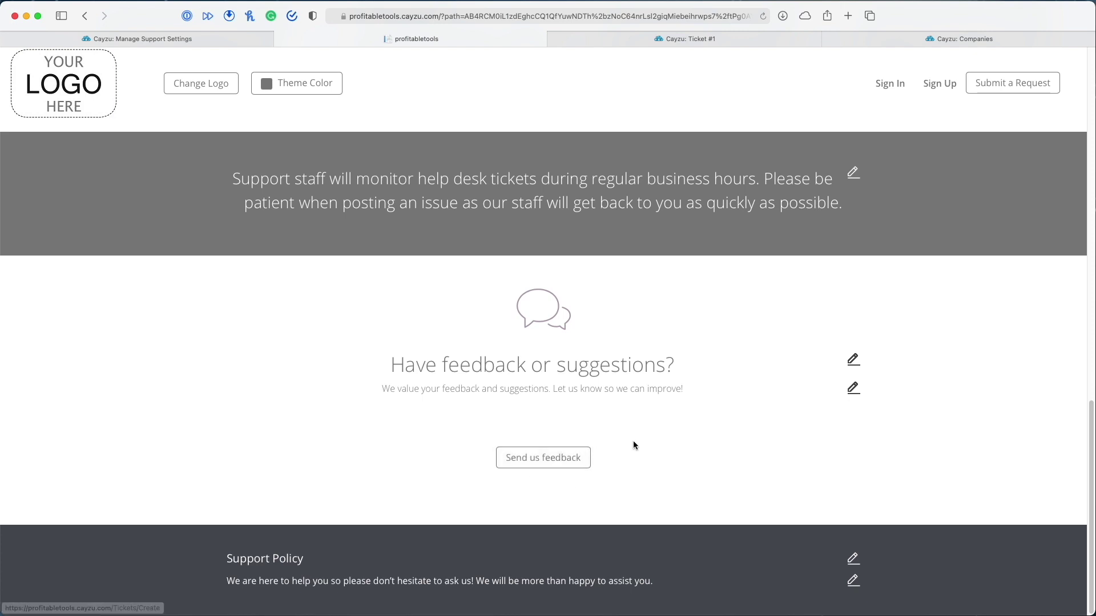
click(562, 459)
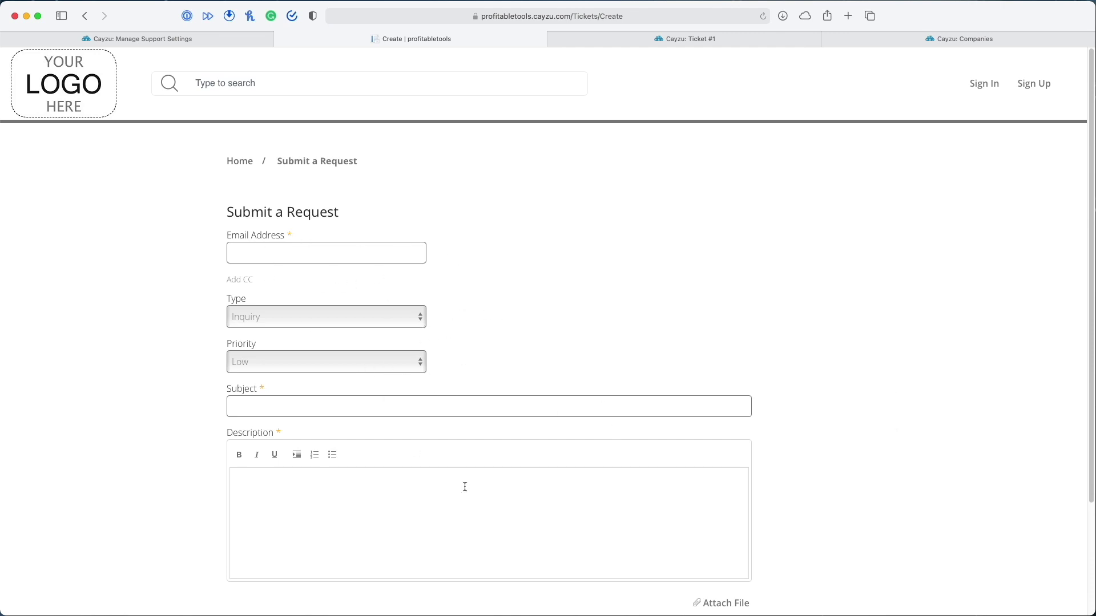
Go back to the Ticket #1 tab and open admin settings to reach the portal Display options
scroll(649, 510, down, 3)
scroll(875, 501, up, 3)
scroll(881, 506, down, 3)
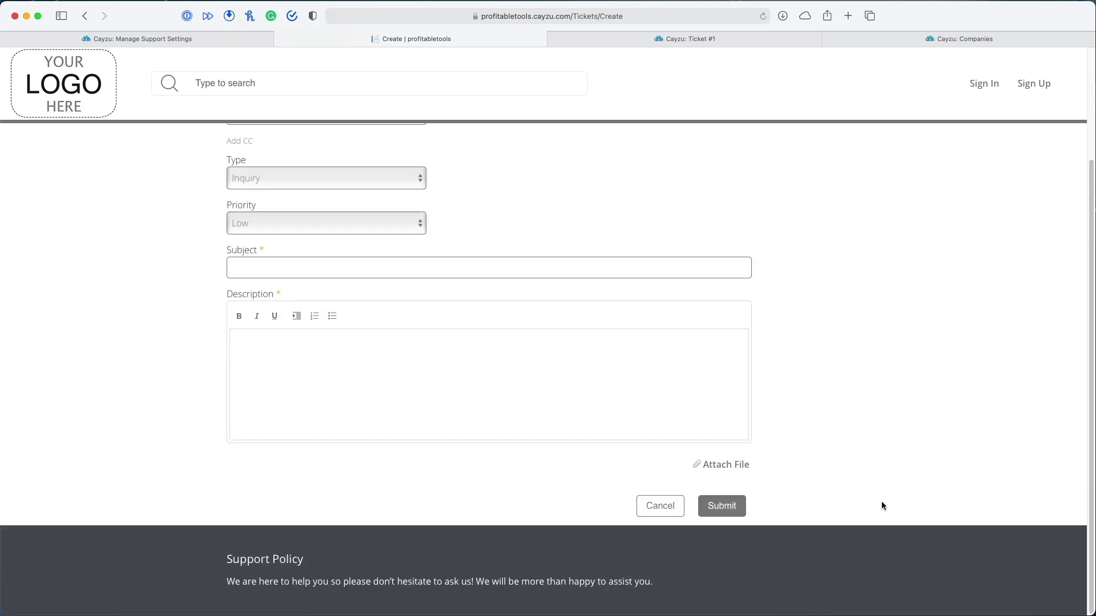
scroll(881, 501, up, 3)
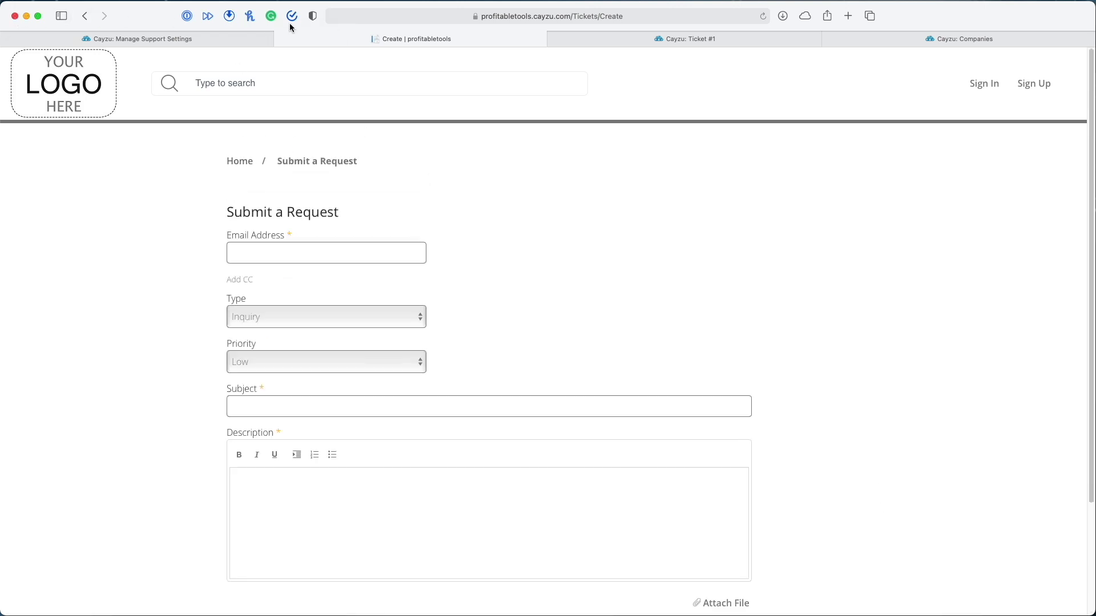
click(182, 40)
click(439, 38)
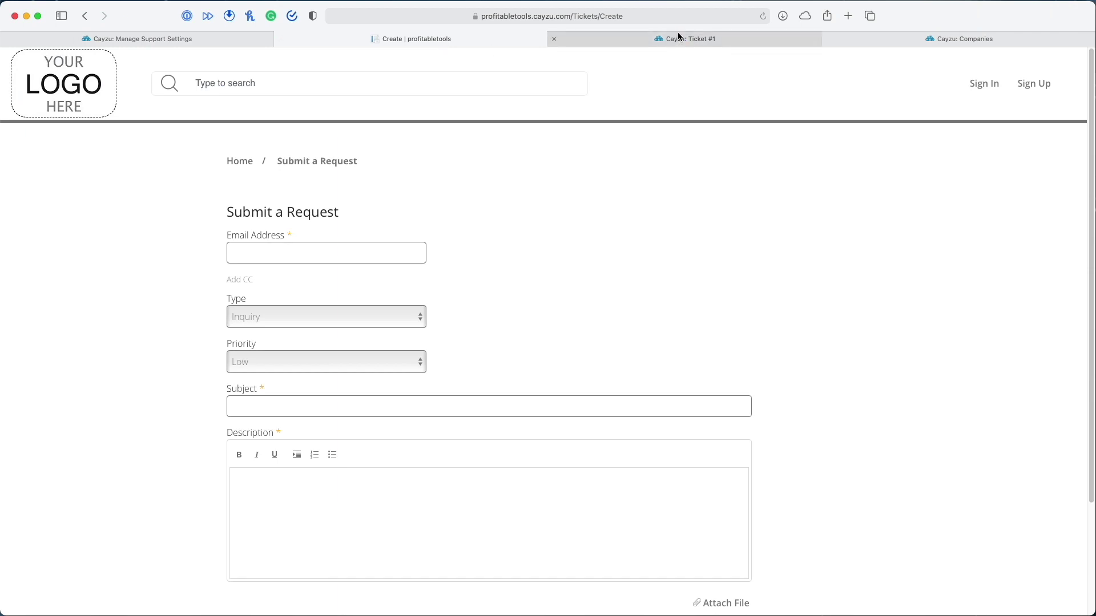
click(674, 39)
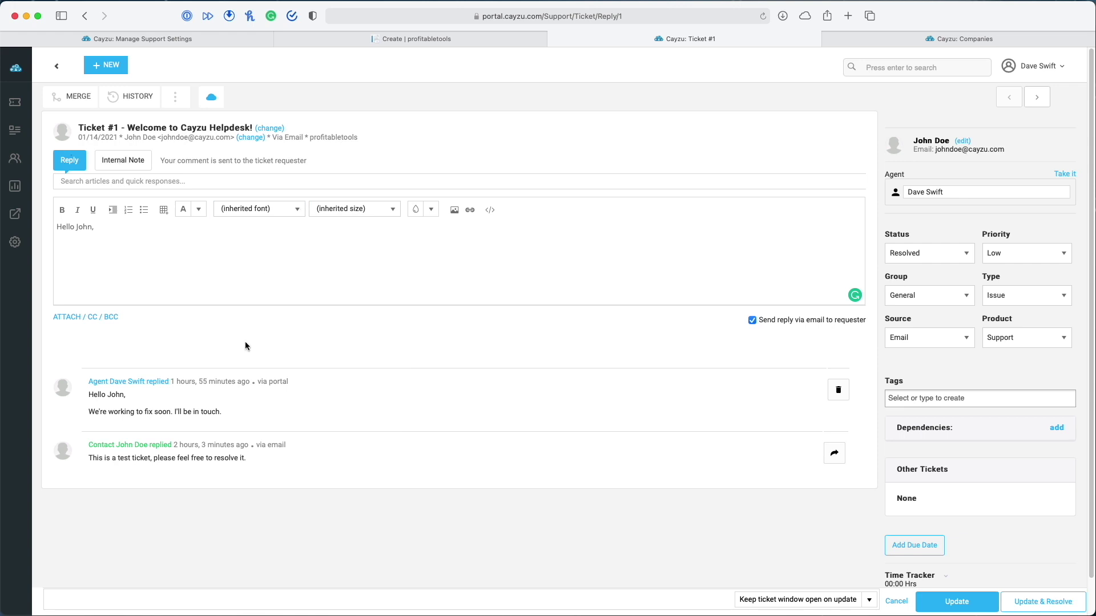
click(20, 248)
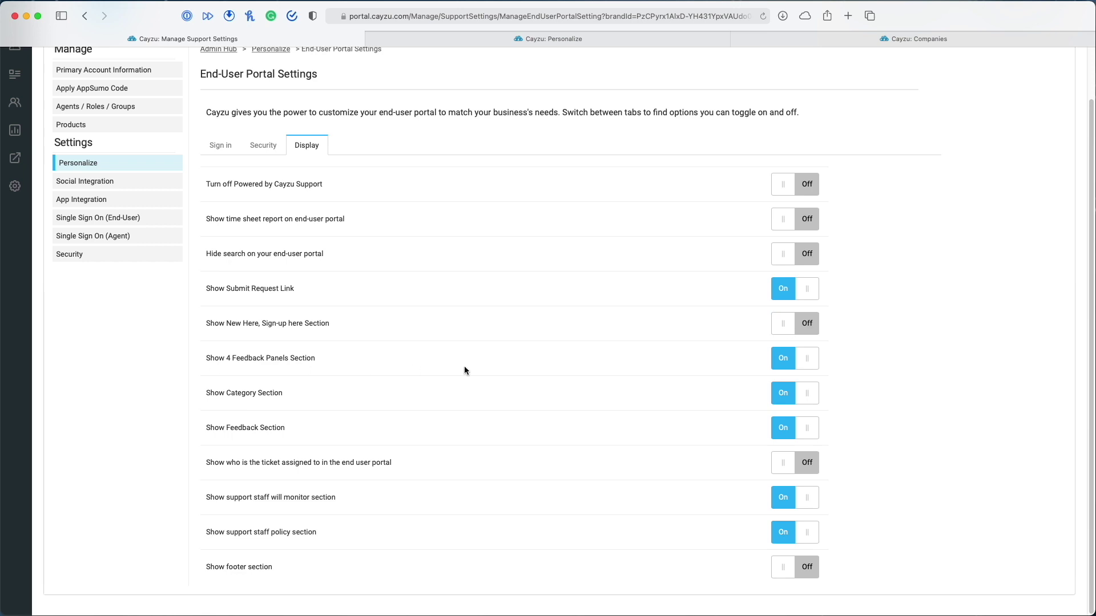
Turn off 4 Feedback Panels, Category, Feedback, staff monitor and policy sections; open the portal in a new tab
click(807, 360)
click(811, 394)
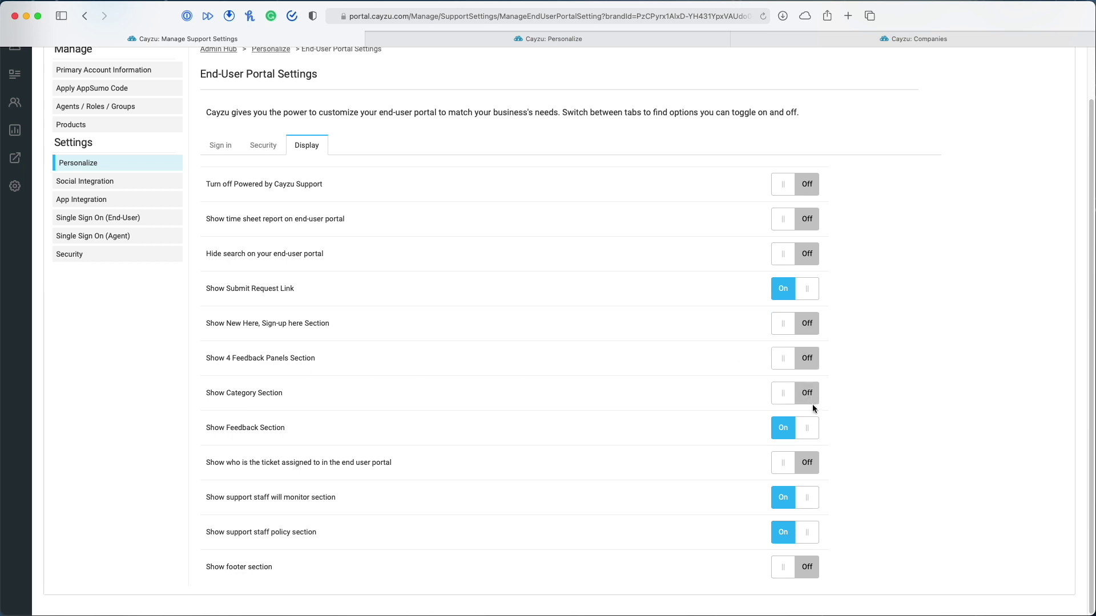
click(811, 428)
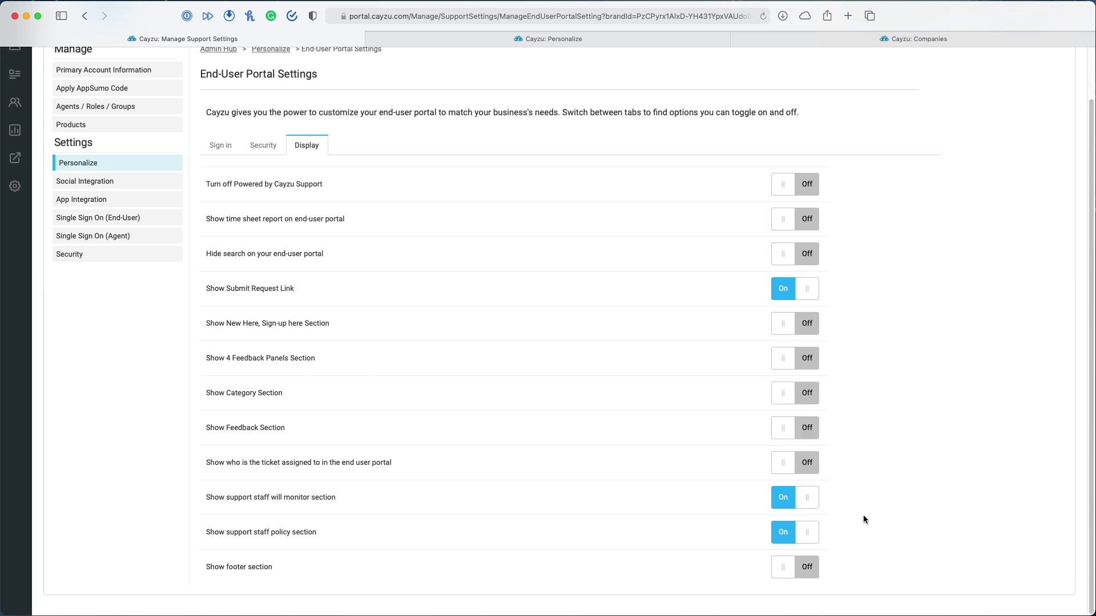
click(812, 502)
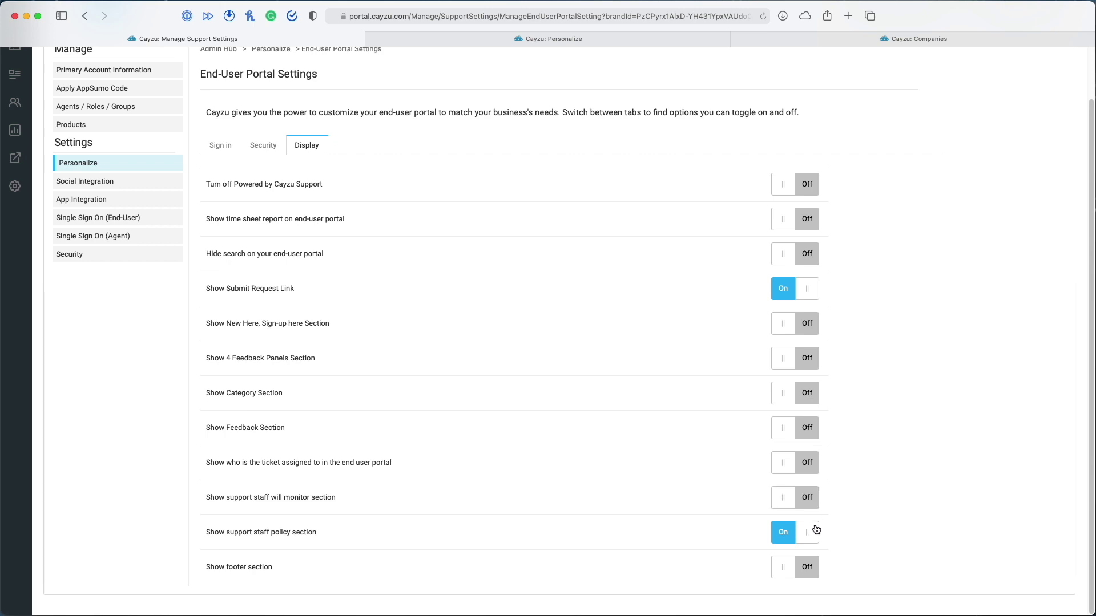
click(809, 535)
scroll(794, 361, up, 2)
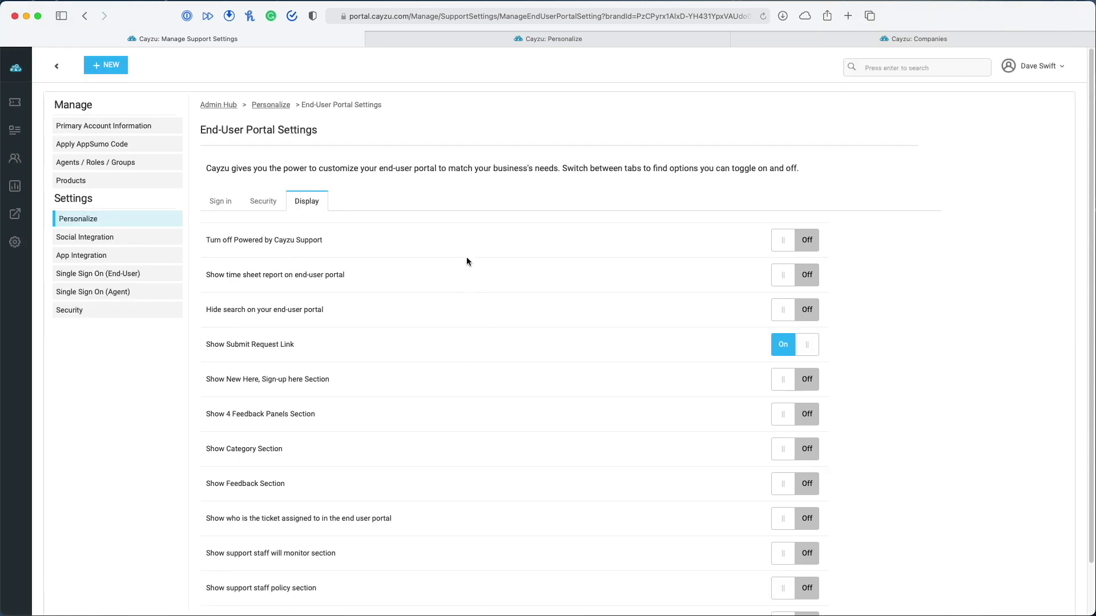
click(20, 162)
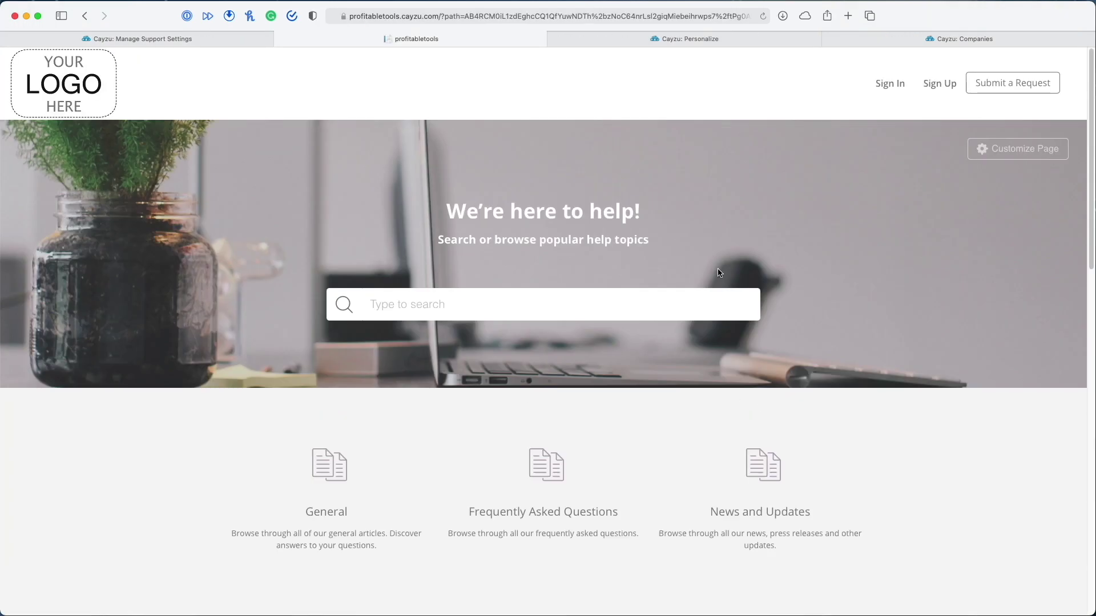
In a private window, view the trimmed portal and its Submit a Request form as a visitor
key(super+shift+n)
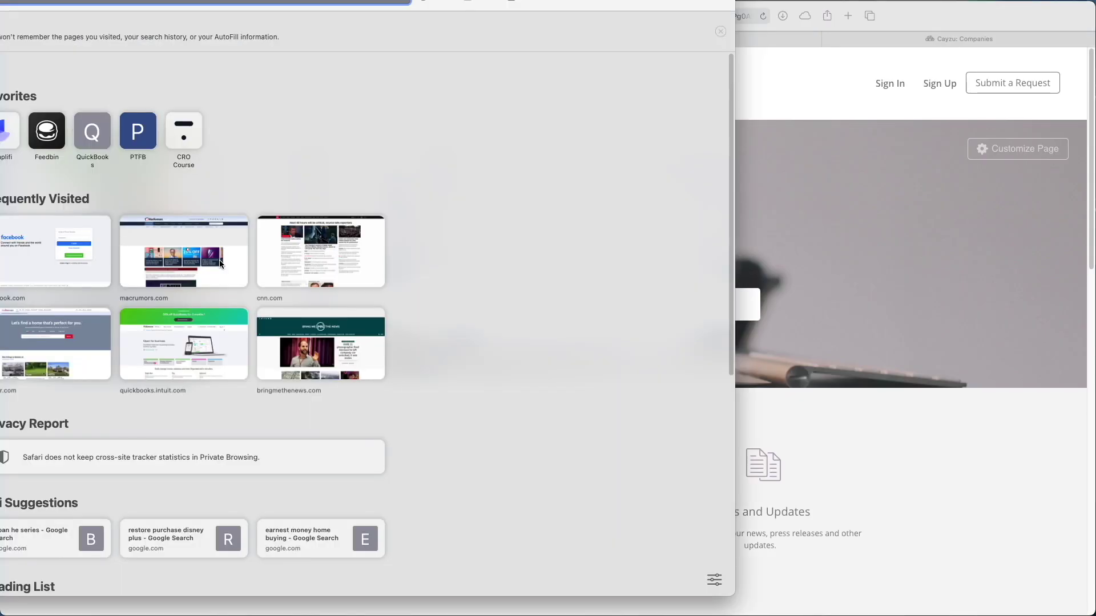
drag(613, 1, 885, 26)
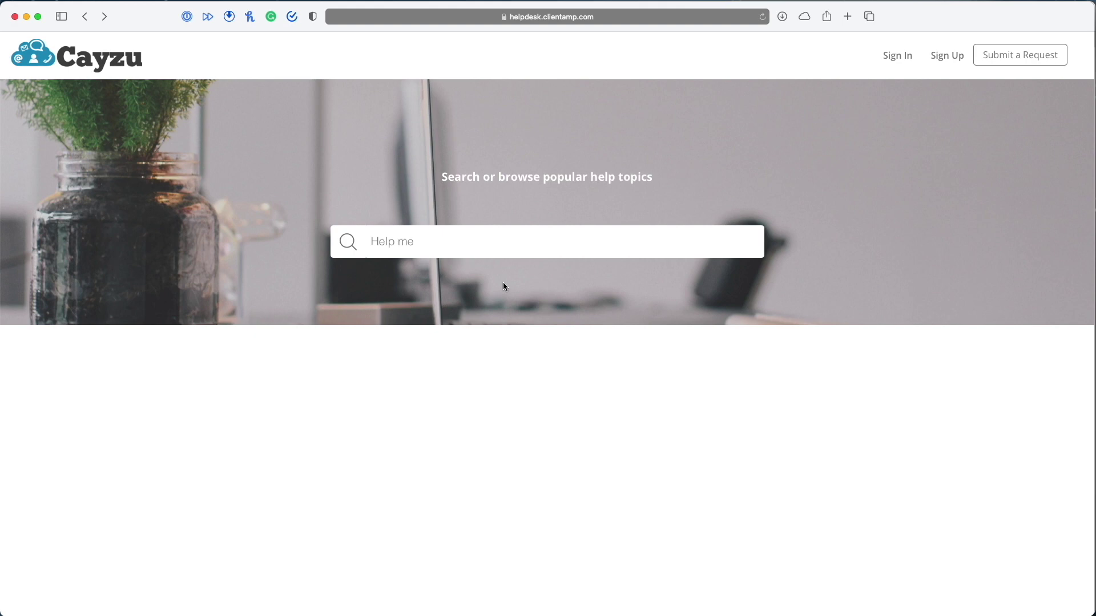
click(1020, 55)
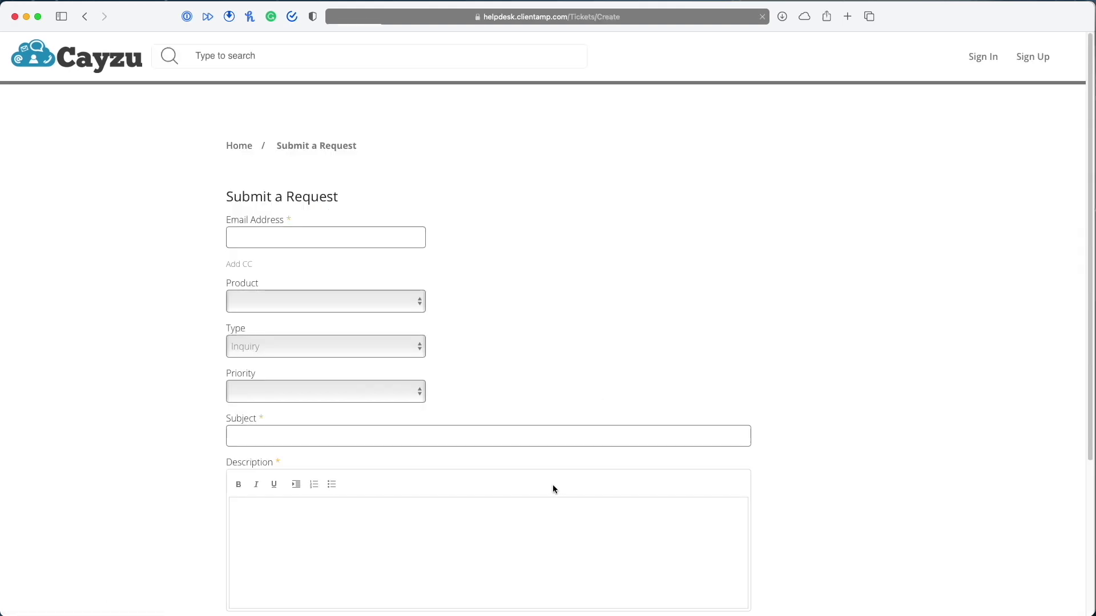
scroll(721, 440, down, 5)
scroll(736, 445, up, 5)
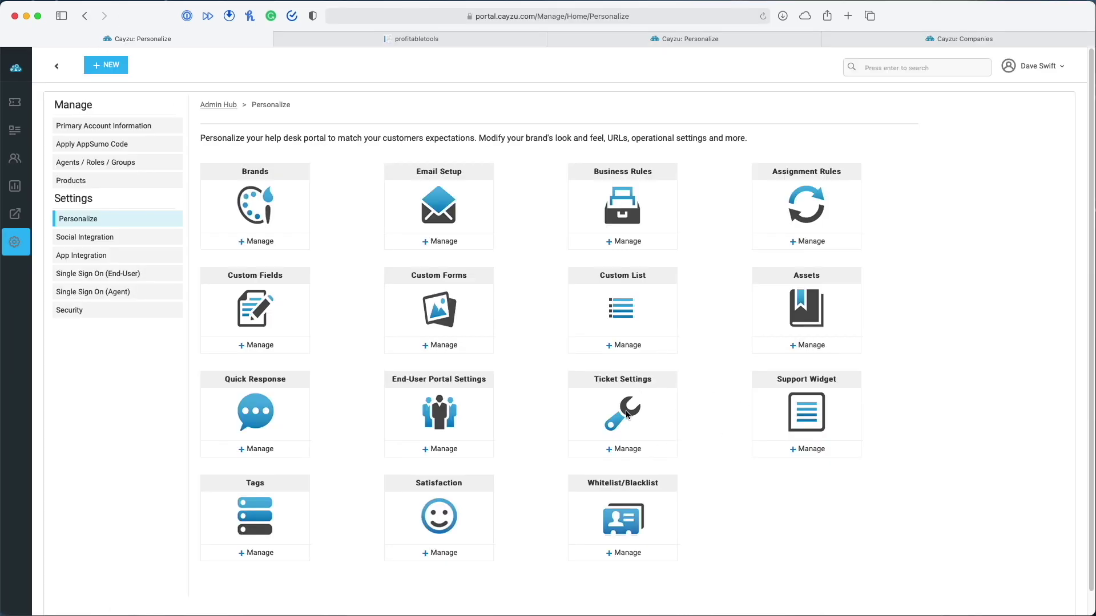
click(626, 449)
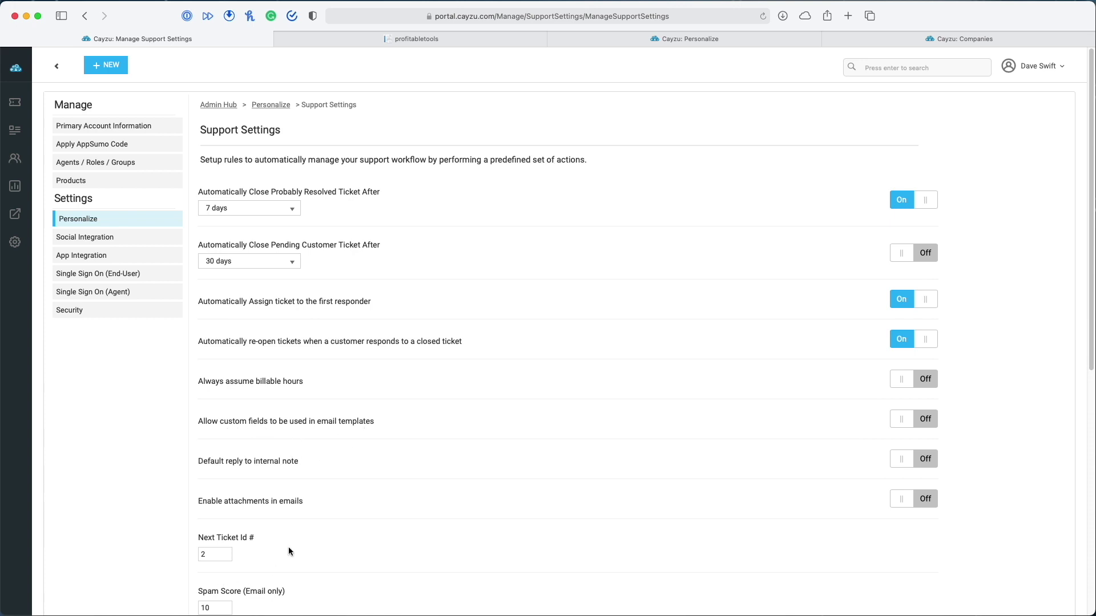
scroll(341, 485, down, 3)
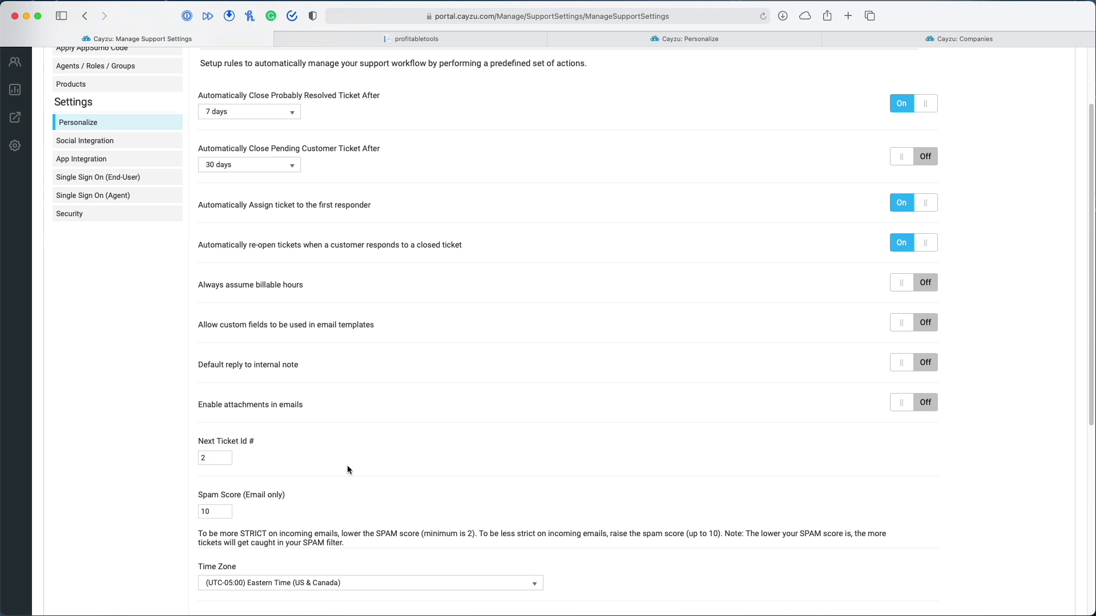
drag(216, 458, 194, 458)
scroll(402, 454, down, 6)
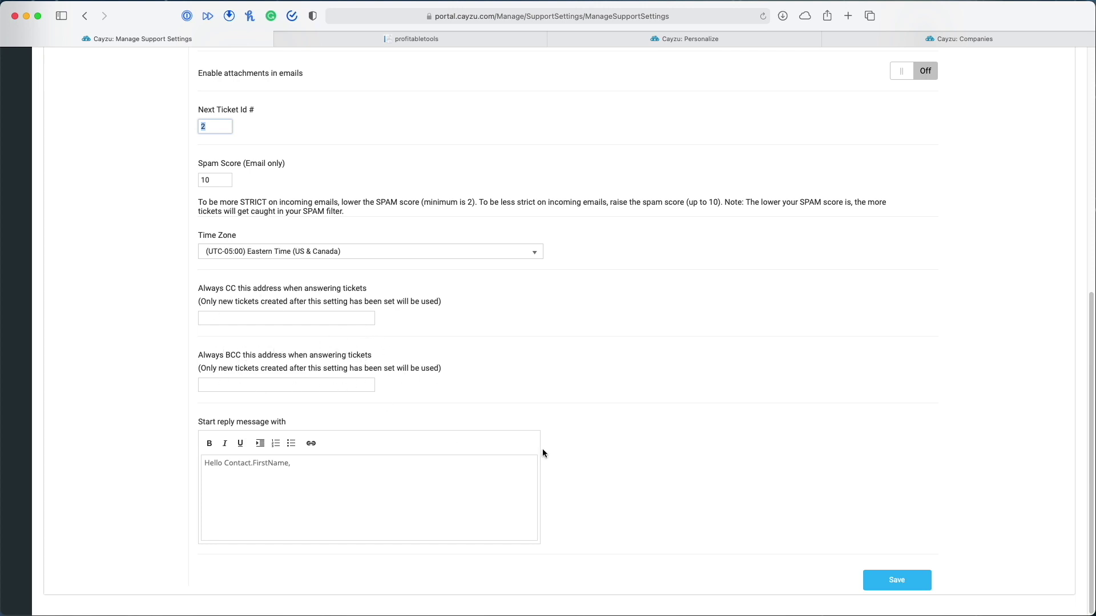
click(86, 20)
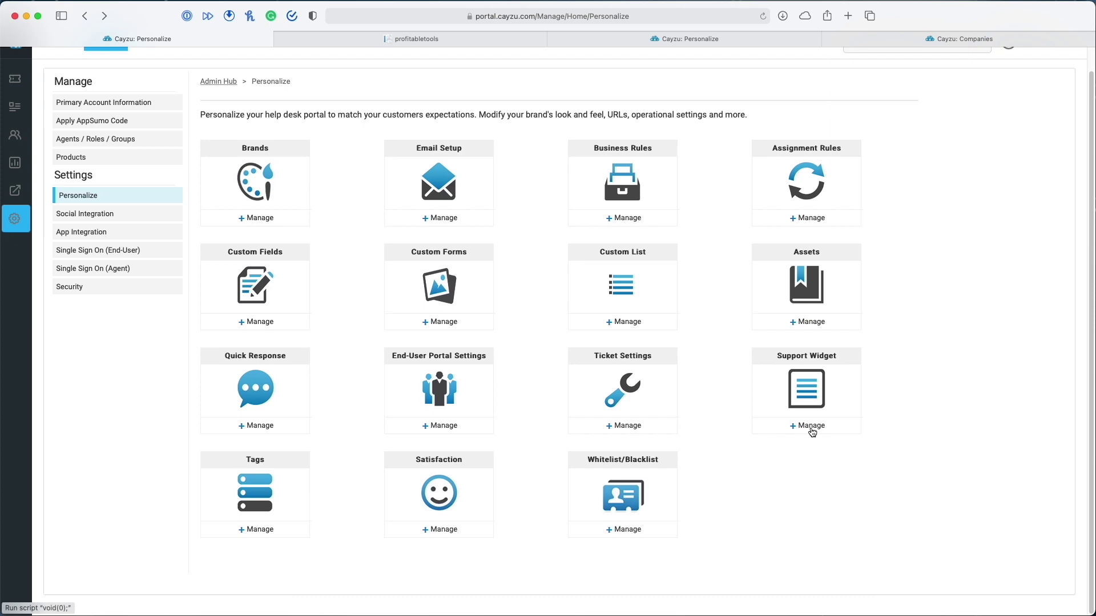
Open the Support Widget settings for Client Amp and select the entire Embedded Widget Code
click(807, 426)
click(577, 345)
scroll(474, 431, down, 1)
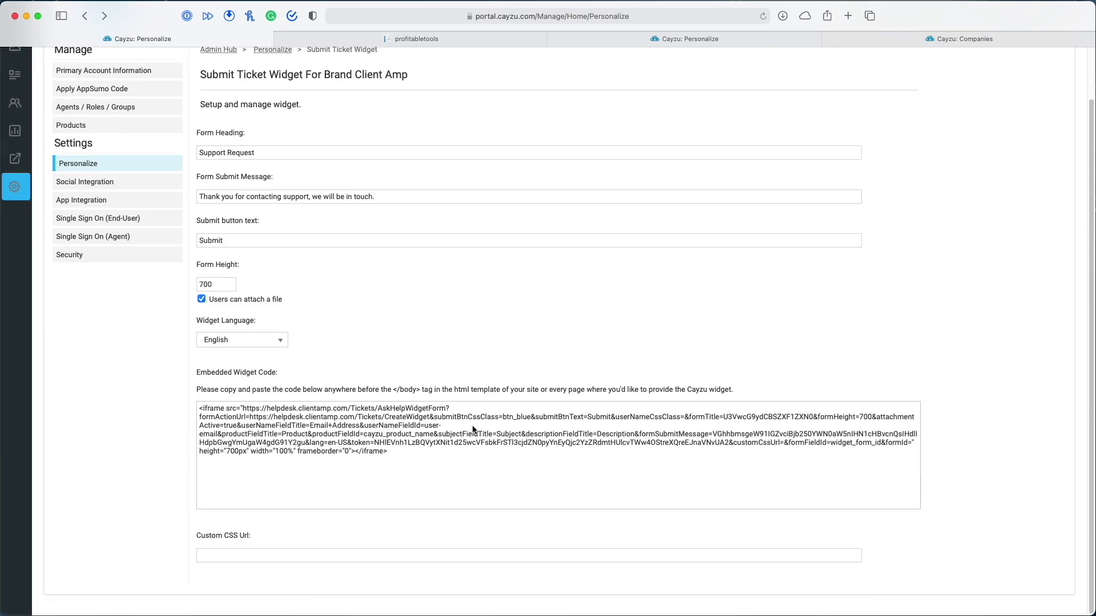
scroll(483, 358, up, 2)
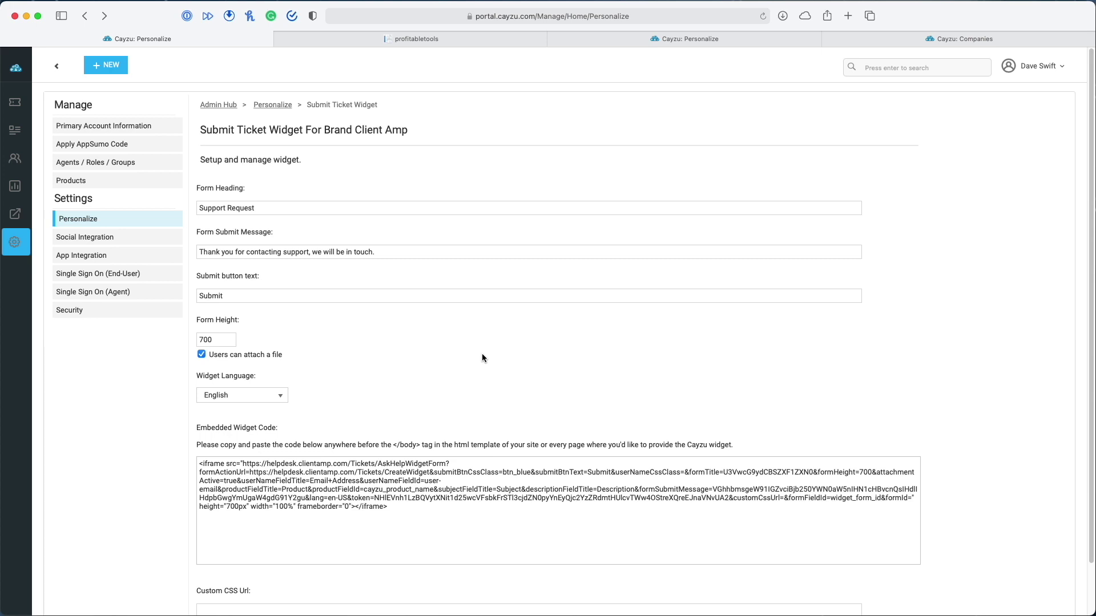
scroll(548, 544, down, 2)
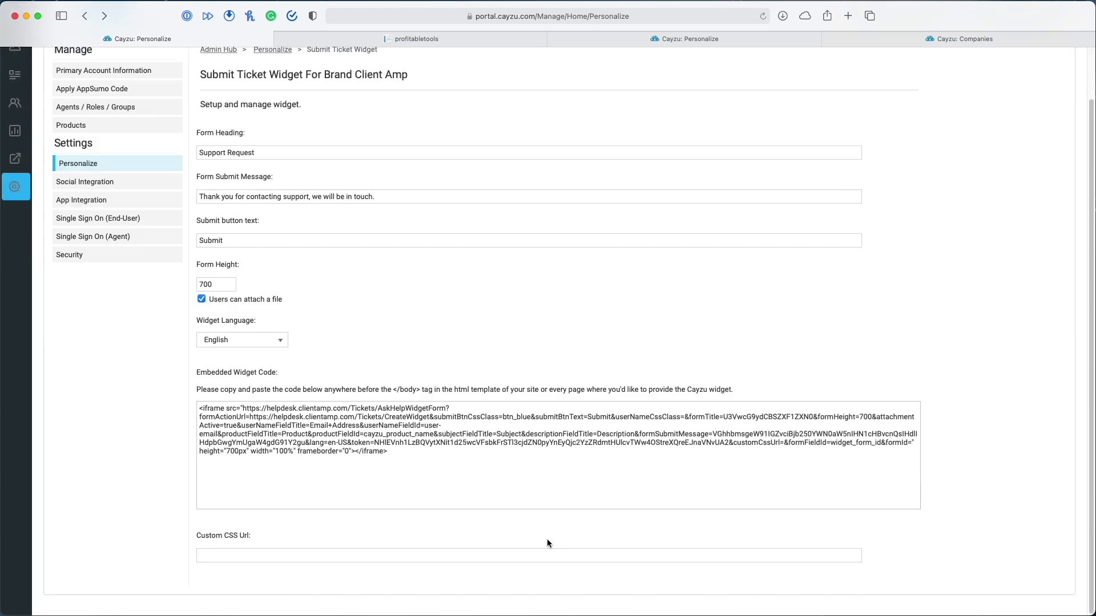
drag(388, 451, 151, 409)
key(super+c)
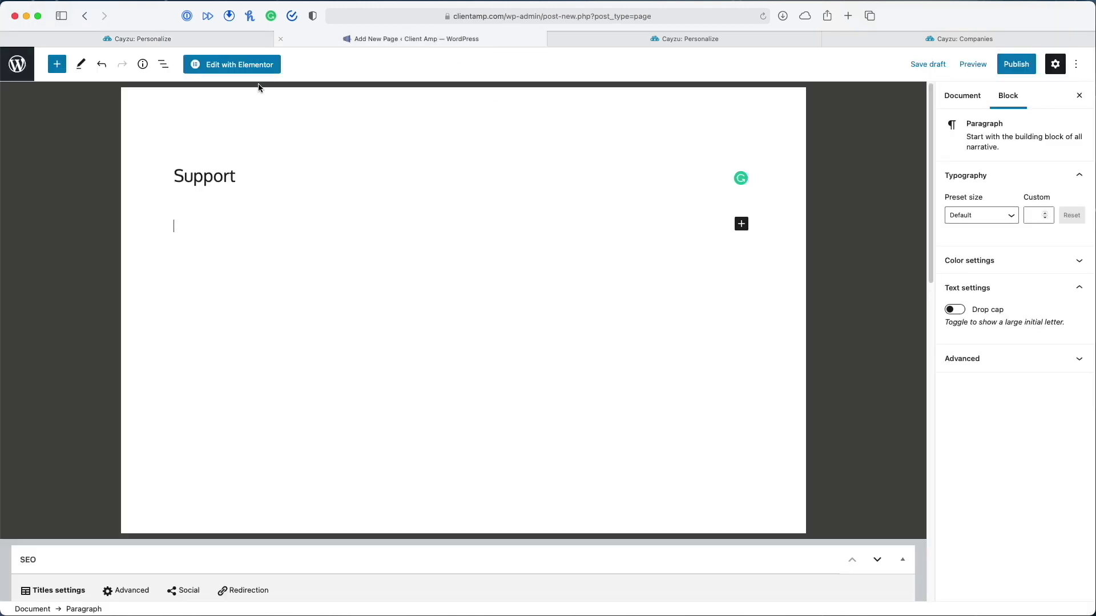
Add a Custom HTML block to the WordPress Support page and paste the Cayzu widget iframe code
click(429, 40)
click(740, 223)
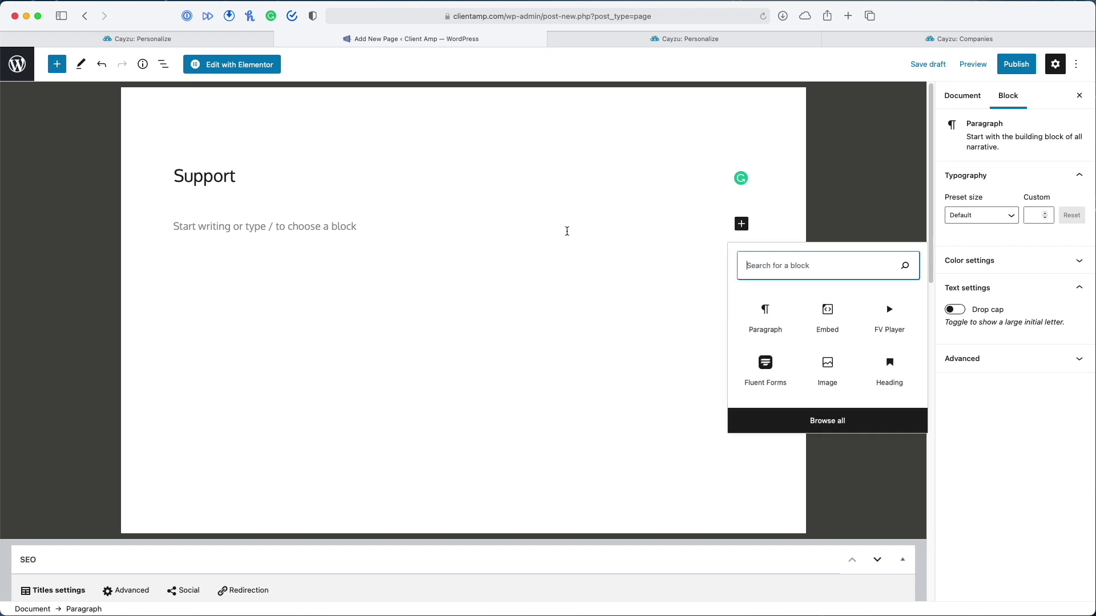
text(html)
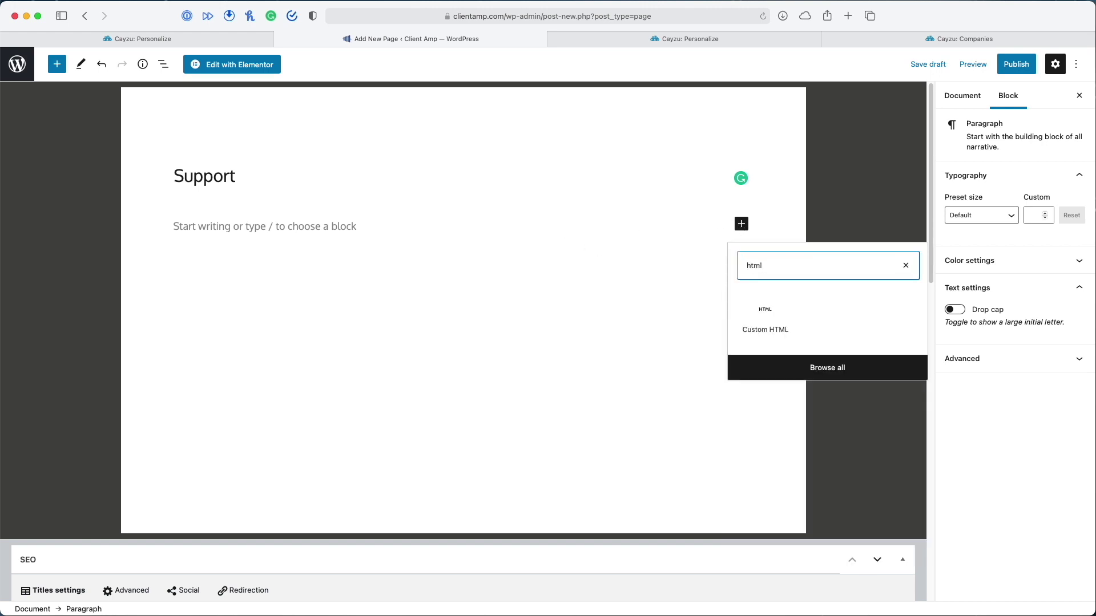
click(765, 318)
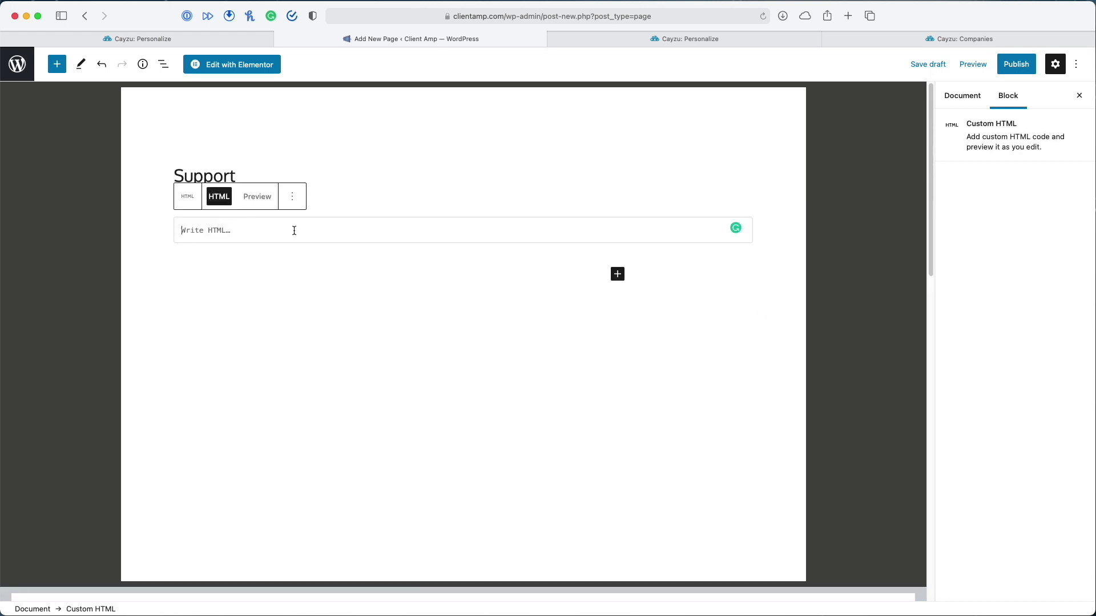
key(super+v)
click(444, 330)
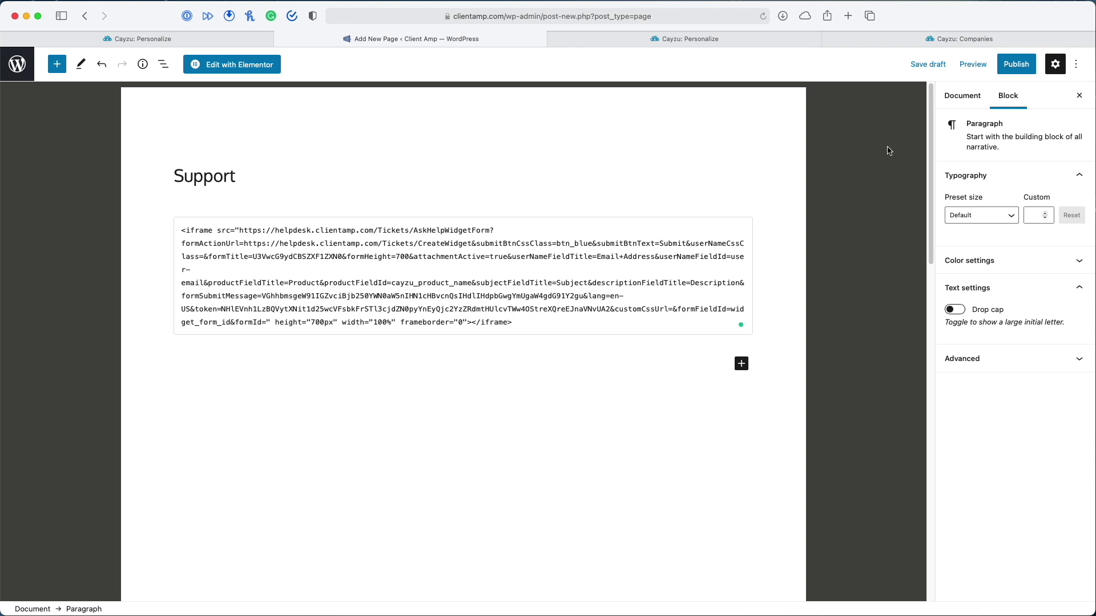
Publish the Support page and view it live with the Support Request form
click(1010, 67)
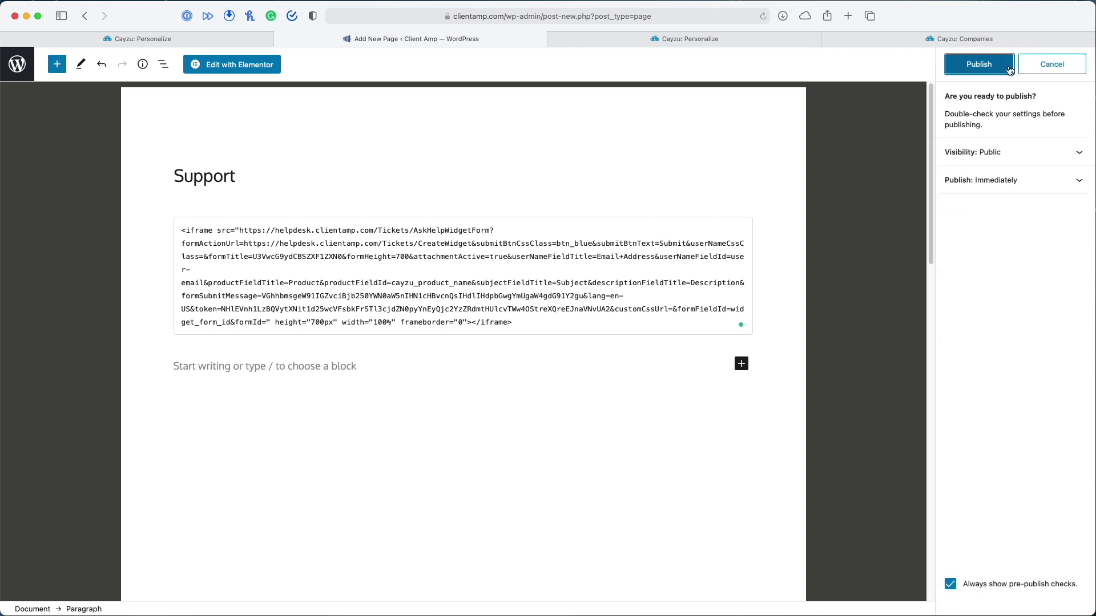
click(1009, 70)
click(1015, 184)
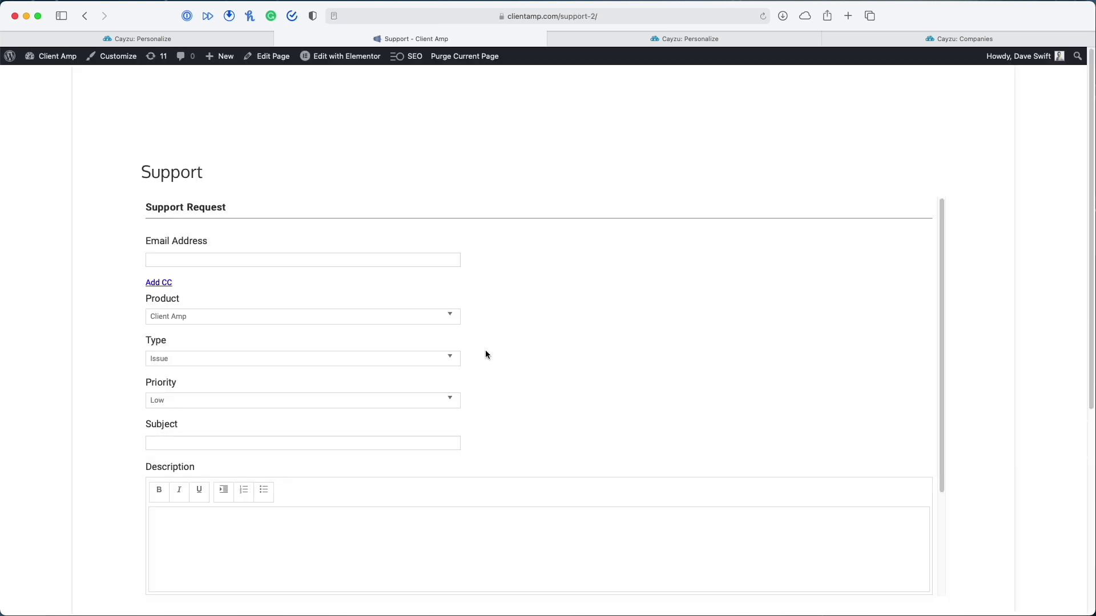
Review the live Support form's Product, Priority, Description and Phone Number fields, then close the page
scroll(648, 334, down, 3)
scroll(649, 336, up, 3)
drag(943, 425, 910, 283)
scroll(1063, 420, down, 5)
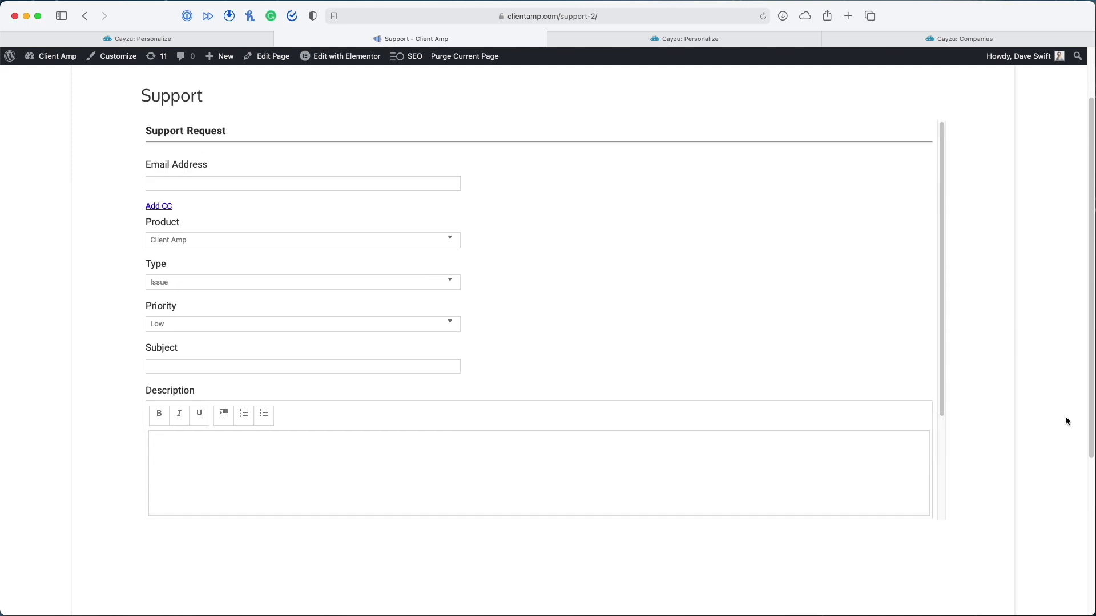
scroll(957, 374, up, 3)
scroll(592, 343, up, 2)
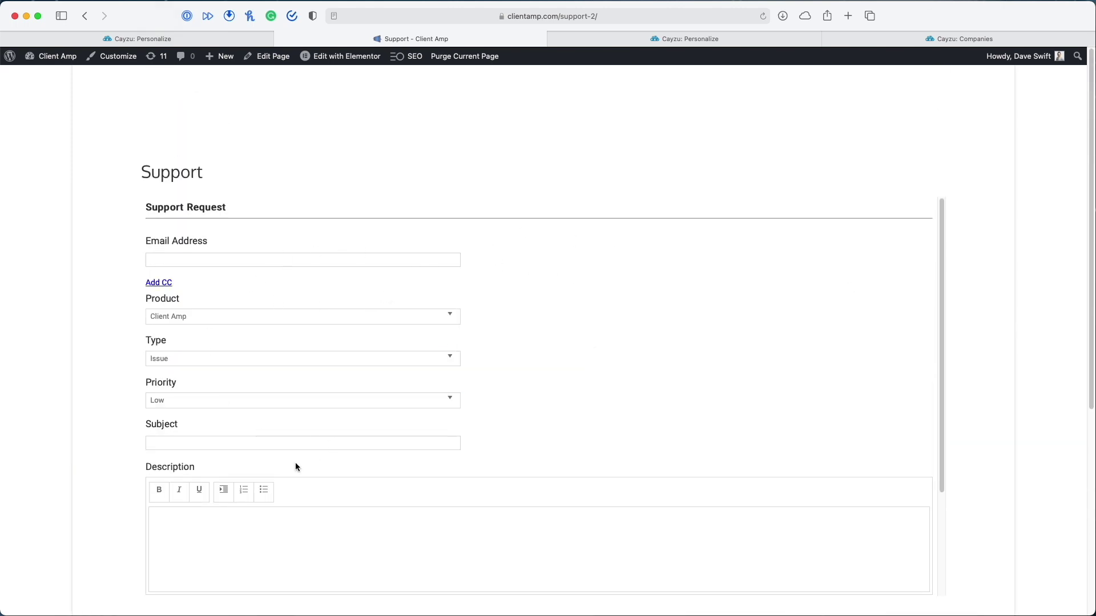
scroll(498, 413, down, 1)
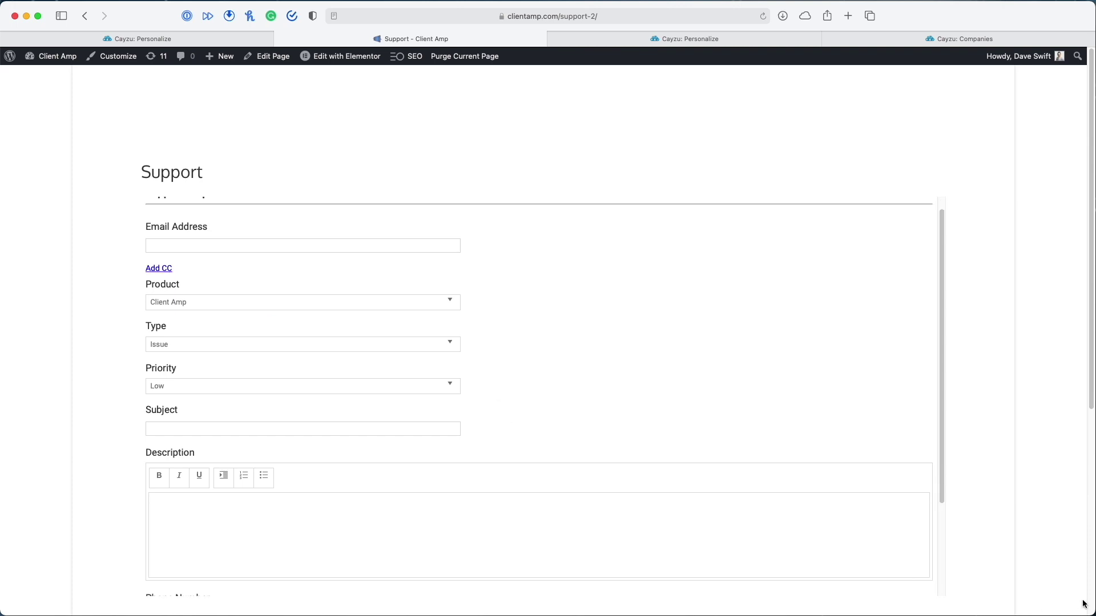
key(super+w)
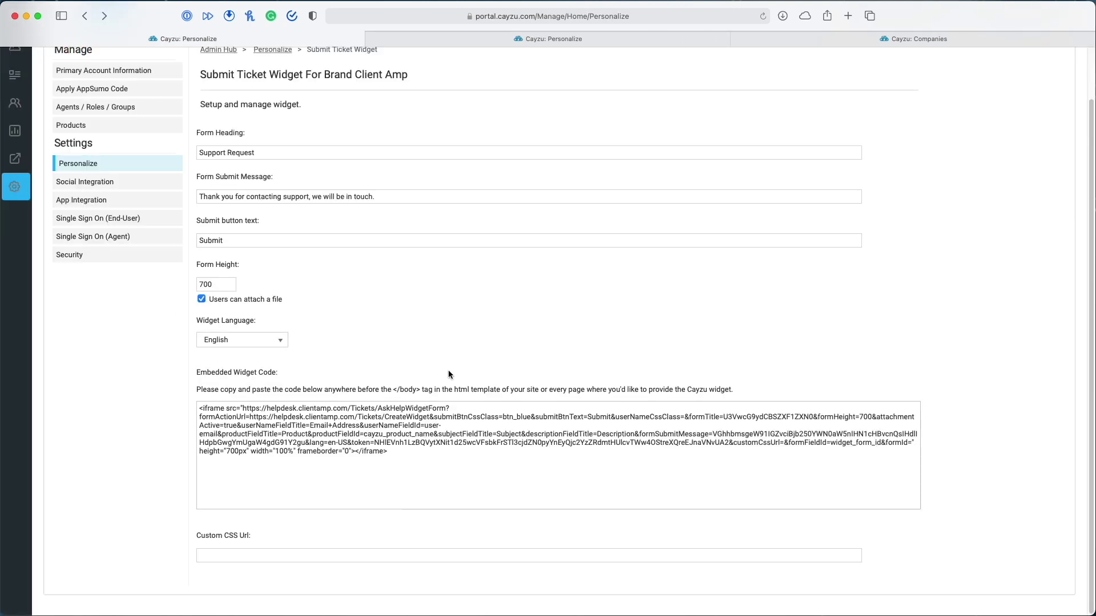
Focus the Custom CSS Url field, check the empty Tags page, then go back to Personalize
scroll(518, 374, up, 2)
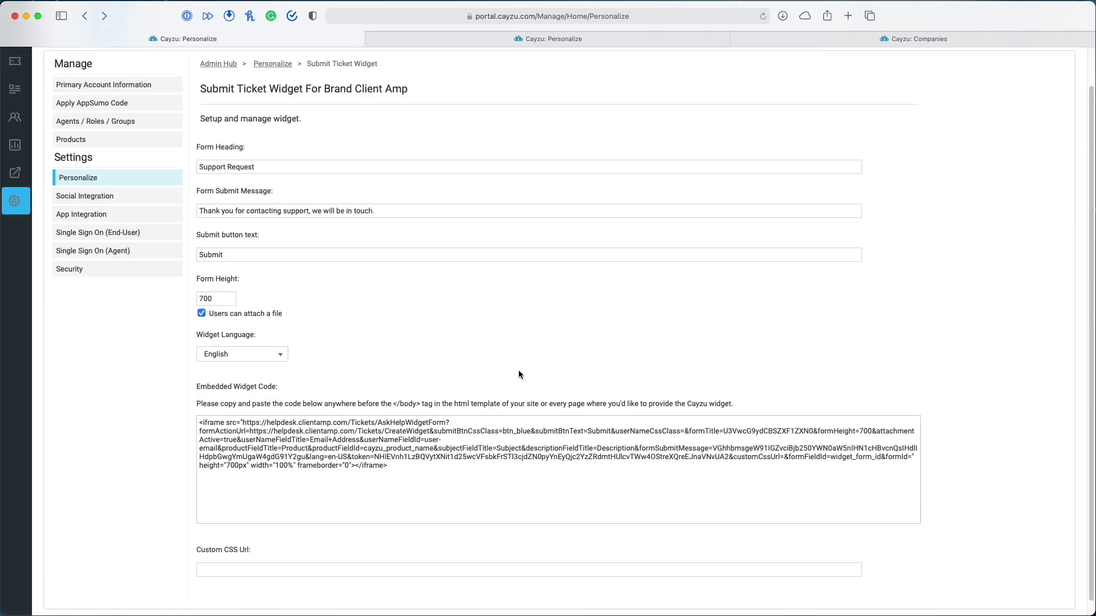
scroll(518, 374, down, 2)
click(281, 559)
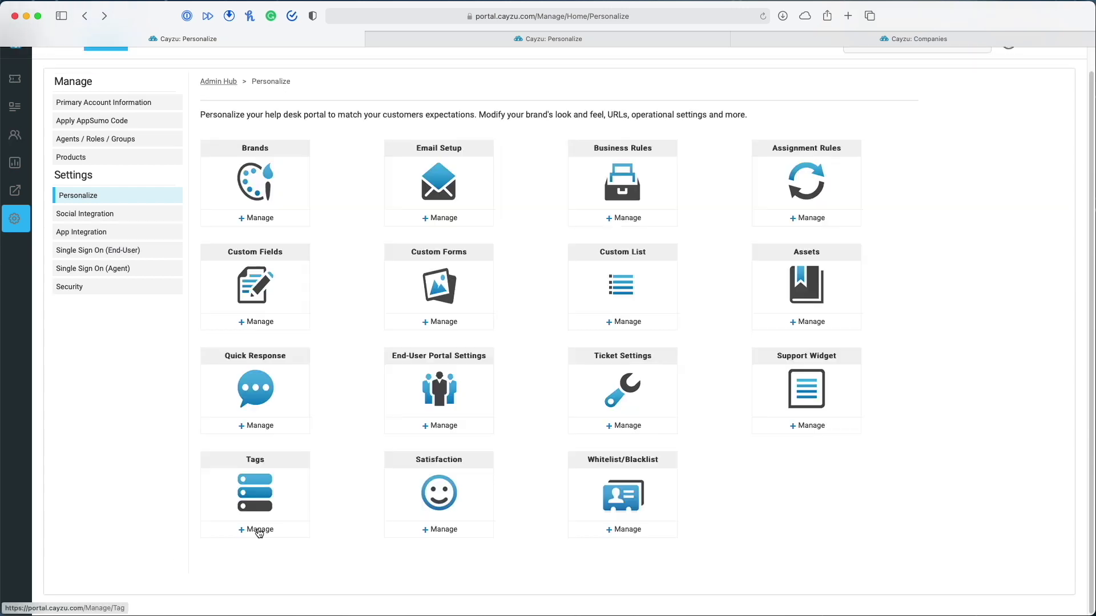
click(258, 529)
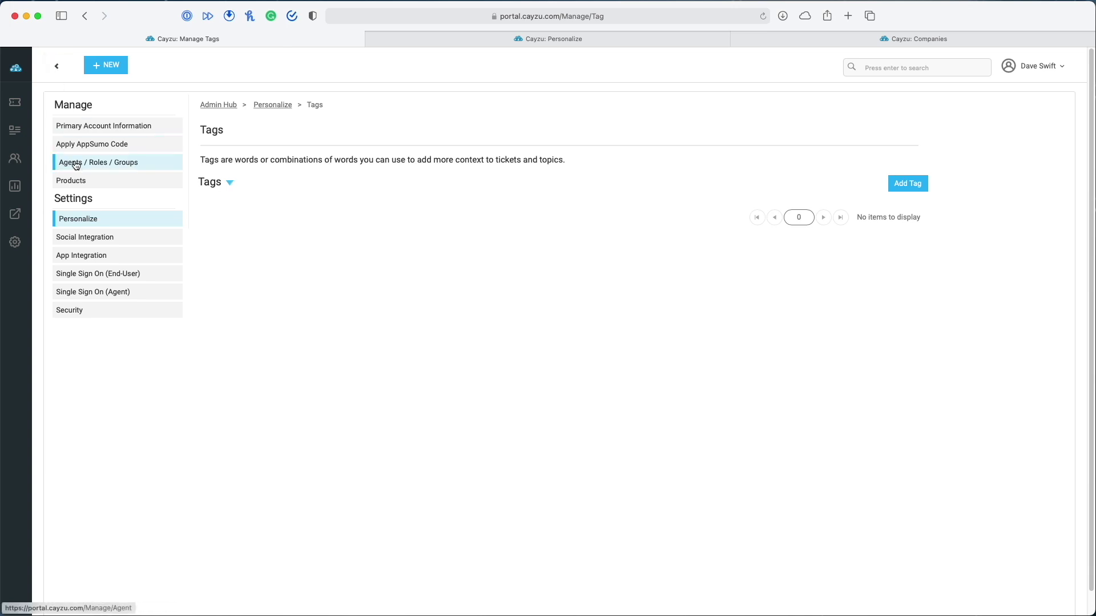
click(80, 219)
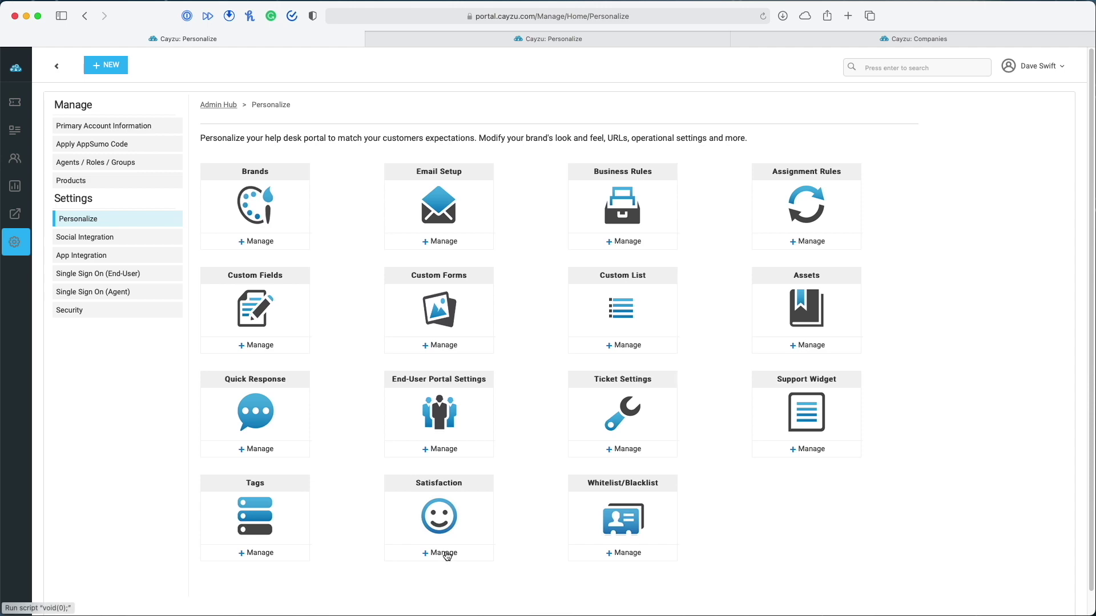
click(444, 553)
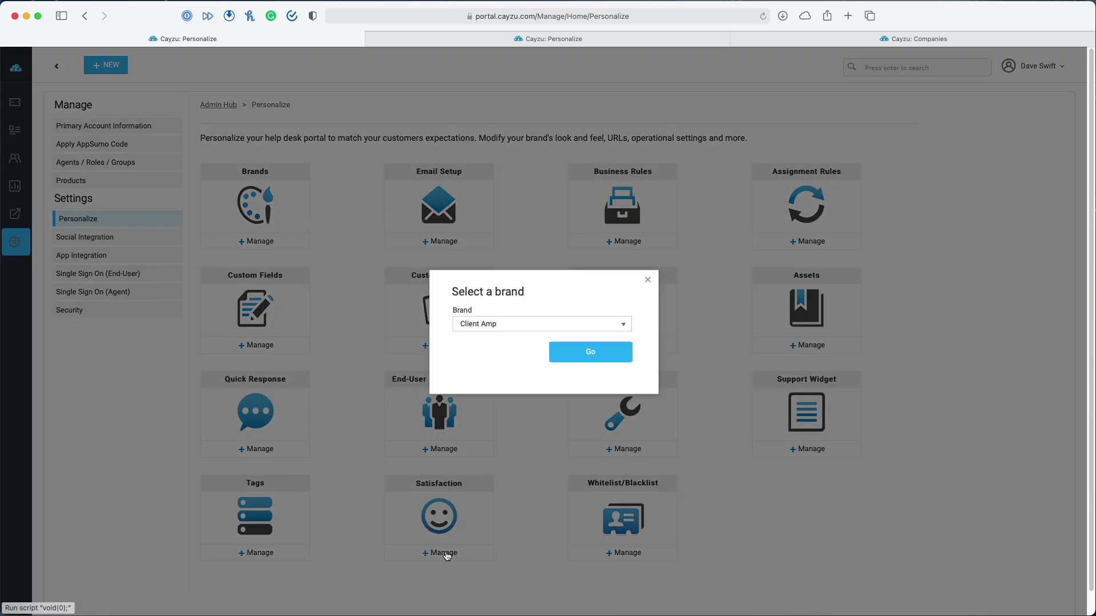
click(579, 351)
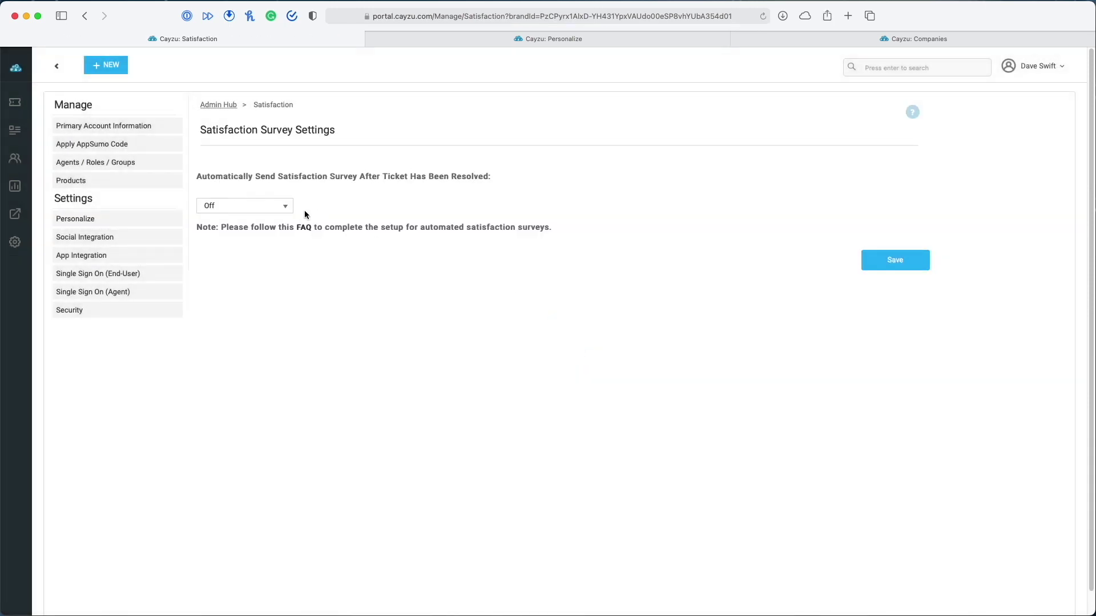
click(263, 209)
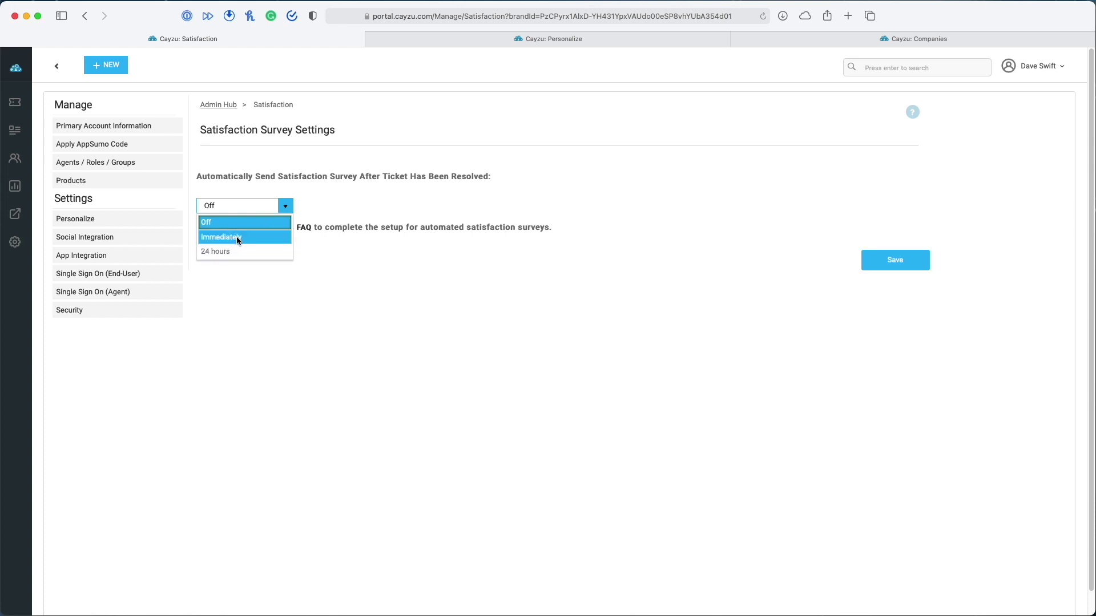
click(363, 247)
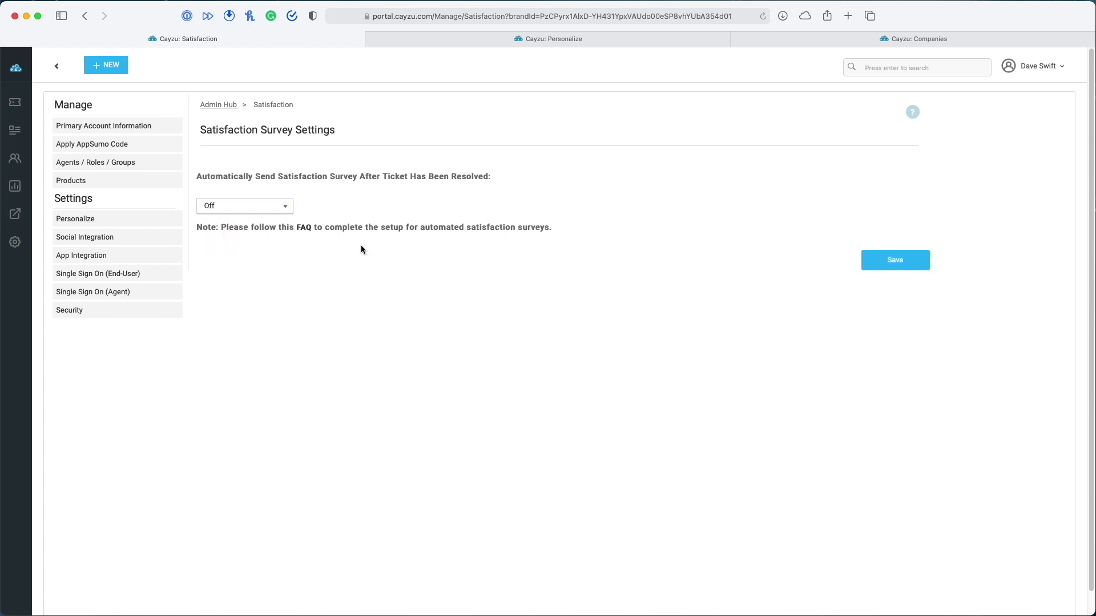
click(240, 209)
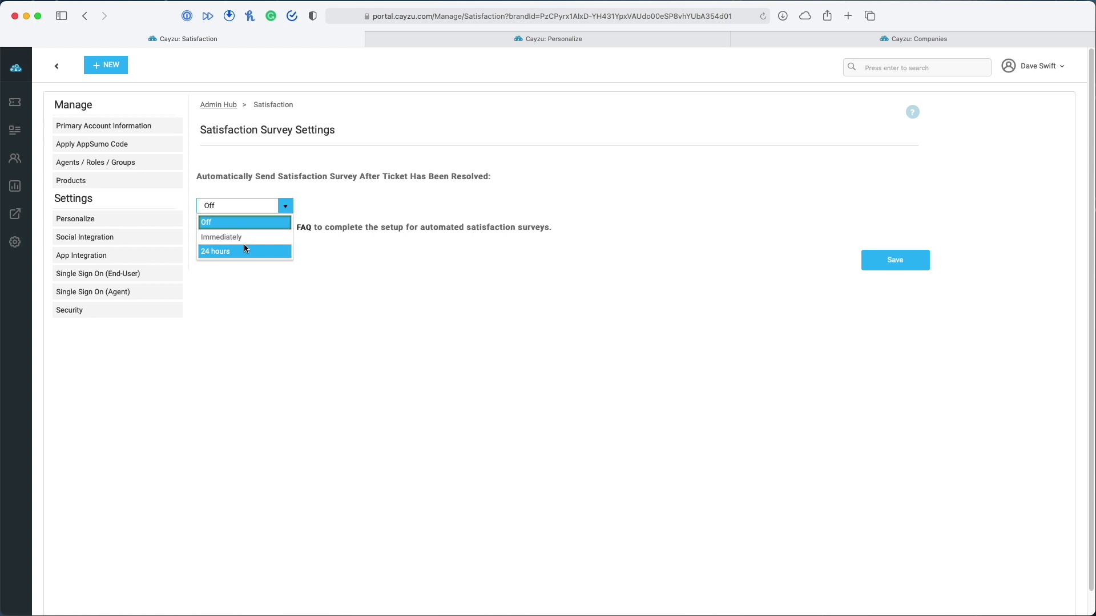
click(347, 187)
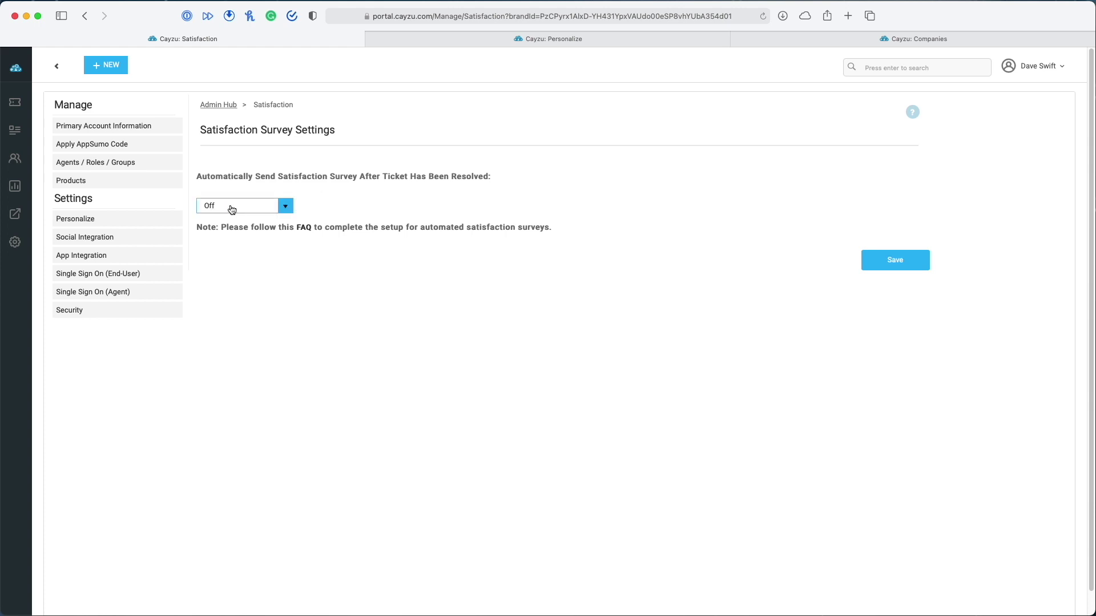
click(15, 248)
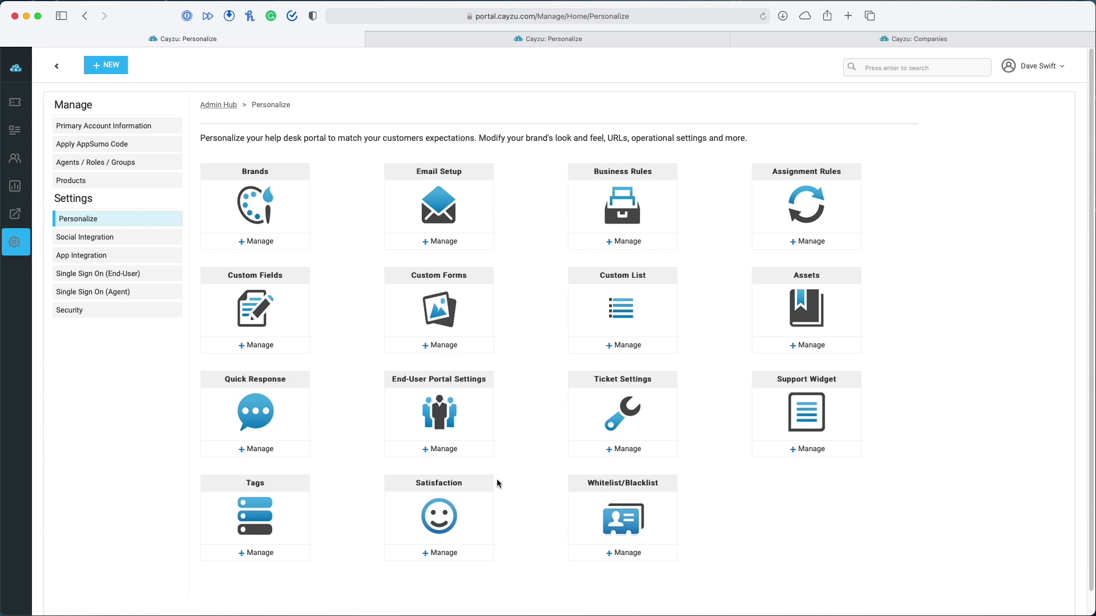
Open the whitelist/blacklist page, try a Contains From Email condition in Add Whitelist, then cancel
click(629, 552)
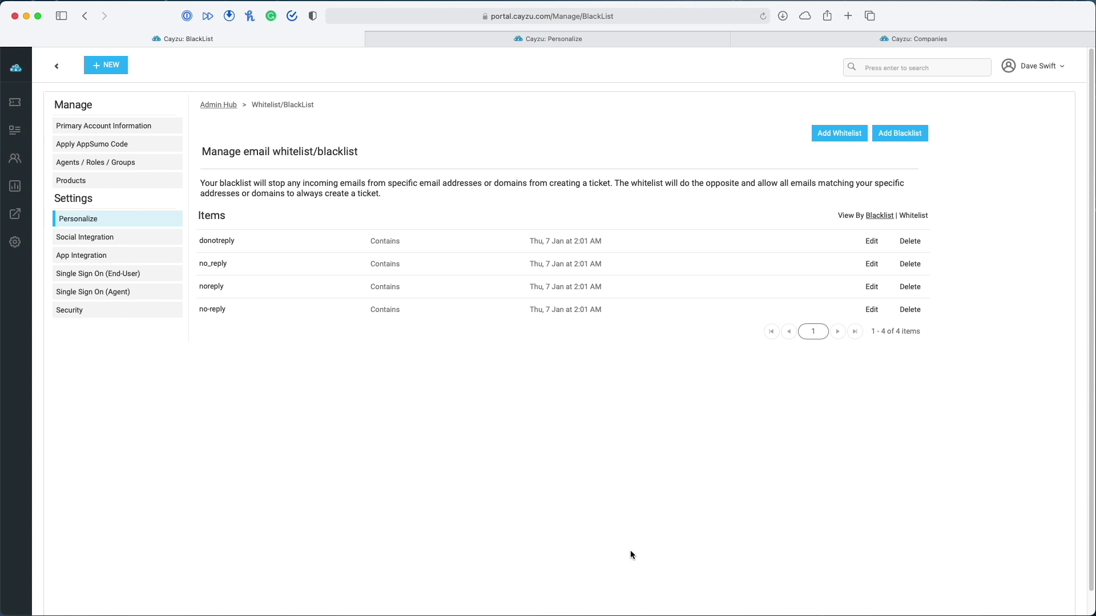
click(838, 134)
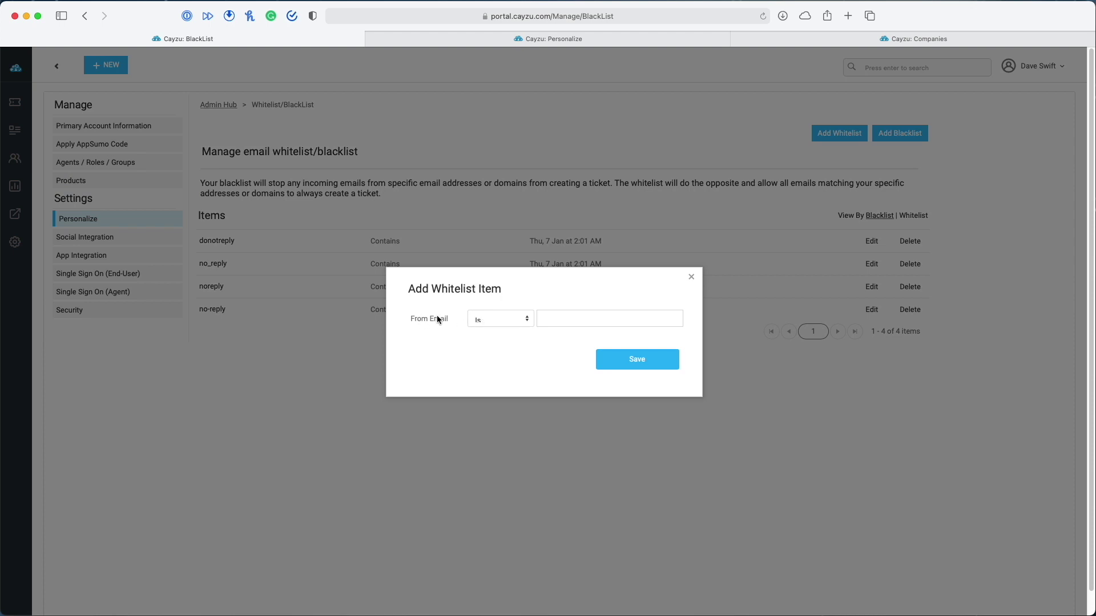
click(496, 320)
click(498, 327)
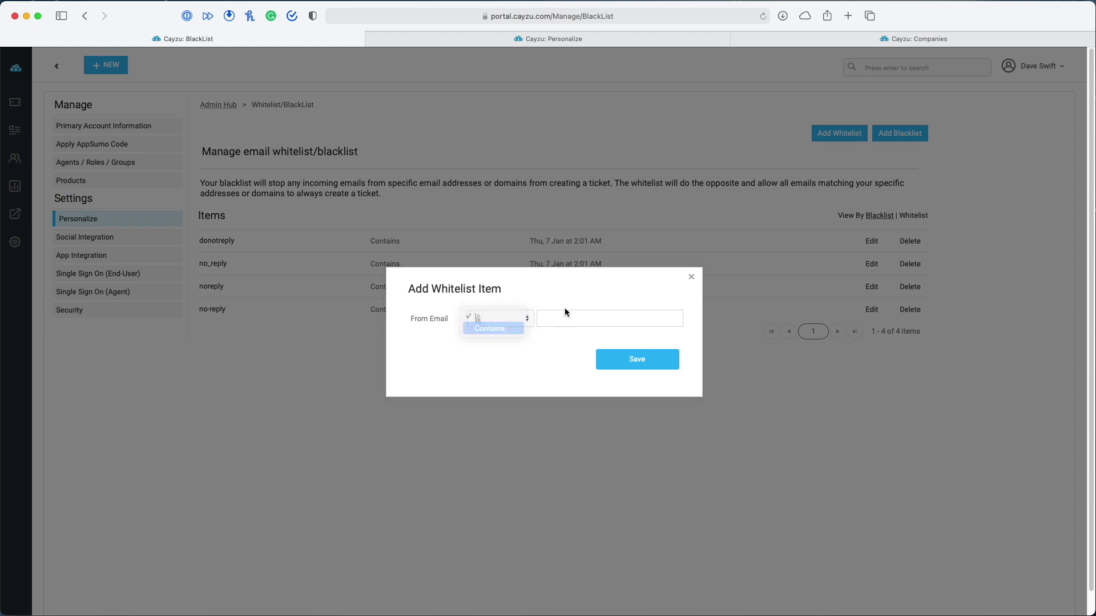
click(563, 318)
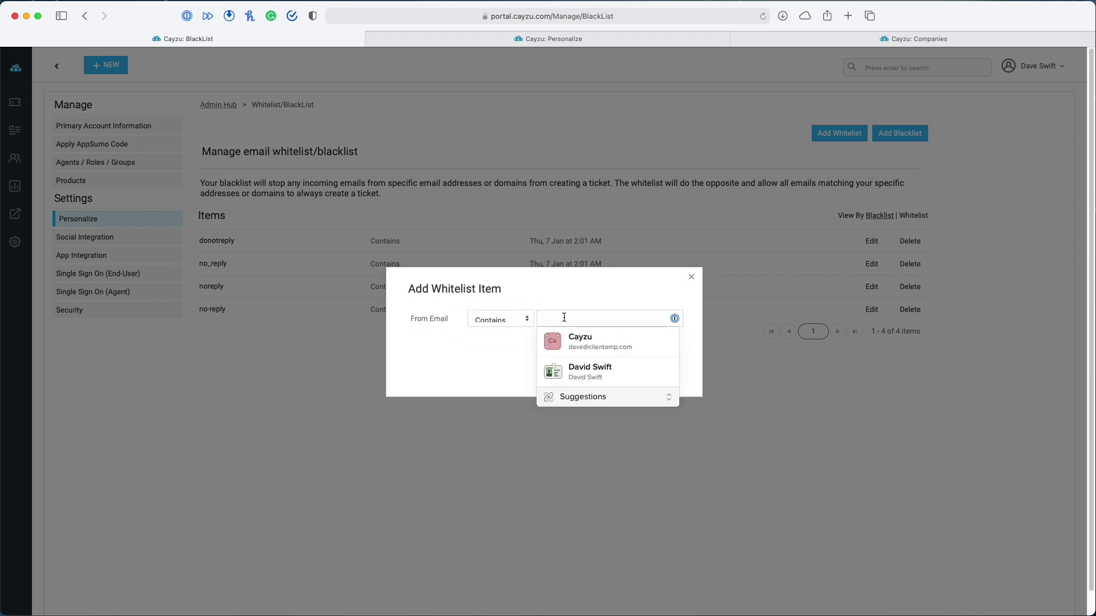
click(691, 277)
Review the Add Blacklist dialog, leaving the From Email condition at Is, and cancel it
click(881, 134)
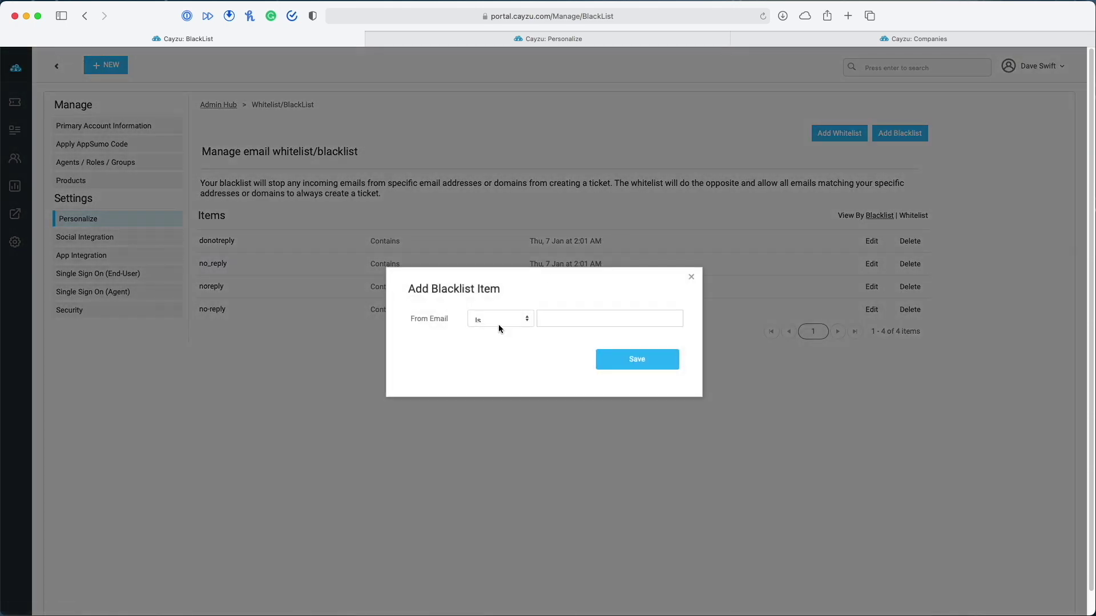
click(500, 319)
click(496, 309)
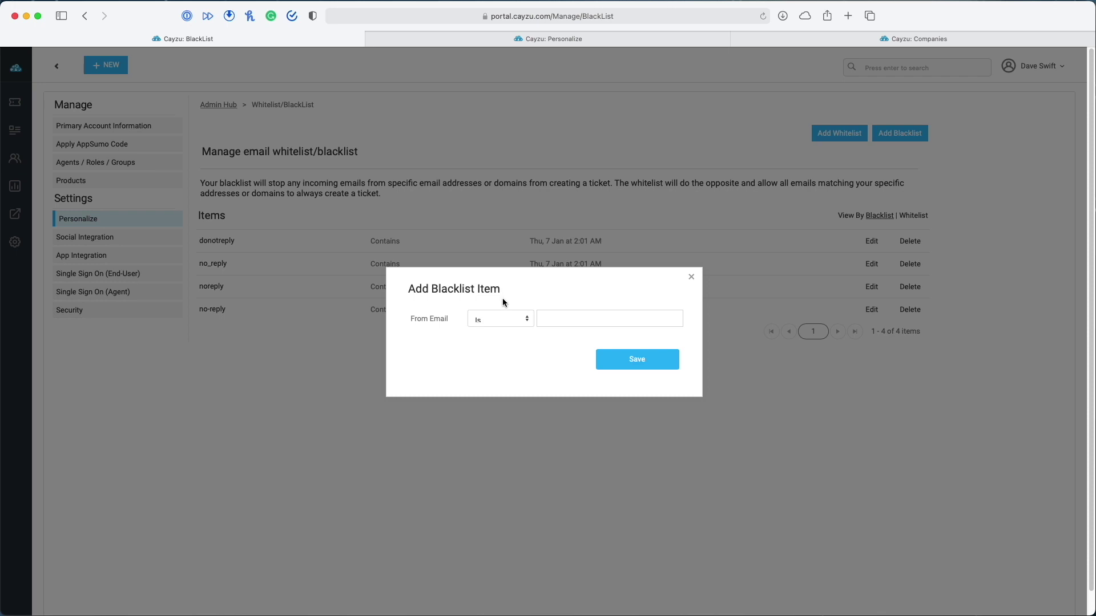
click(691, 277)
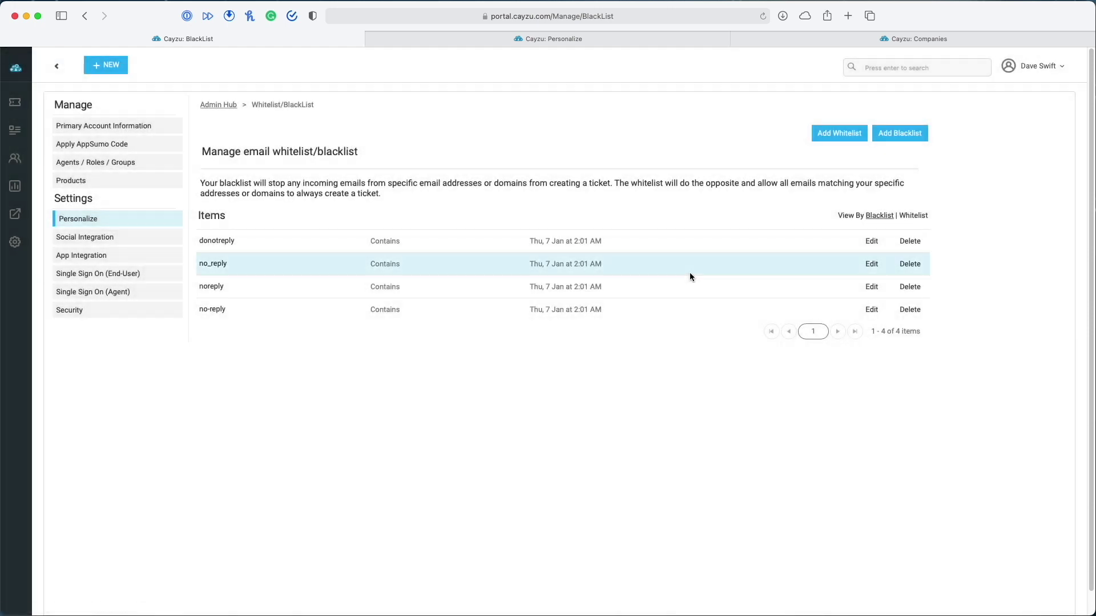